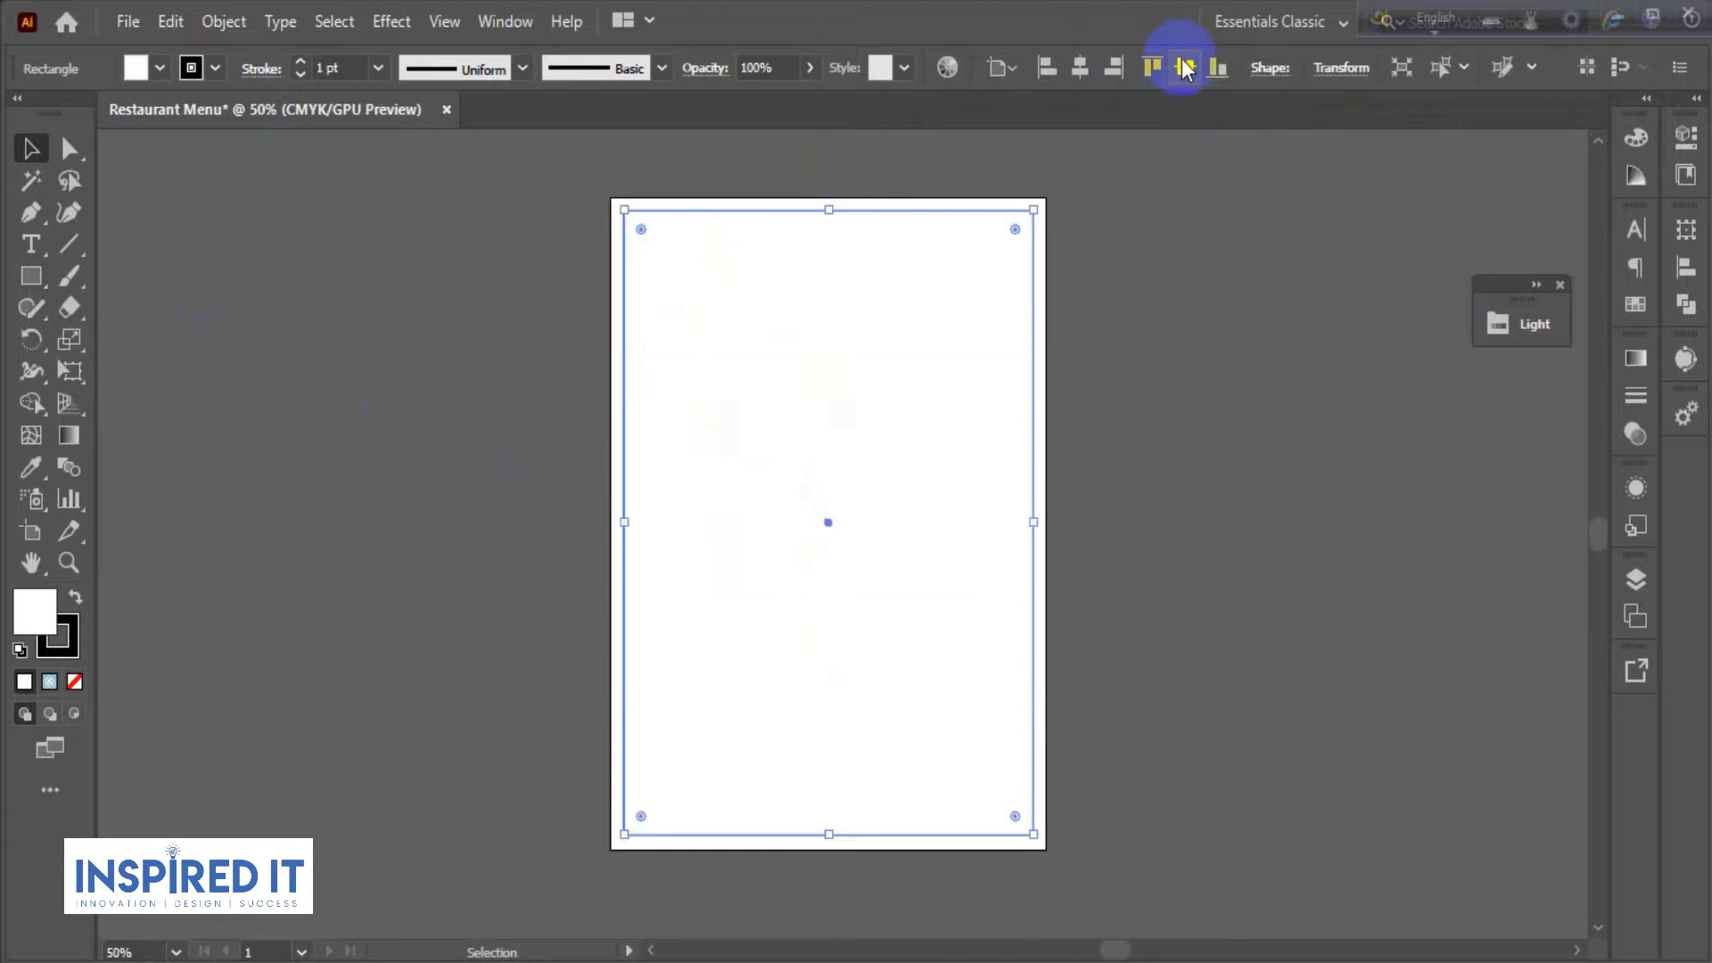
- Turn the centered rectangle into a margin guide and show the document rulers
left_click(1260, 469)
scroll(485, 638, "up", 1)
left_click_drag(428, 611, 242, 621)
scroll(319, 615, "down", 1)
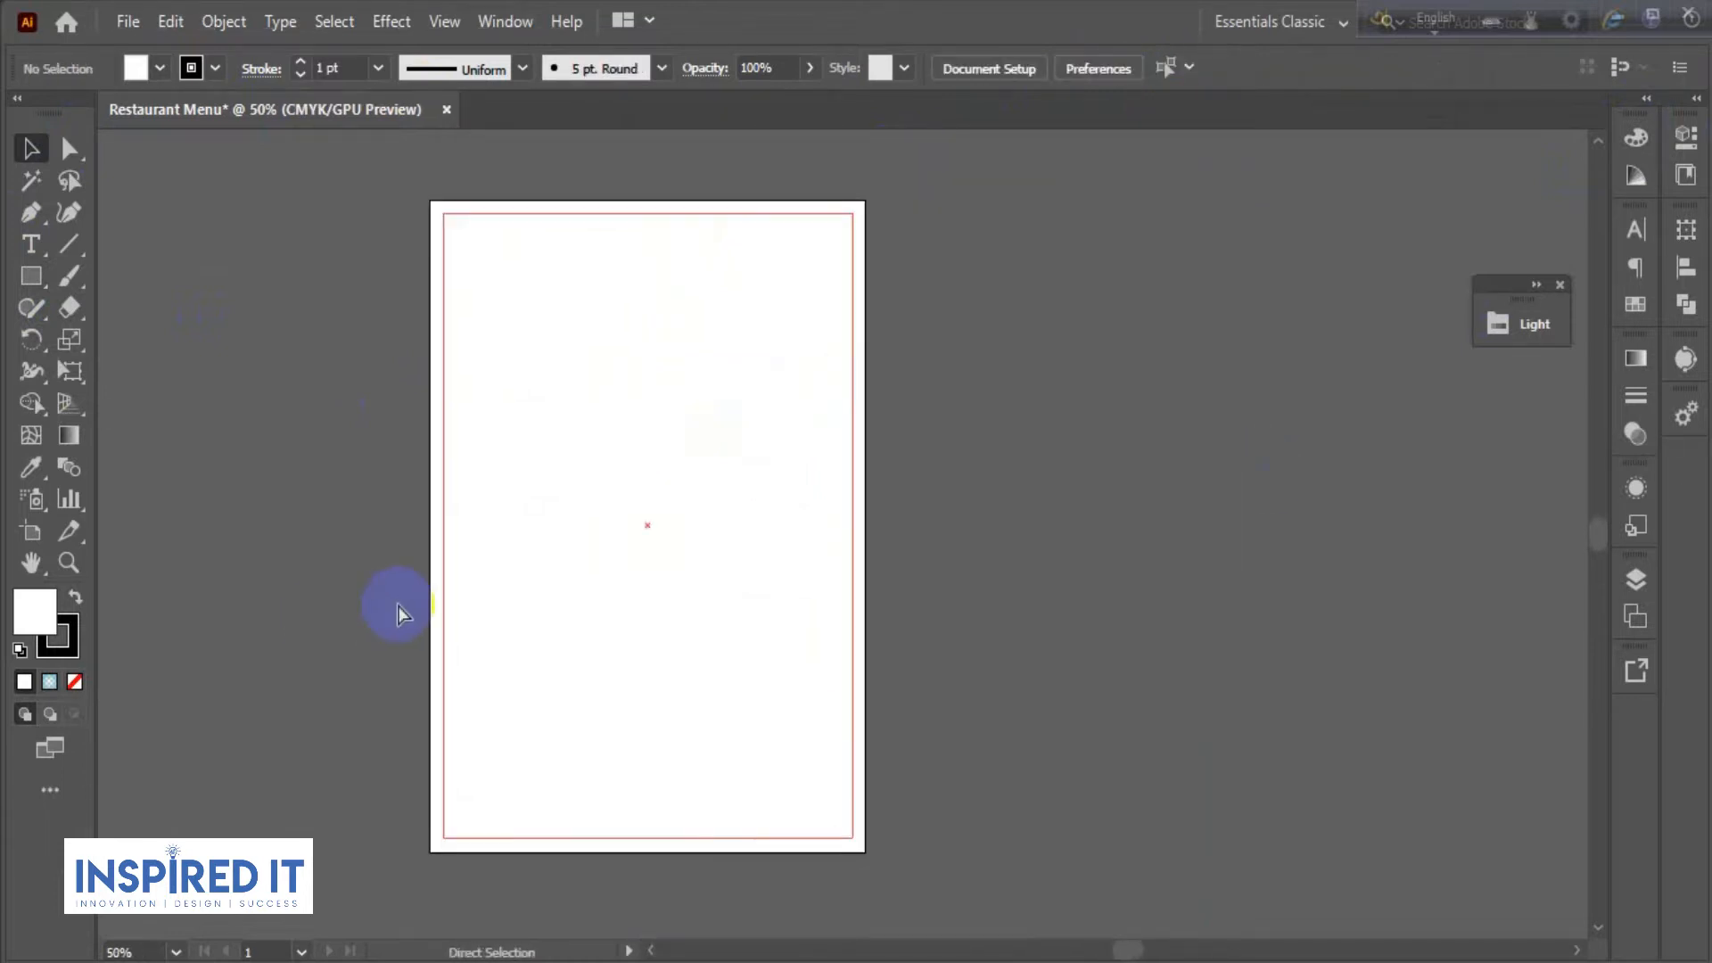
key("ctrl+r")
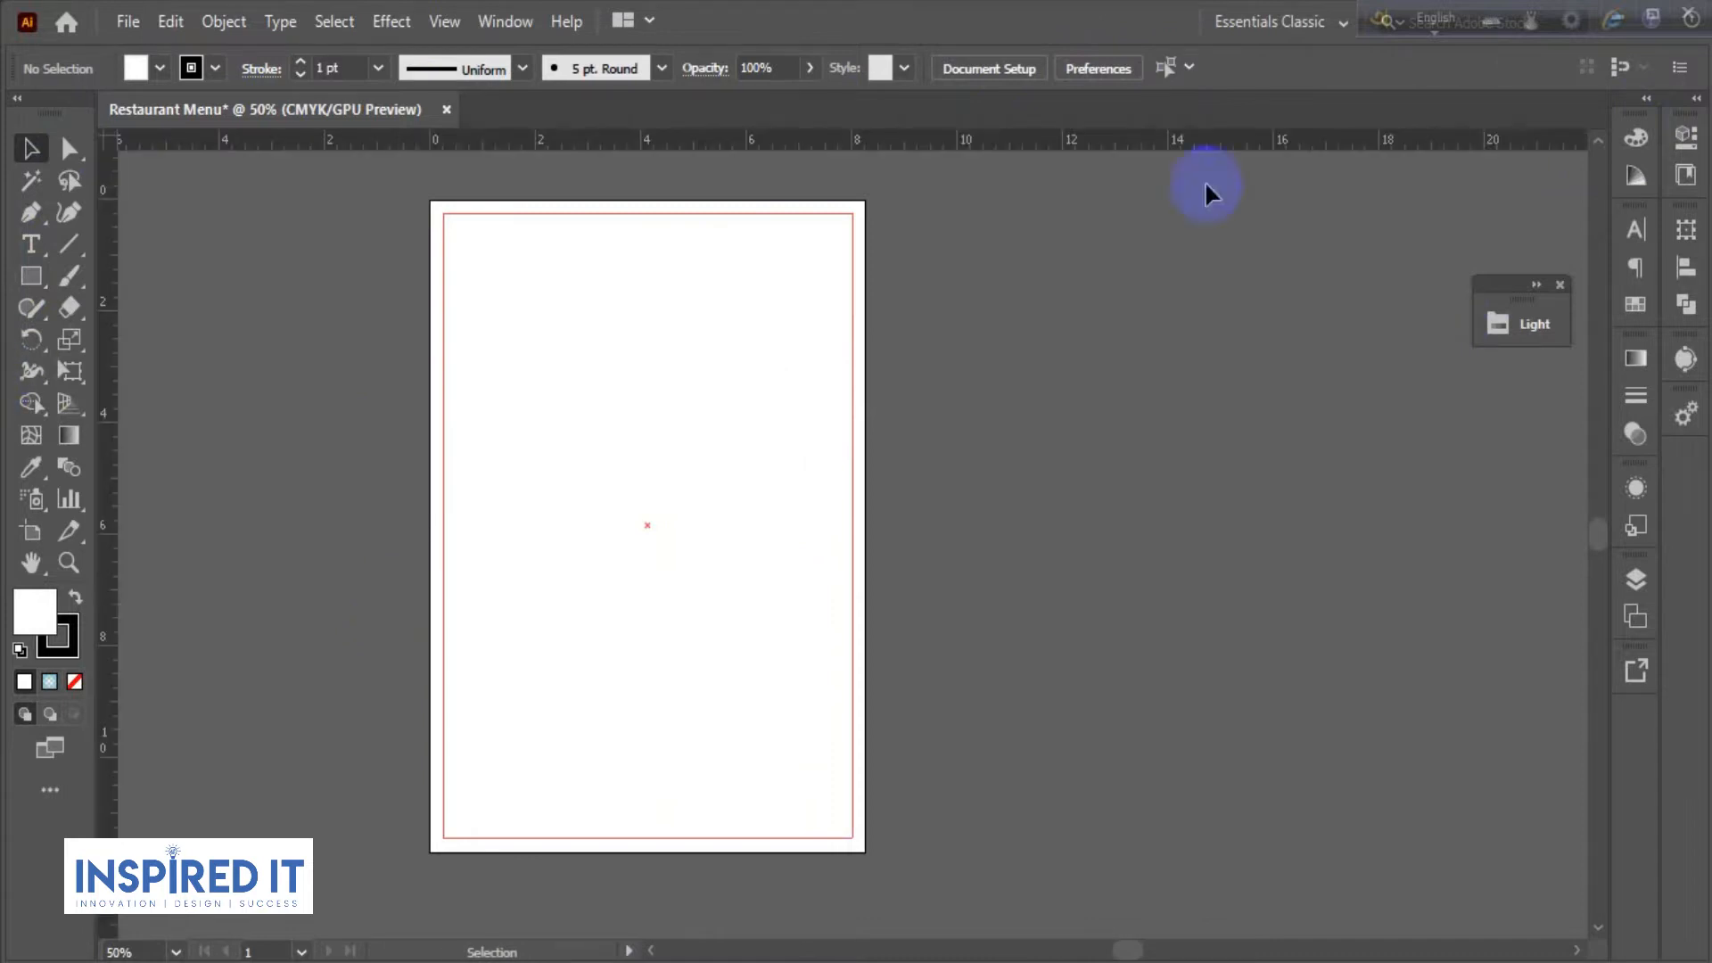
- Draw a rectangle that covers the whole area inside the red margin guide
left_click_drag(706, 318, 749, 339)
scroll(709, 330, "down", 1)
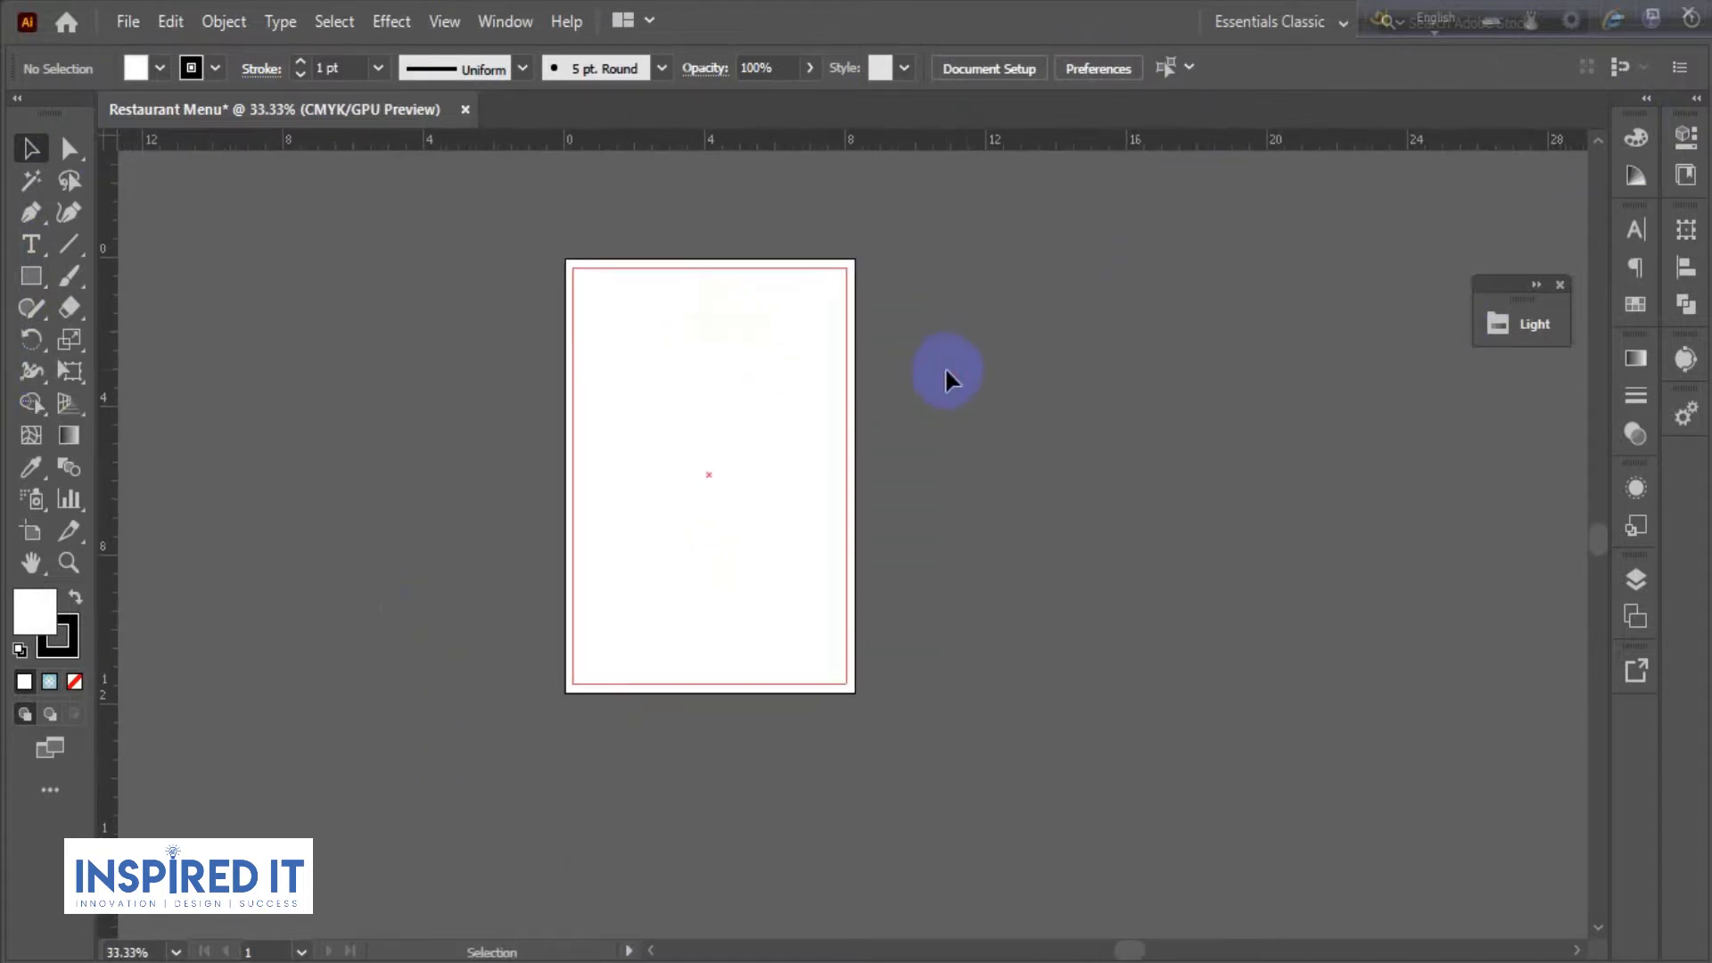
left_click(32, 275)
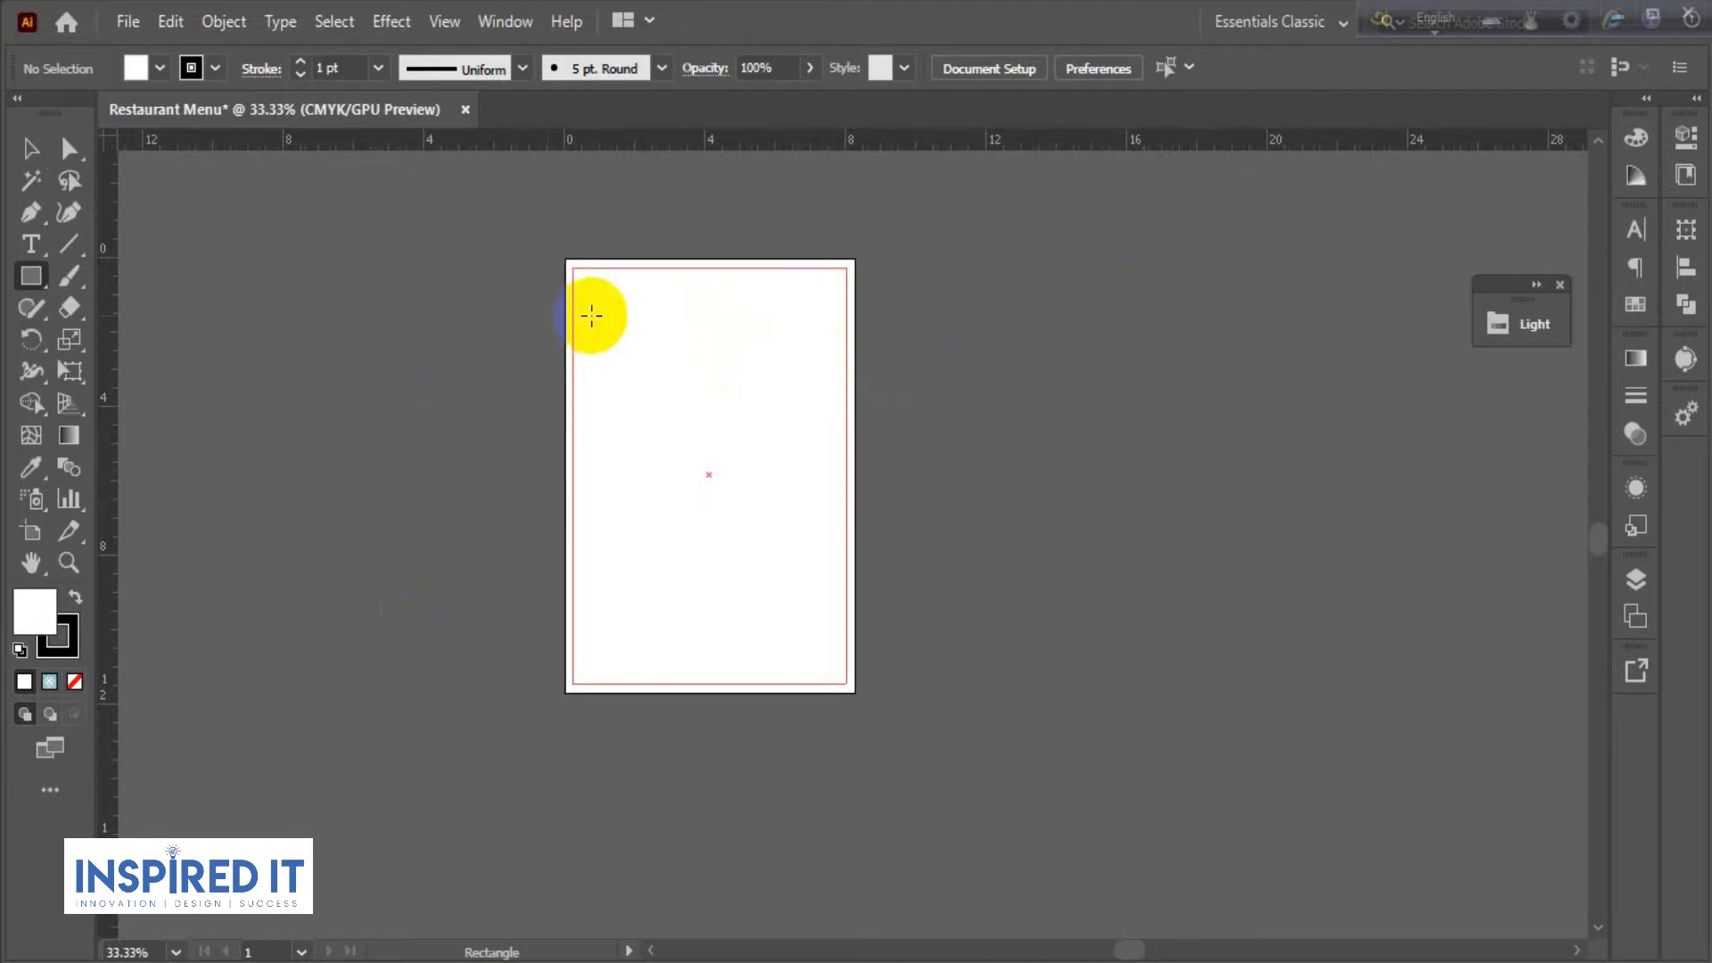
left_click_drag(573, 267, 847, 682)
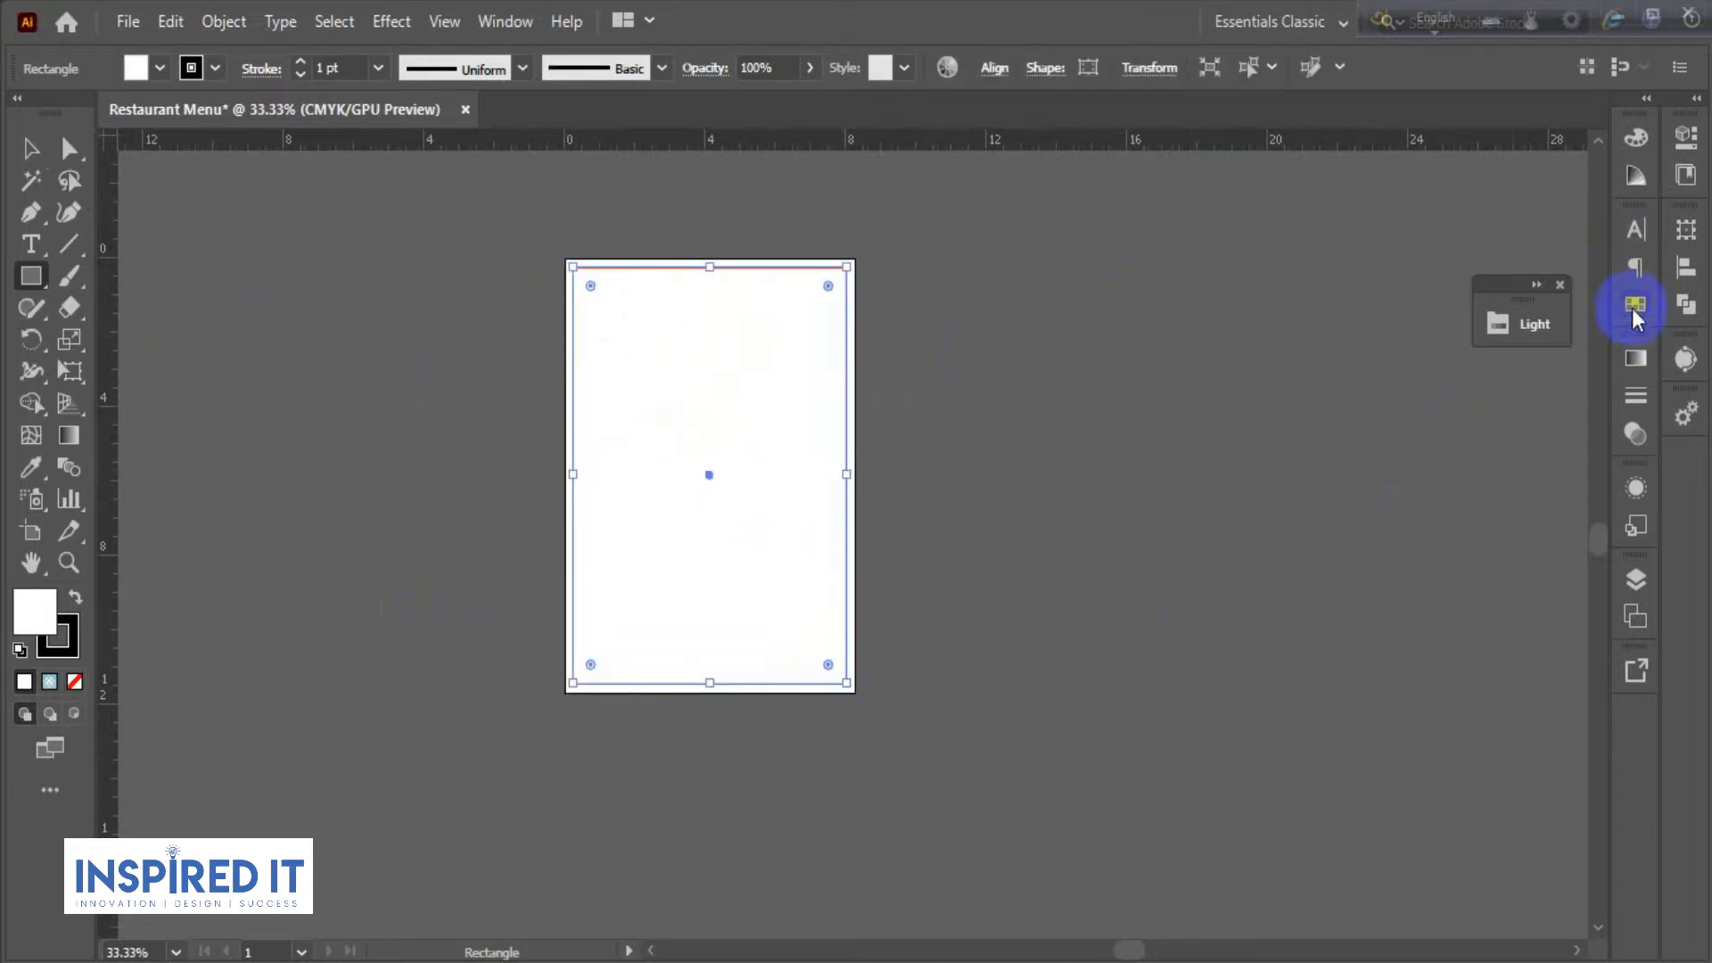
- Fill the rectangle with the light blue swatch from the Light swatch library and remove its stroke
left_click(1511, 328)
left_click(1124, 426)
left_click(57, 637)
left_click(74, 681)
left_click(31, 148)
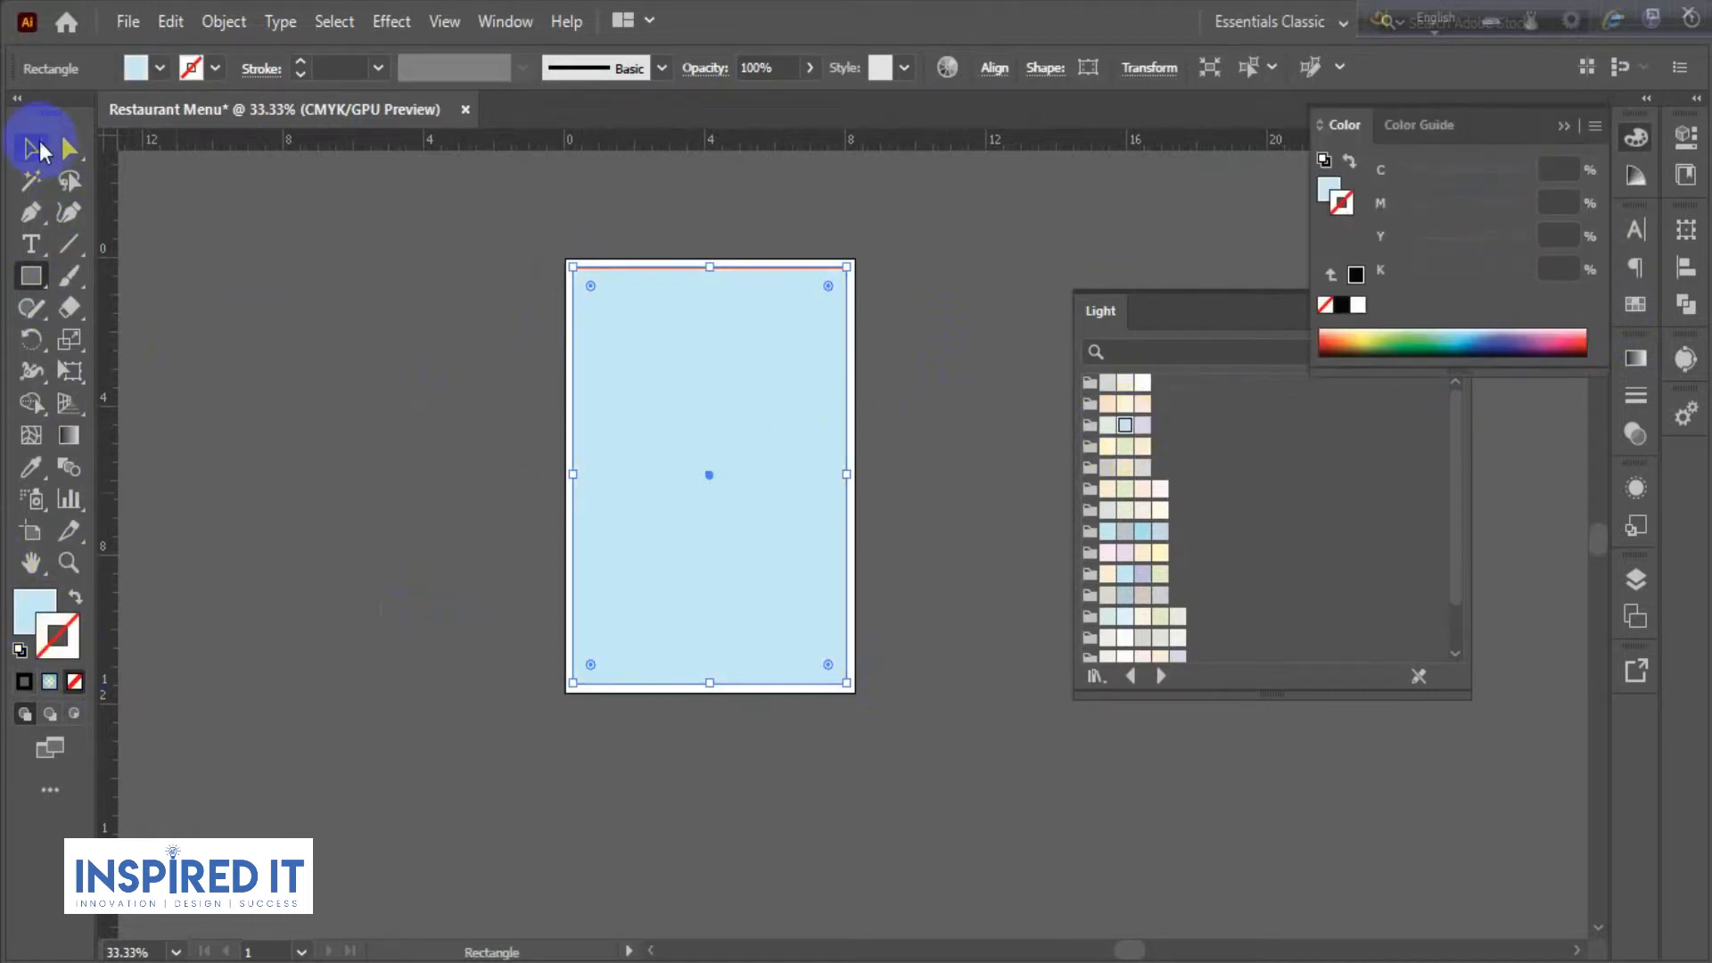
left_click(425, 313)
scroll(943, 405, "up", 1)
left_click(658, 432)
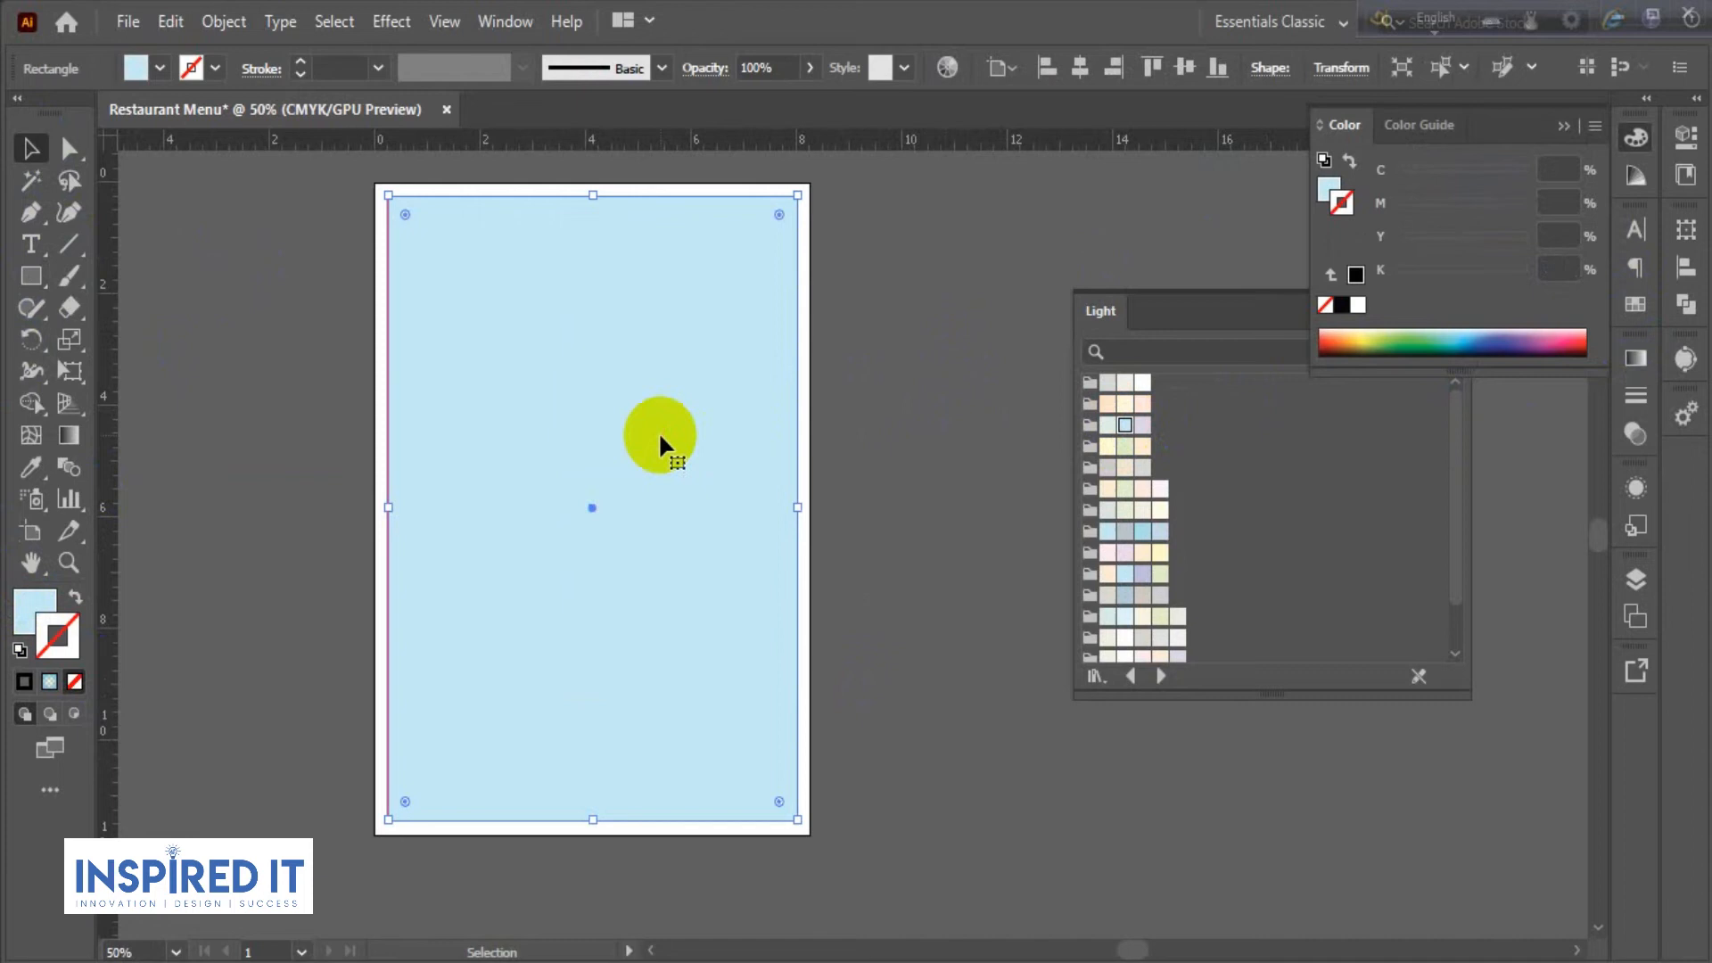
left_click(870, 485)
- Draw a circle about 6.1 in wide with the Ellipse tool, centered on the artboard's top-left corner
left_click_drag(870, 485, 788, 435)
scroll(919, 500, "down", 1)
left_click_drag(32, 275, 138, 338)
left_click_drag(434, 264, 515, 377)
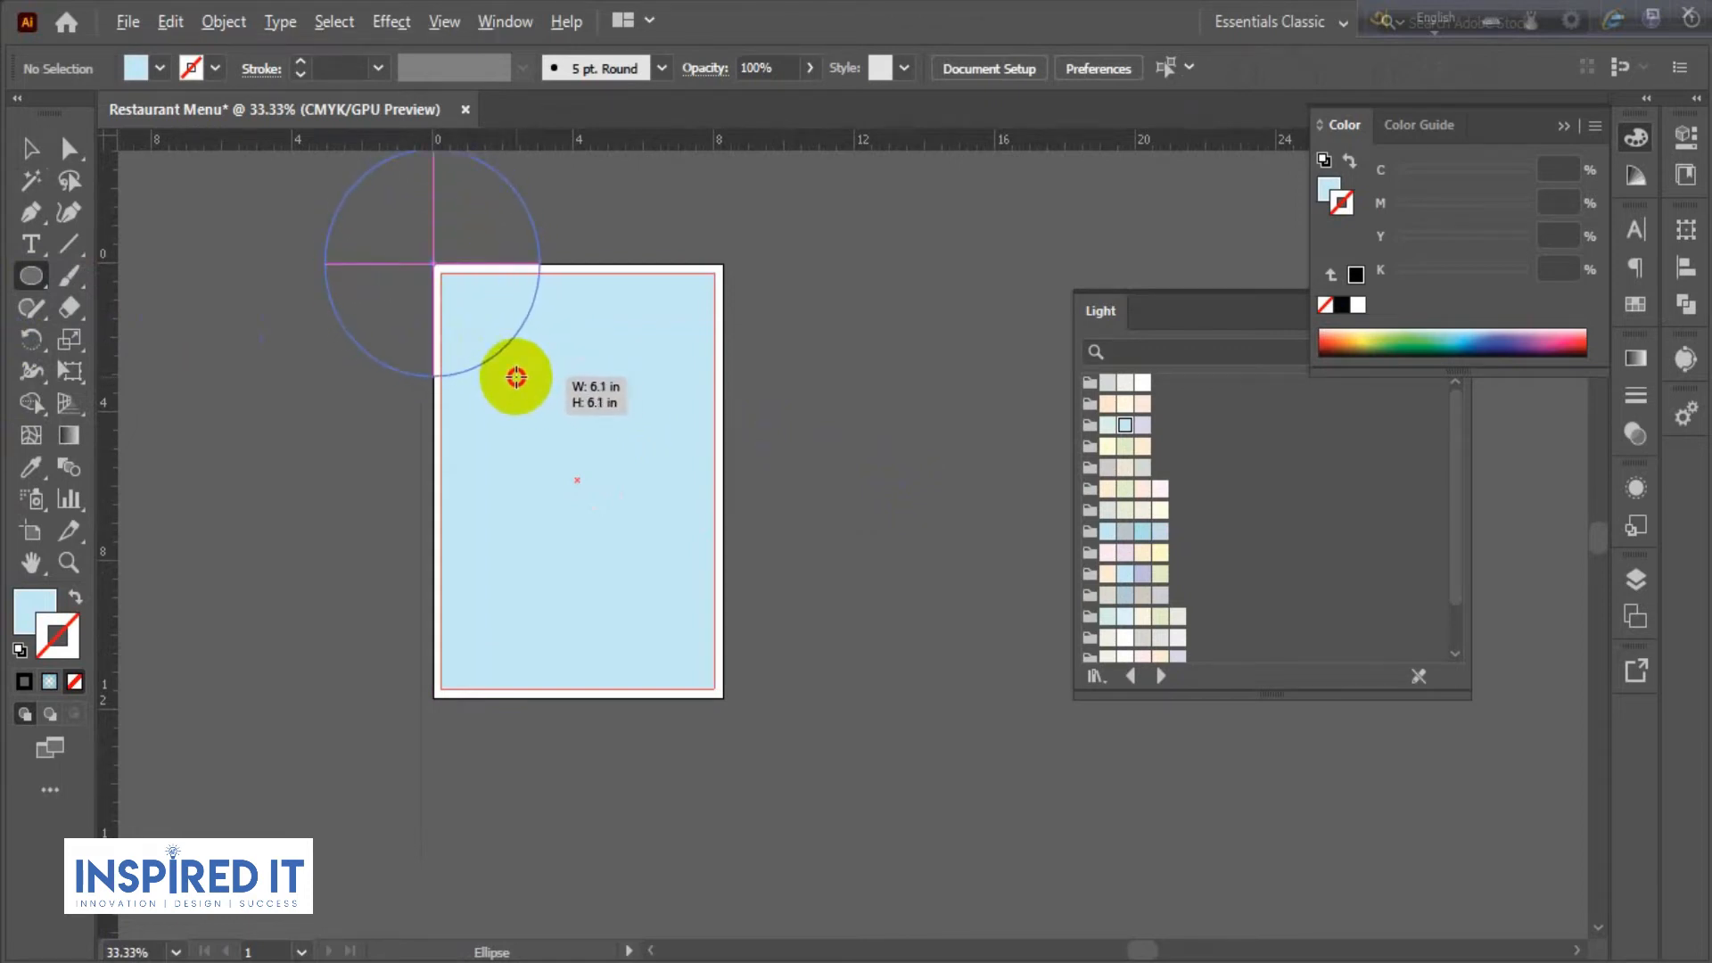
left_click_drag(515, 378, 516, 377)
left_click(30, 149)
left_click(143, 234)
- Duplicate the circle and center the copy on the artboard's bottom-right corner
left_click_drag(517, 302, 798, 744)
scroll(902, 489, "up", 1)
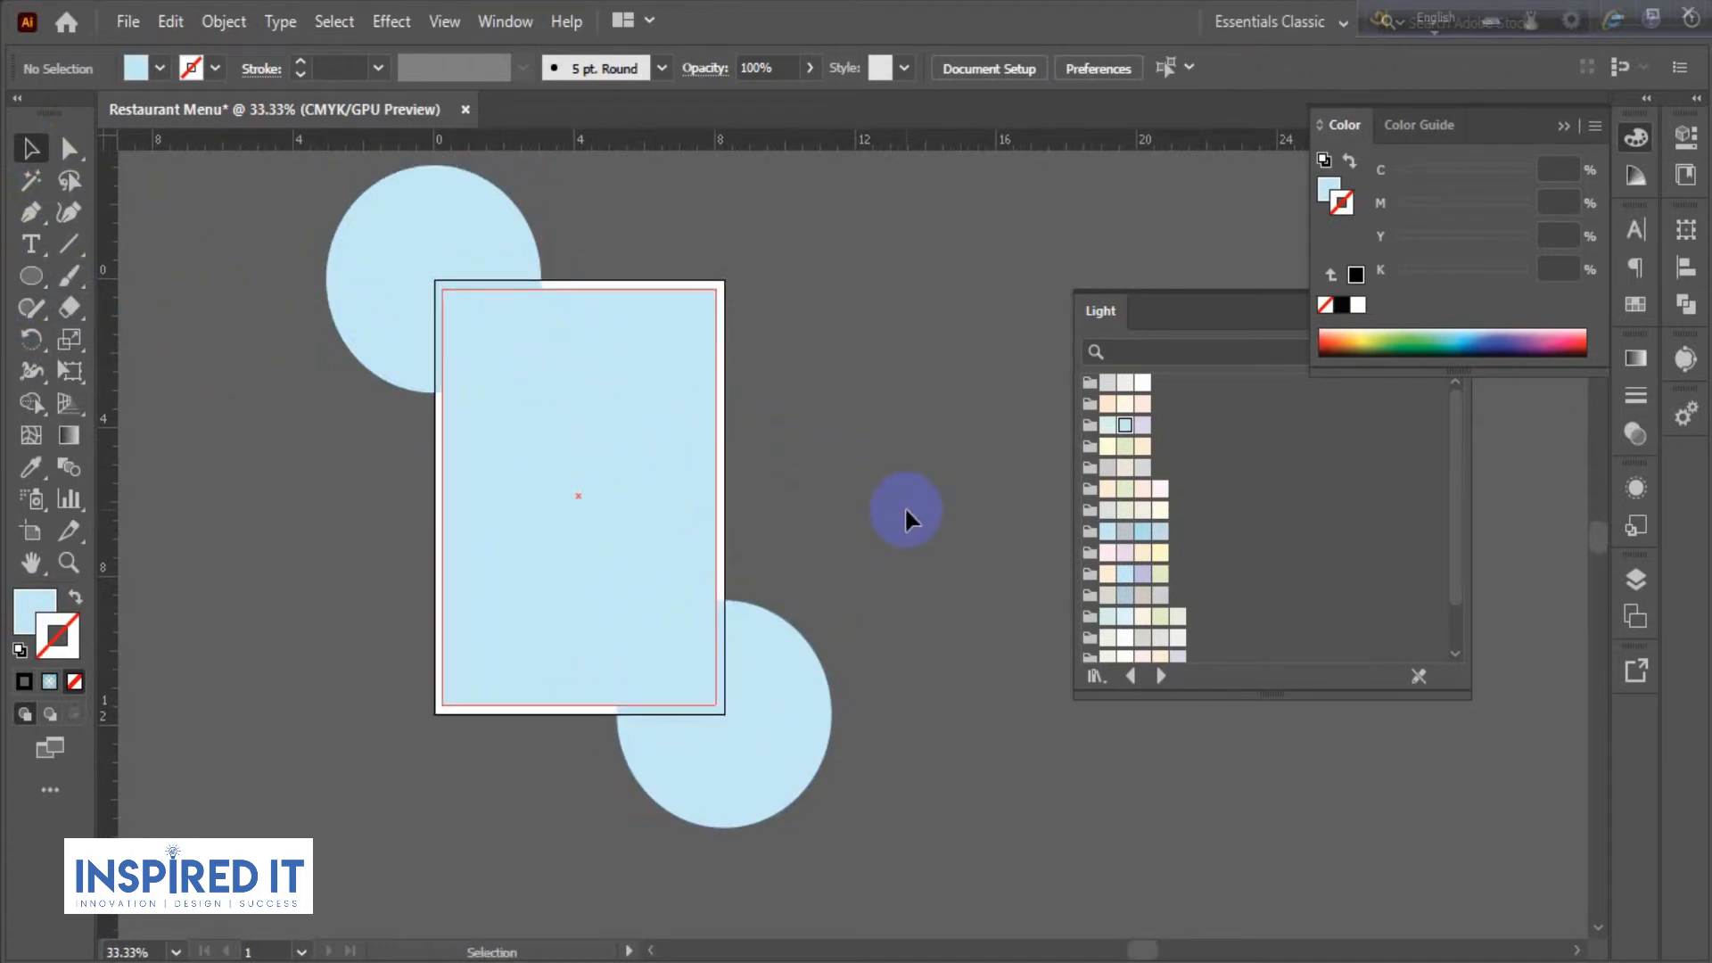
left_click_drag(427, 272, 489, 302)
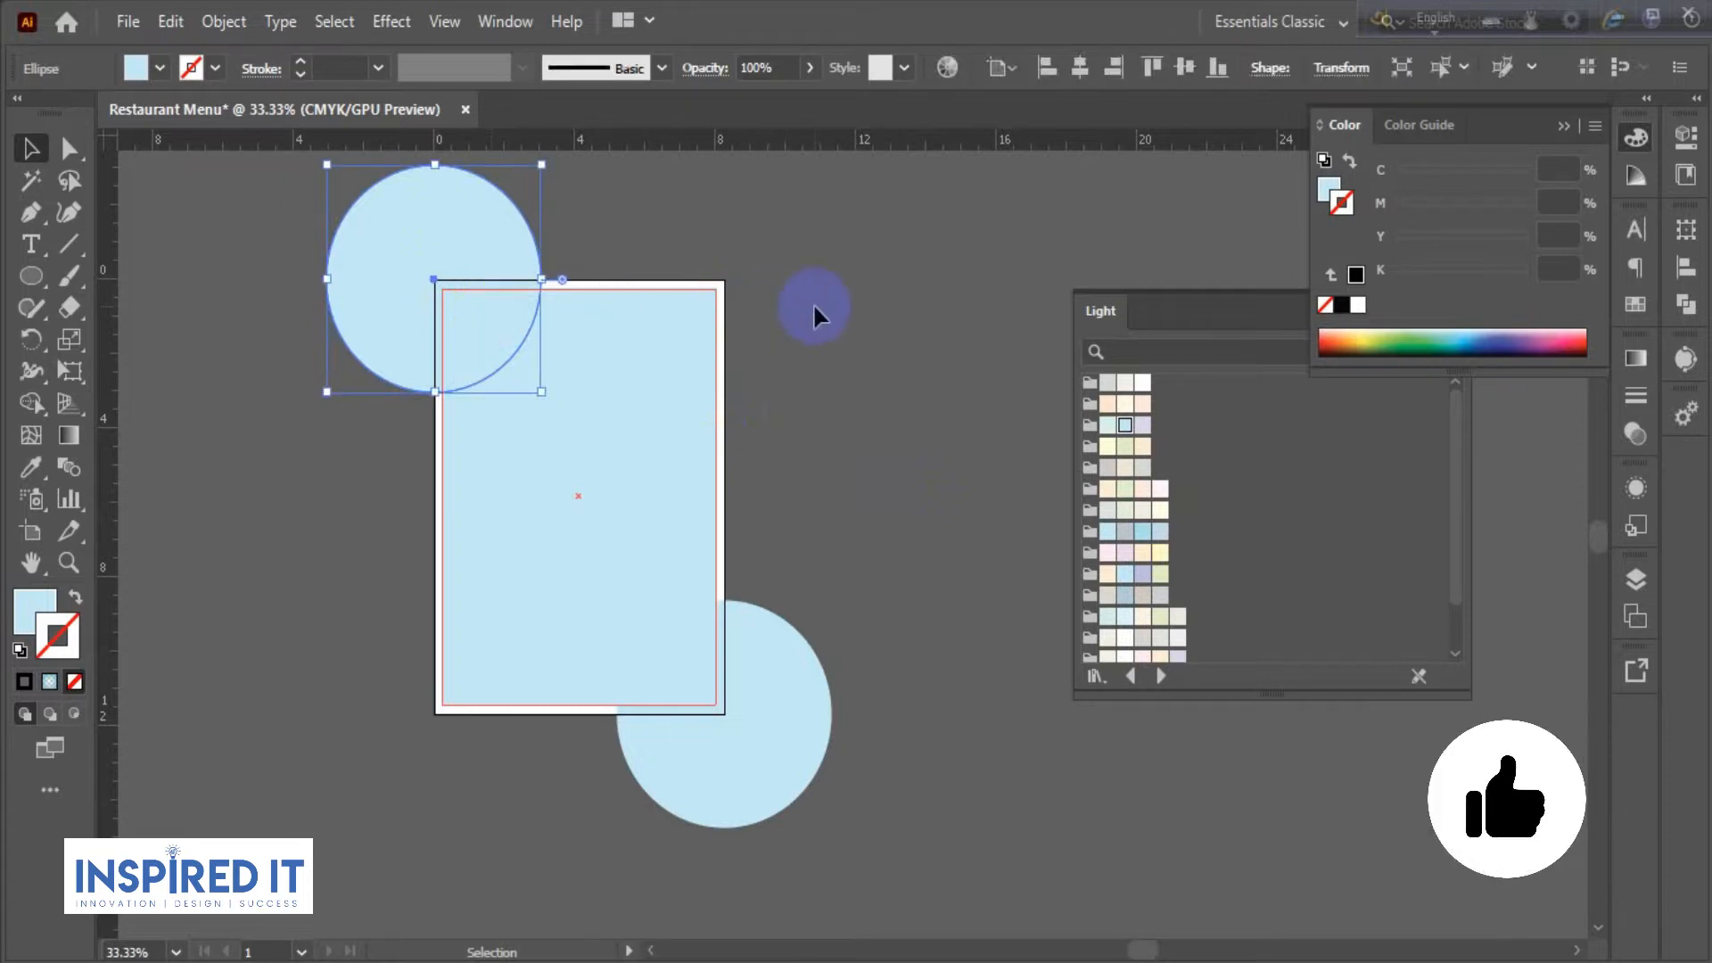
left_click(812, 304)
- Fill both circles with a dark grey of about C 70, M 64, Y 63, K 61
left_click(497, 260)
left_click(751, 669, "shift")
left_click(40, 613)
double_click(40, 613)
left_click_drag(286, 478, 145, 655)
left_click(764, 395)
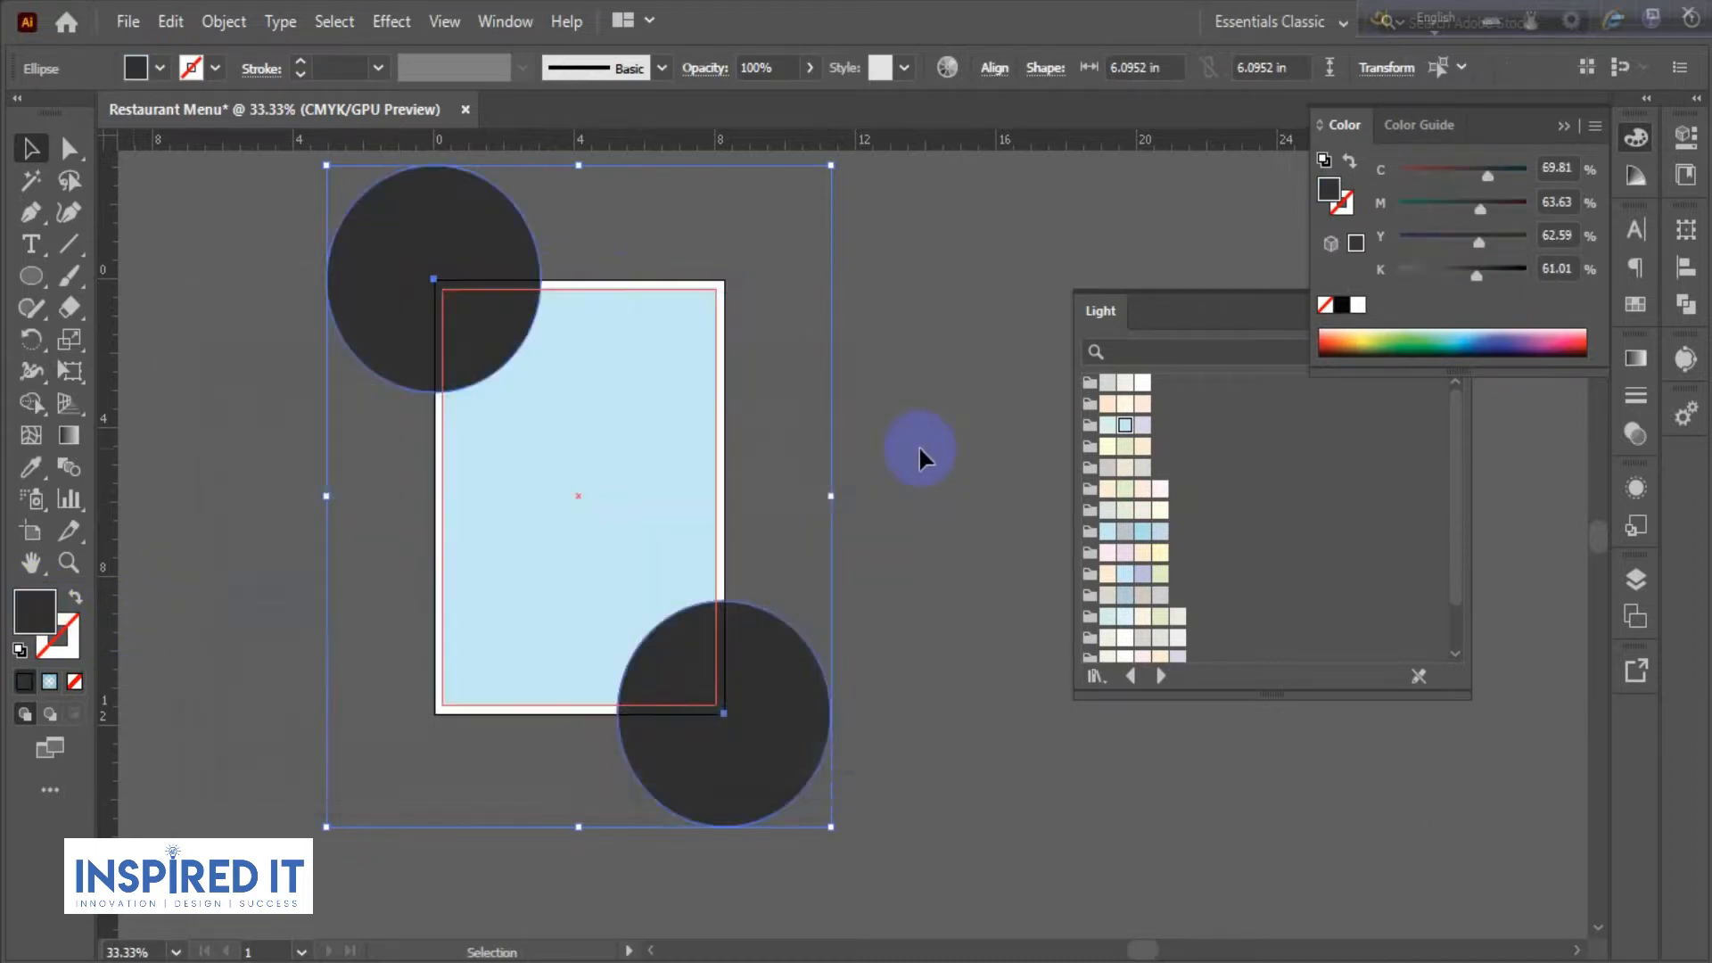
left_click(919, 450)
left_click_drag(859, 504, 924, 505)
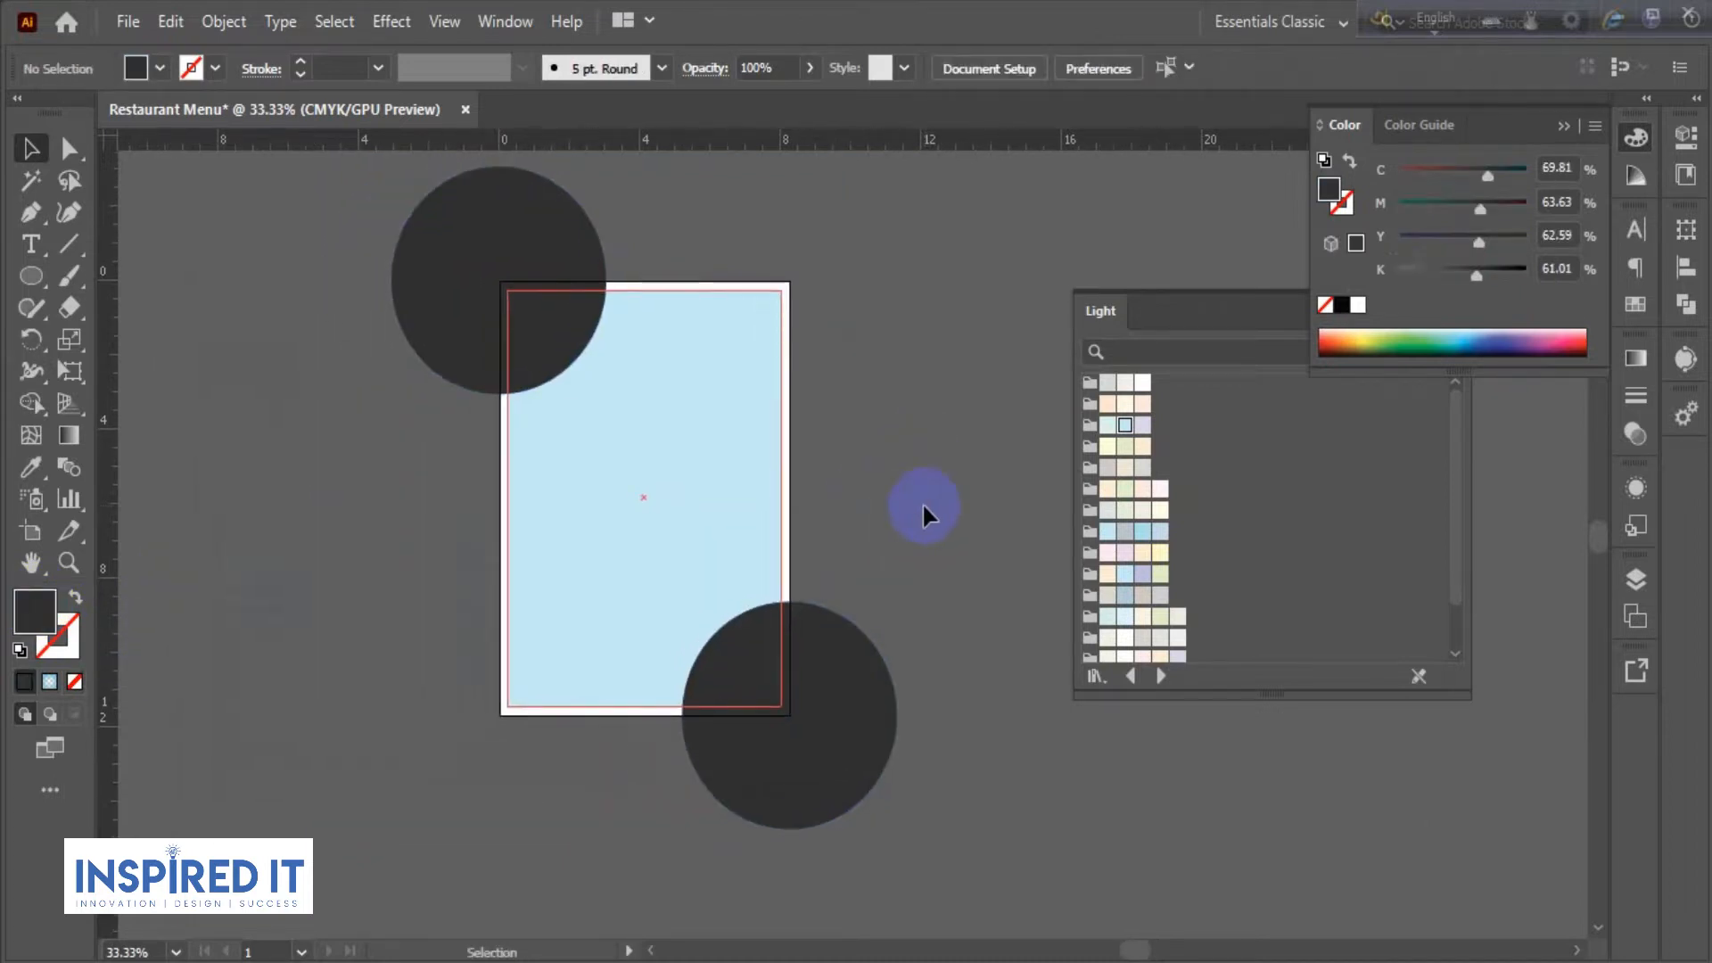
left_click(133, 21)
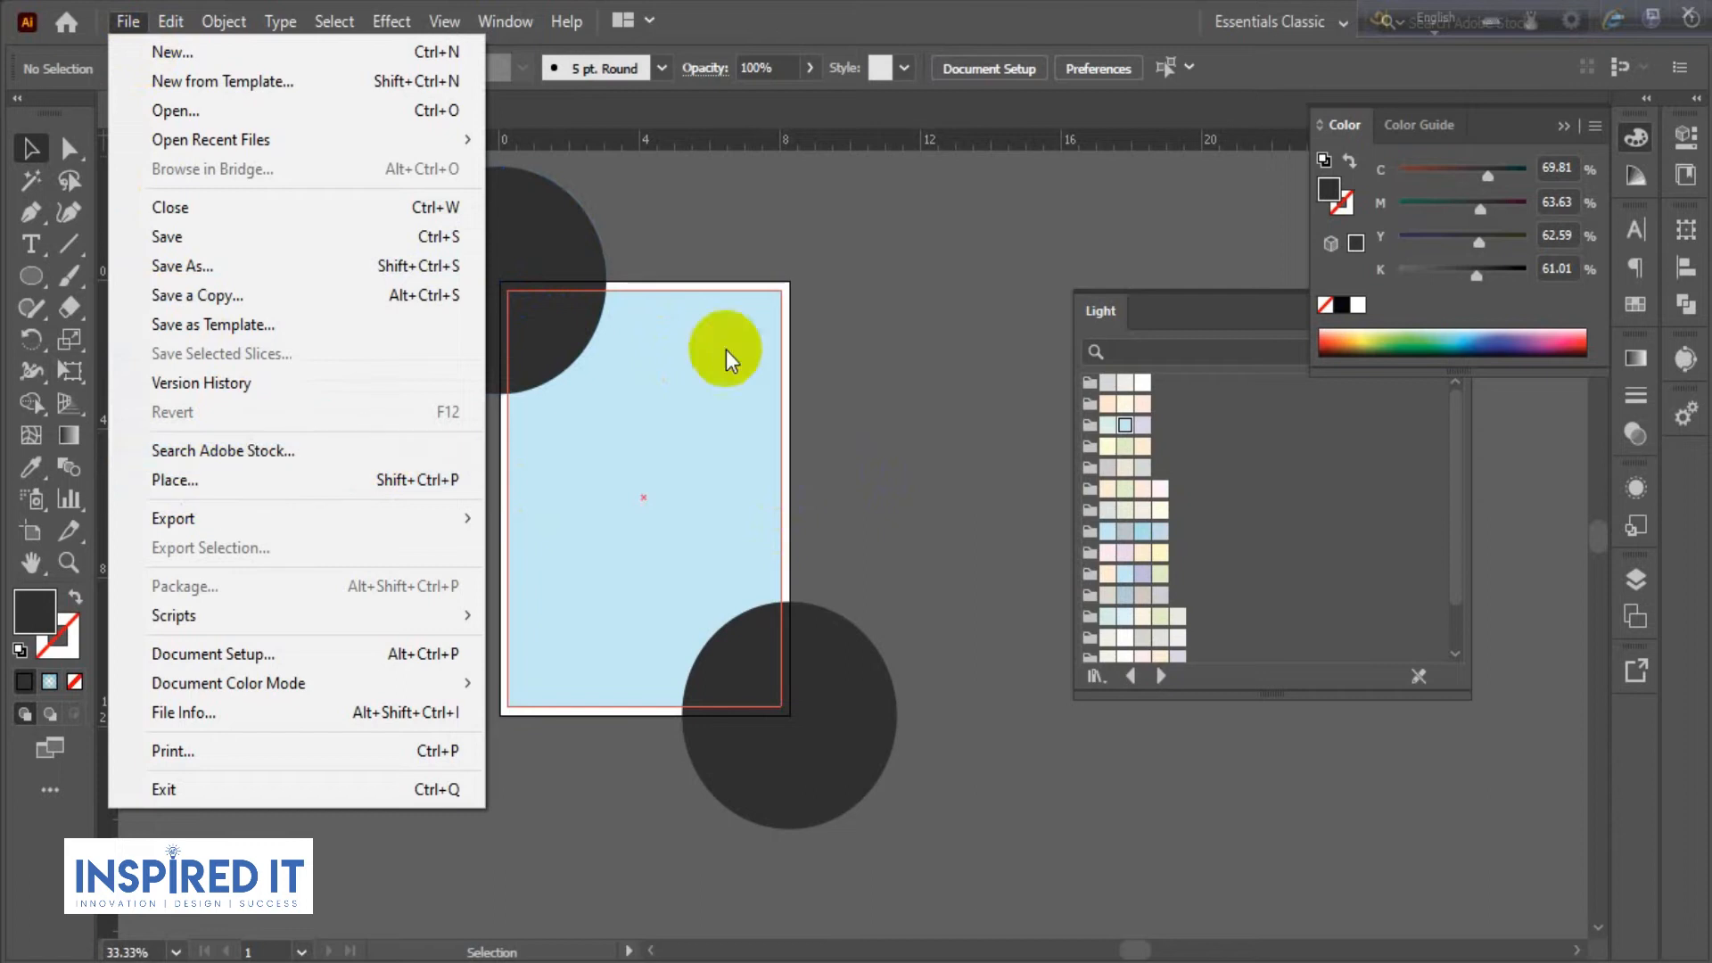
left_click(768, 479)
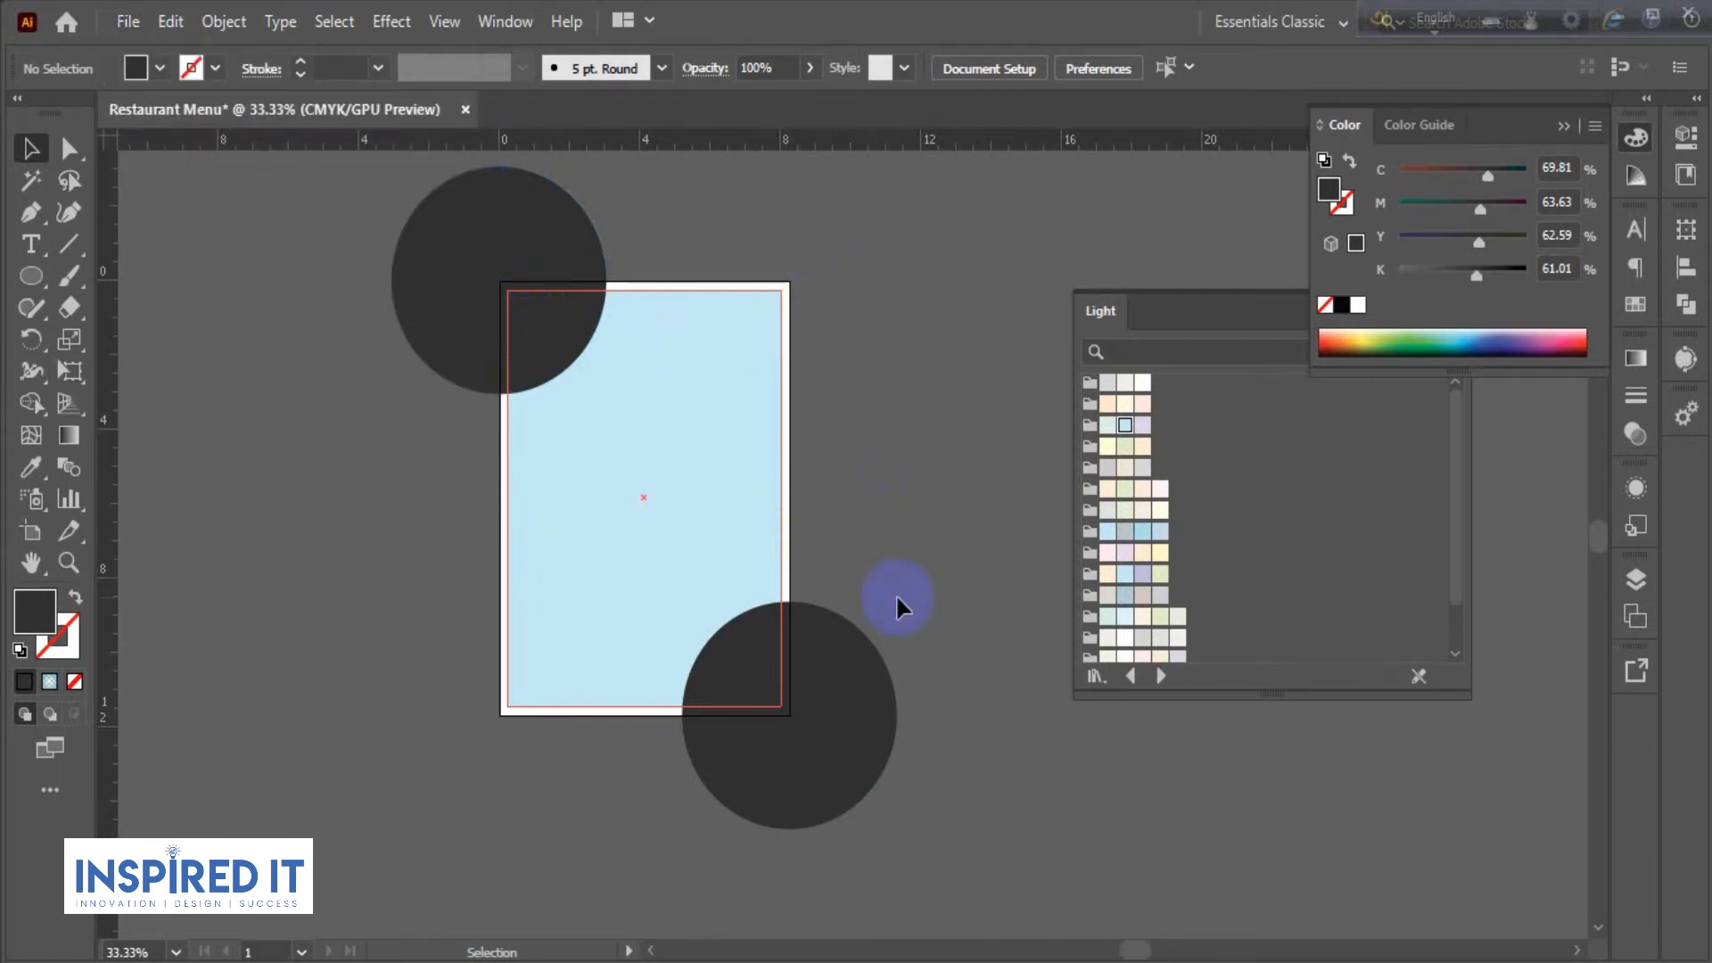
scroll(873, 570, "up", 1)
scroll(898, 469, "down", 1)
- Copy the bottom-right circle in place and shrink the front copy to about 5.81 in around its center
left_click(784, 664)
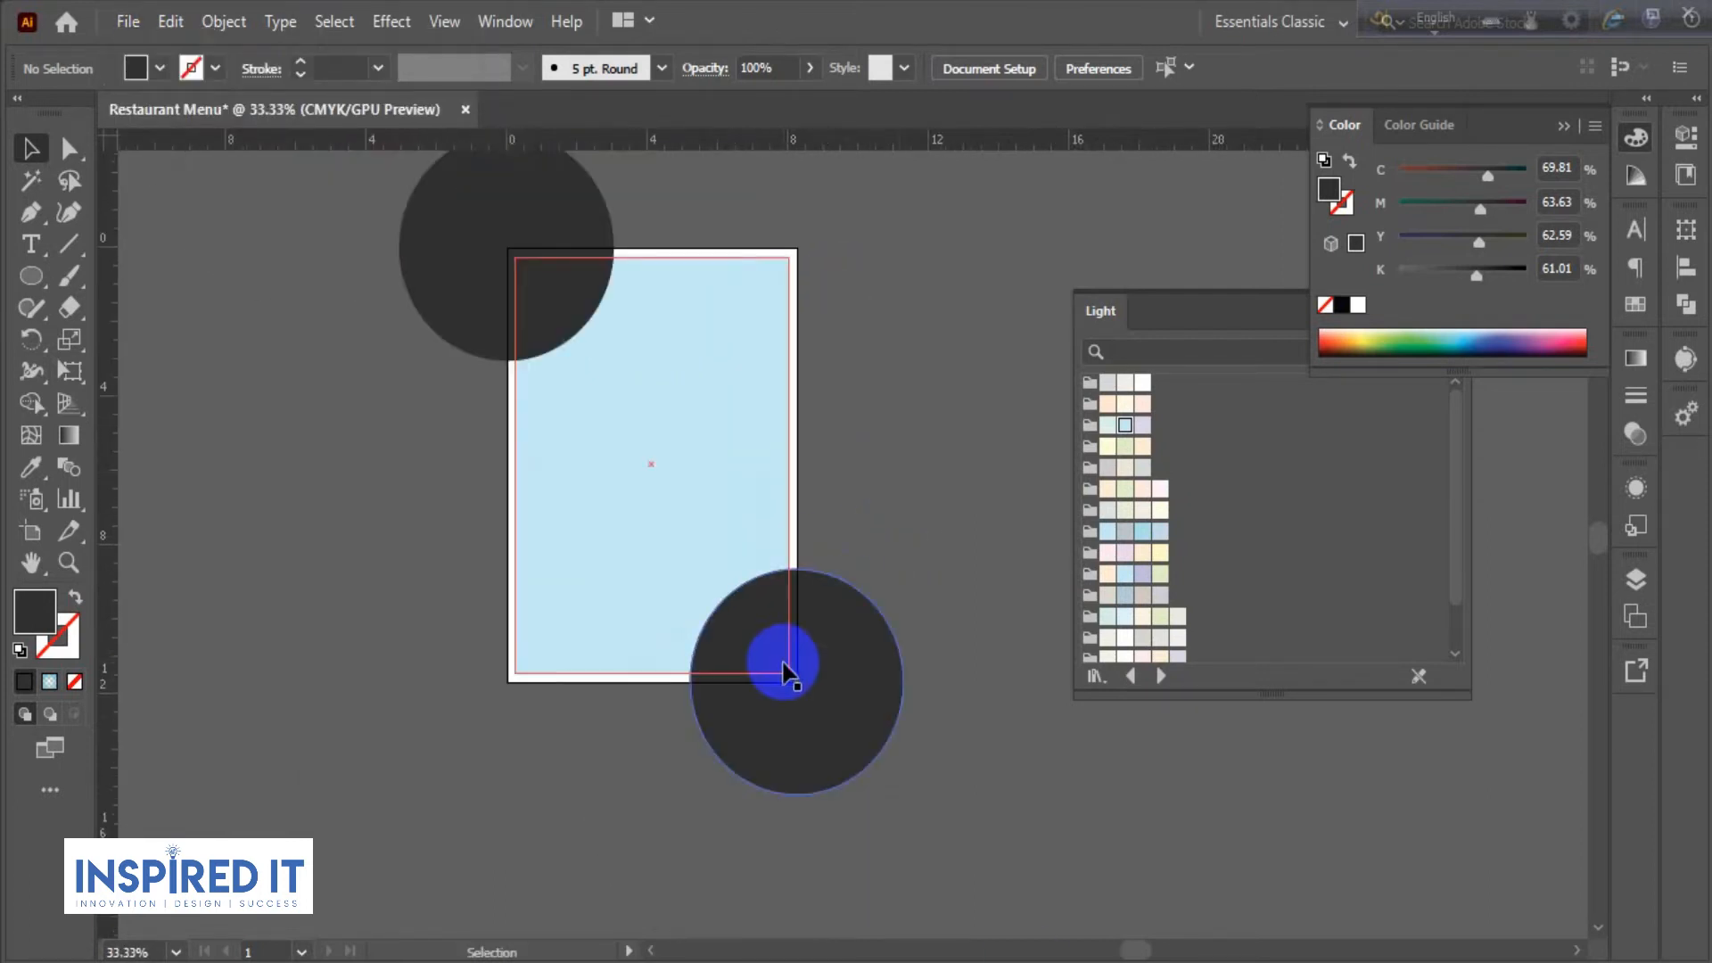
key("ctrl+c")
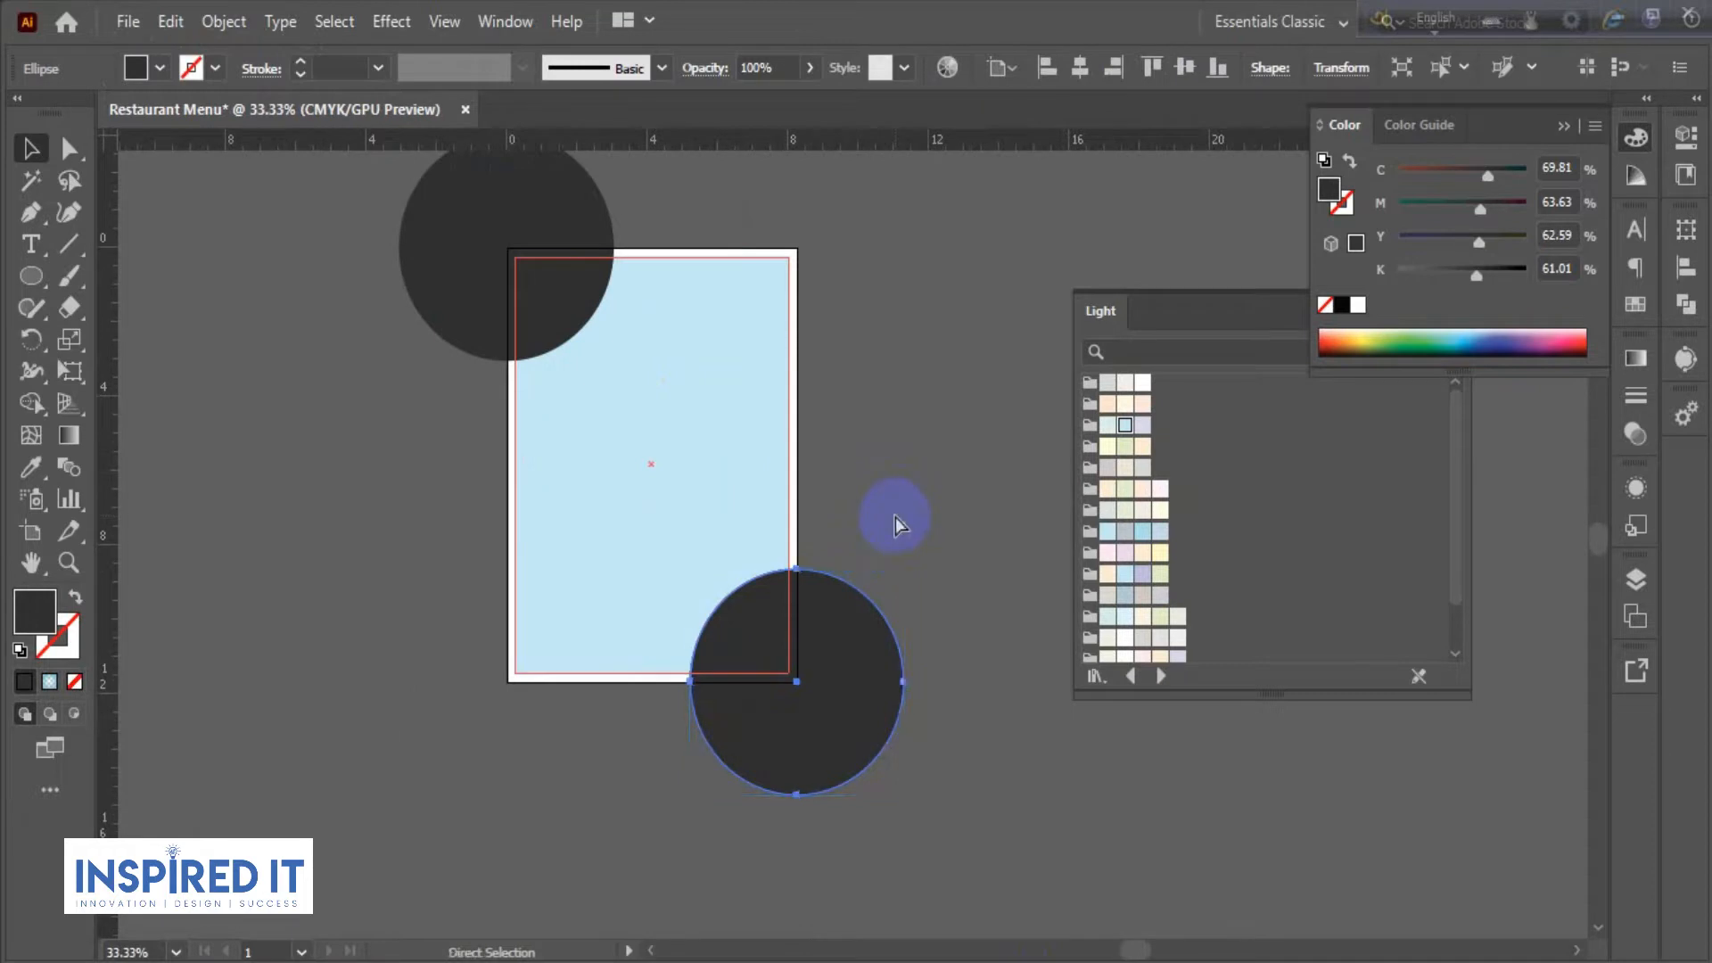
scroll(906, 635, "up", 1)
left_click_drag(905, 568, 900, 572)
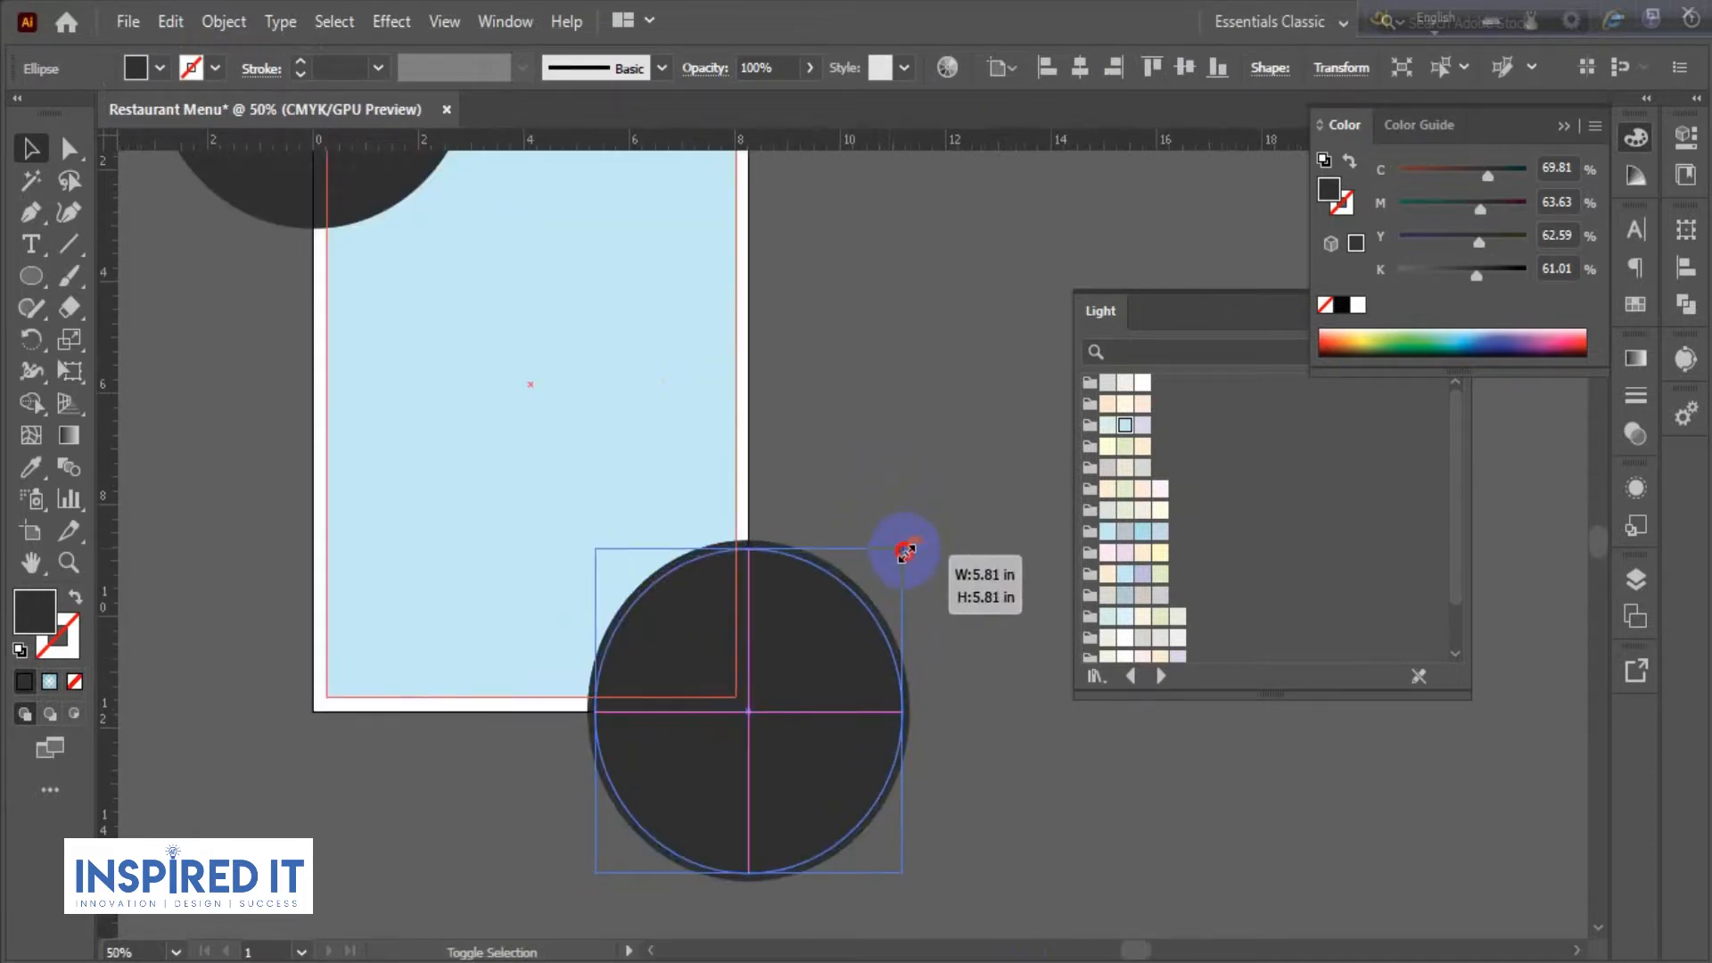
left_click_drag(904, 554, 901, 547)
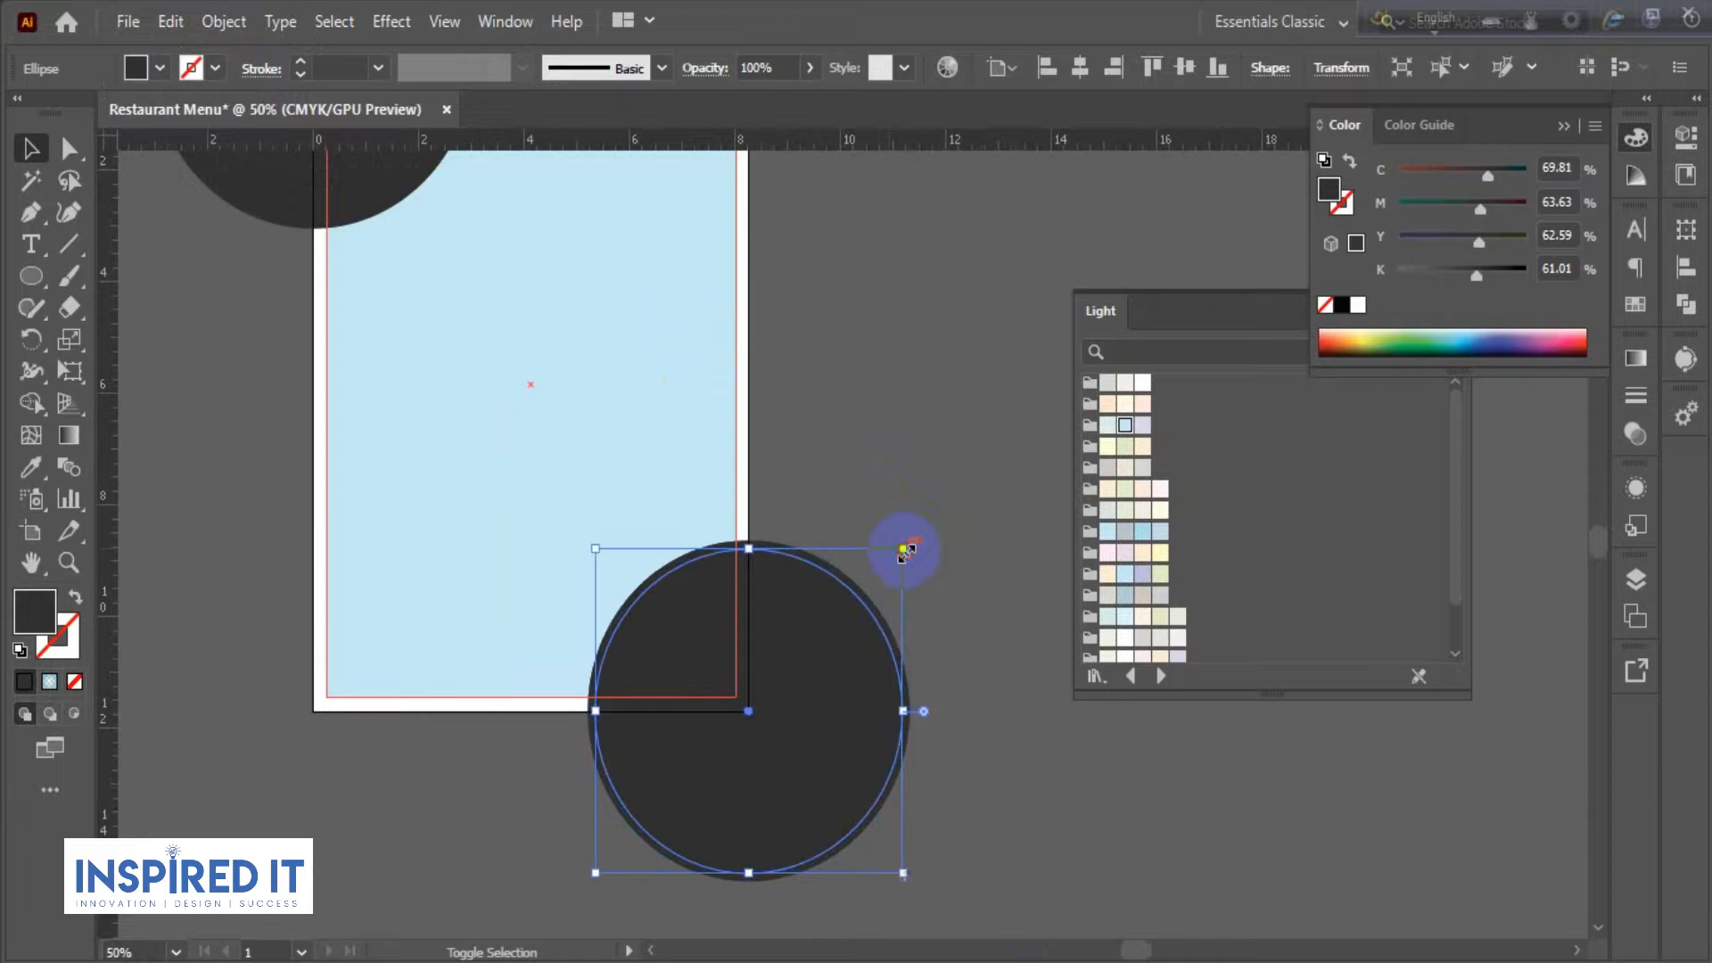
left_click(927, 443)
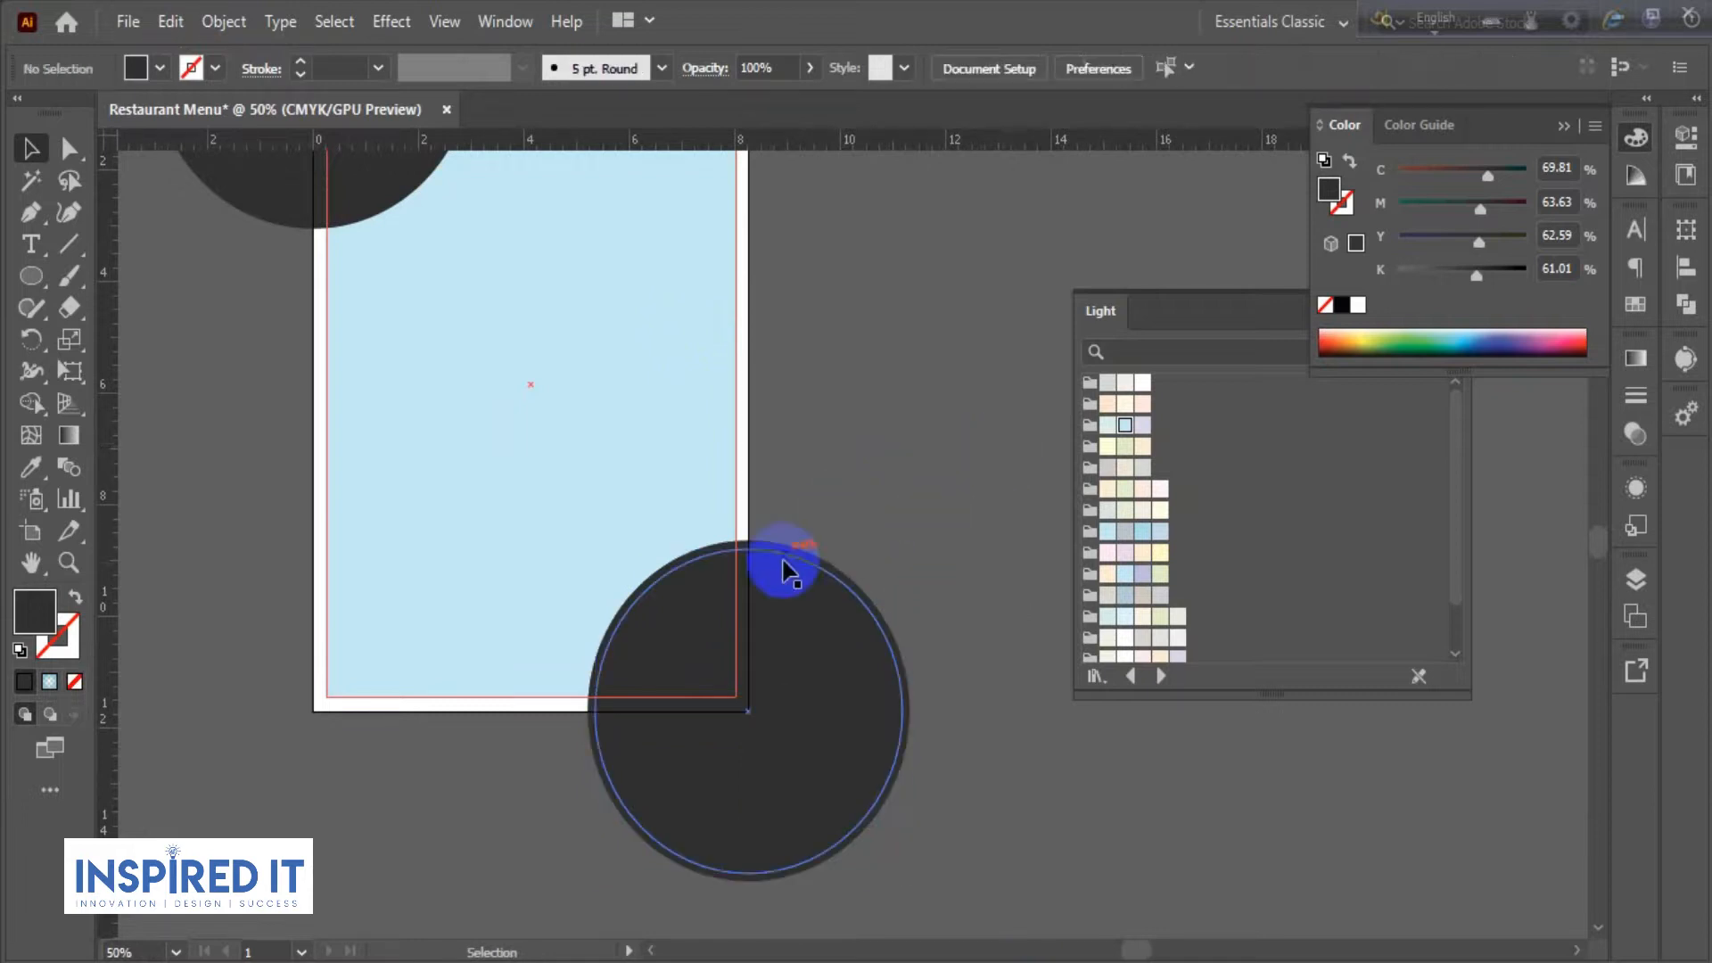
- Recolor the larger circle behind with the background's light blue using the Eyedropper, forming a thin ring
left_click(800, 544)
left_click(31, 466)
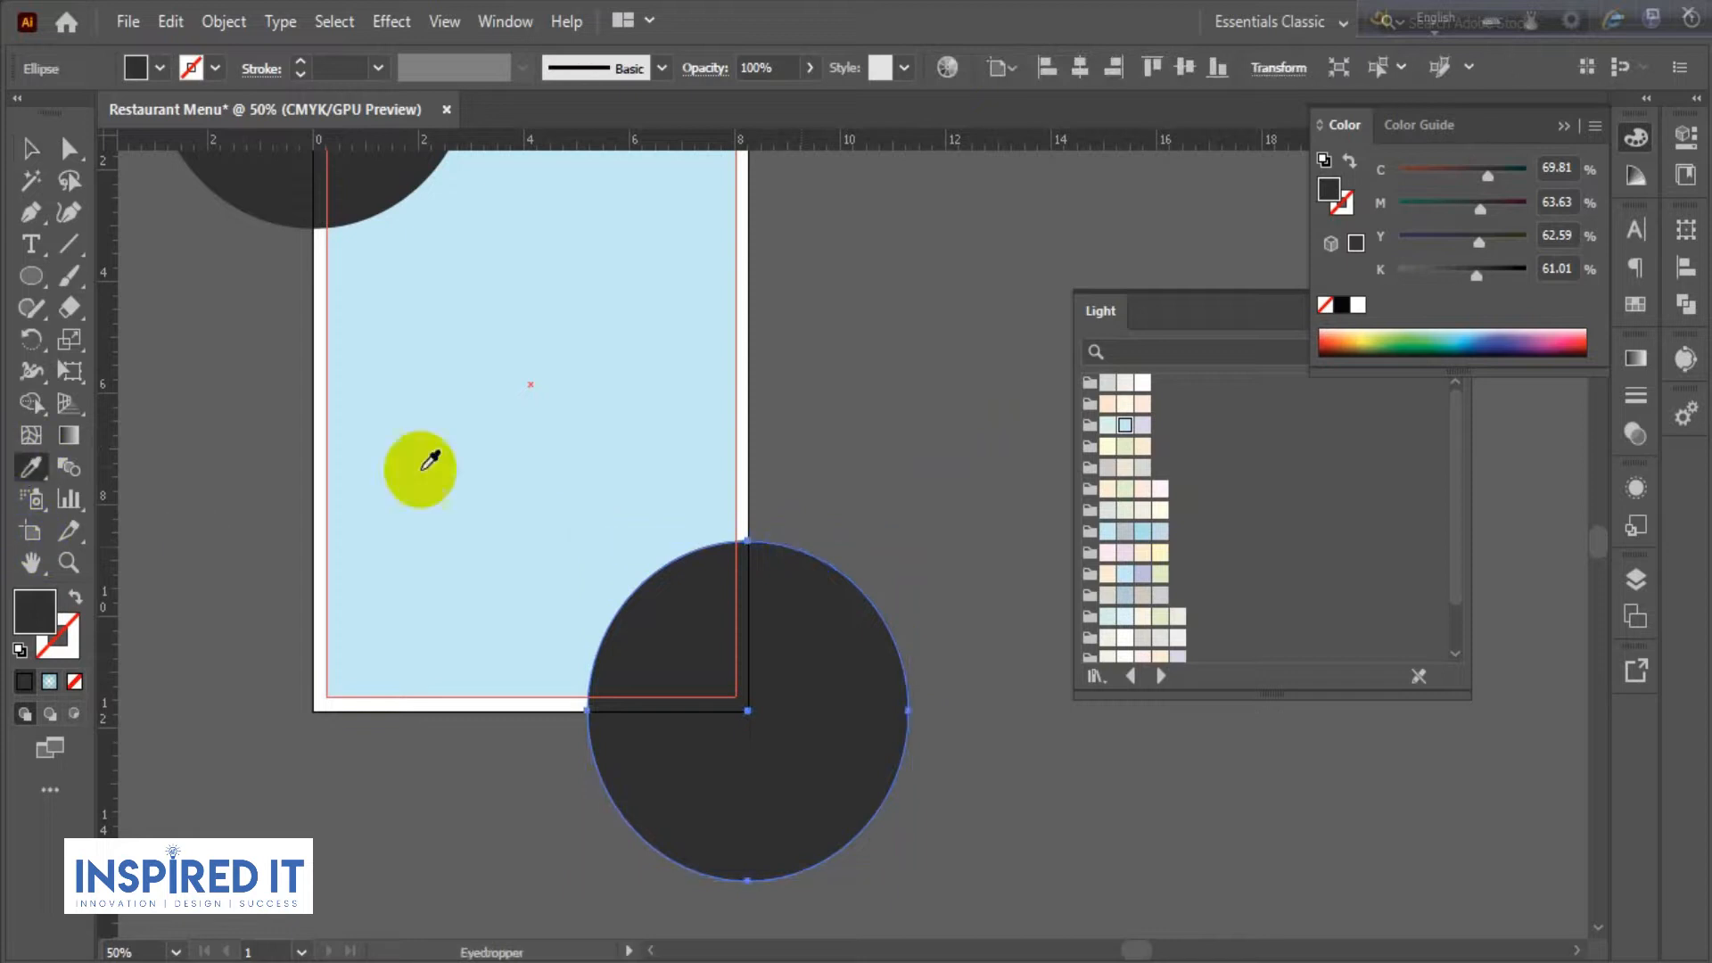
left_click(418, 465)
left_click(30, 145)
left_click(947, 440)
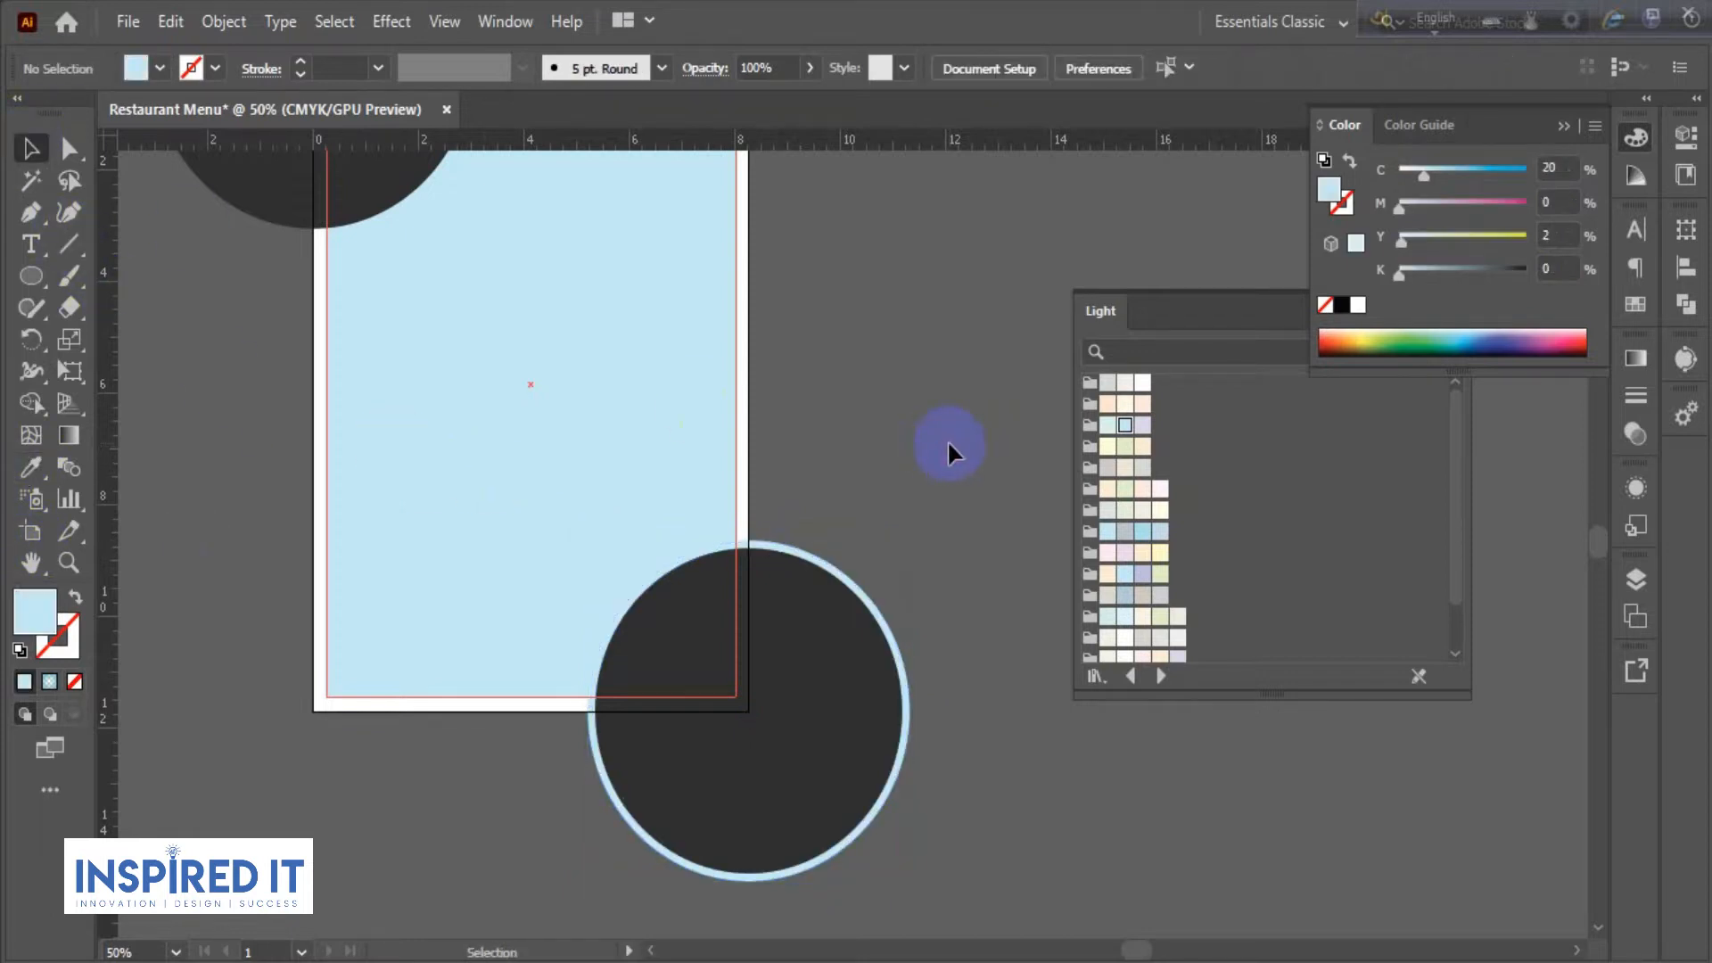
- Copy the light blue circle in place behind the original and enlarge the copy slightly around its center
key("space")
left_click_drag(928, 469, 925, 465)
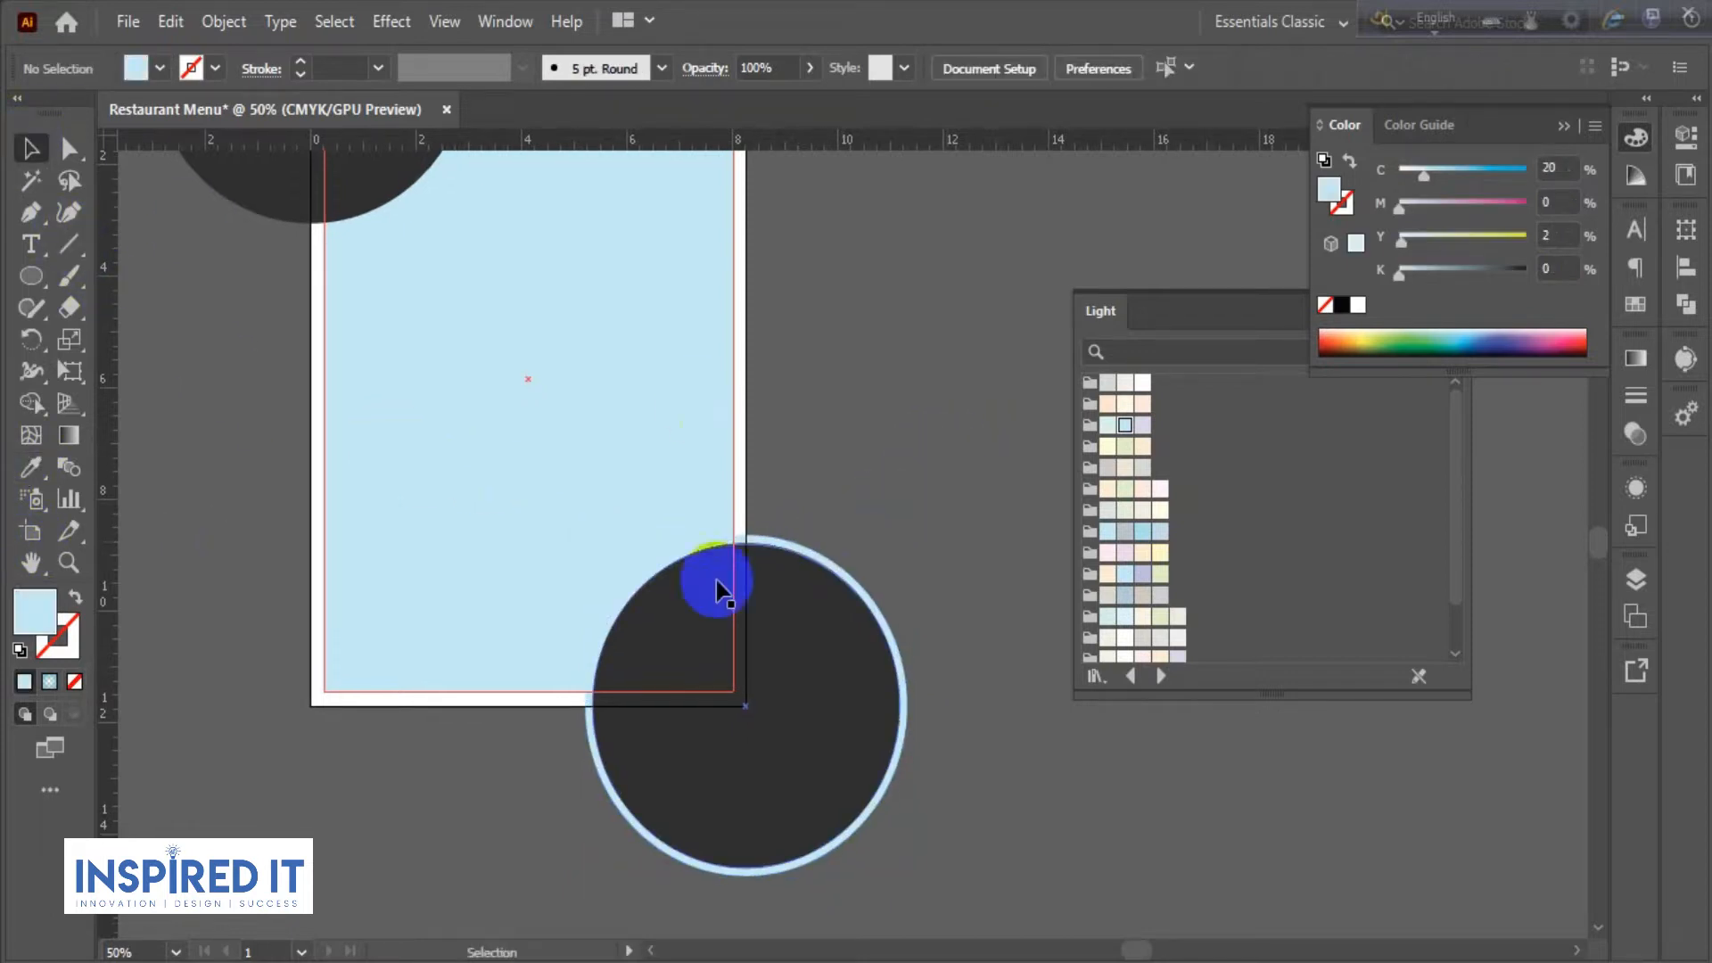
left_click(665, 590)
left_click(828, 447)
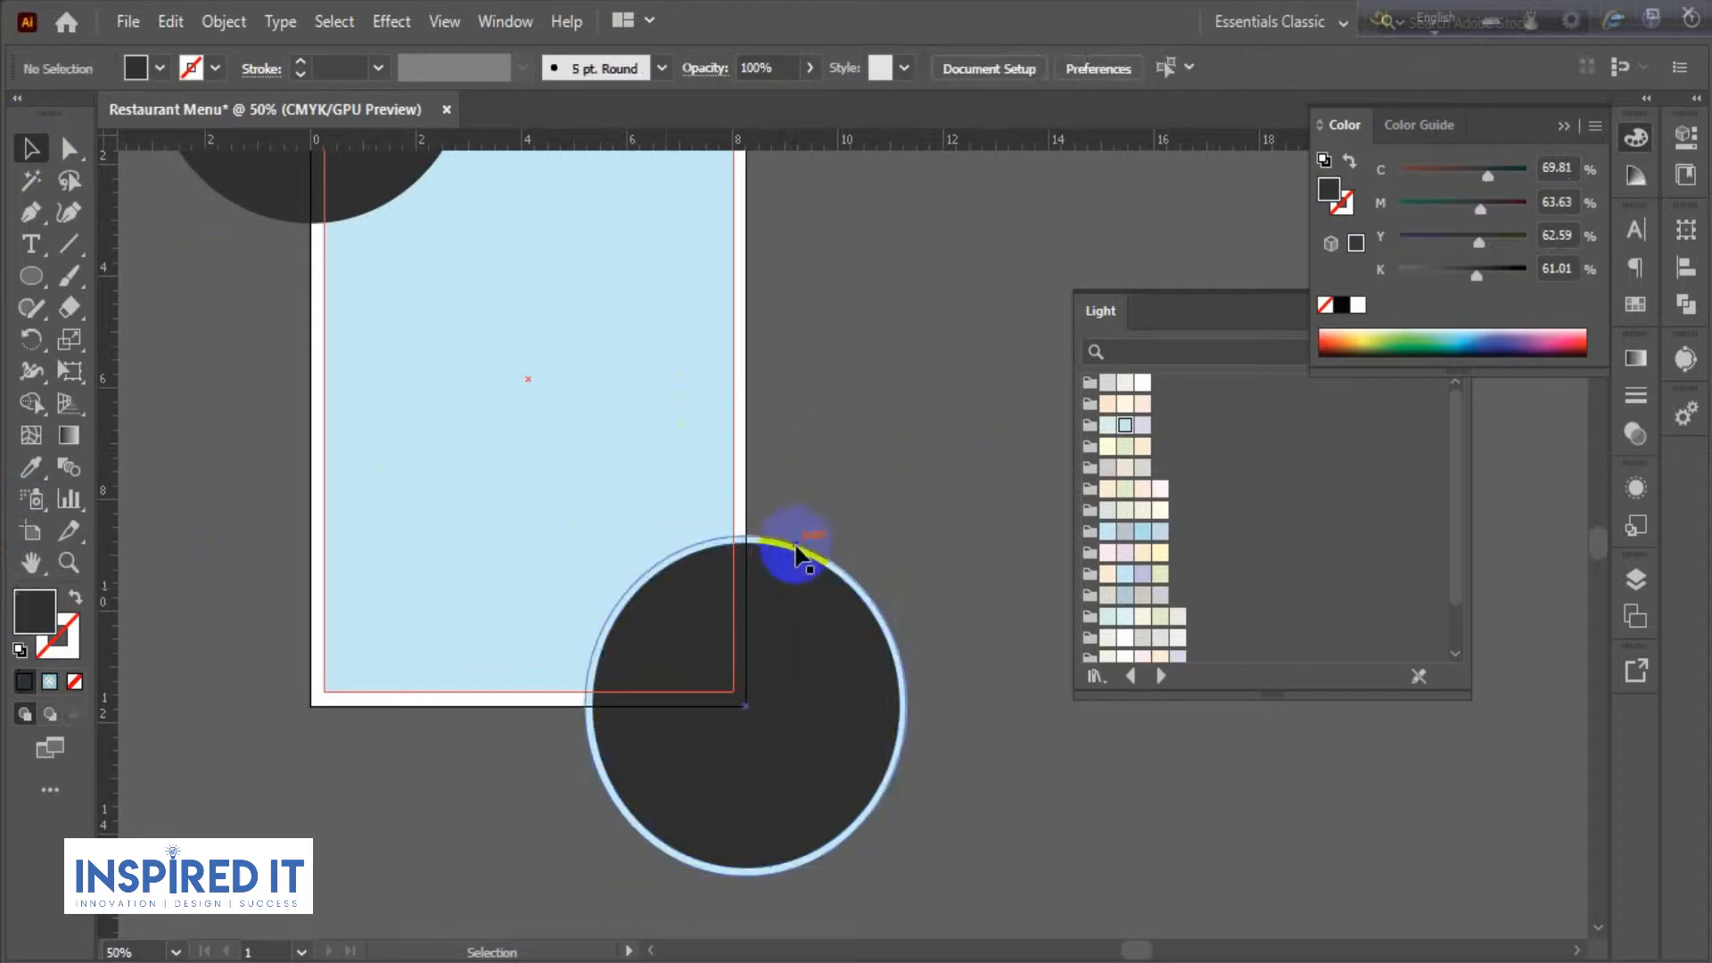
left_click(794, 548)
key("a")
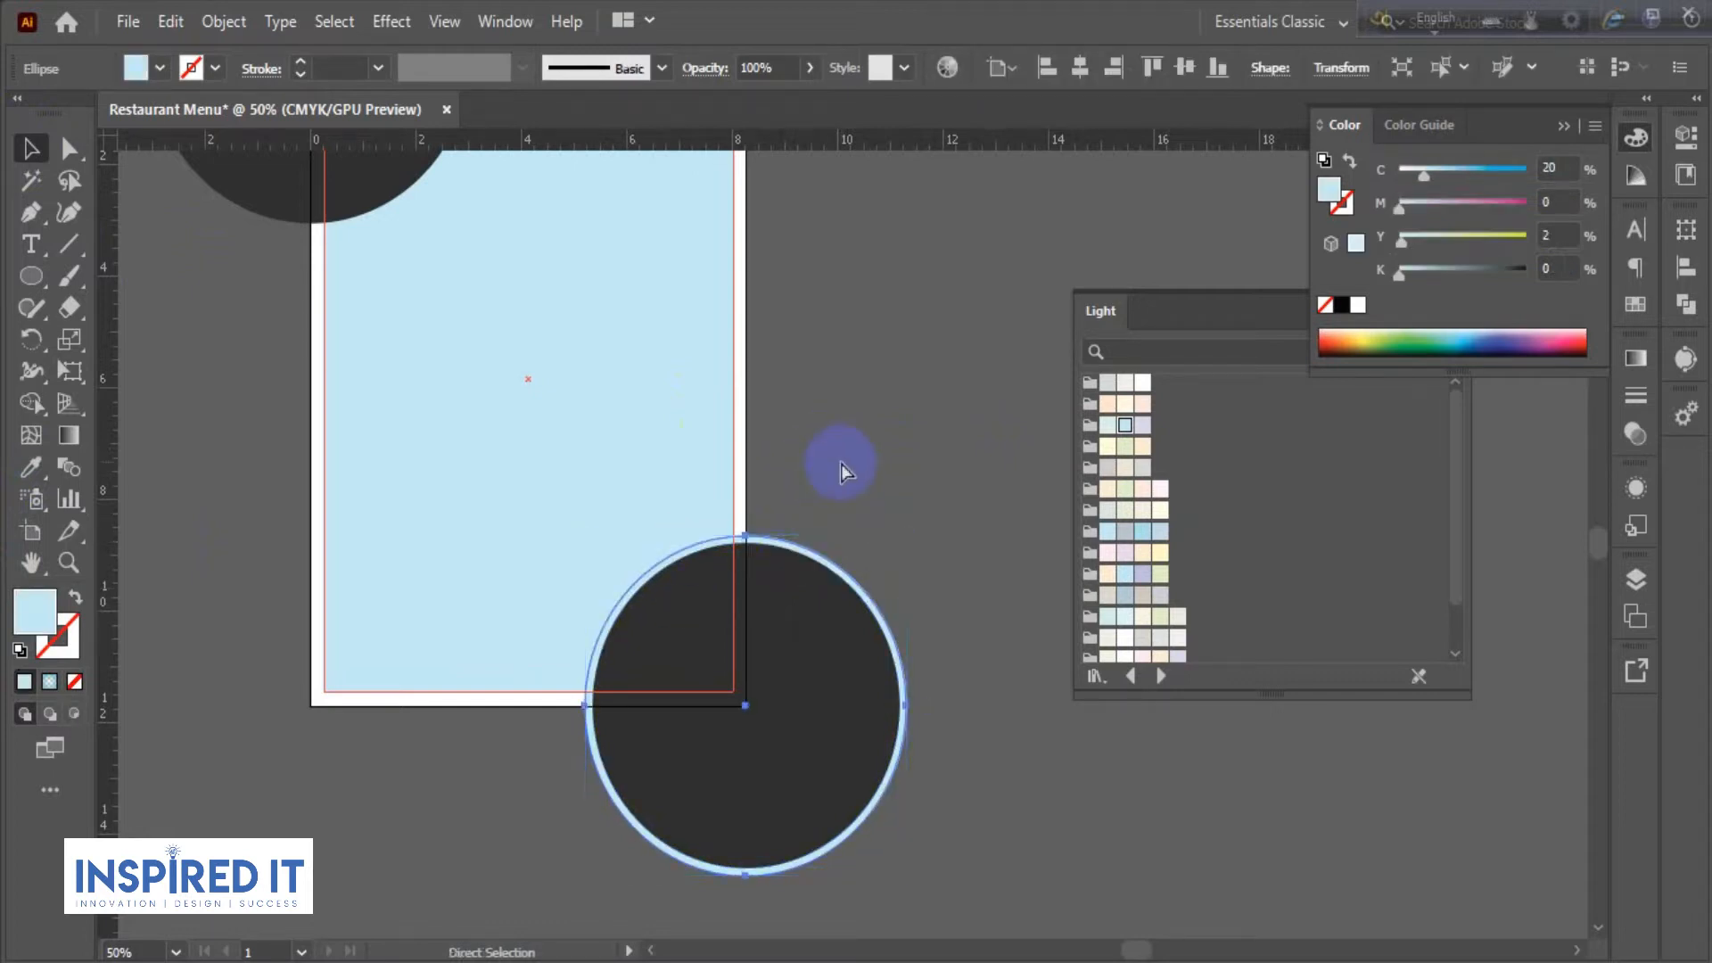
key("v")
left_click_drag(947, 588, 975, 482)
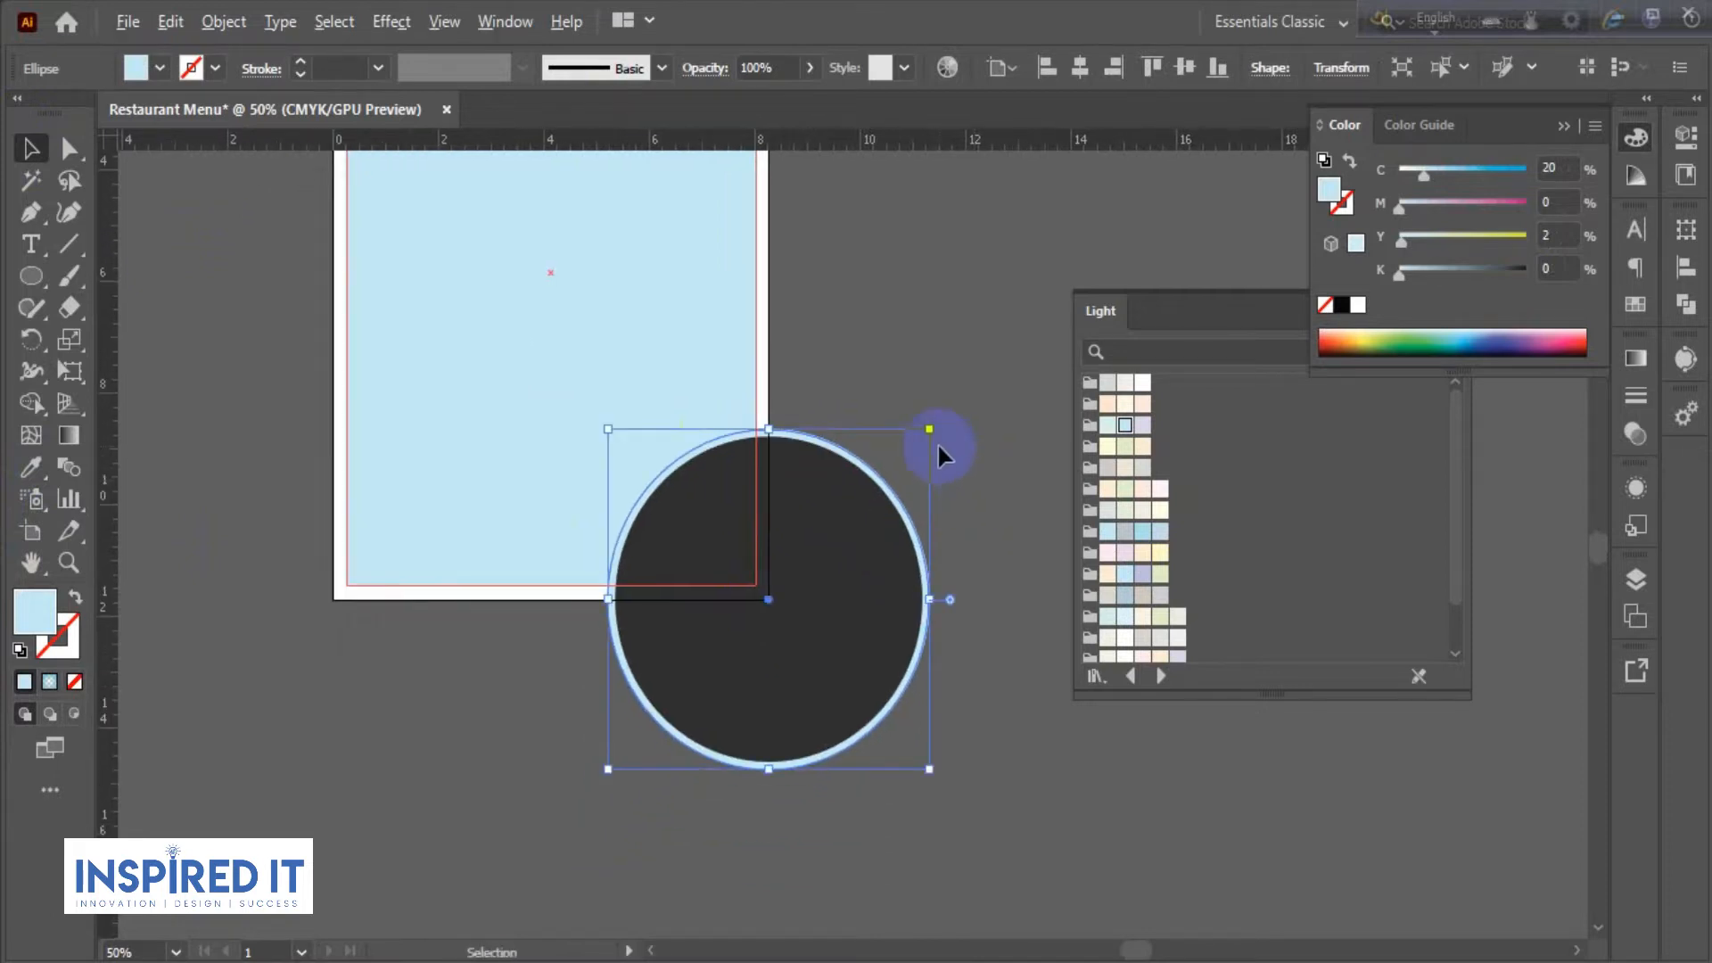
scroll(938, 442, "up", 1)
left_click_drag(929, 419, 941, 420)
- Recolor the outermost circle with the inner circle's dark grey using the Eyedropper
left_click(31, 466)
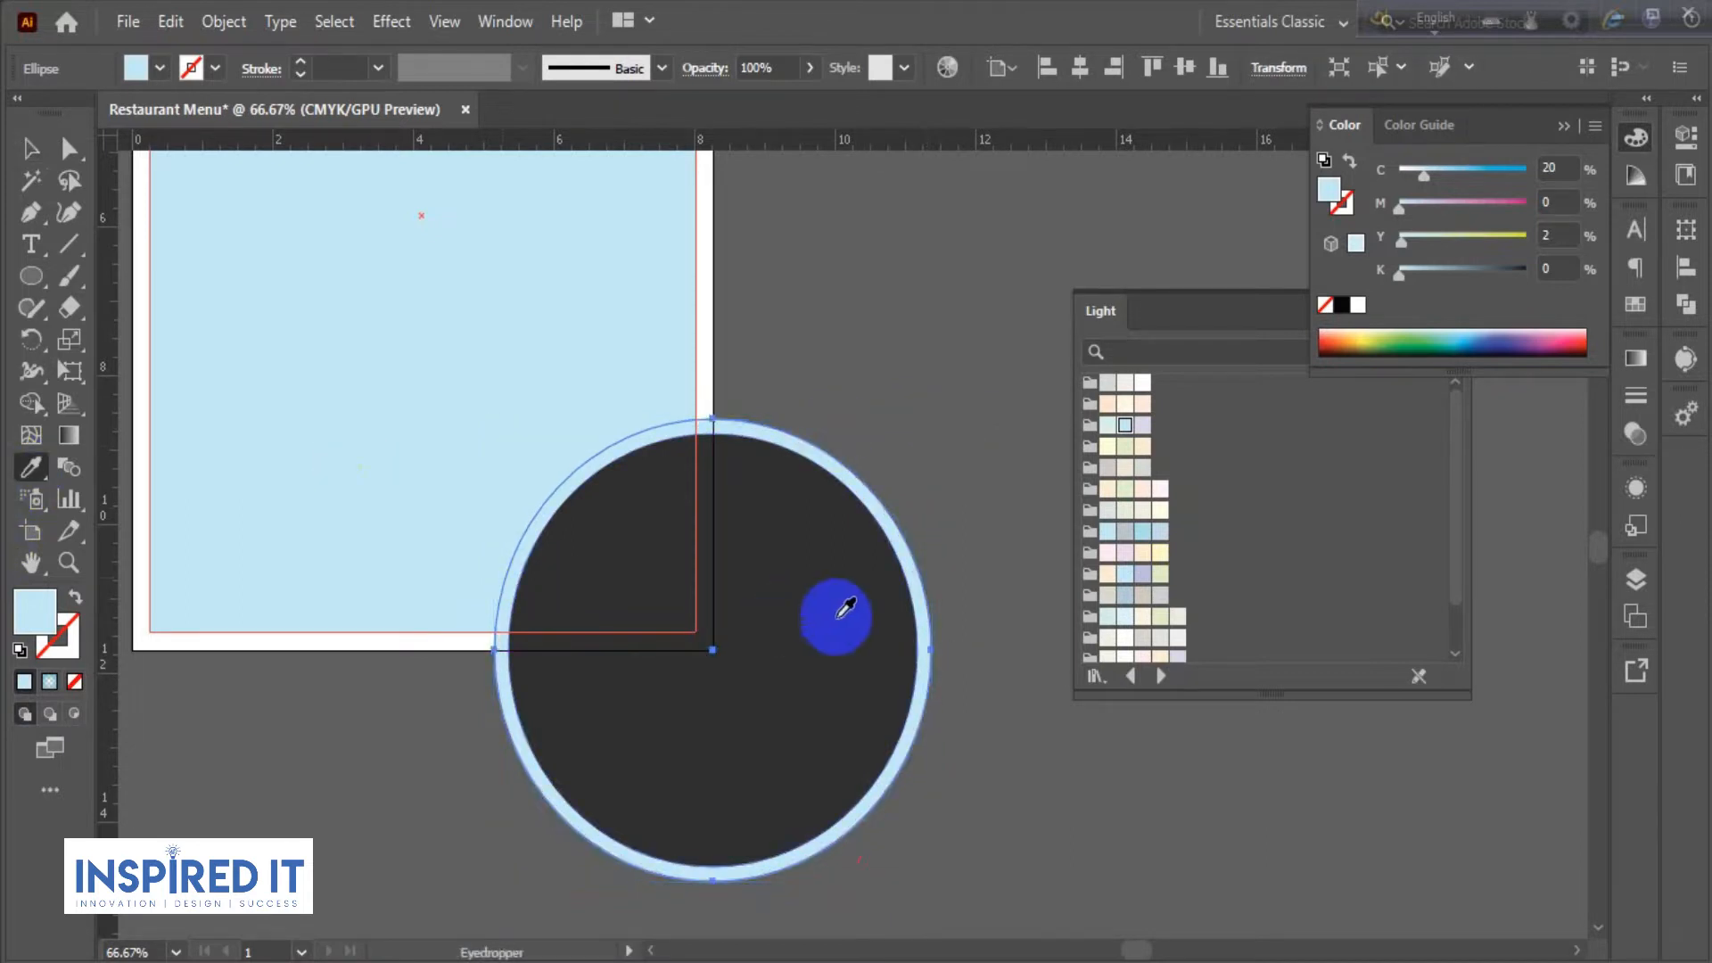
left_click(767, 601)
left_click(30, 148)
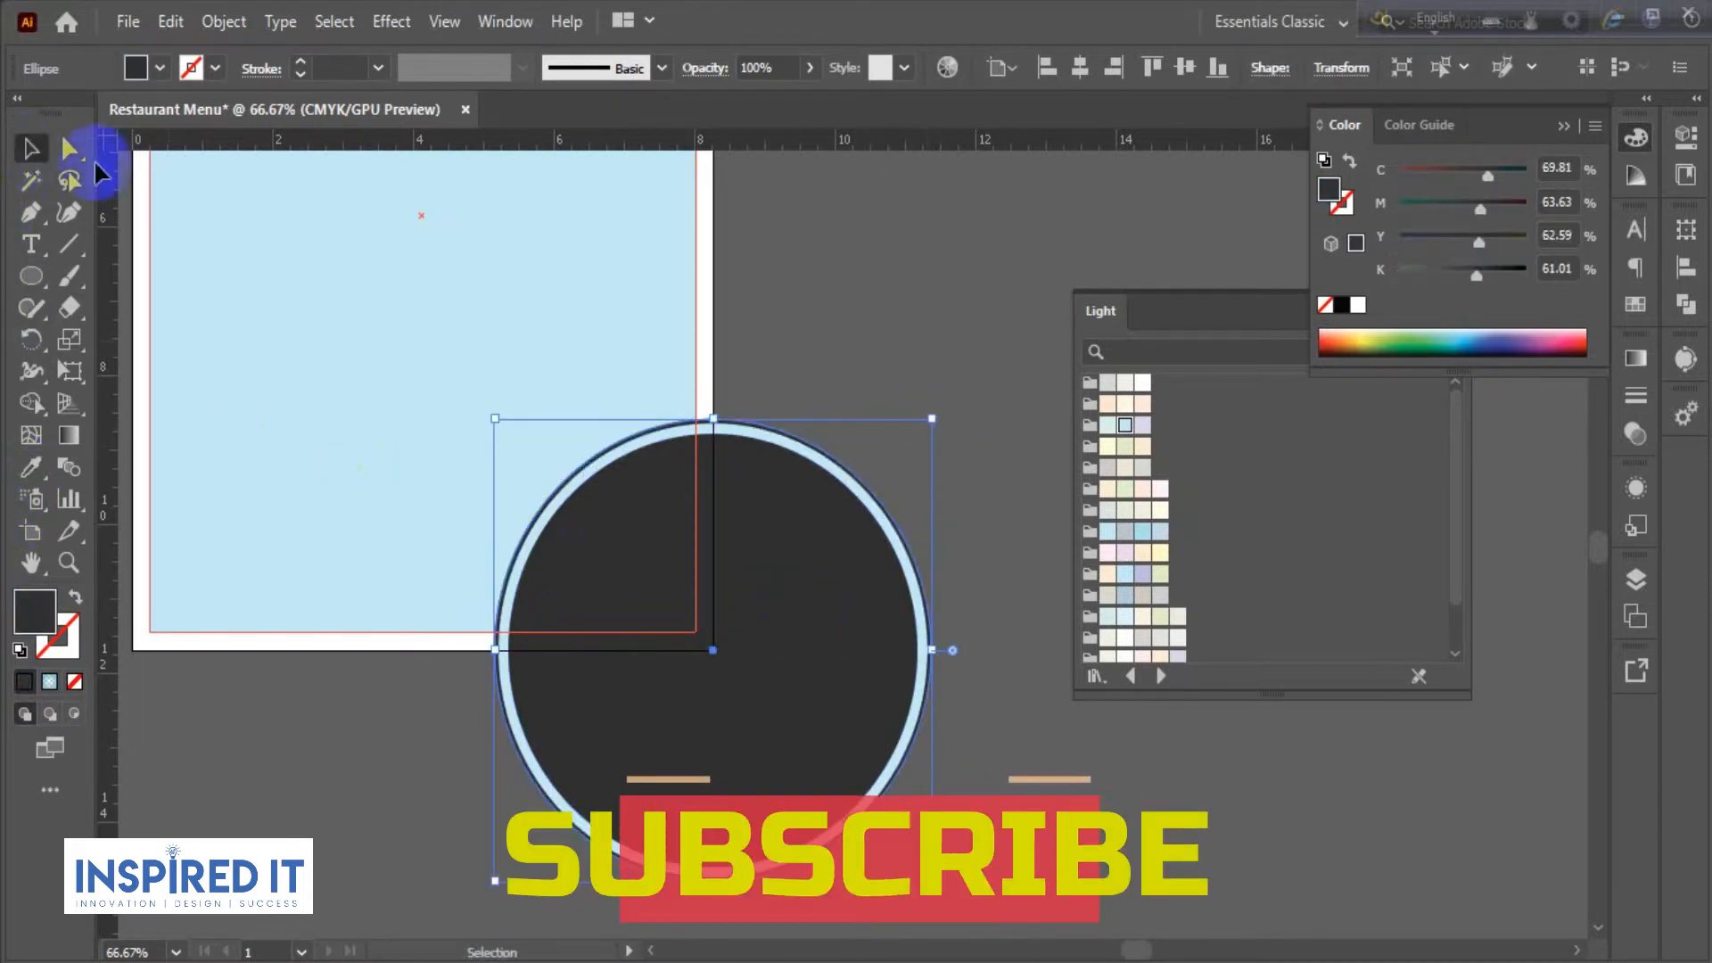
left_click(856, 302)
- Enlarge the inner dark circle slightly around its center so the light blue ring becomes thinner
scroll(853, 368, "down", 1)
left_click_drag(852, 368, 919, 535)
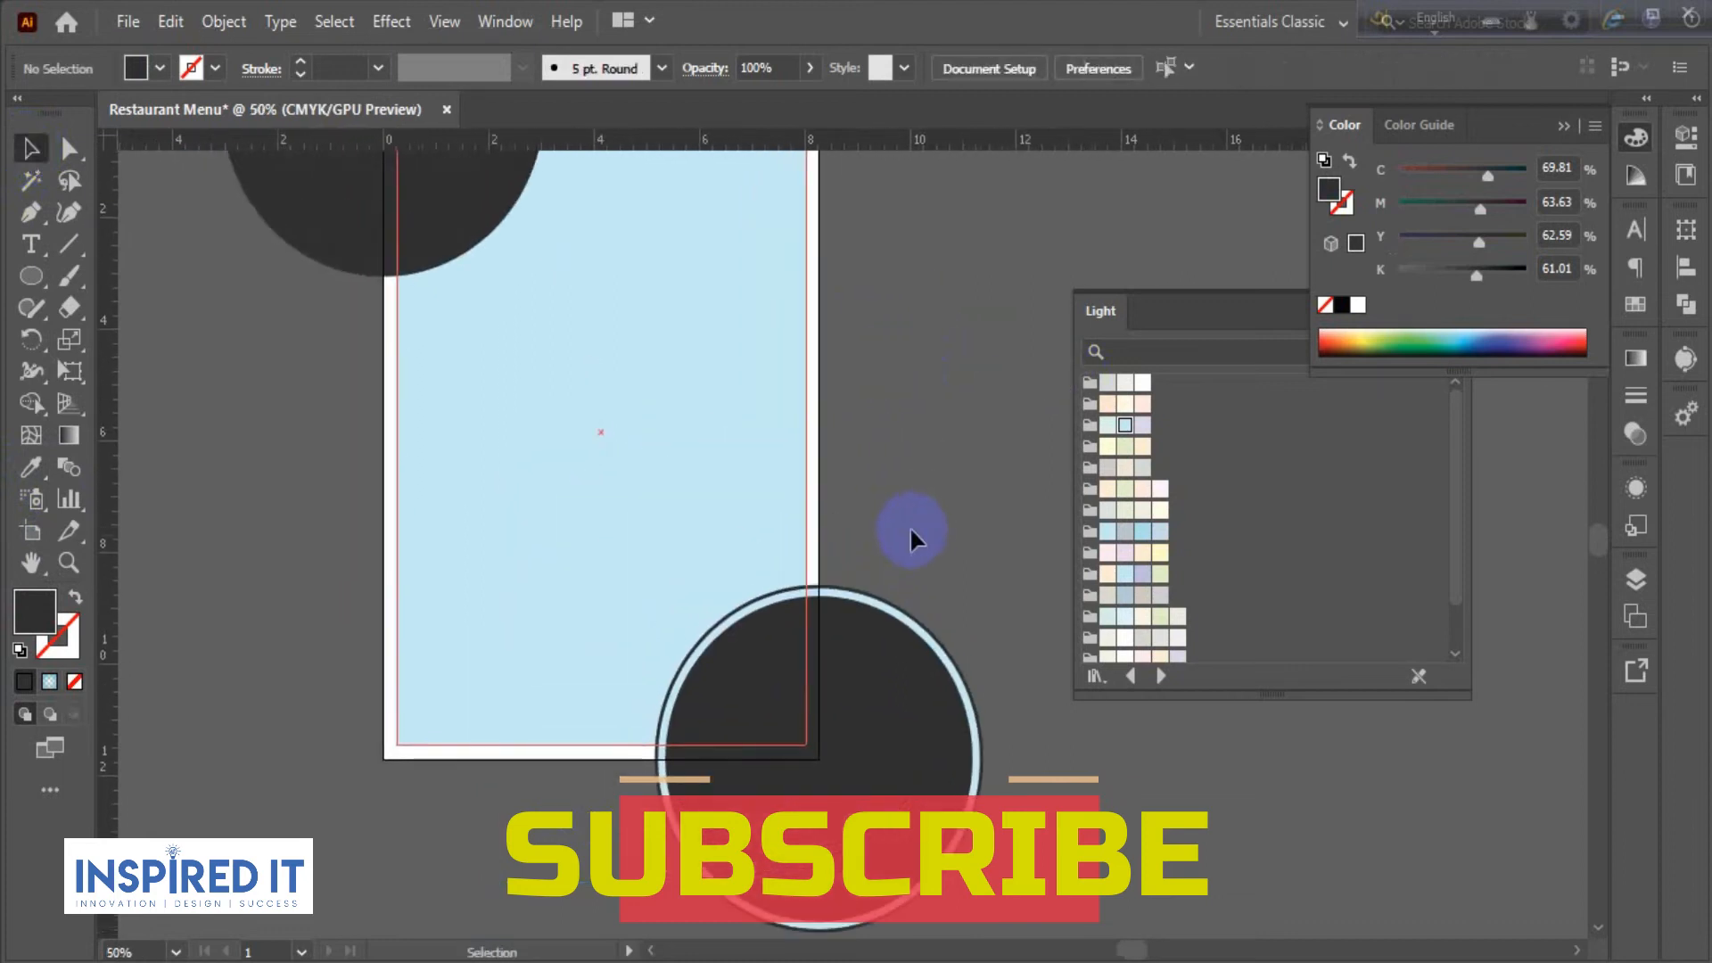
scroll(871, 642, "up", 2)
left_click(914, 596)
mouse_move(1062, 542)
left_mouse_down()
mouse_move(1052, 523)
mouse_move(1070, 533)
left_mouse_up()
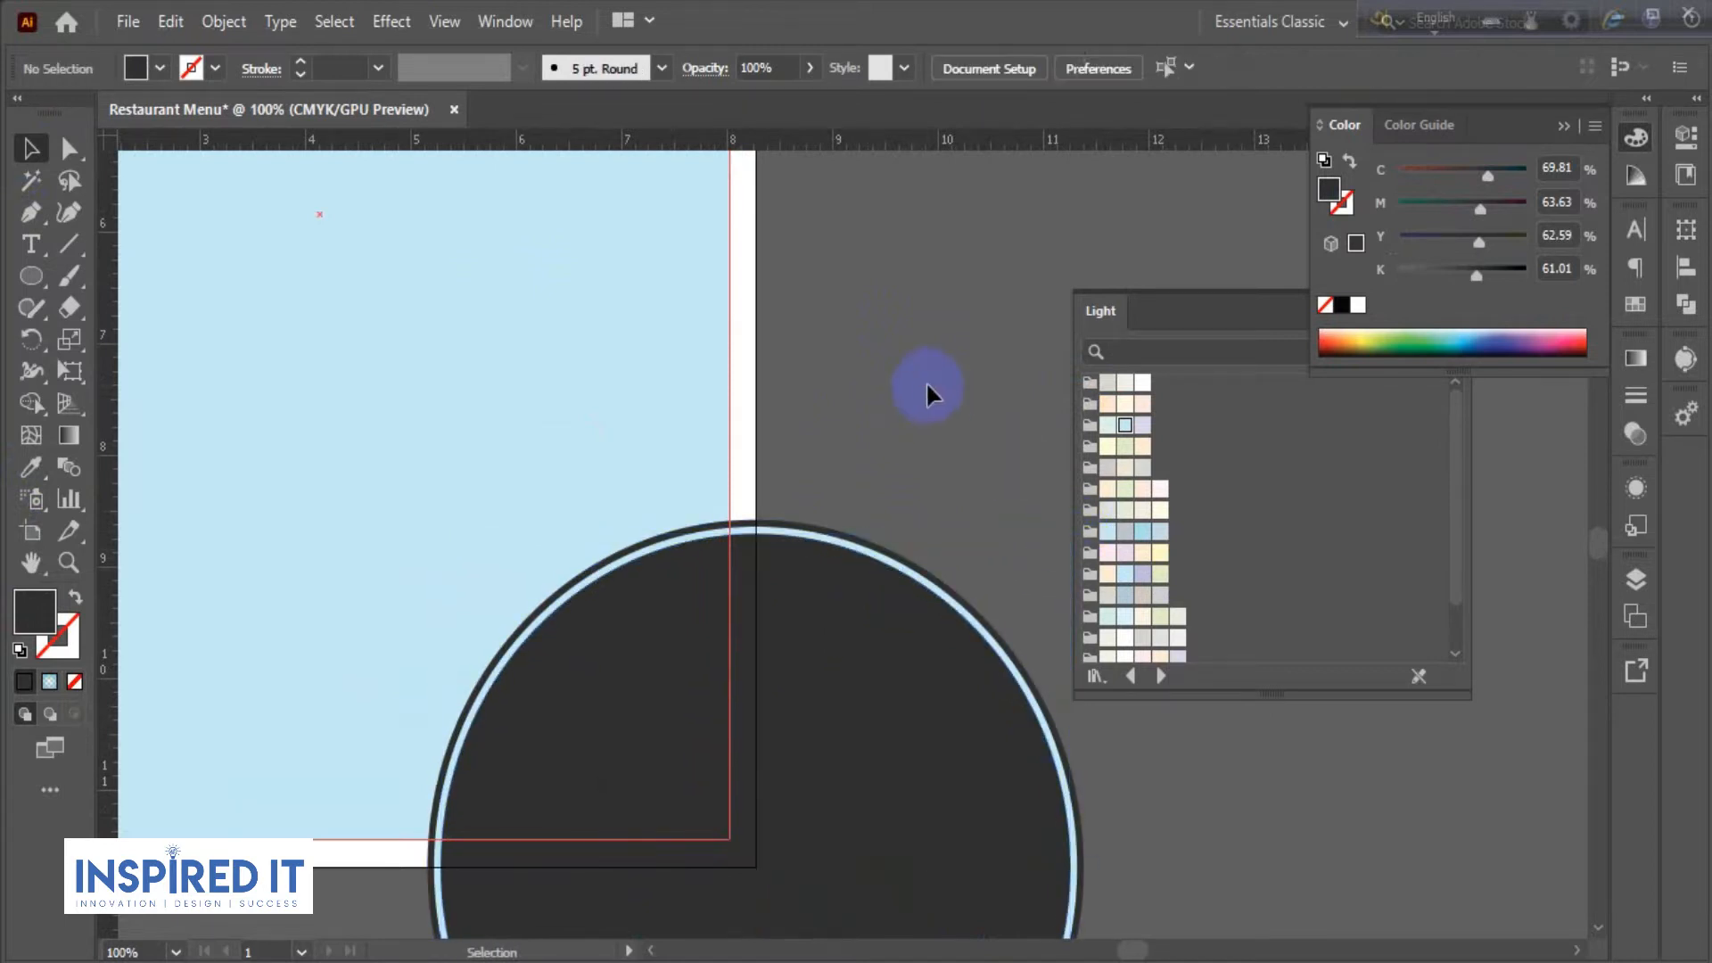
left_click(924, 383)
- Delete the plain dark circle at the artboard's top-left corner
scroll(928, 371, "down", 1)
scroll(877, 468, "down", 1)
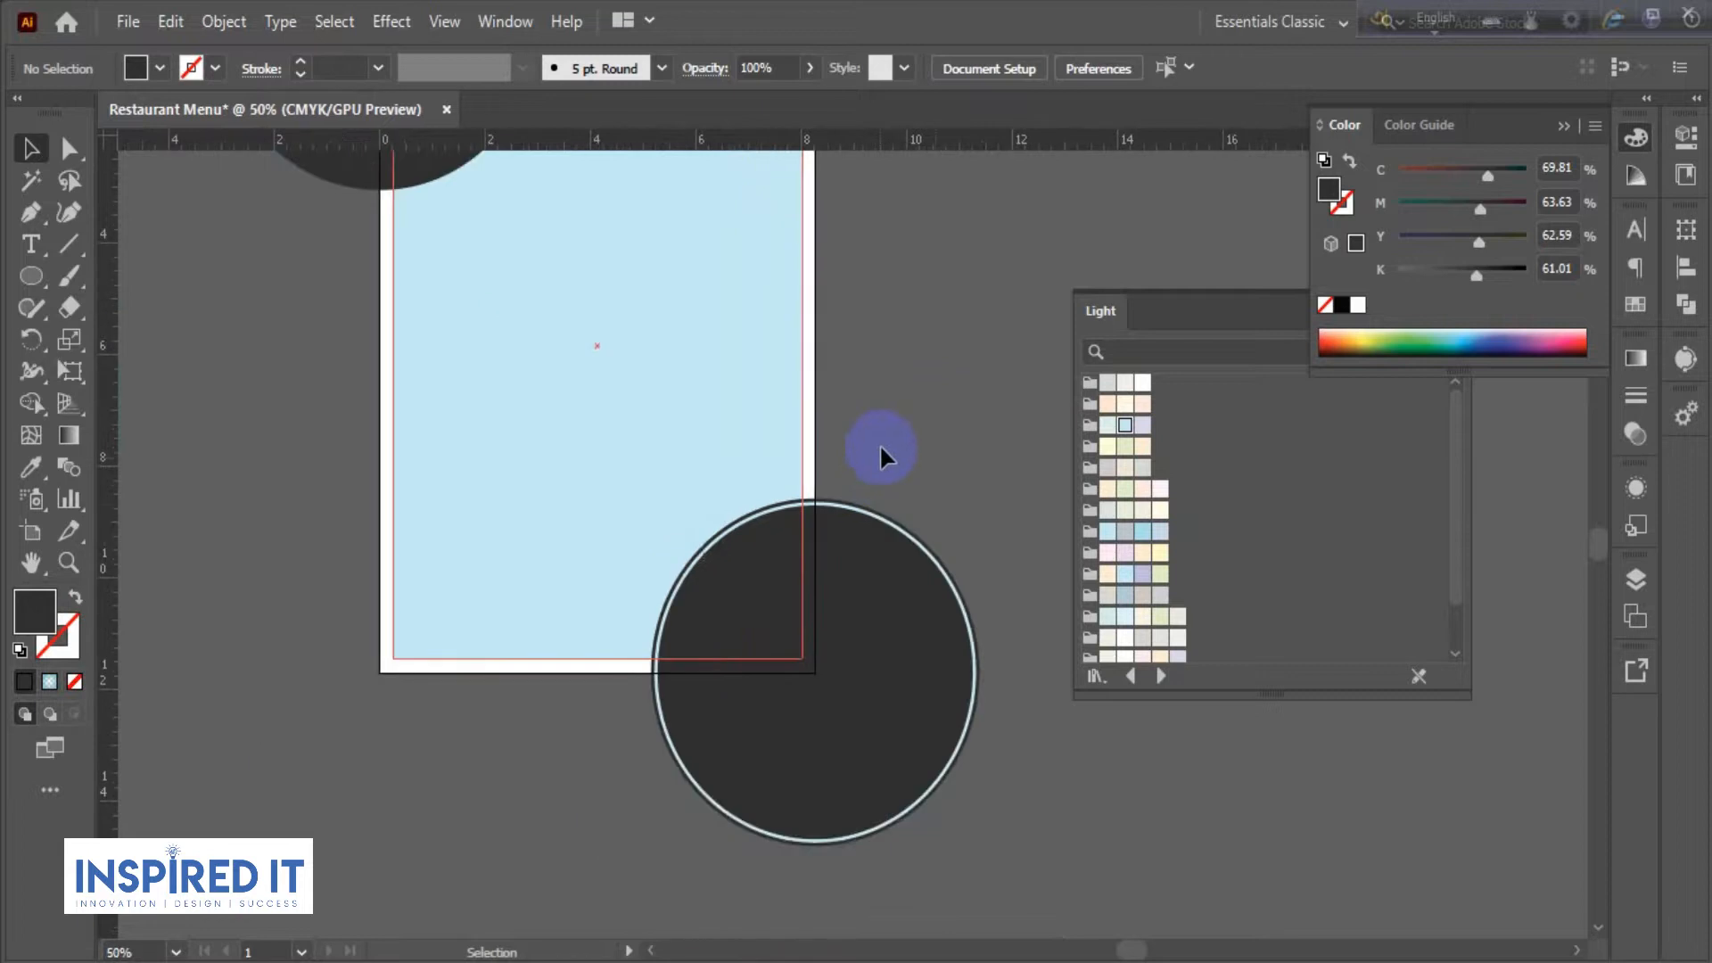
scroll(936, 535, "up", 2)
scroll(788, 379, "down", 1)
left_click(578, 211)
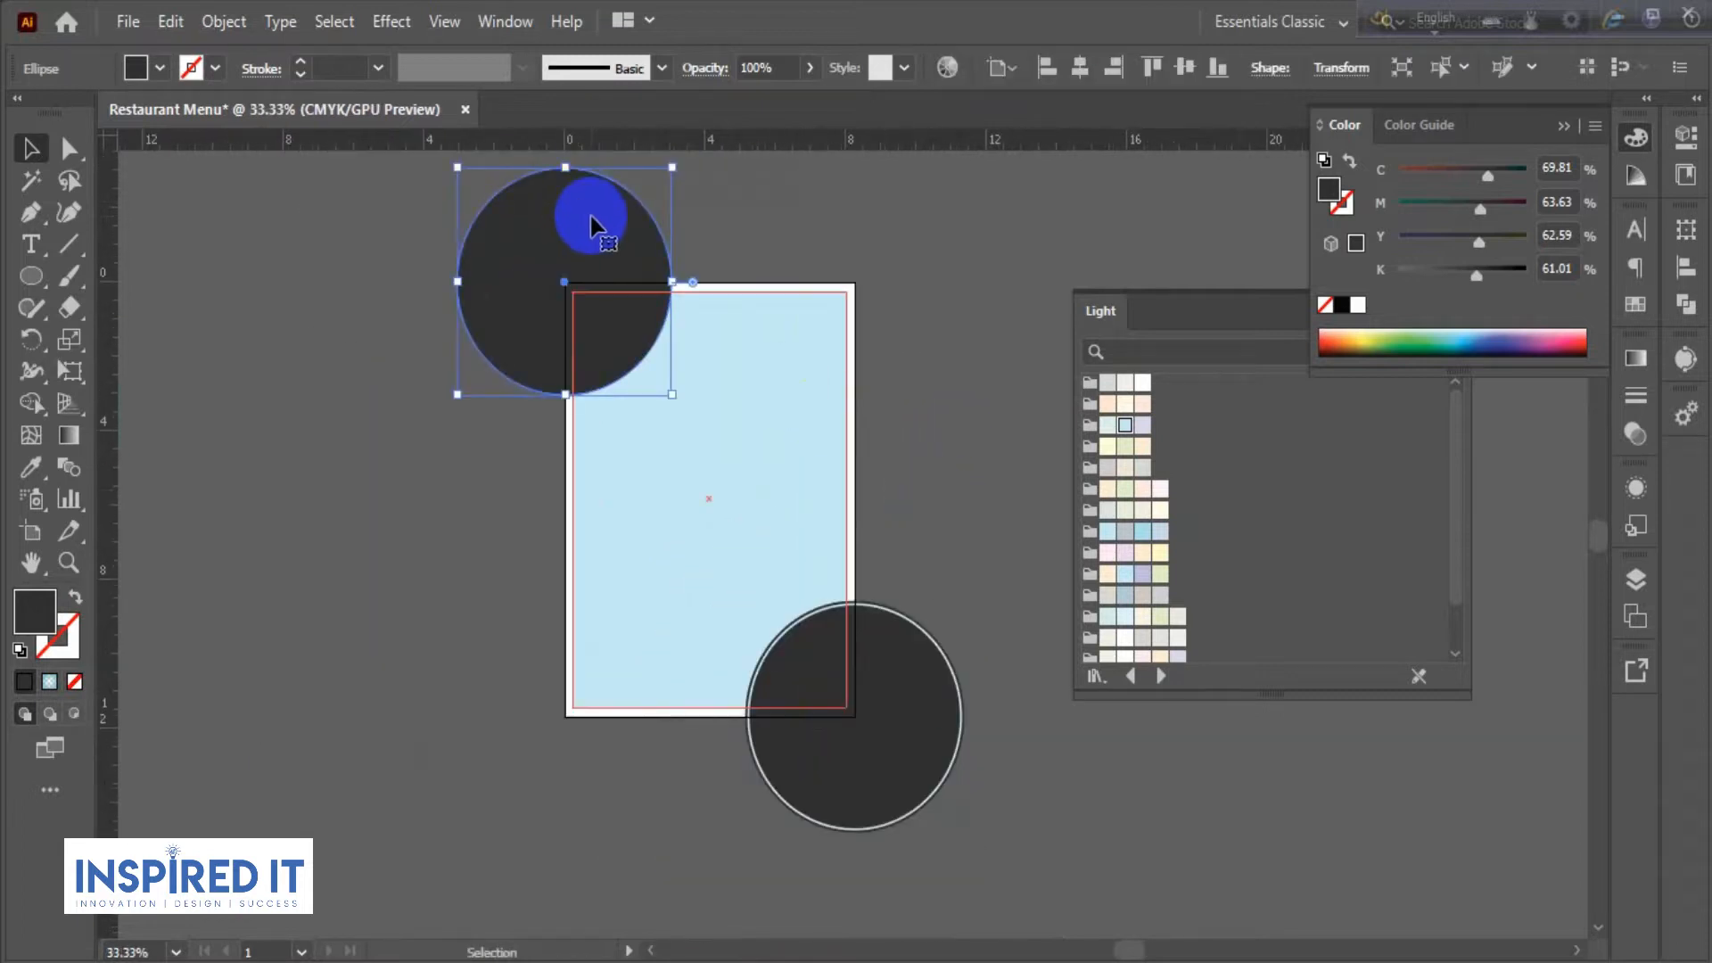
key("Delete")
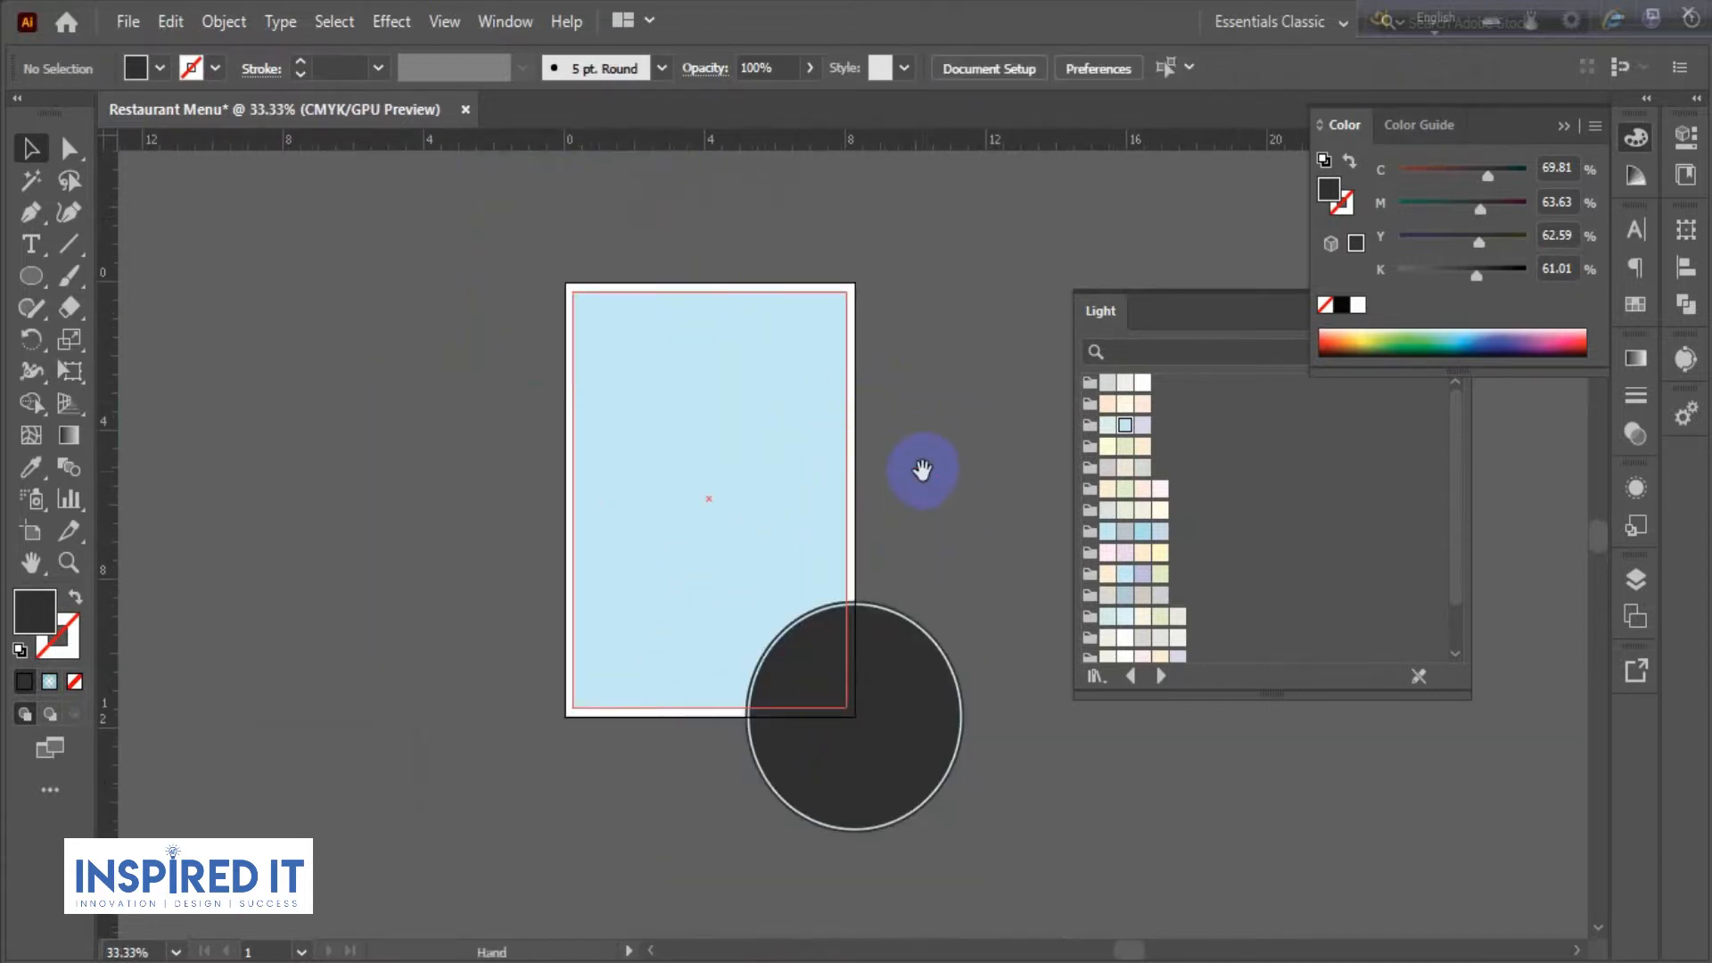
- Duplicate the three stacked ring circles and center the copy on the artboard's top-left corner
left_click_drag(924, 469, 912, 388)
left_click(897, 755)
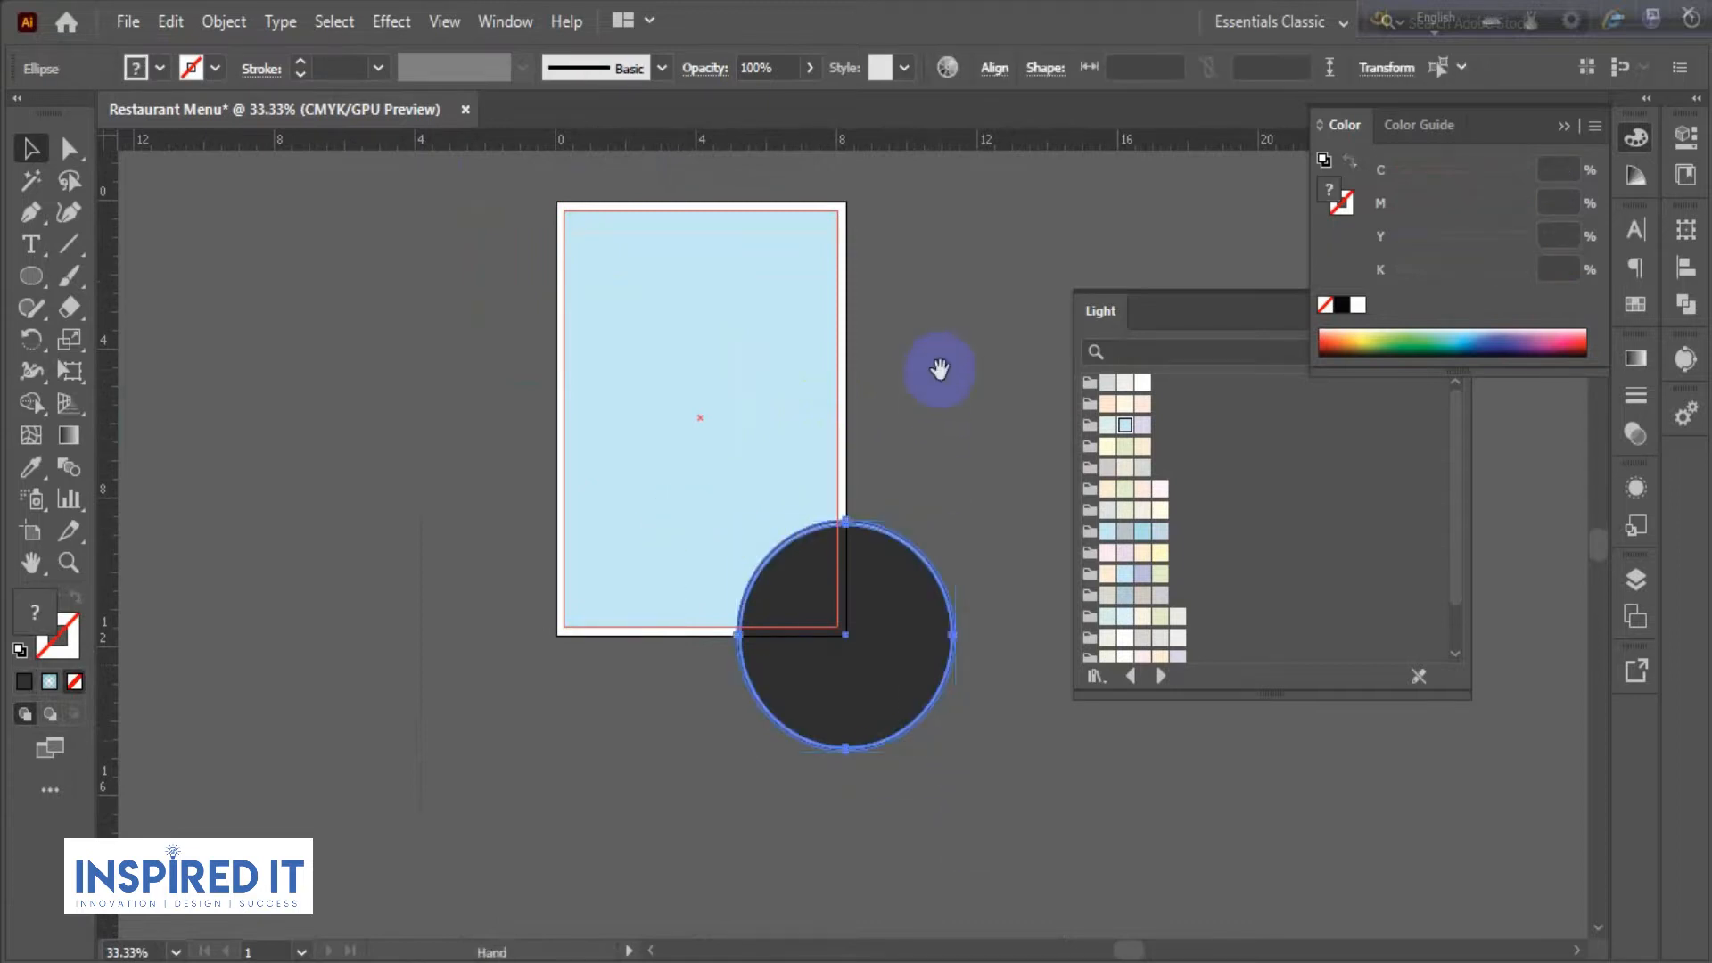
scroll(936, 389, "up", 2)
left_click_drag(928, 704, 642, 288)
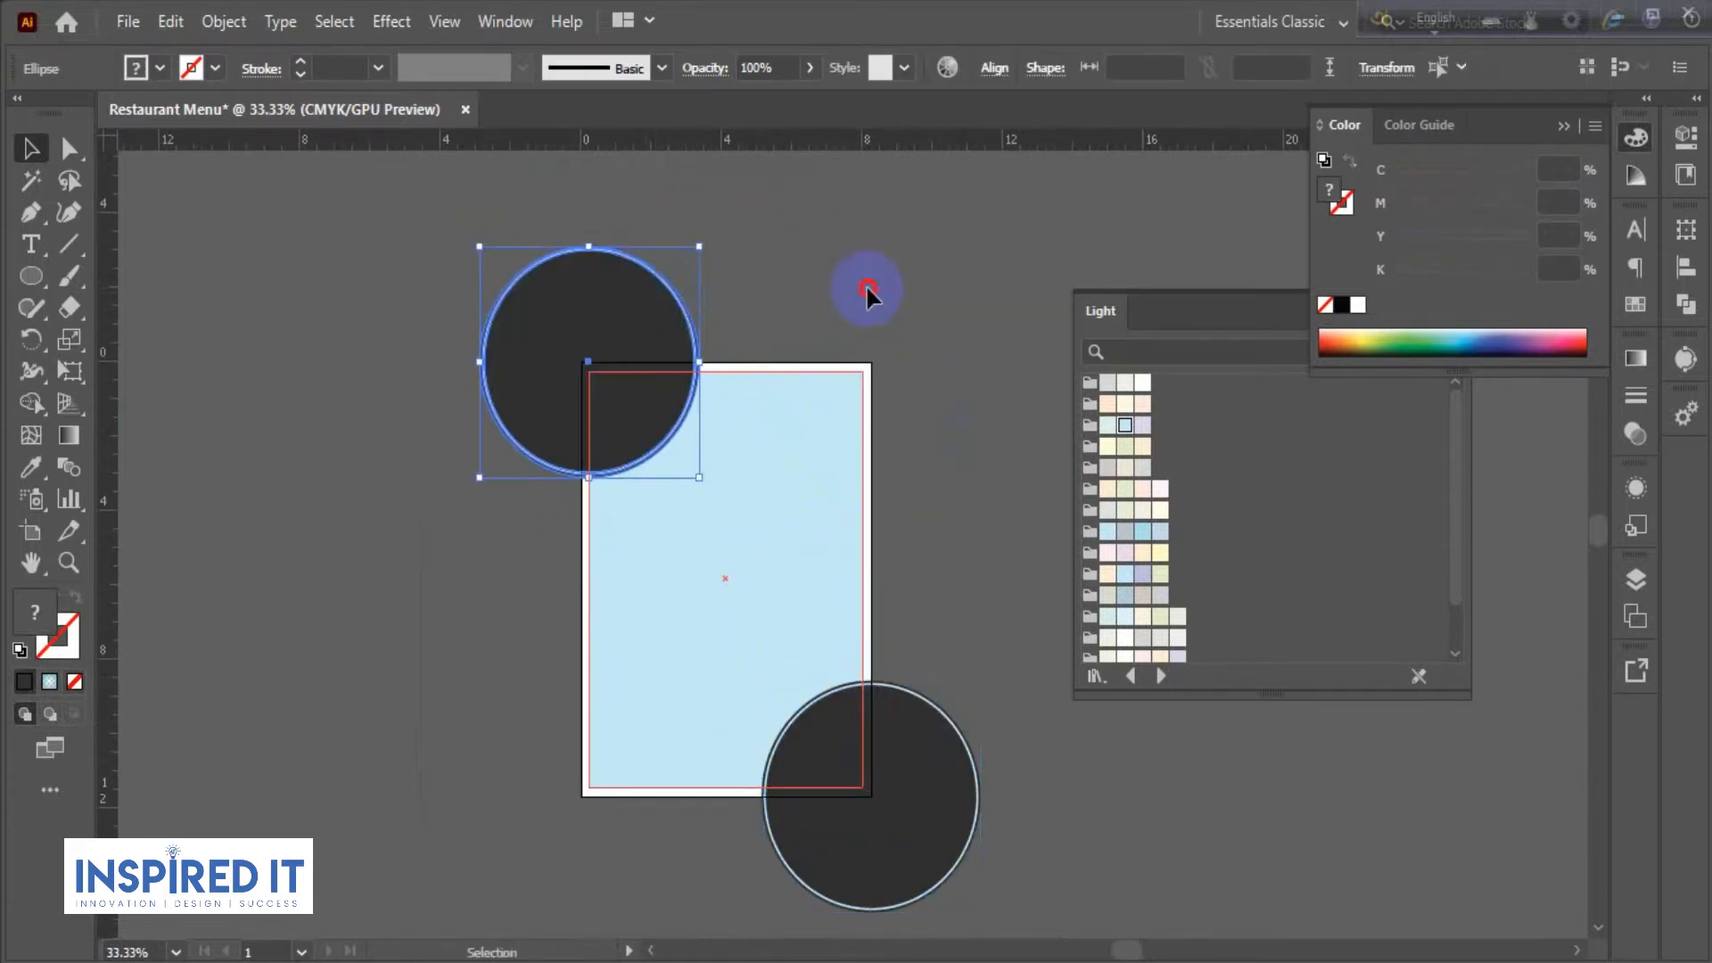
left_click(867, 289)
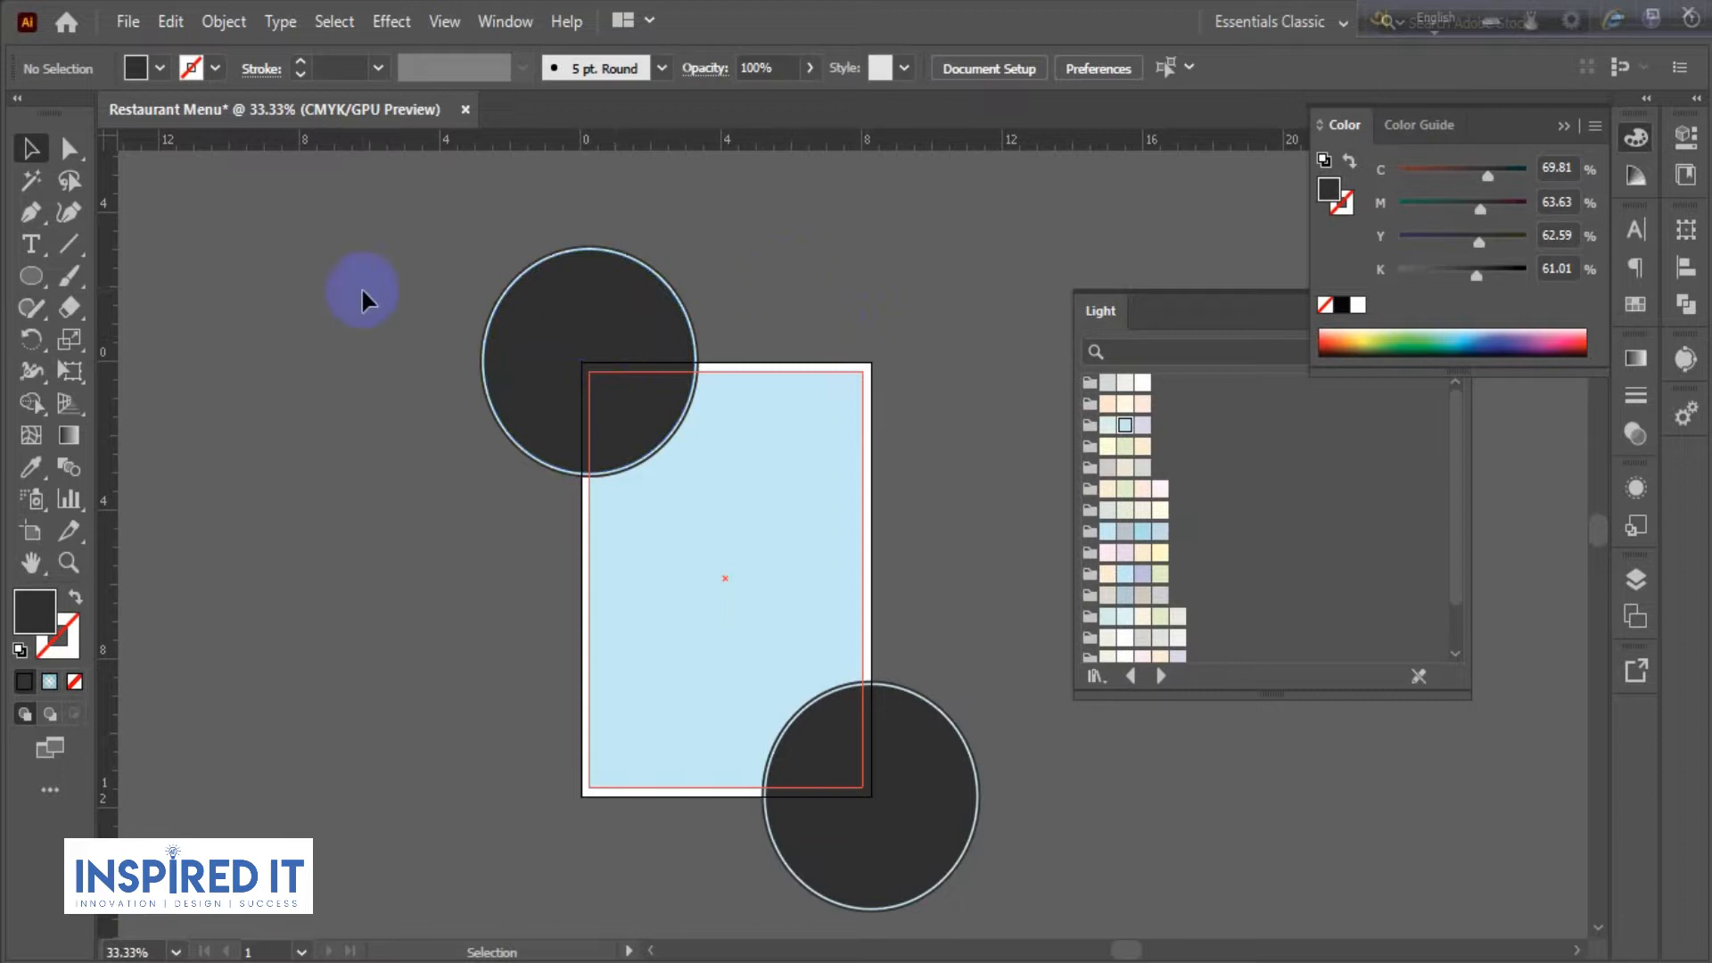
- Place do-mee-SH8_JmrsQcw-unsplash.jpg without linking it, sized to overlap the circles at the artboard's top-left corner
left_click(123, 22)
left_click(211, 478)
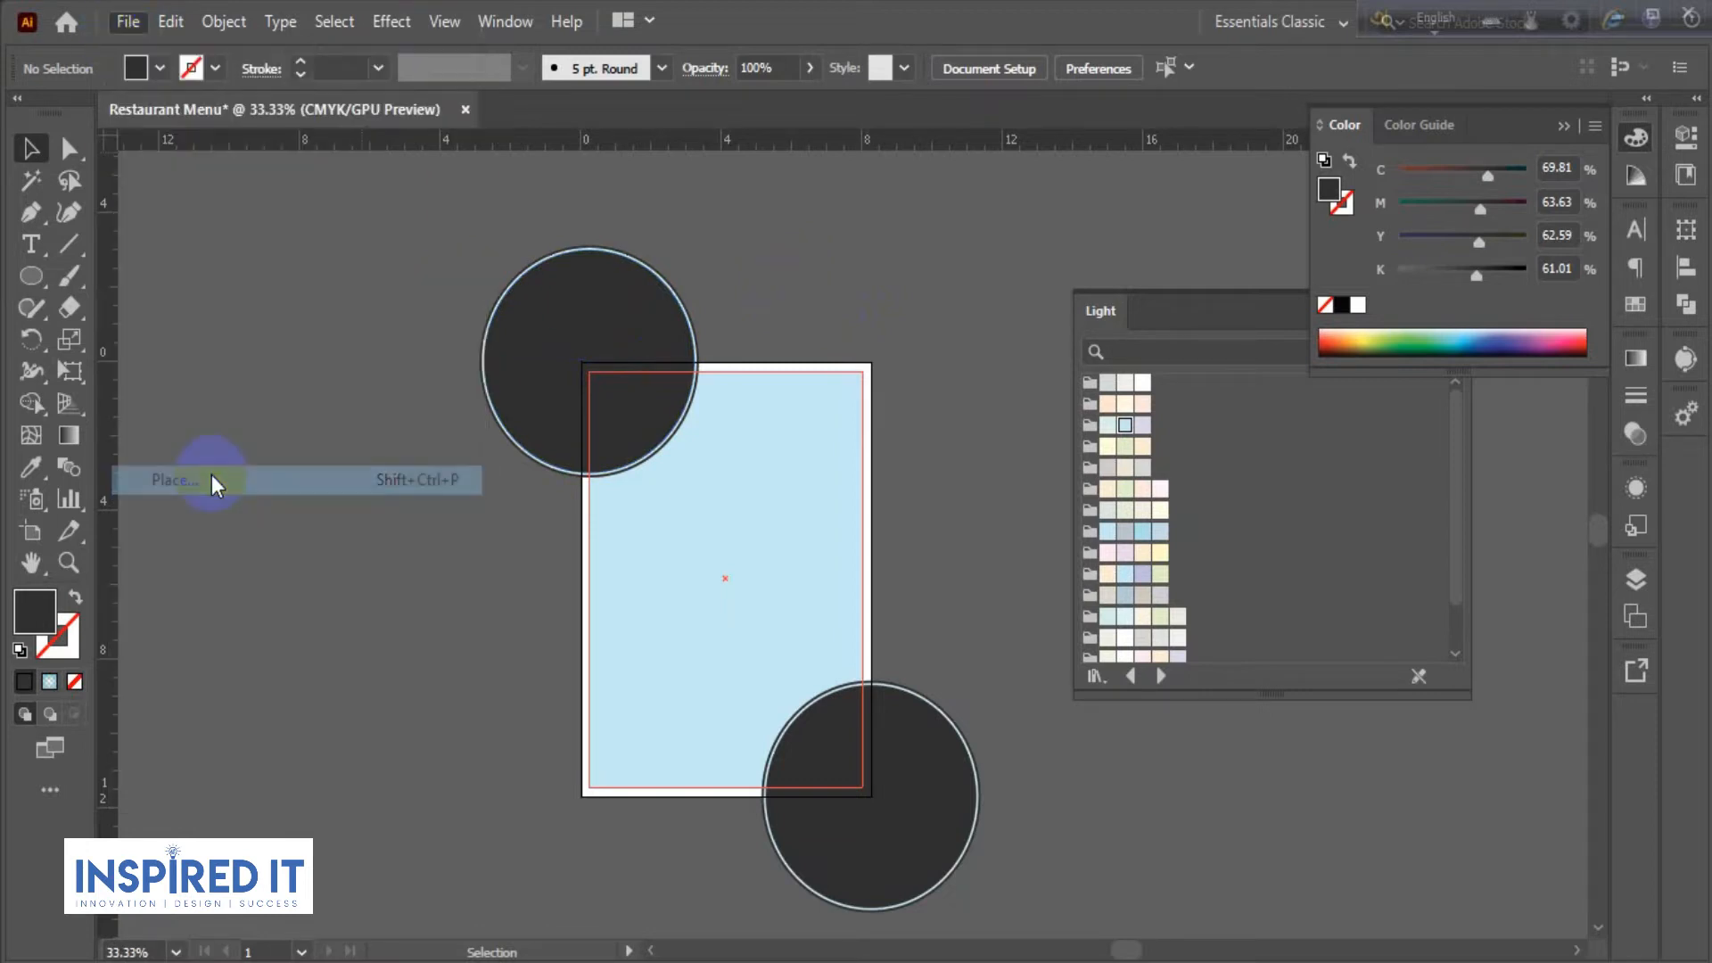
left_click(326, 272)
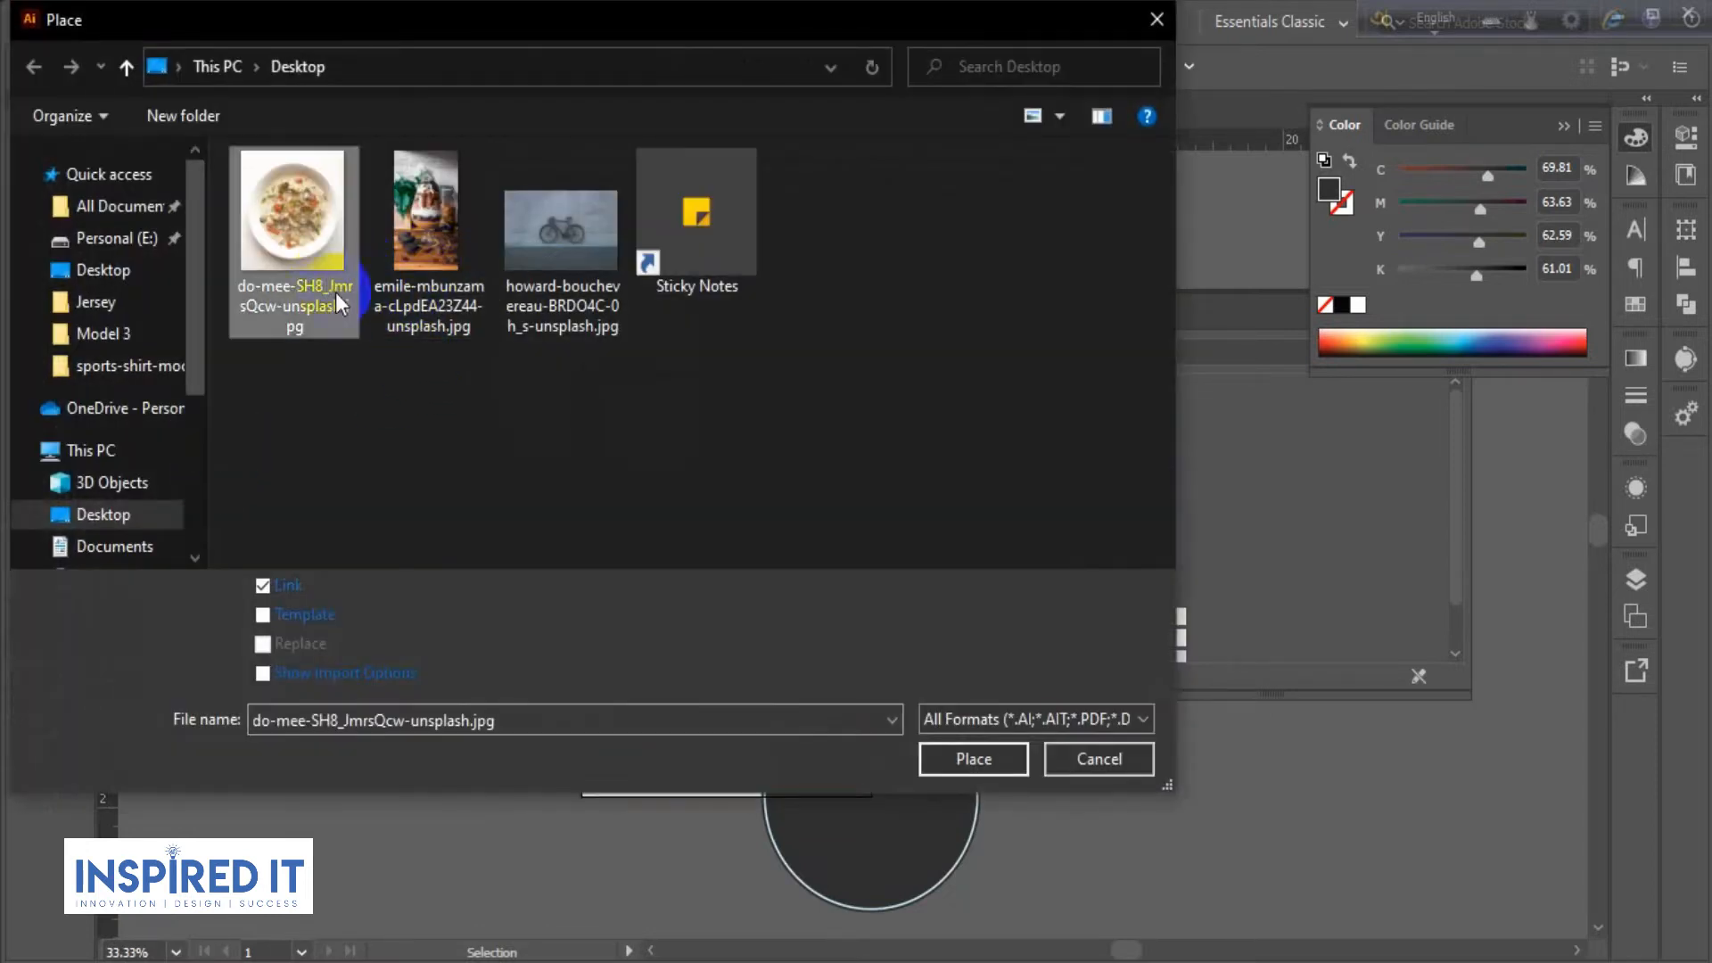
left_click(974, 761)
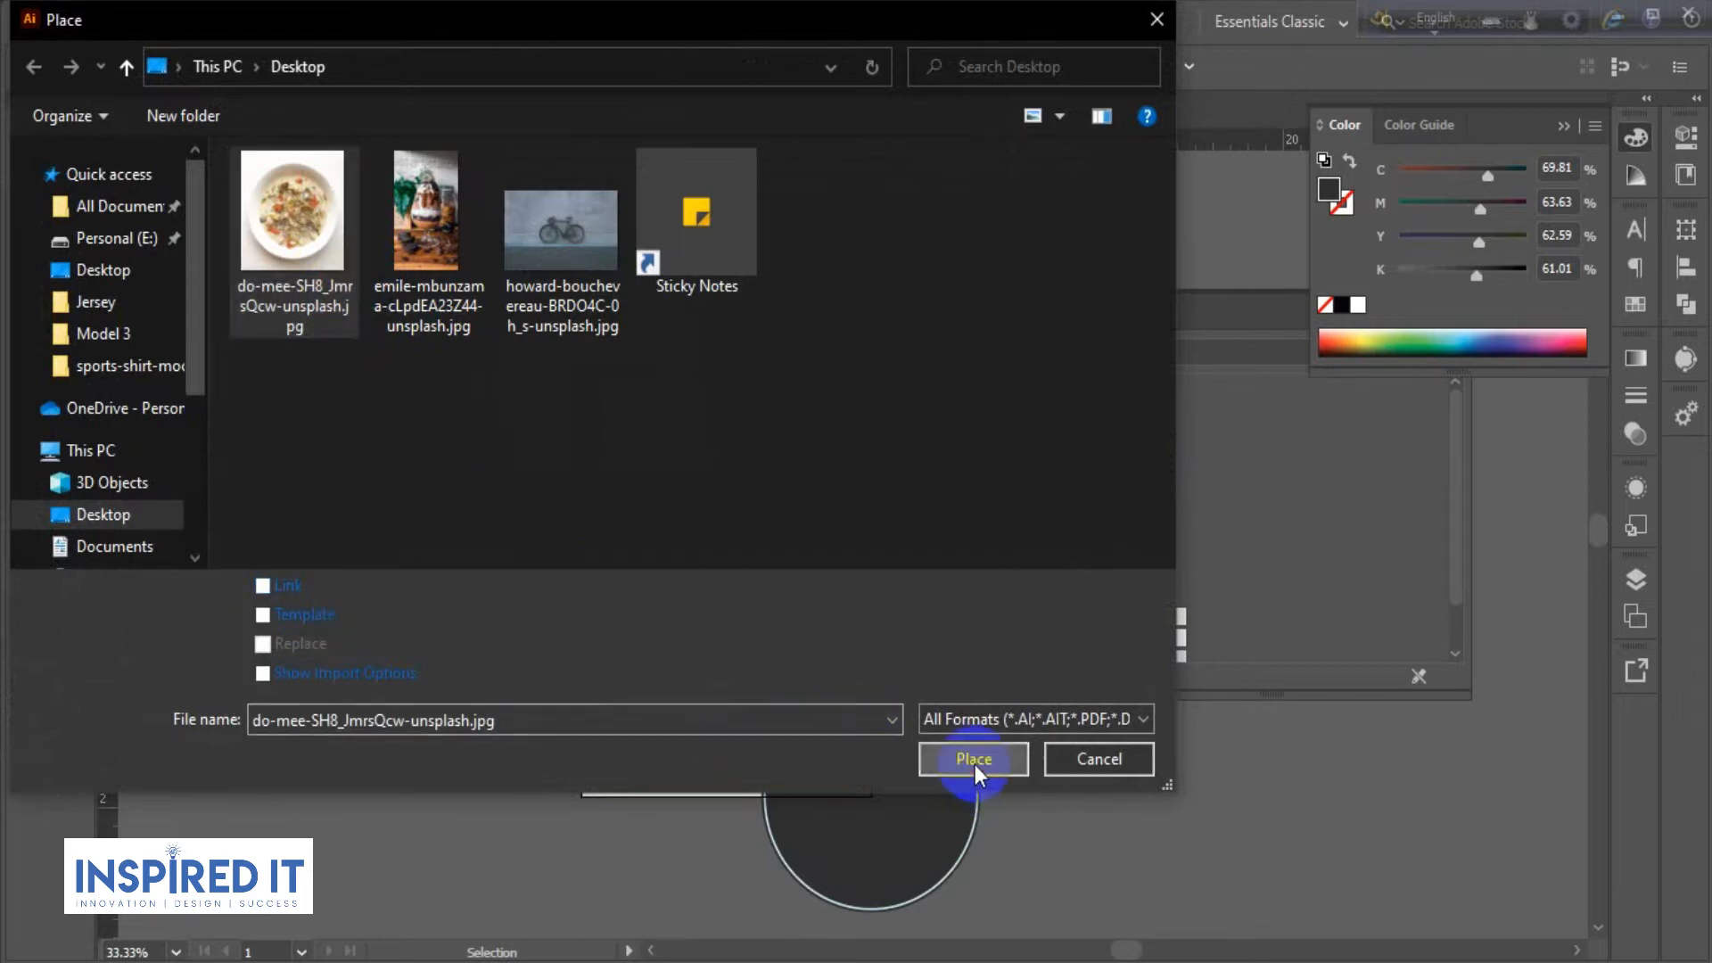
left_click_drag(380, 247, 671, 591)
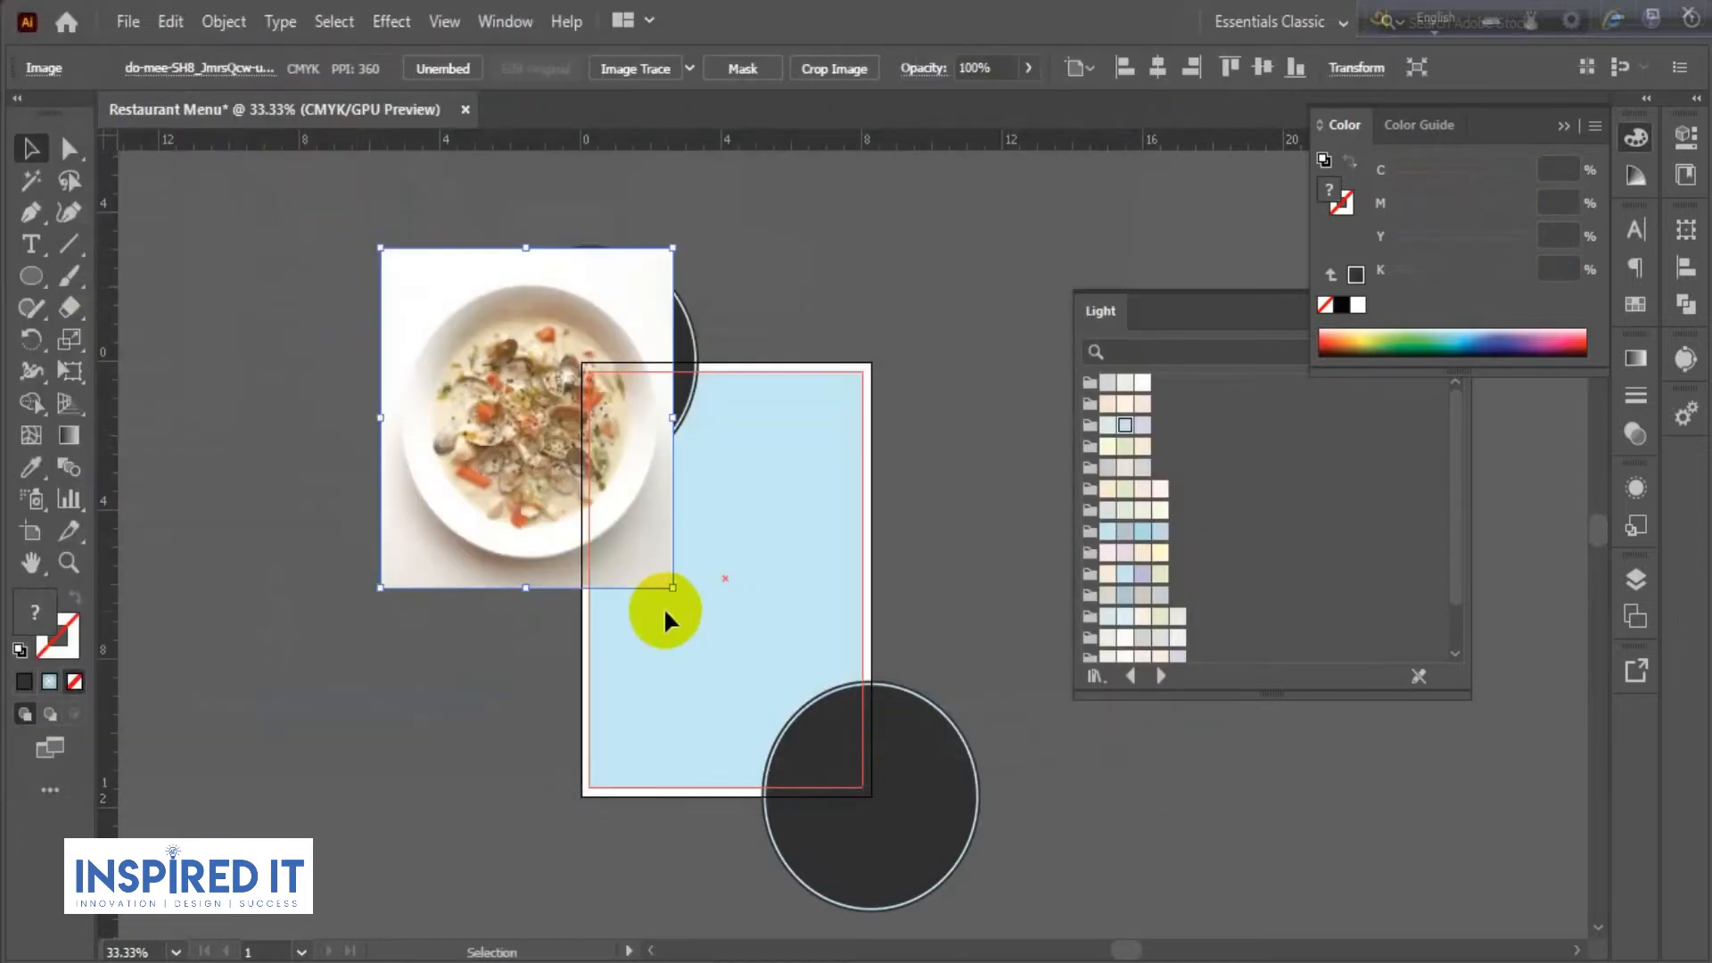
left_click(278, 212)
- Reposition the soup bowl photo over the top-left circles and stack it behind the inner dark circle
key("space")
left_click_drag(845, 272, 865, 331)
scroll(758, 382, "up", 1)
left_click_drag(505, 430, 555, 375)
left_click(735, 340)
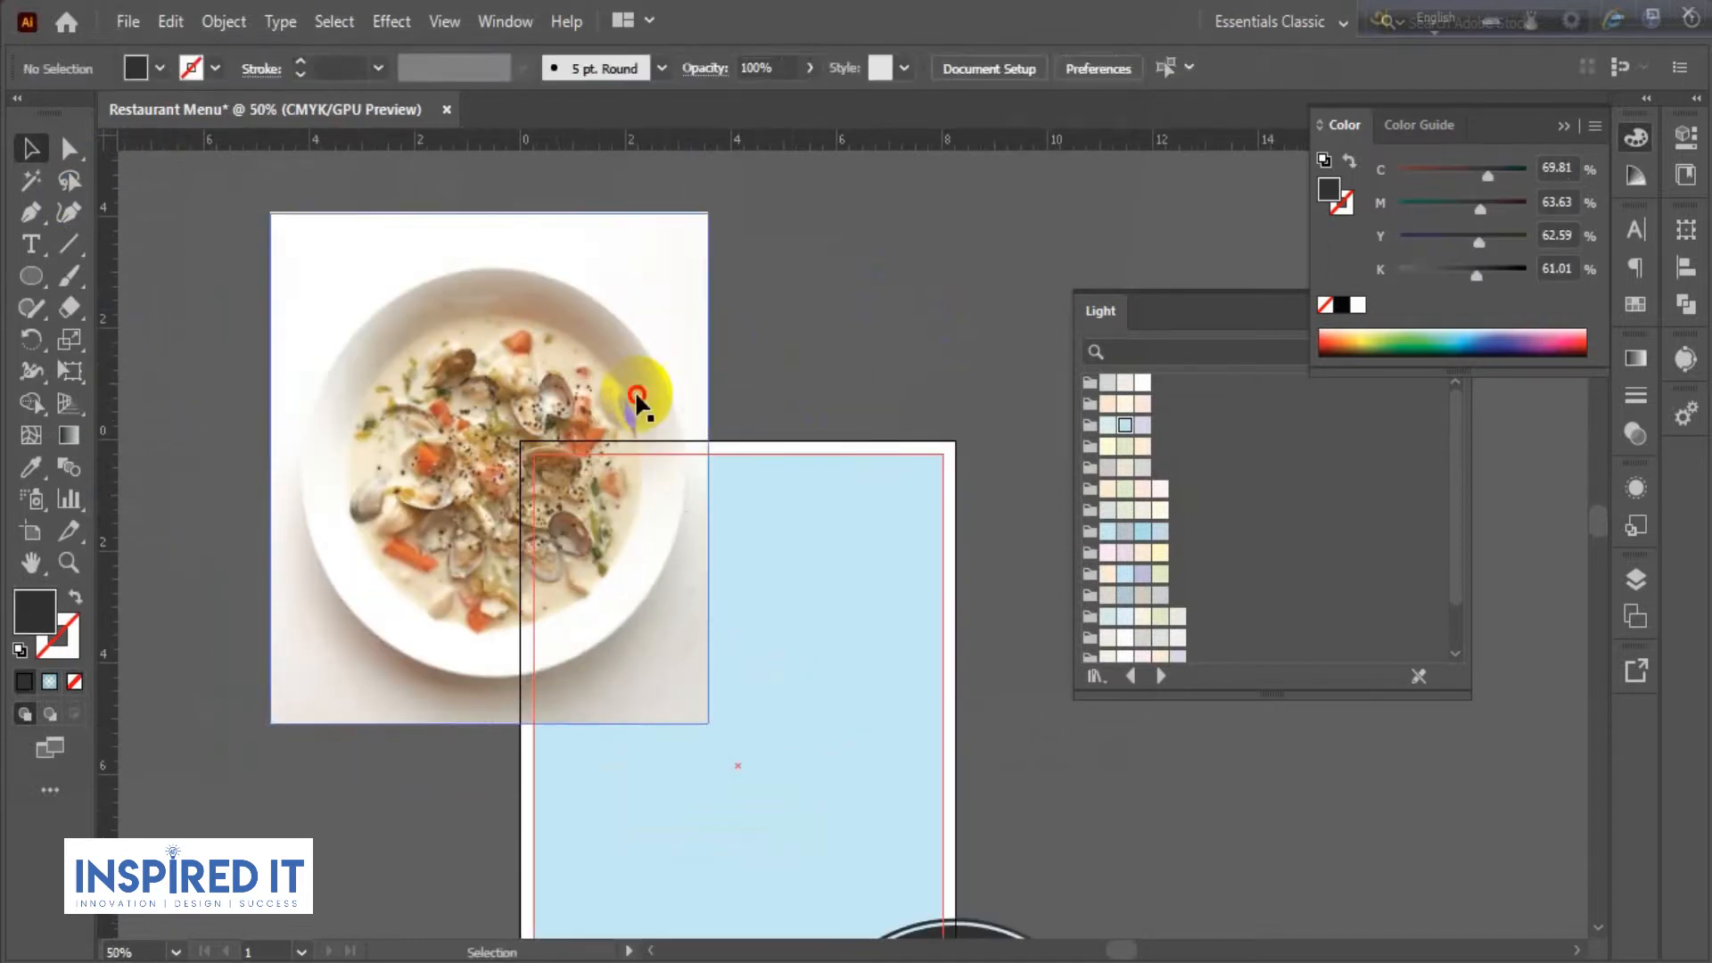
right_click(636, 389)
mouse_move(802, 614)
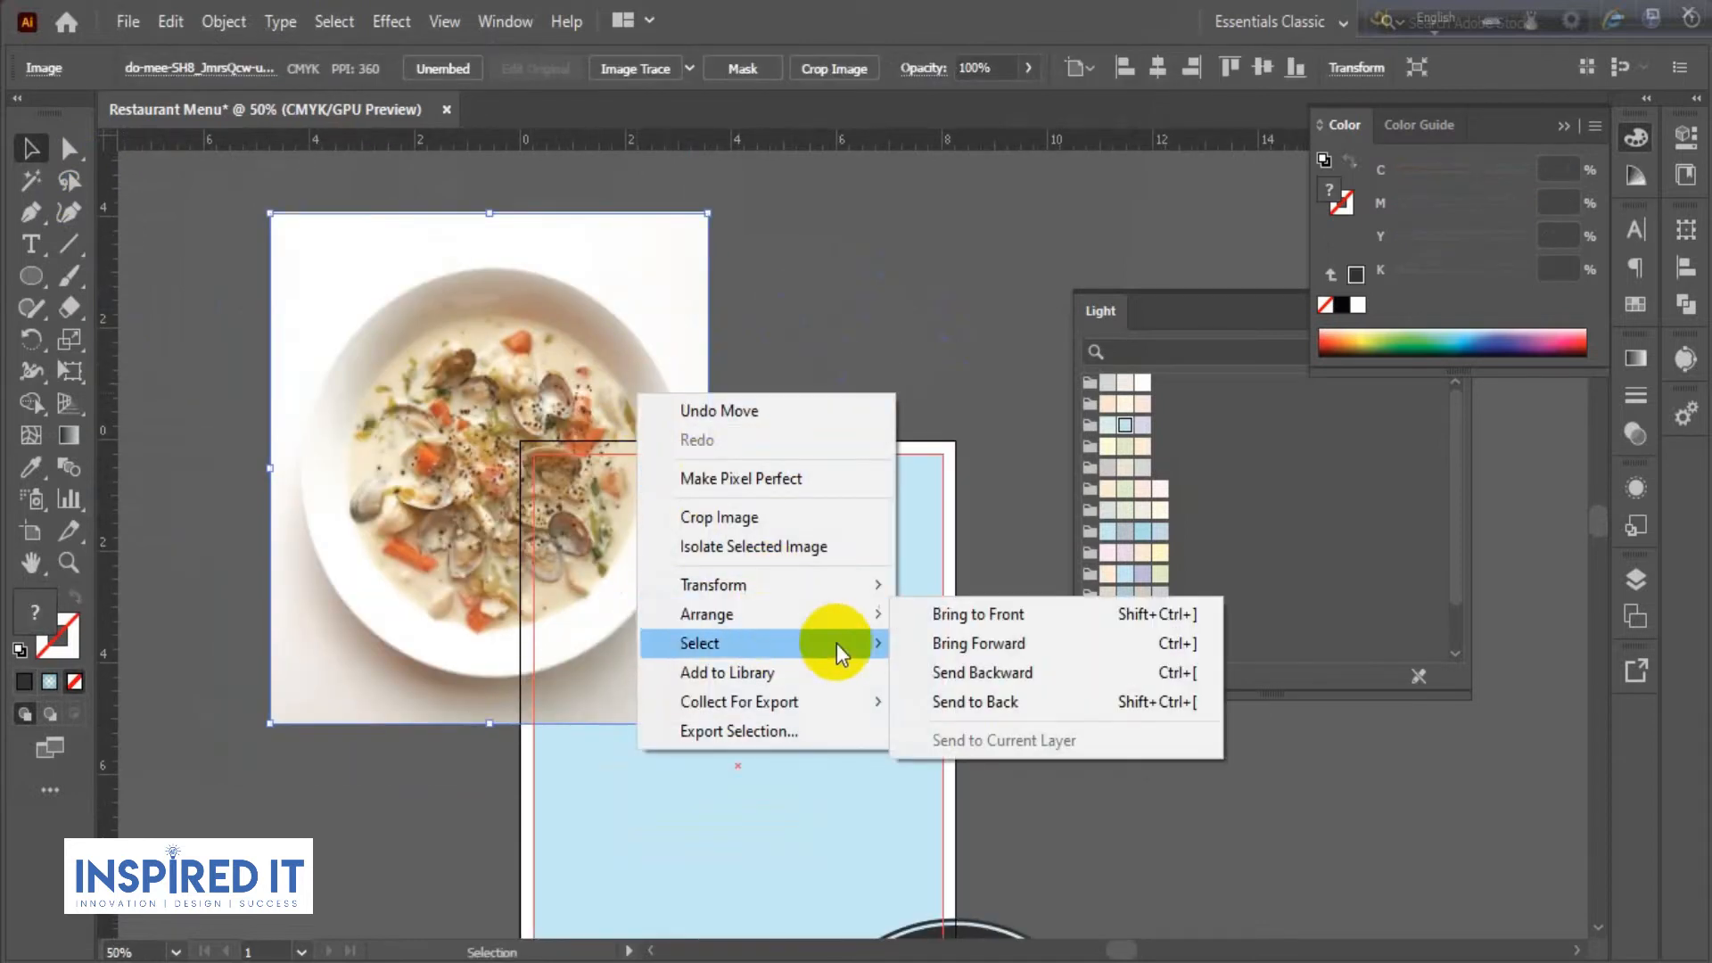
left_click(950, 700)
key("a")
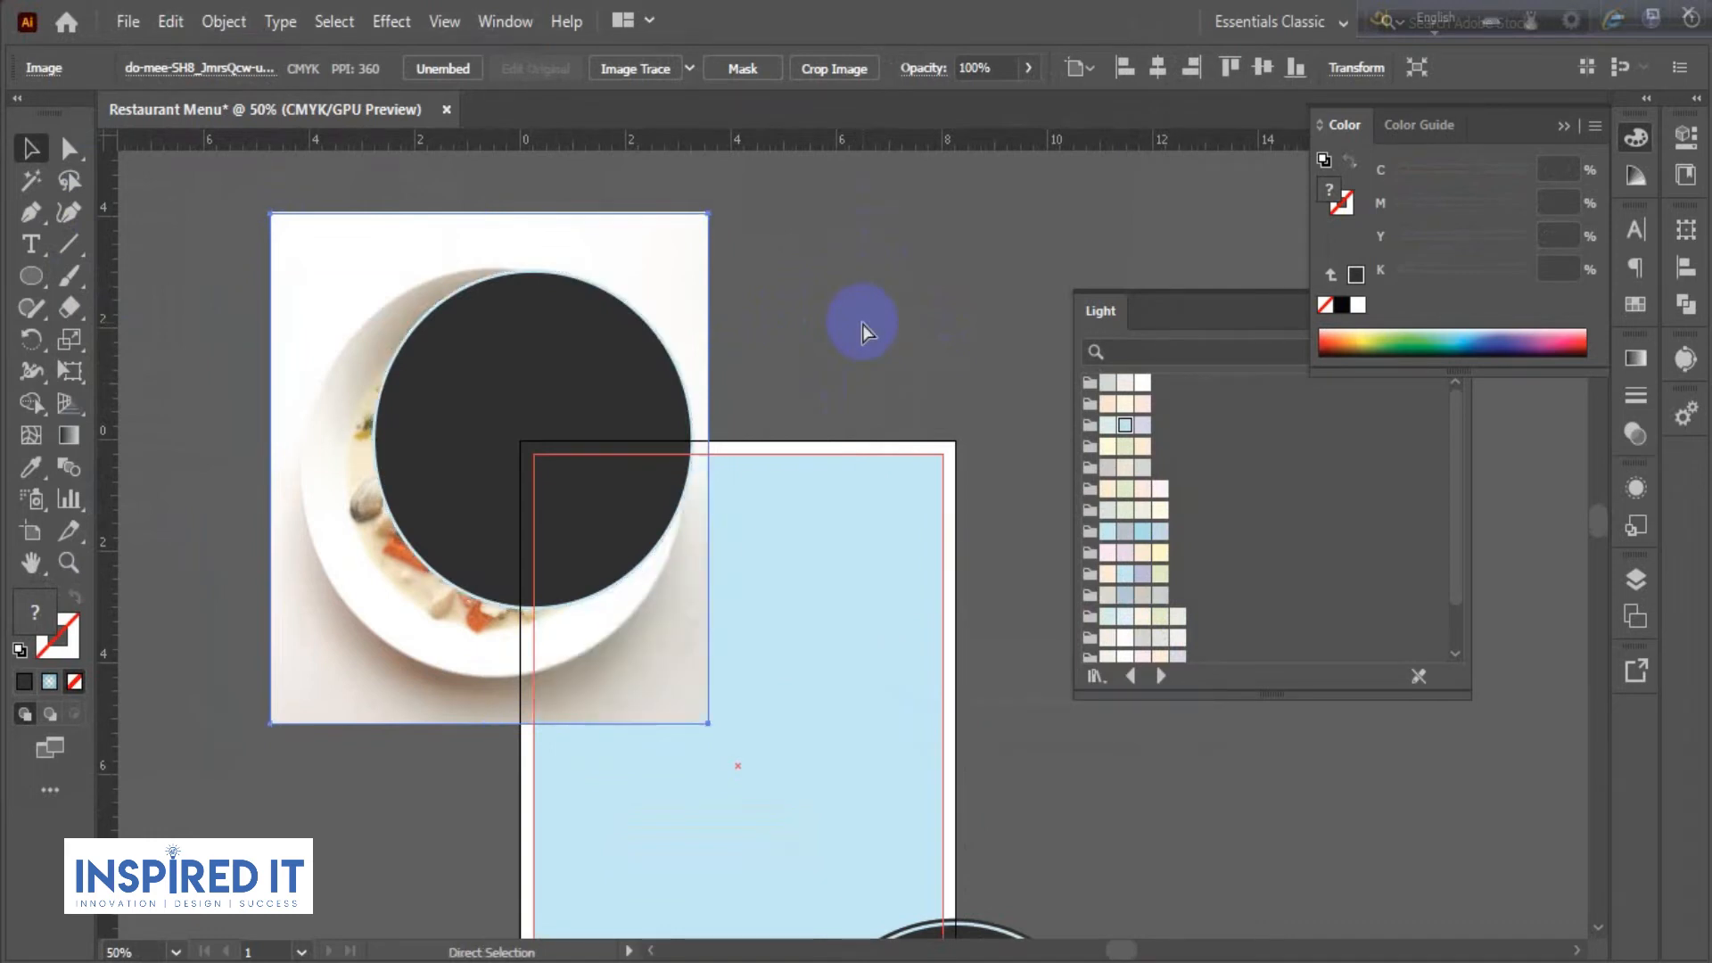
- Center the soup bowl behind the top-left inner circle and clip the photo to that circle with a clipping mask
mouse_move(699, 329)
left_mouse_down()
mouse_move(764, 301)
mouse_move(699, 308)
left_mouse_up()
left_click(795, 311)
left_click(704, 339)
left_click(575, 382, "shift")
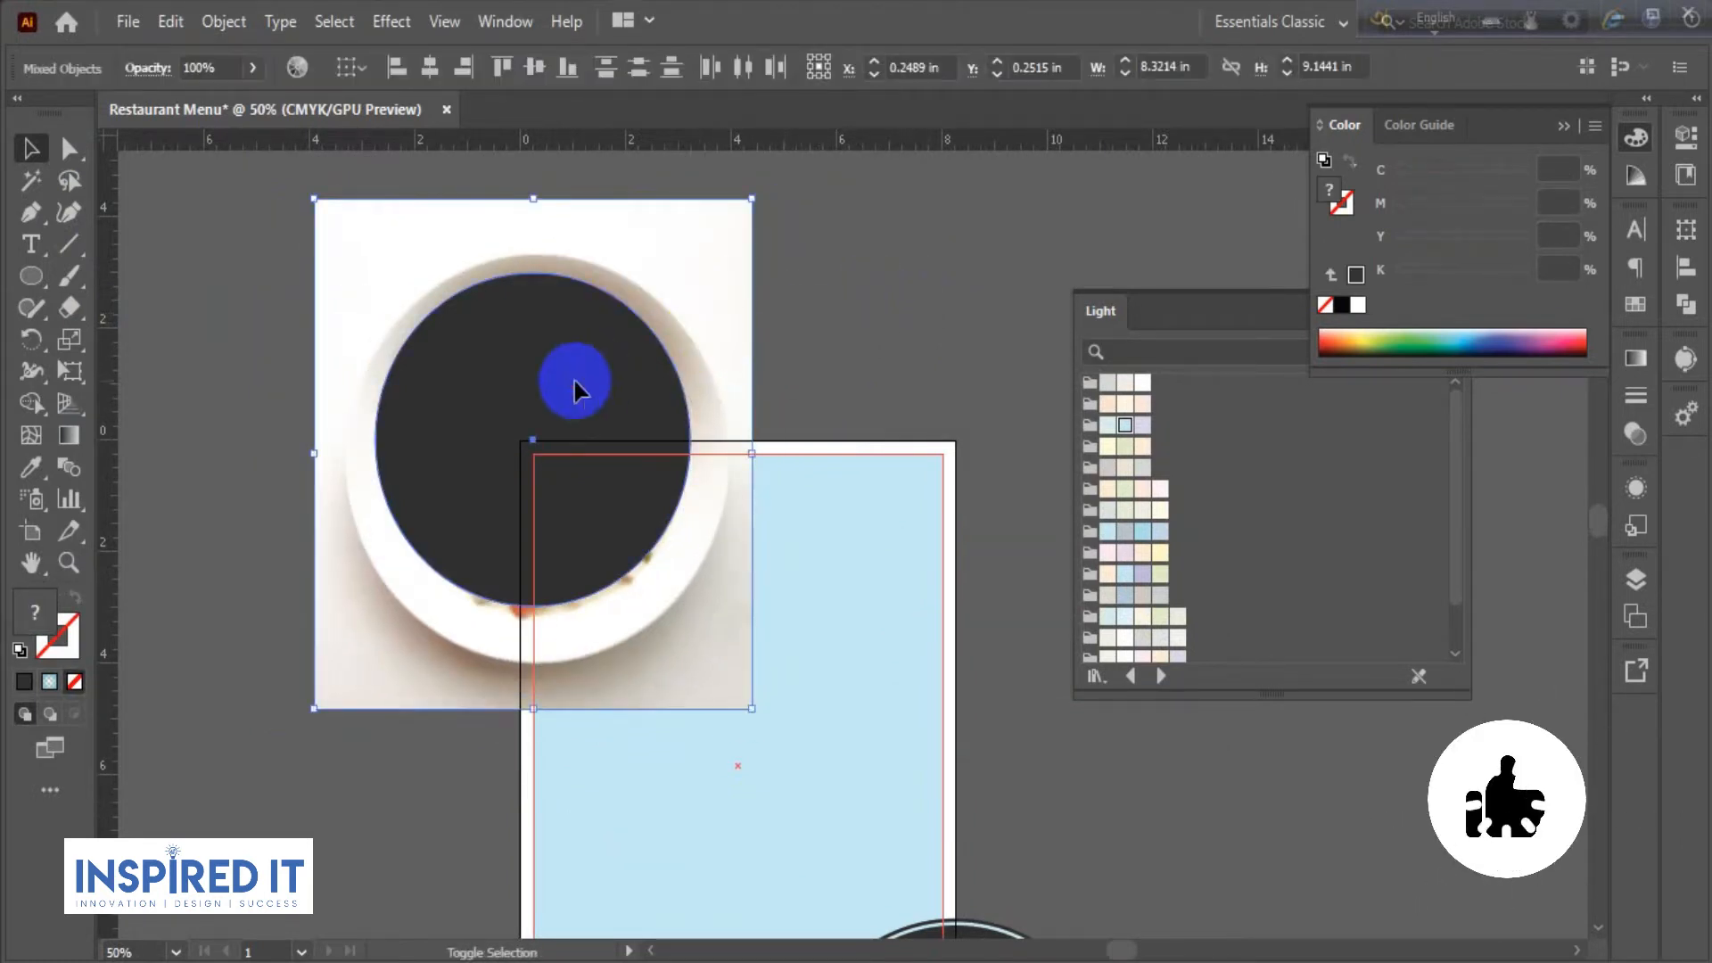
key("ctrl+7")
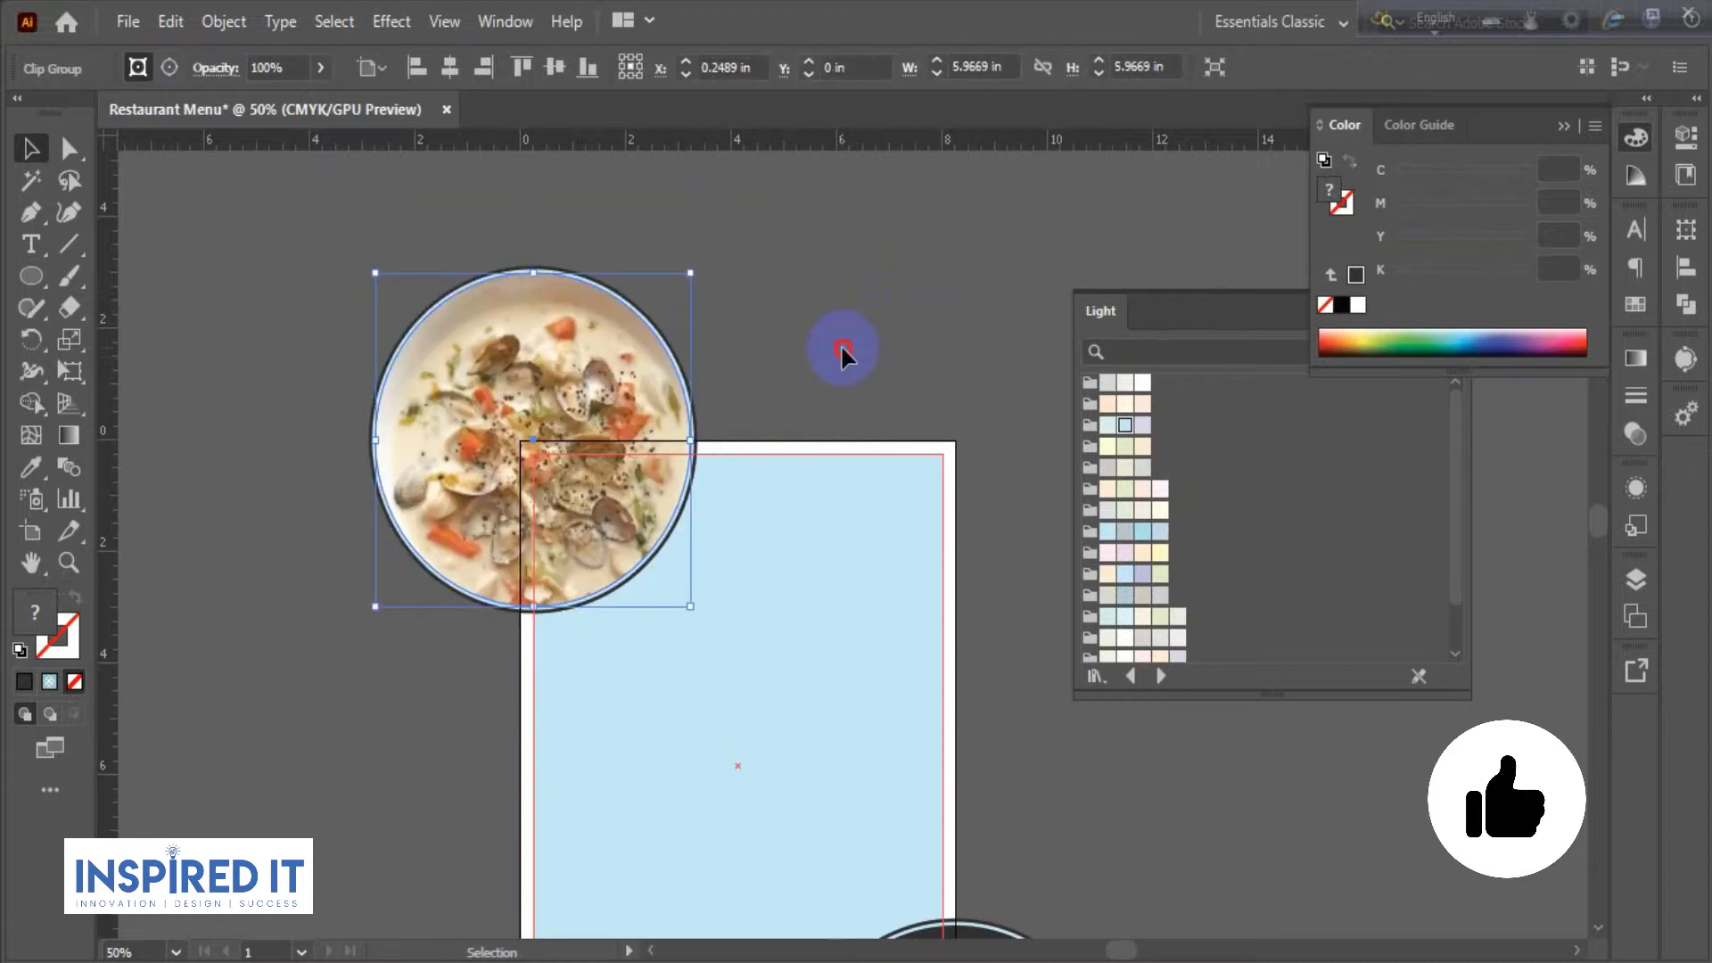
left_click(842, 355)
- Place the emile-mbunzama-cLpdEA23Z44-unsplash.jpg photo as an embedded image over the circles at the artboard's bottom-right corner
scroll(776, 312, "down", 3)
scroll(776, 312, "right", 2)
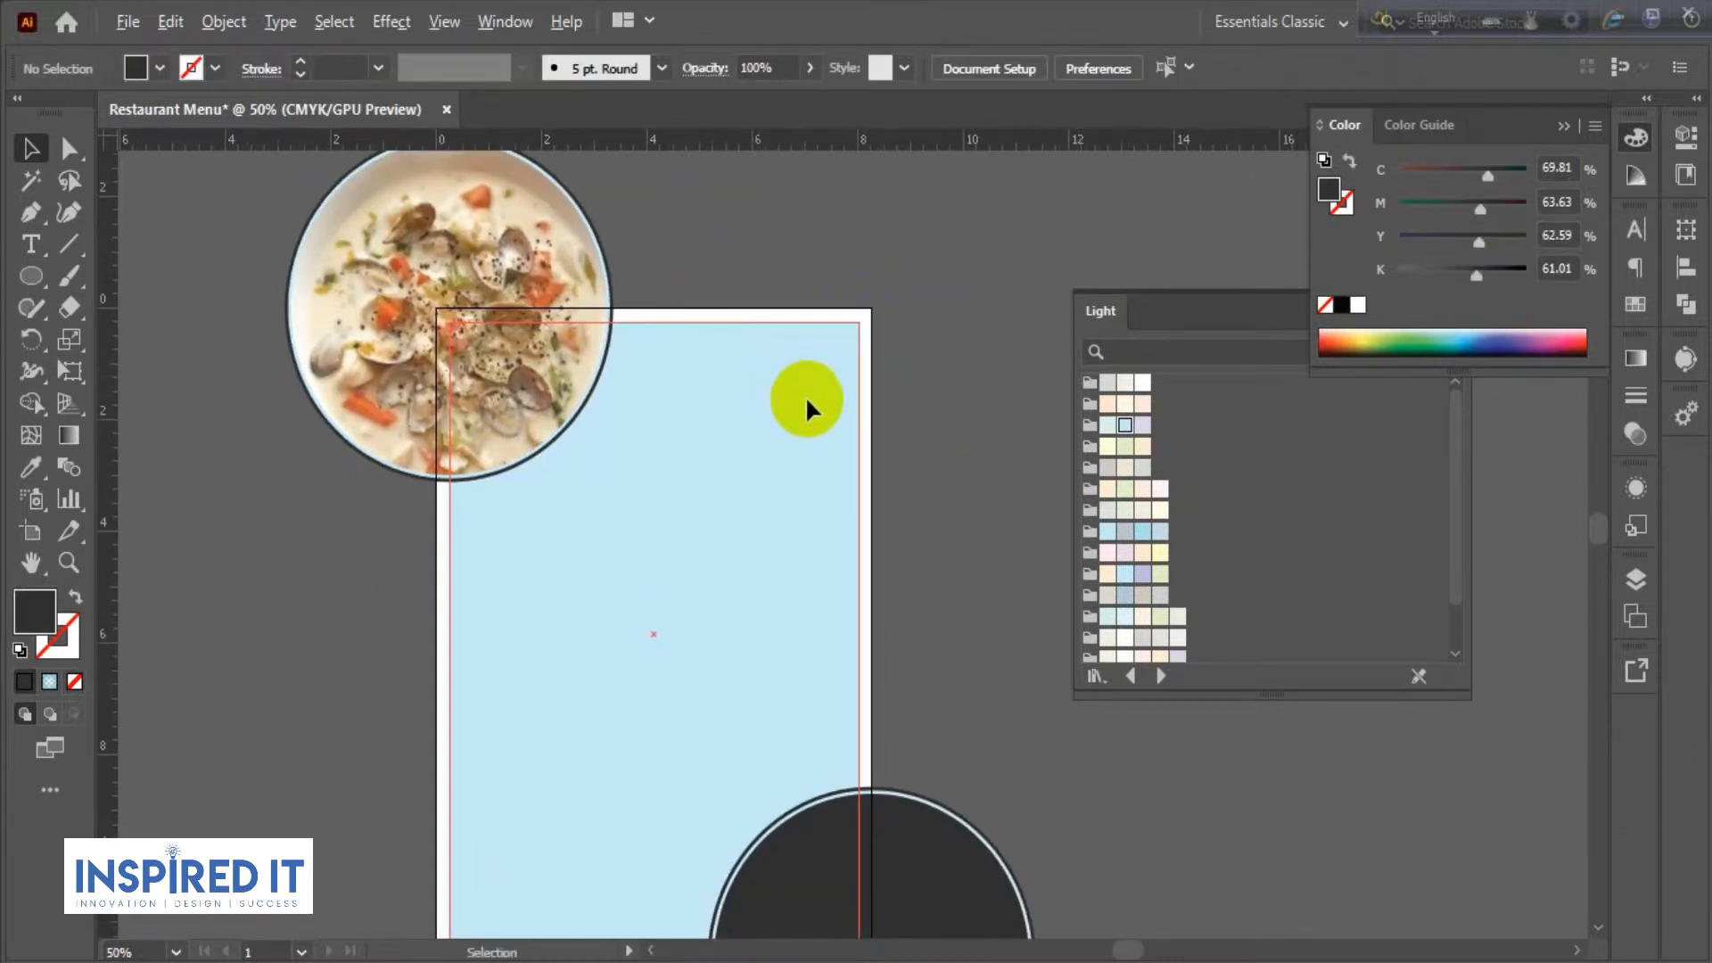
scroll(807, 402, "down", 1)
left_click_drag(901, 448, 832, 350)
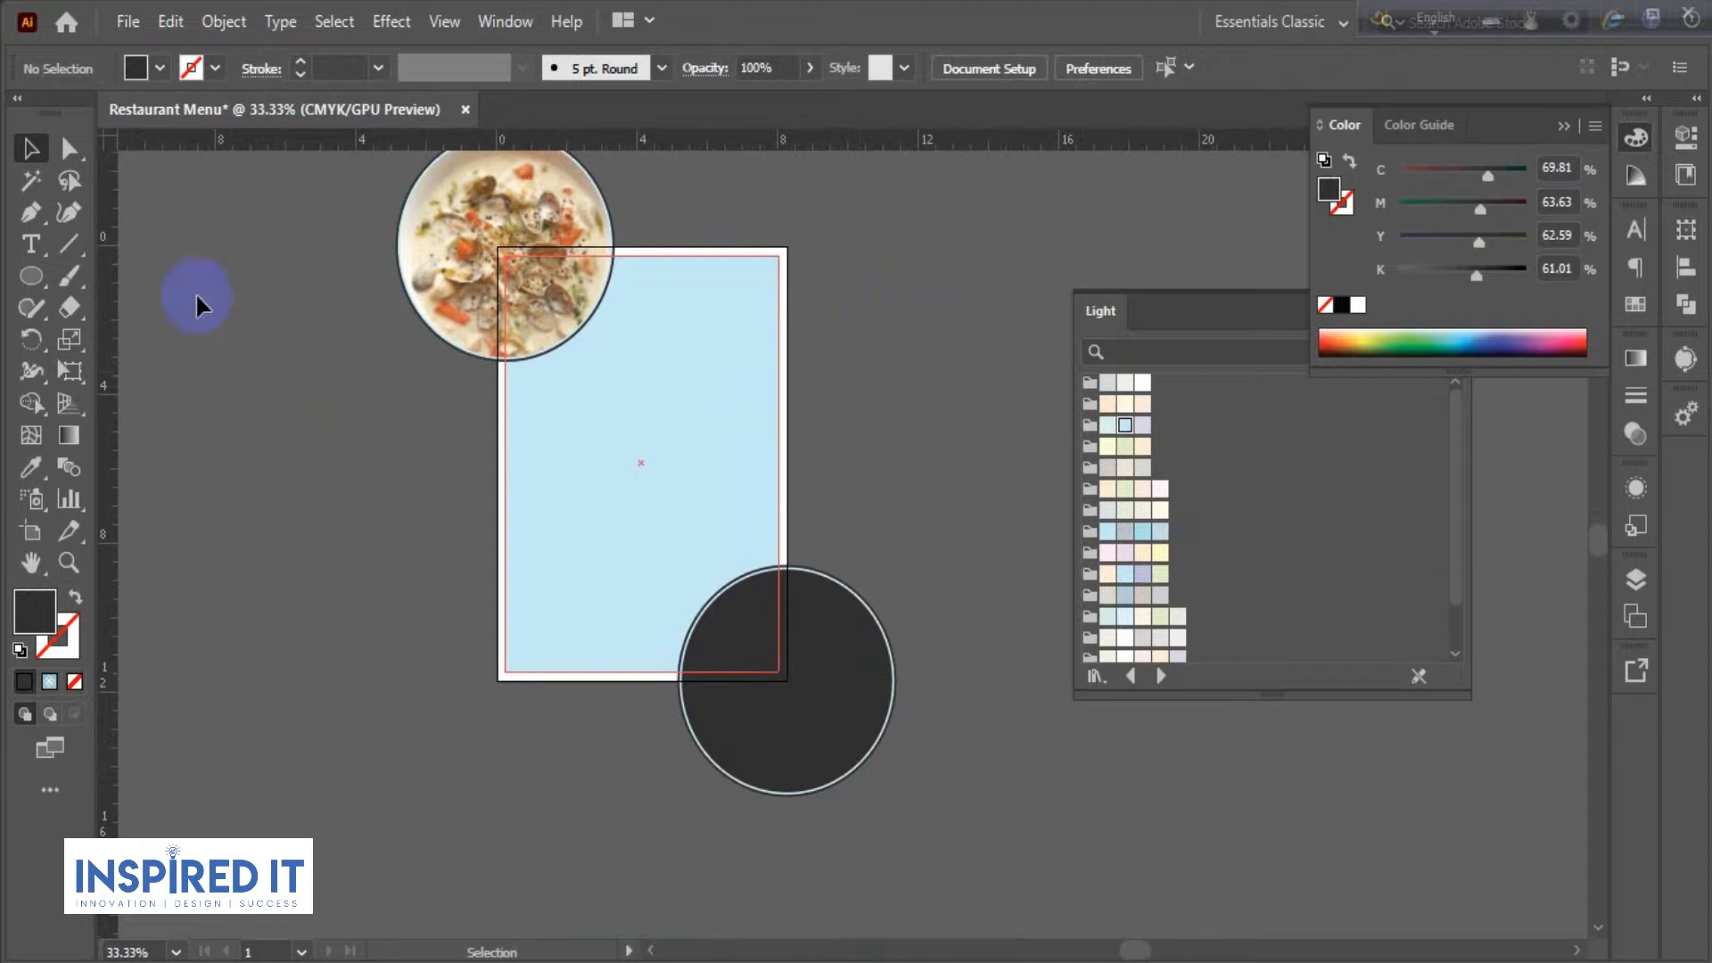
left_click(127, 16)
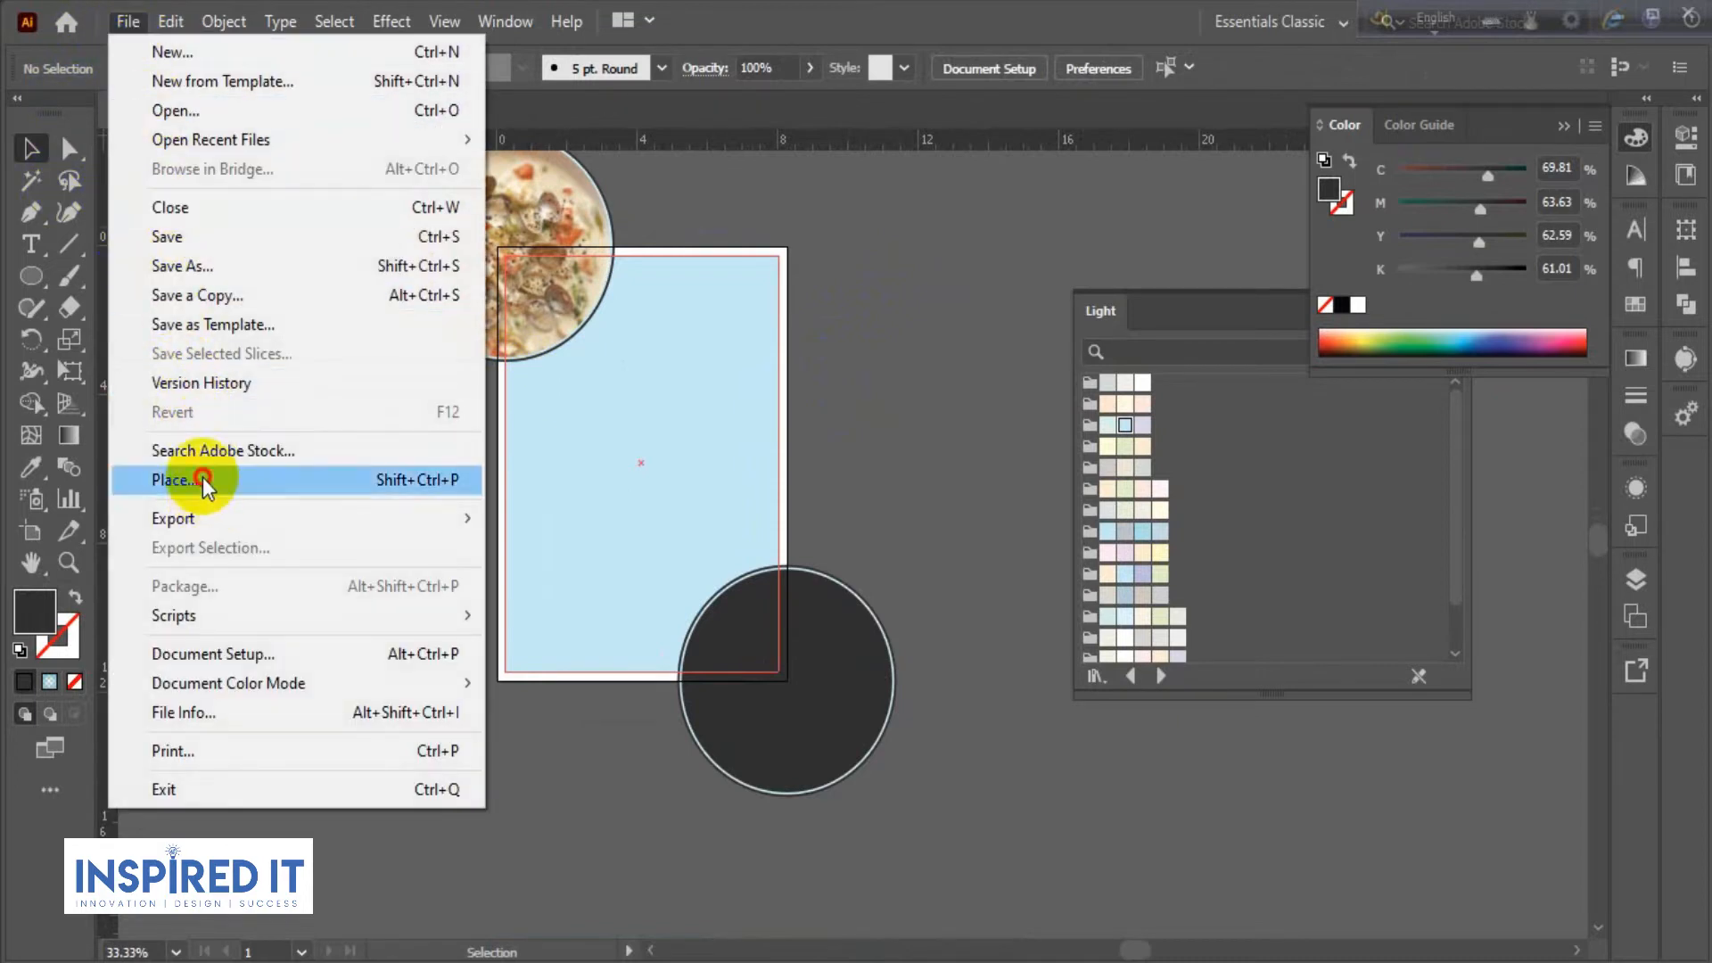
left_click(201, 478)
left_click(472, 331)
left_click(920, 760)
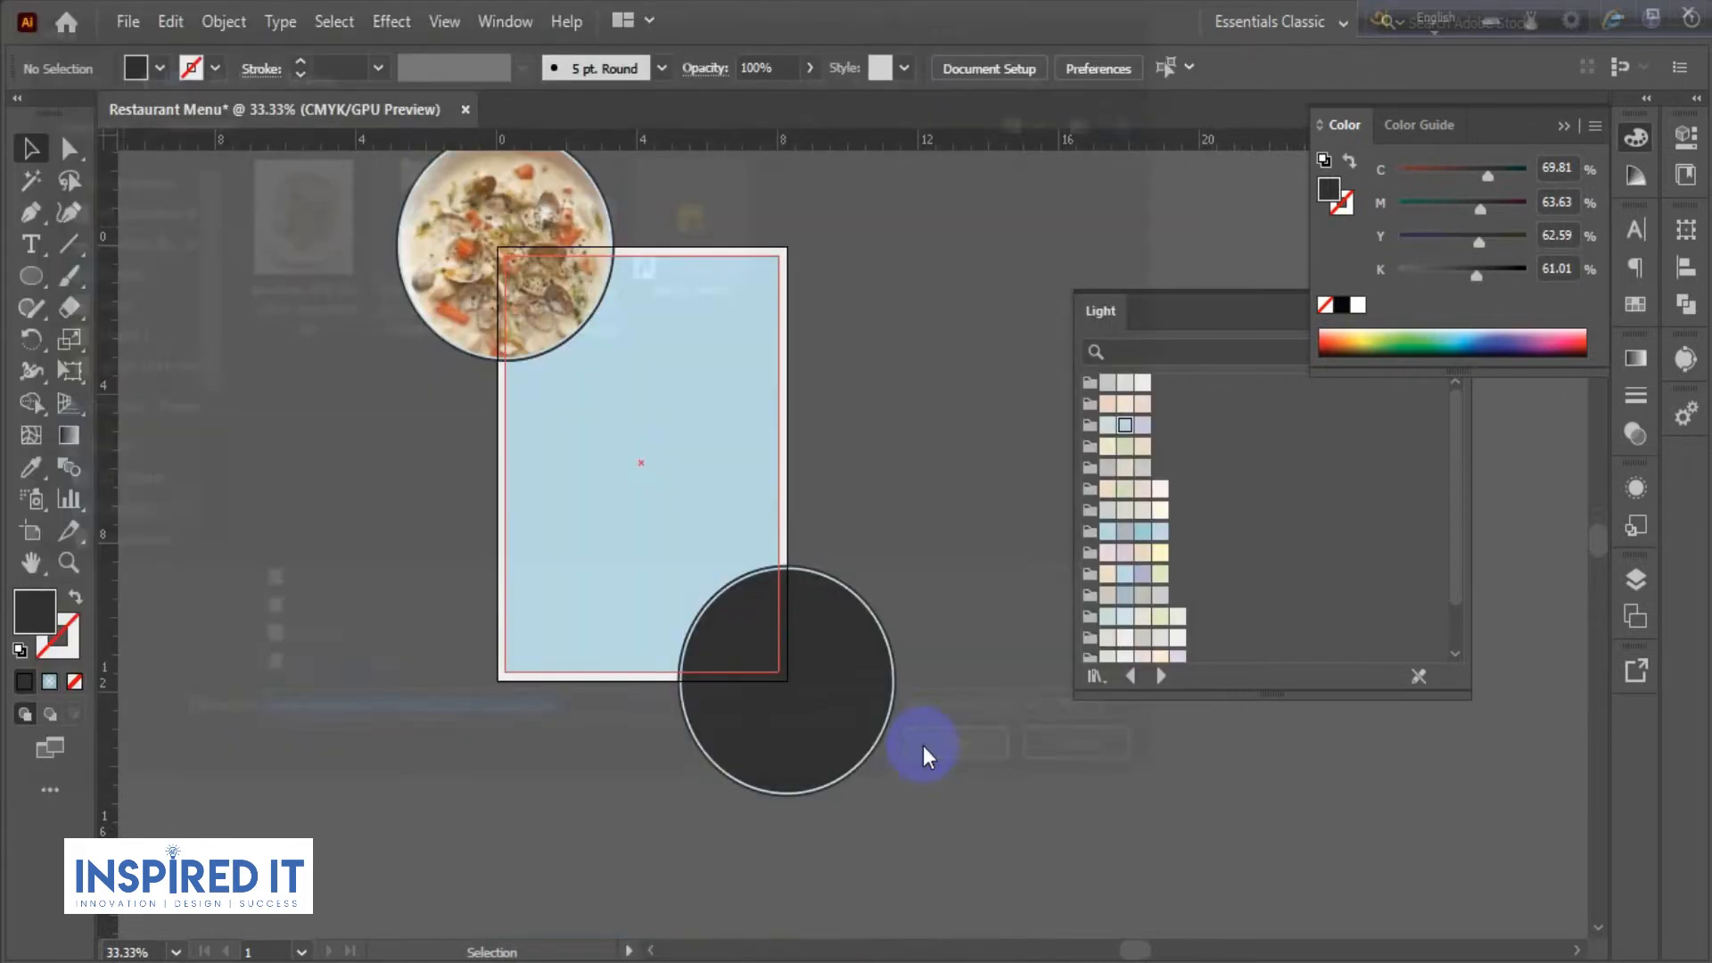
left_click_drag(666, 493, 1005, 879)
left_click(387, 449)
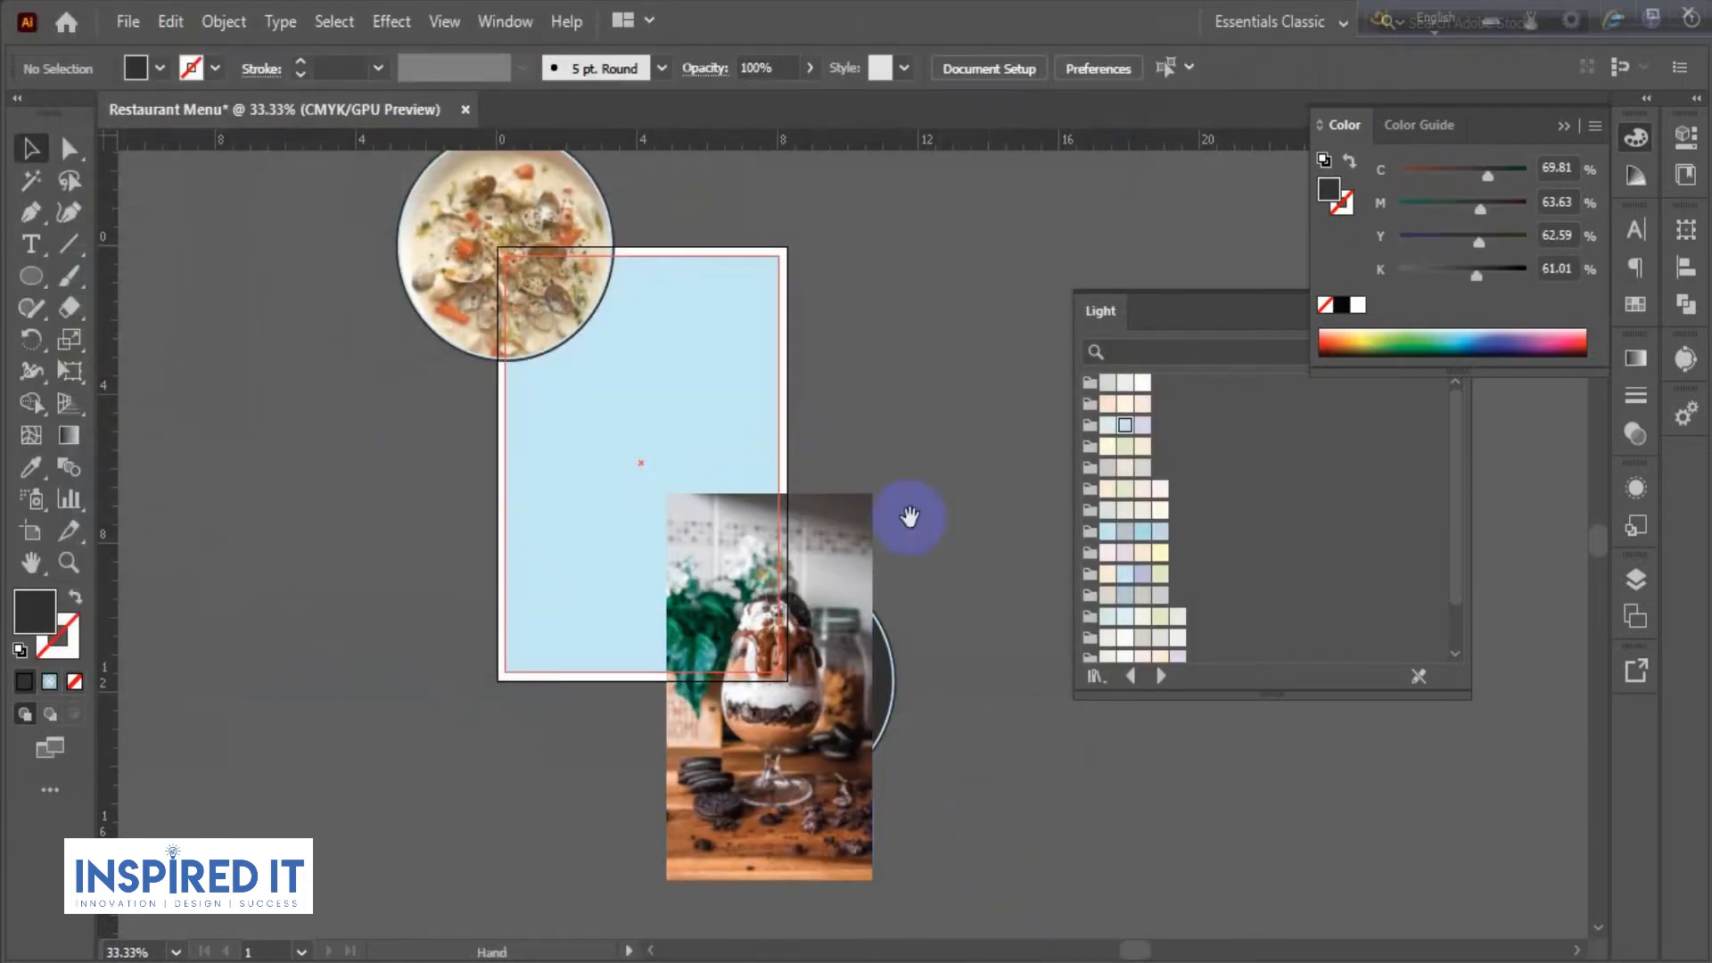
- Center the dessert photo over the bottom-right circles and enlarge it slightly so it covers the inner circle's width
left_click_drag(910, 519, 829, 389)
scroll(833, 488, "up", 1)
left_click_drag(648, 509, 685, 508)
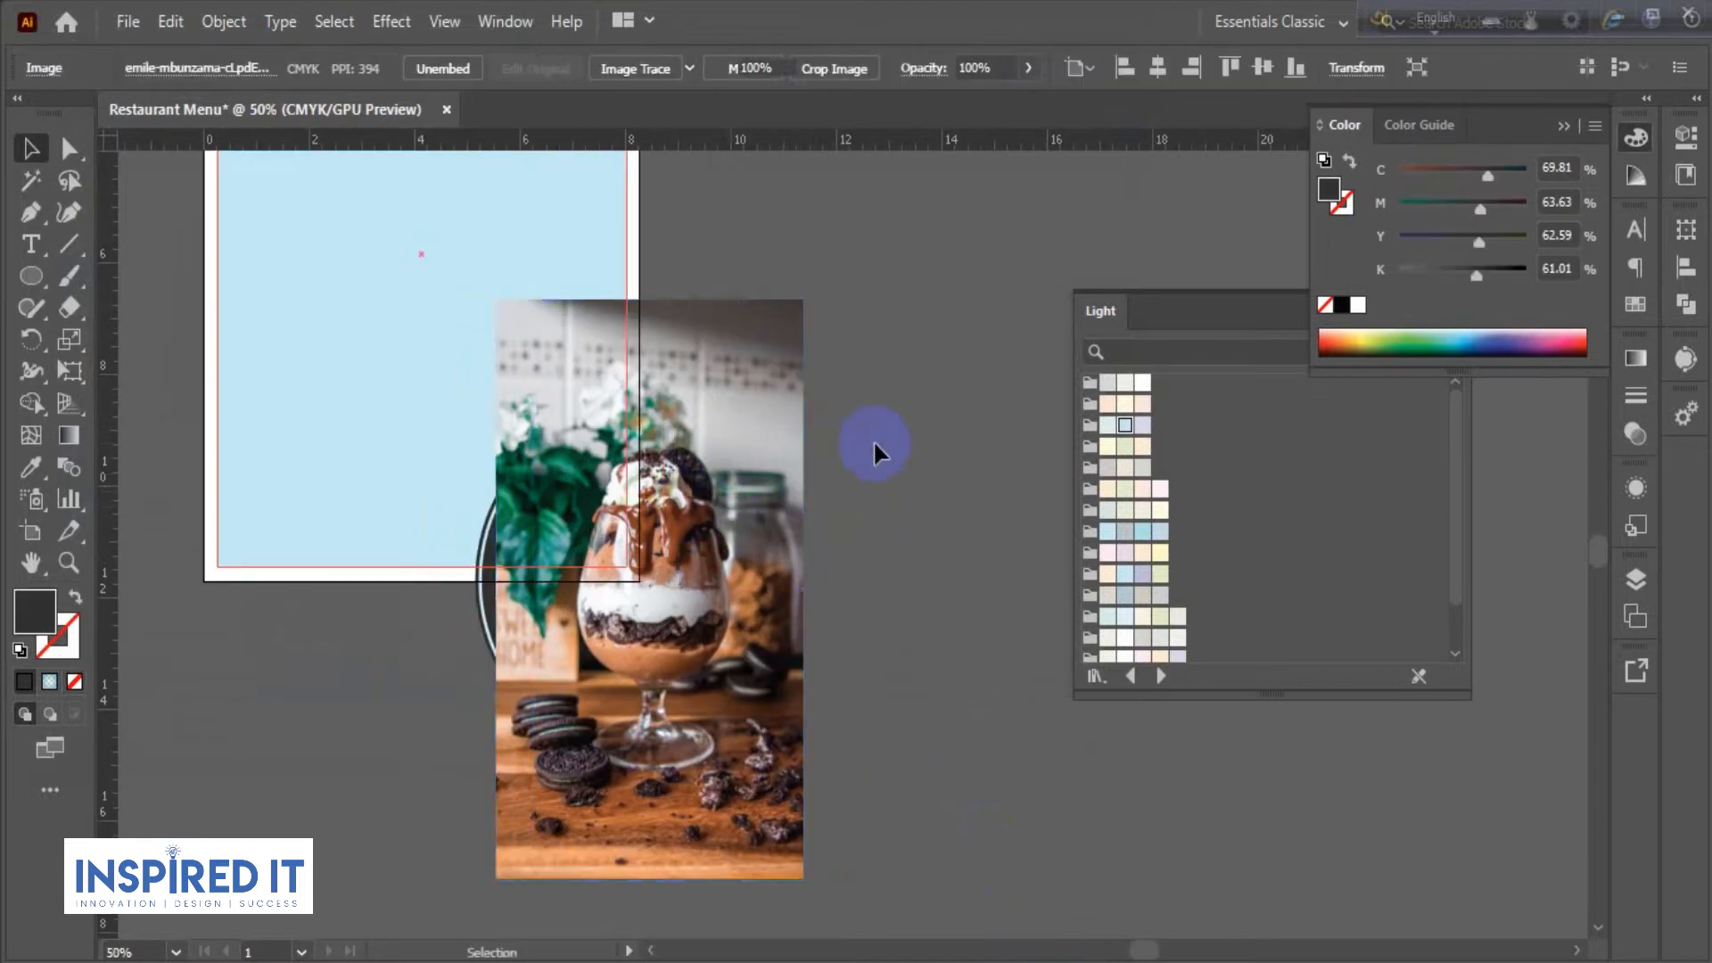
left_click_drag(803, 878, 821, 905)
left_click(904, 485)
- Stack the dessert photo behind the bottom-right inner dark circle and clip it to that circle with a clipping mask
left_click(649, 543)
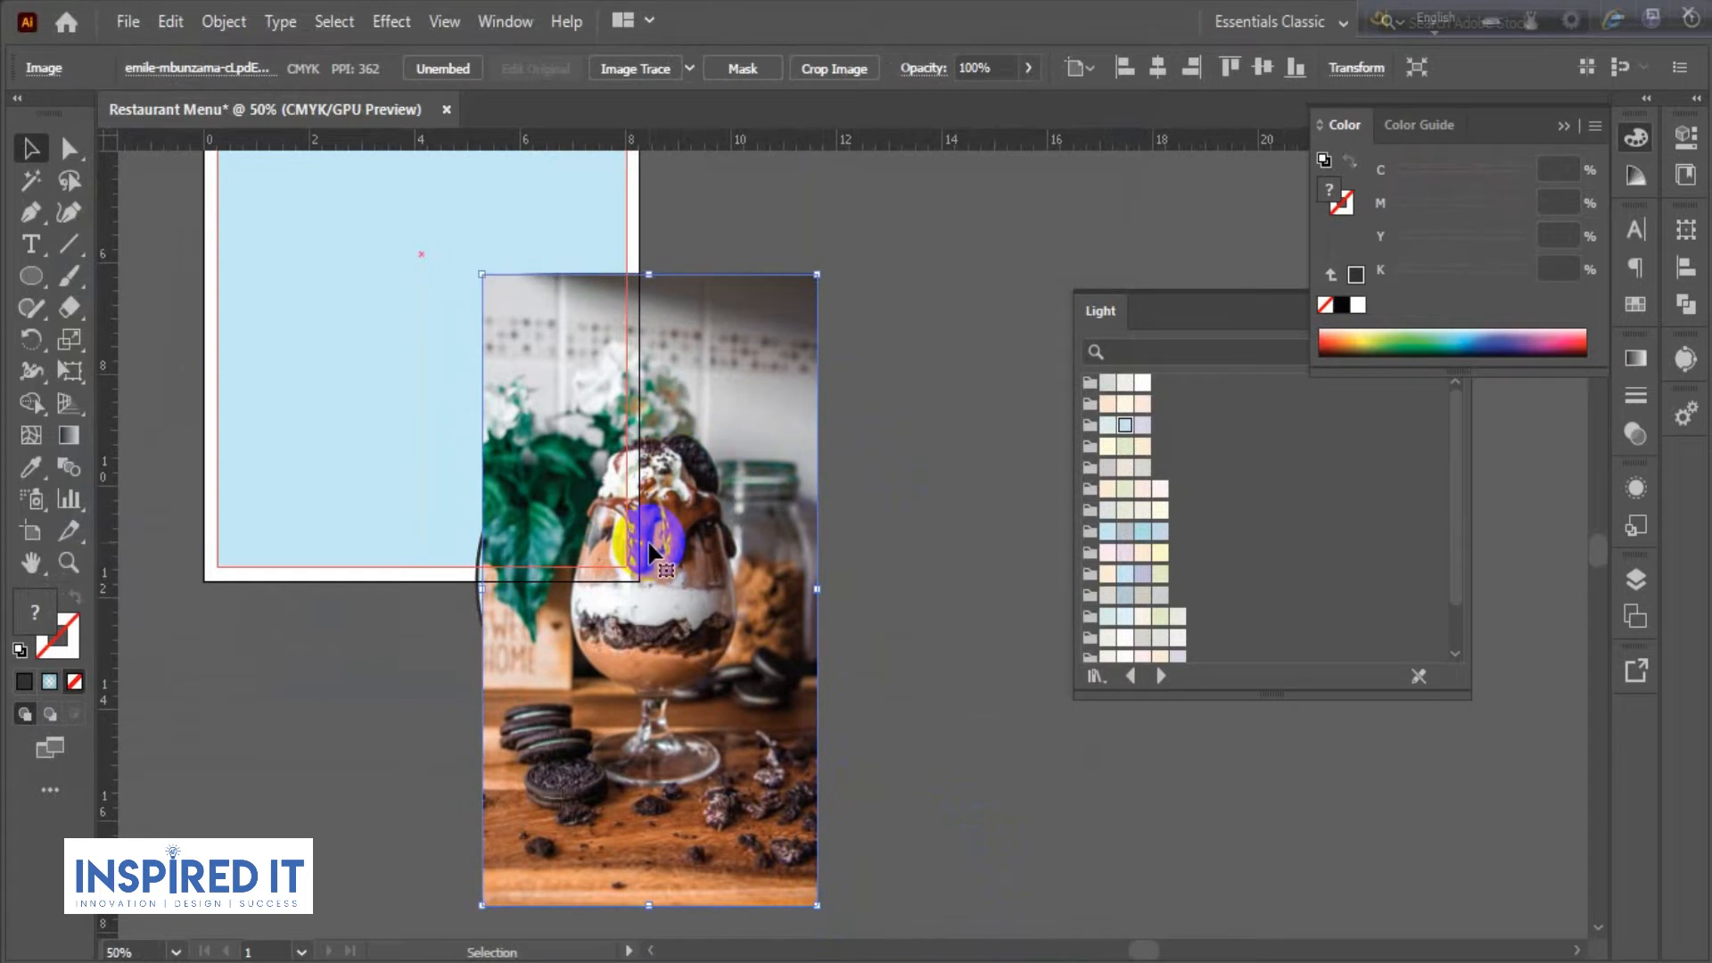
left_click(649, 548)
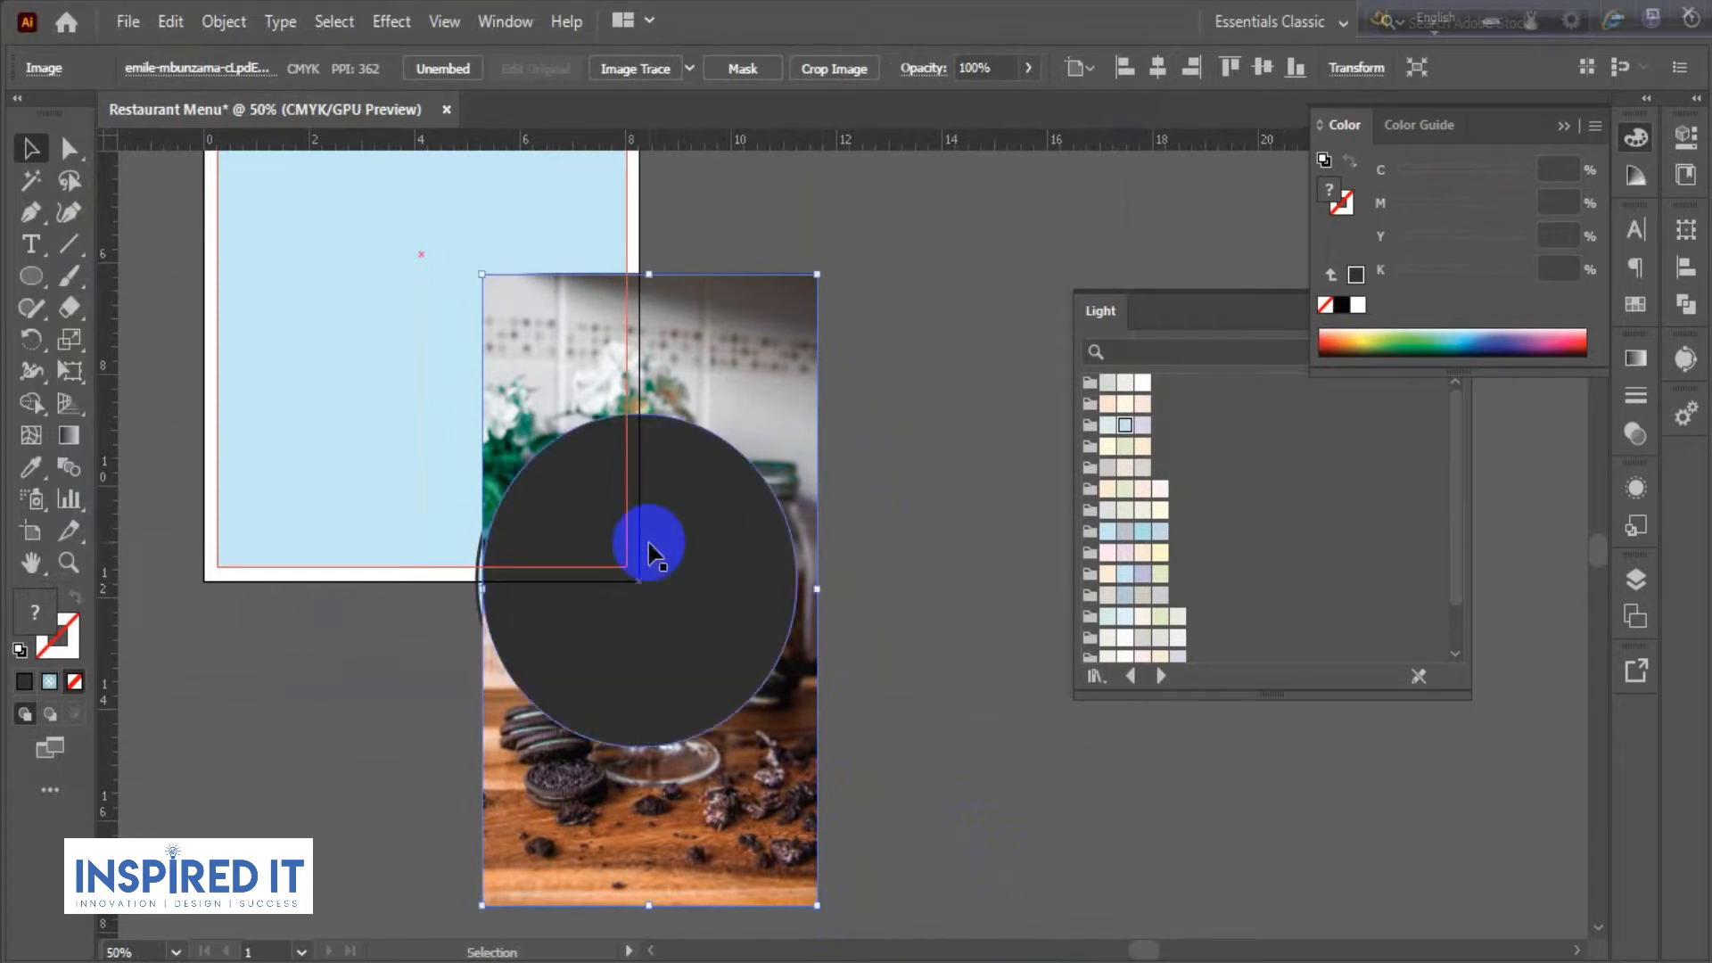
left_click(946, 395)
left_click(756, 397, "shift")
left_click(678, 520, "shift")
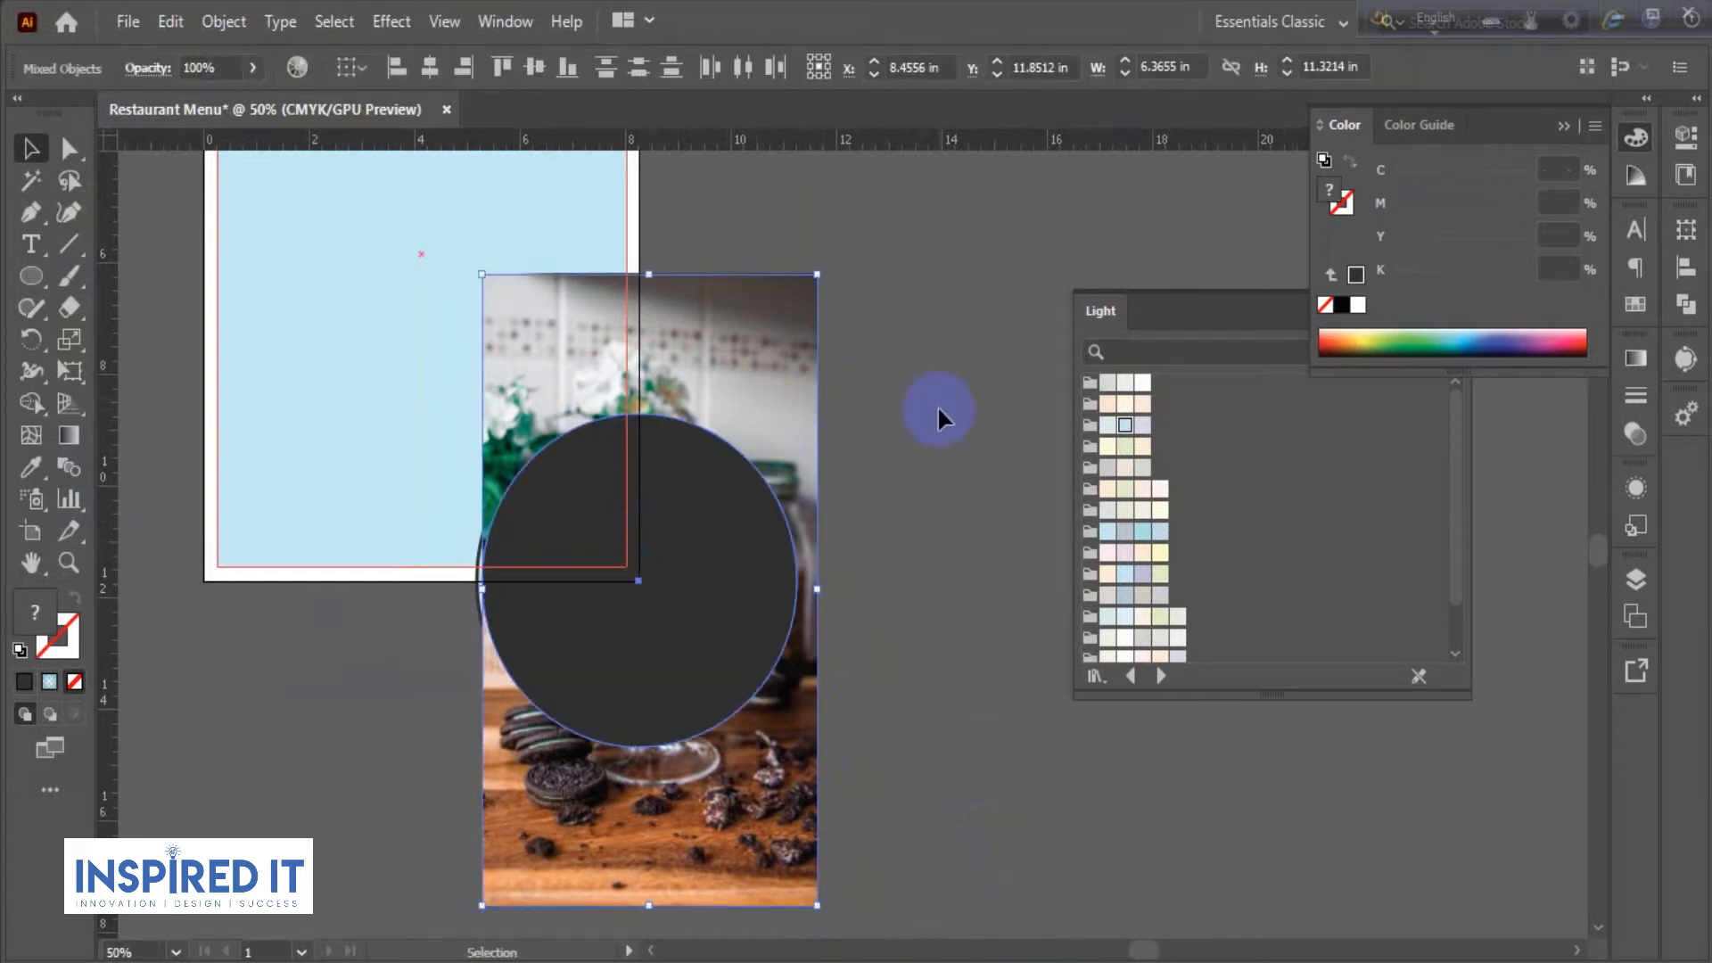
key("ctrl+7")
left_click(848, 364)
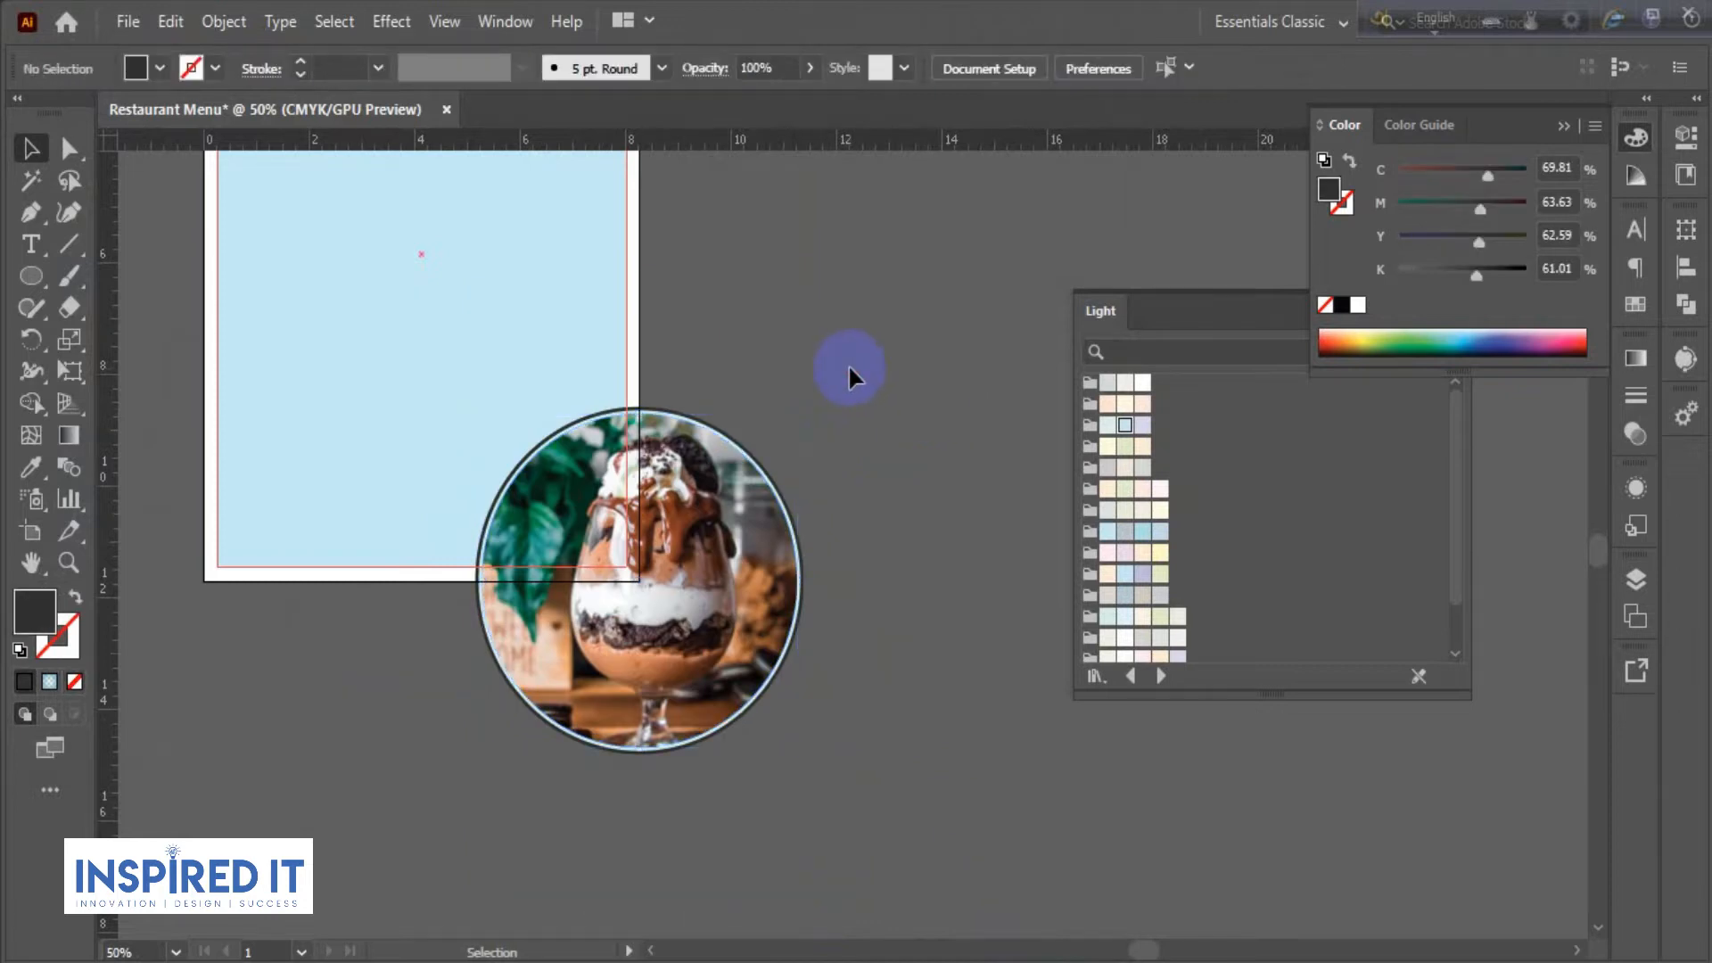
- Edit the contents of the dessert clip group, shifting the photo left and shrinking it so the glass shows within the artboard
left_click_drag(806, 387, 944, 547)
left_click(802, 613)
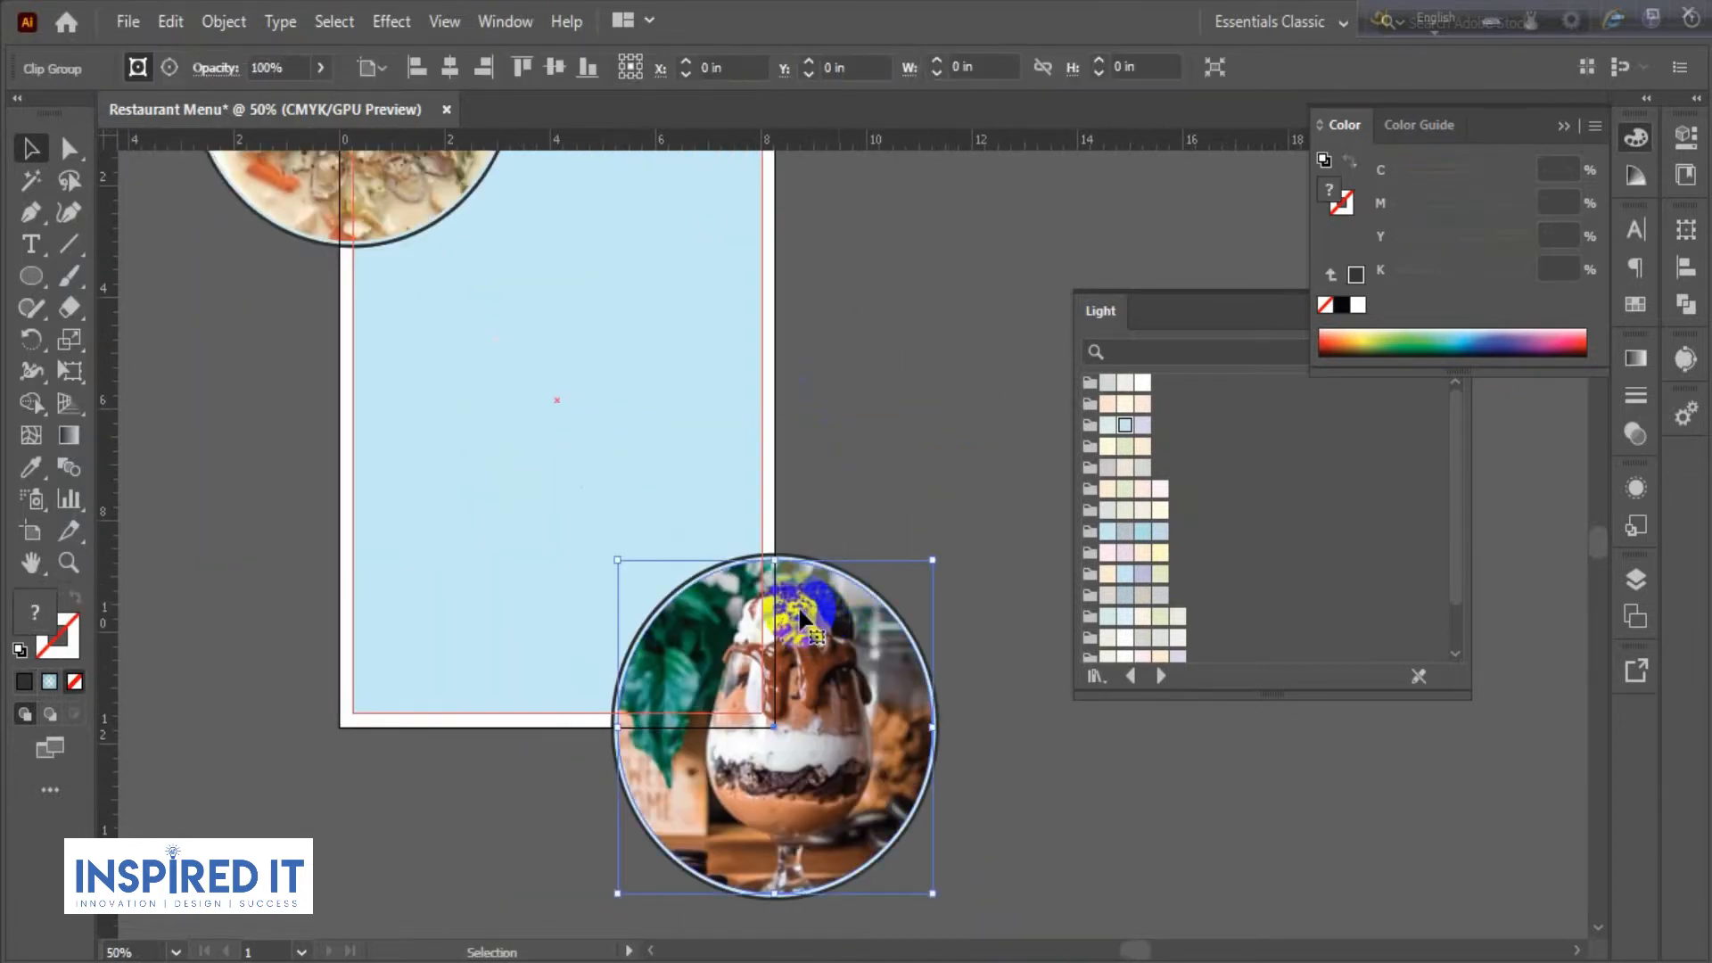
left_click(172, 68)
left_click_drag(815, 675, 777, 683)
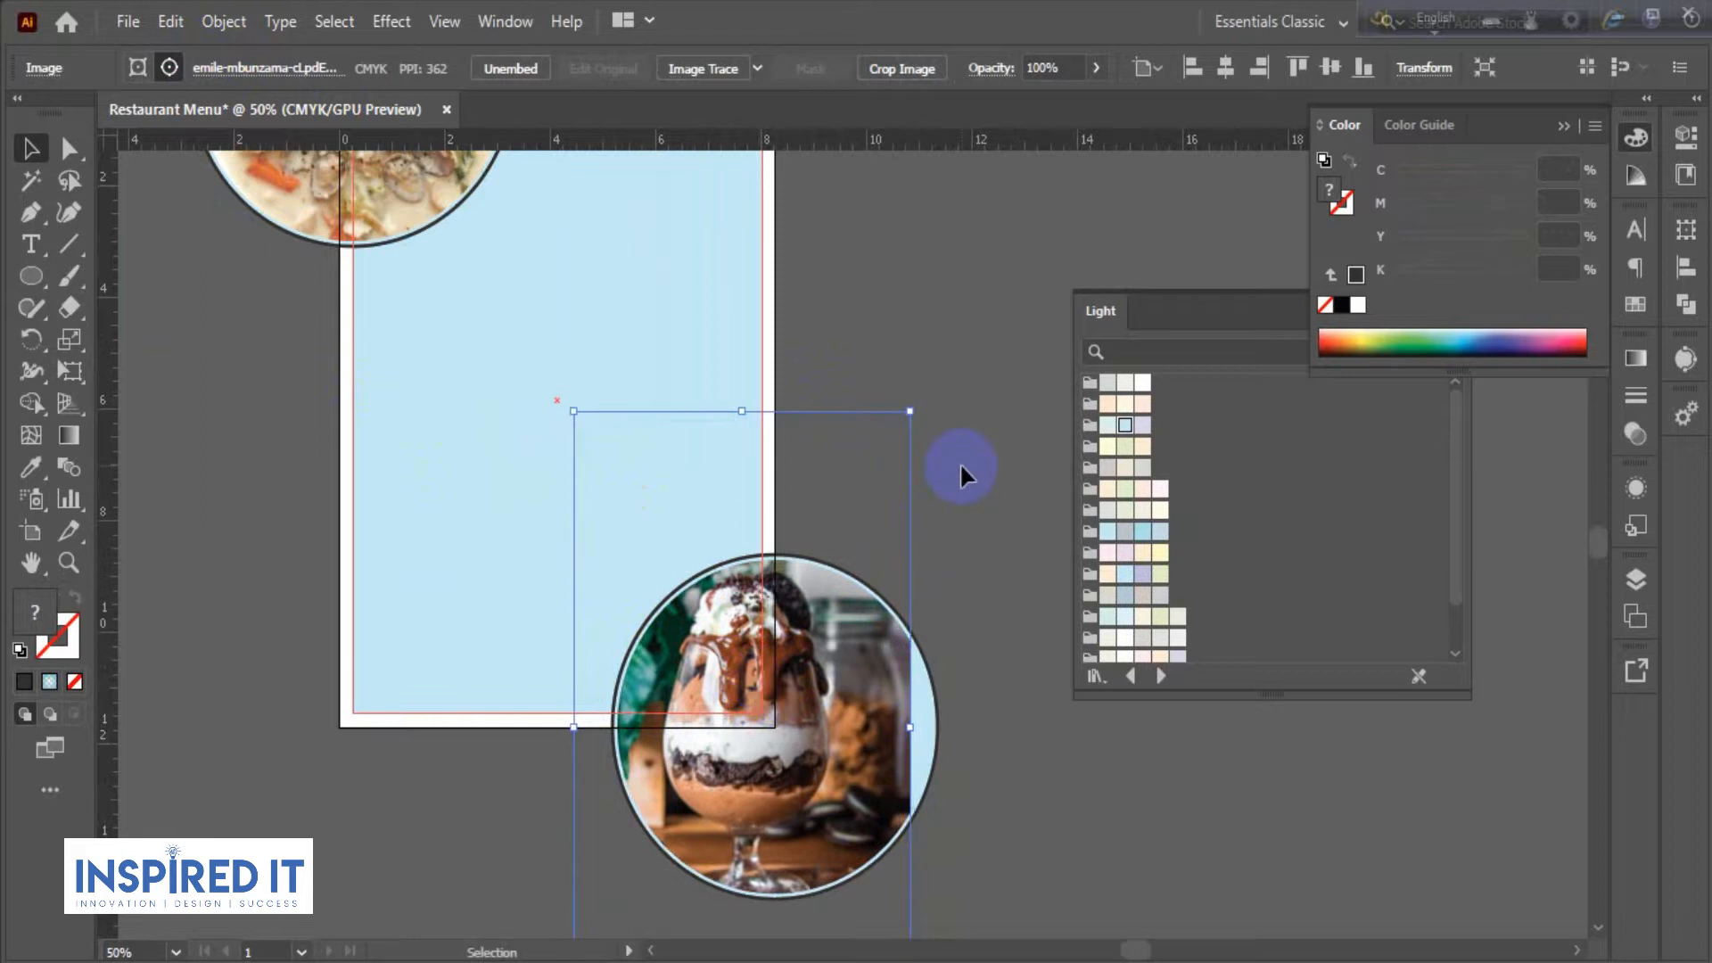
left_click_drag(909, 412, 876, 472)
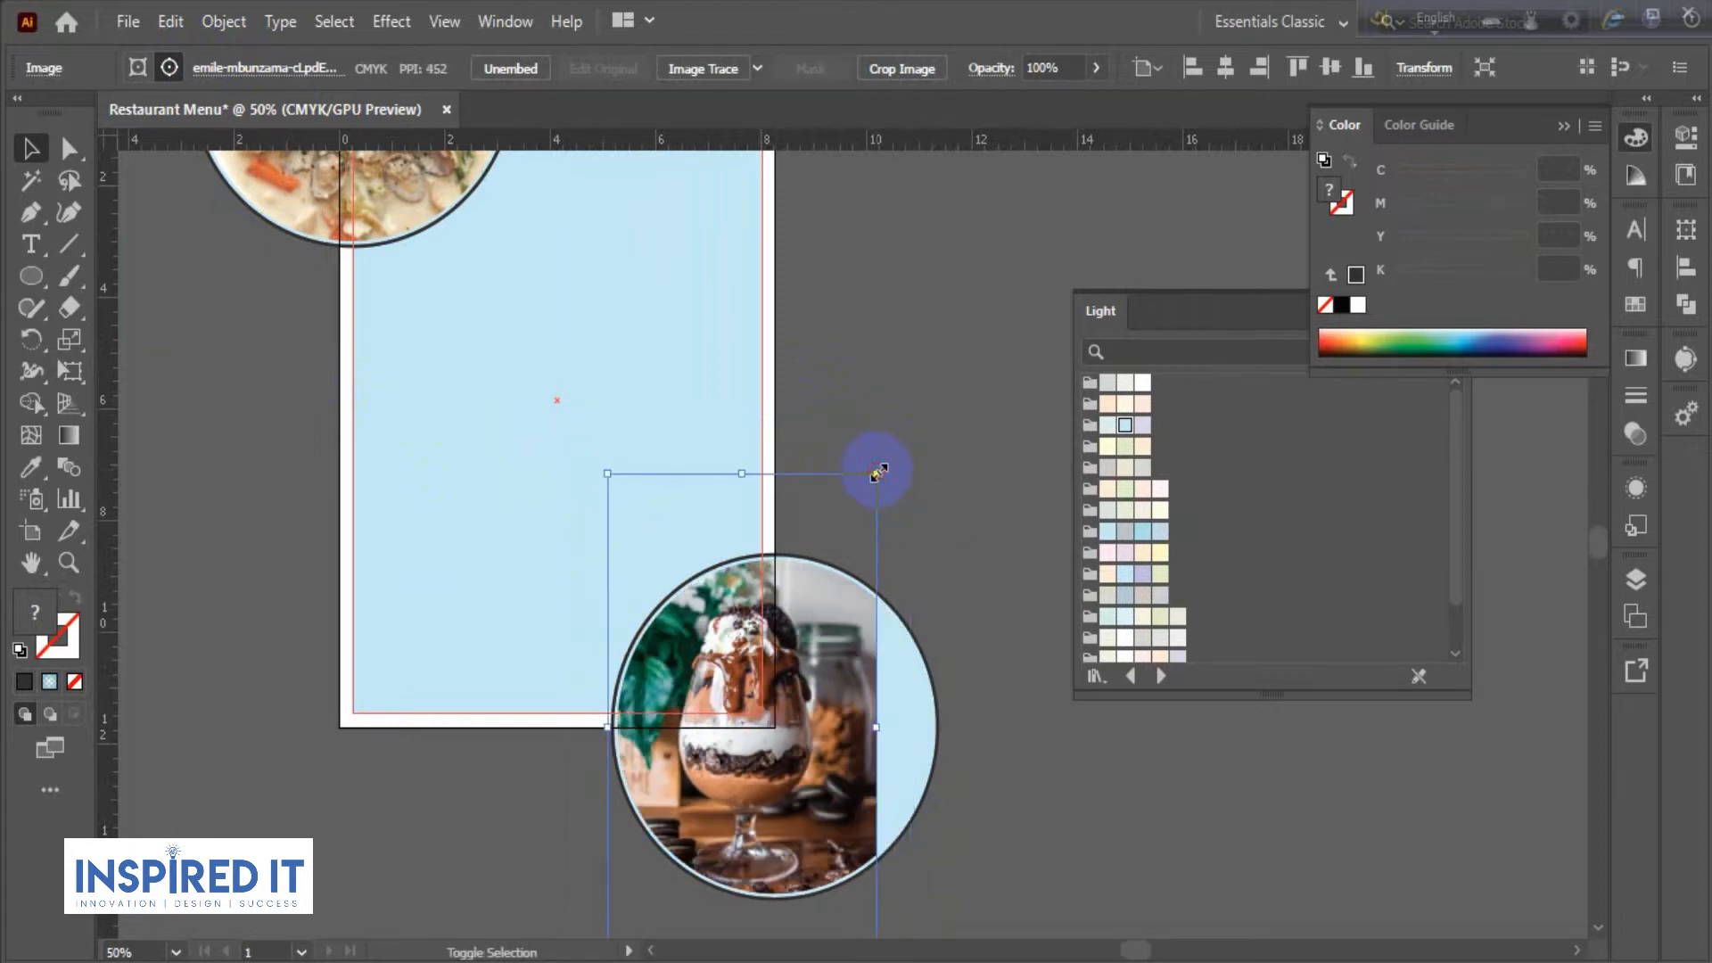
mouse_move(785, 642)
left_mouse_down()
mouse_move(775, 598)
mouse_move(761, 653)
left_mouse_up()
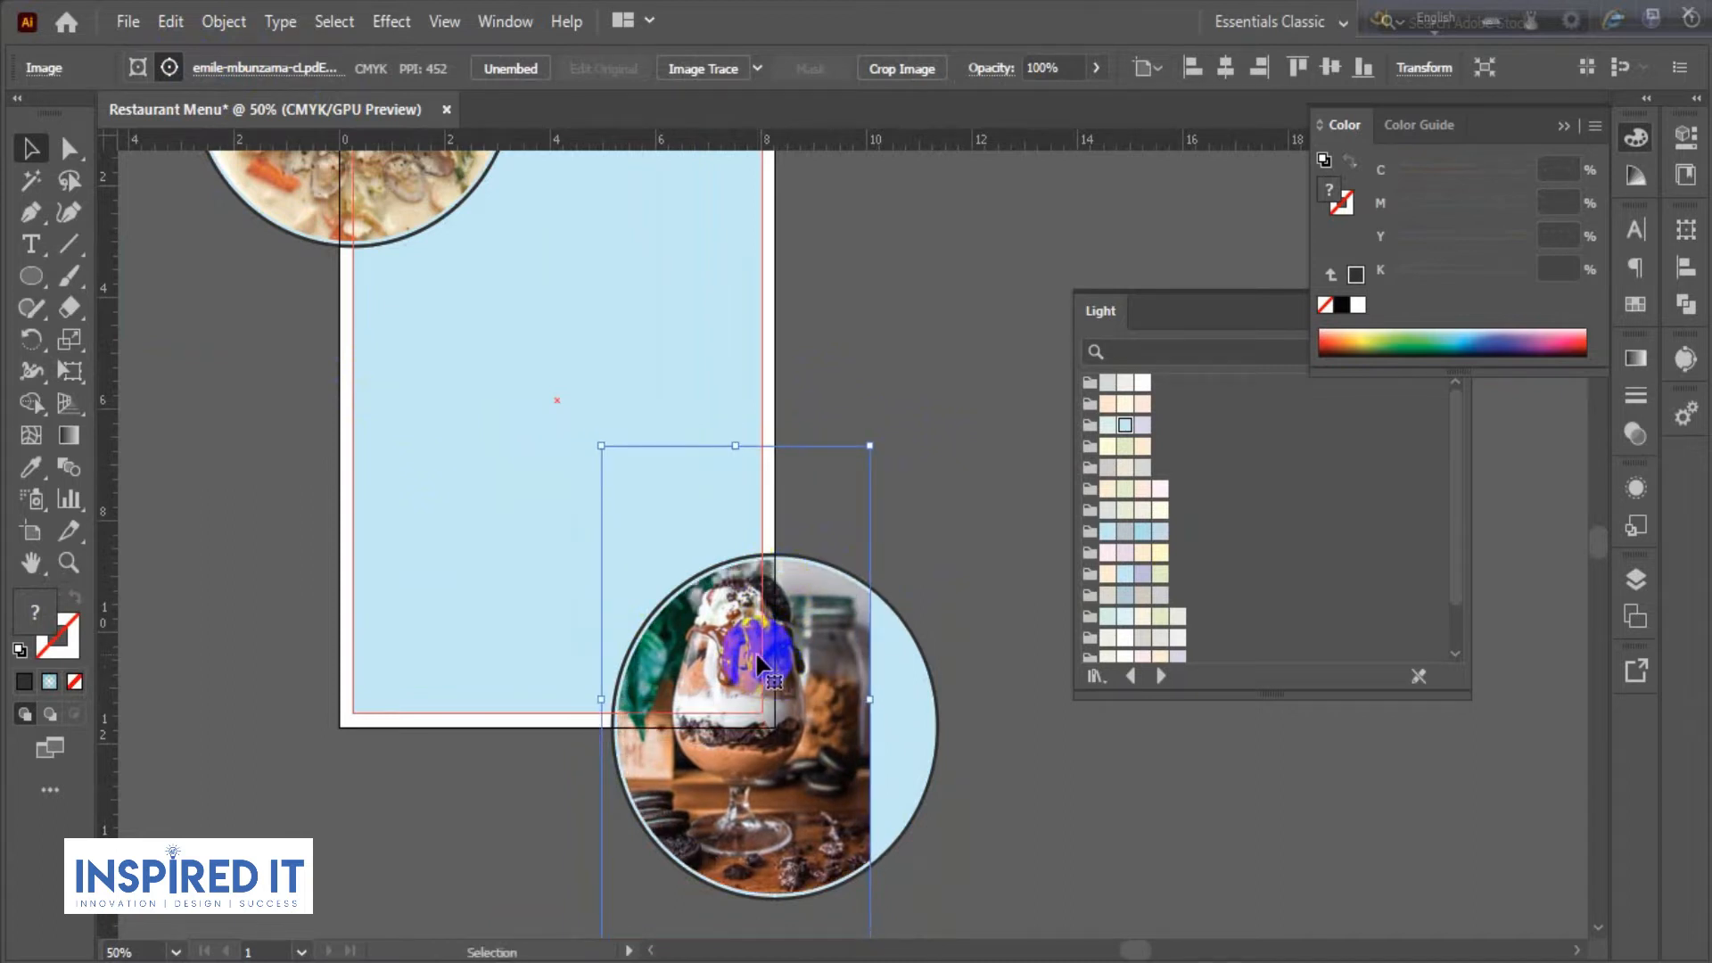
left_click(945, 383)
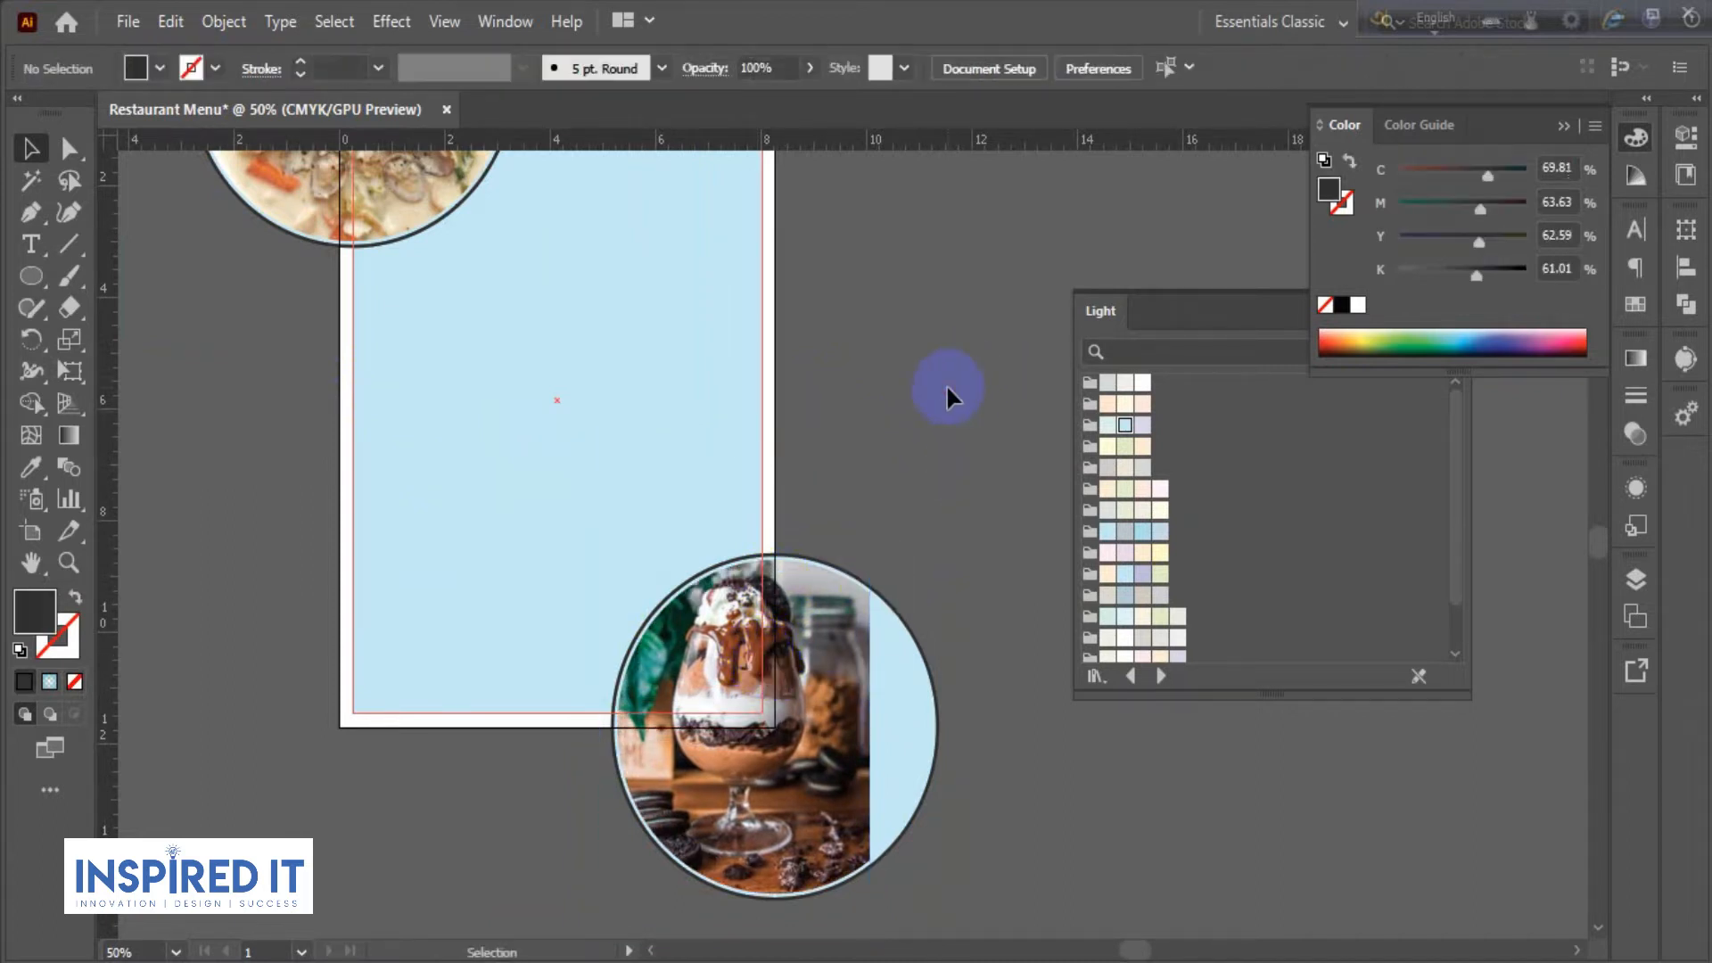
- Group the ring circles and the clipped soup photo at the artboard's top-left corner
key("ctrl+minus")
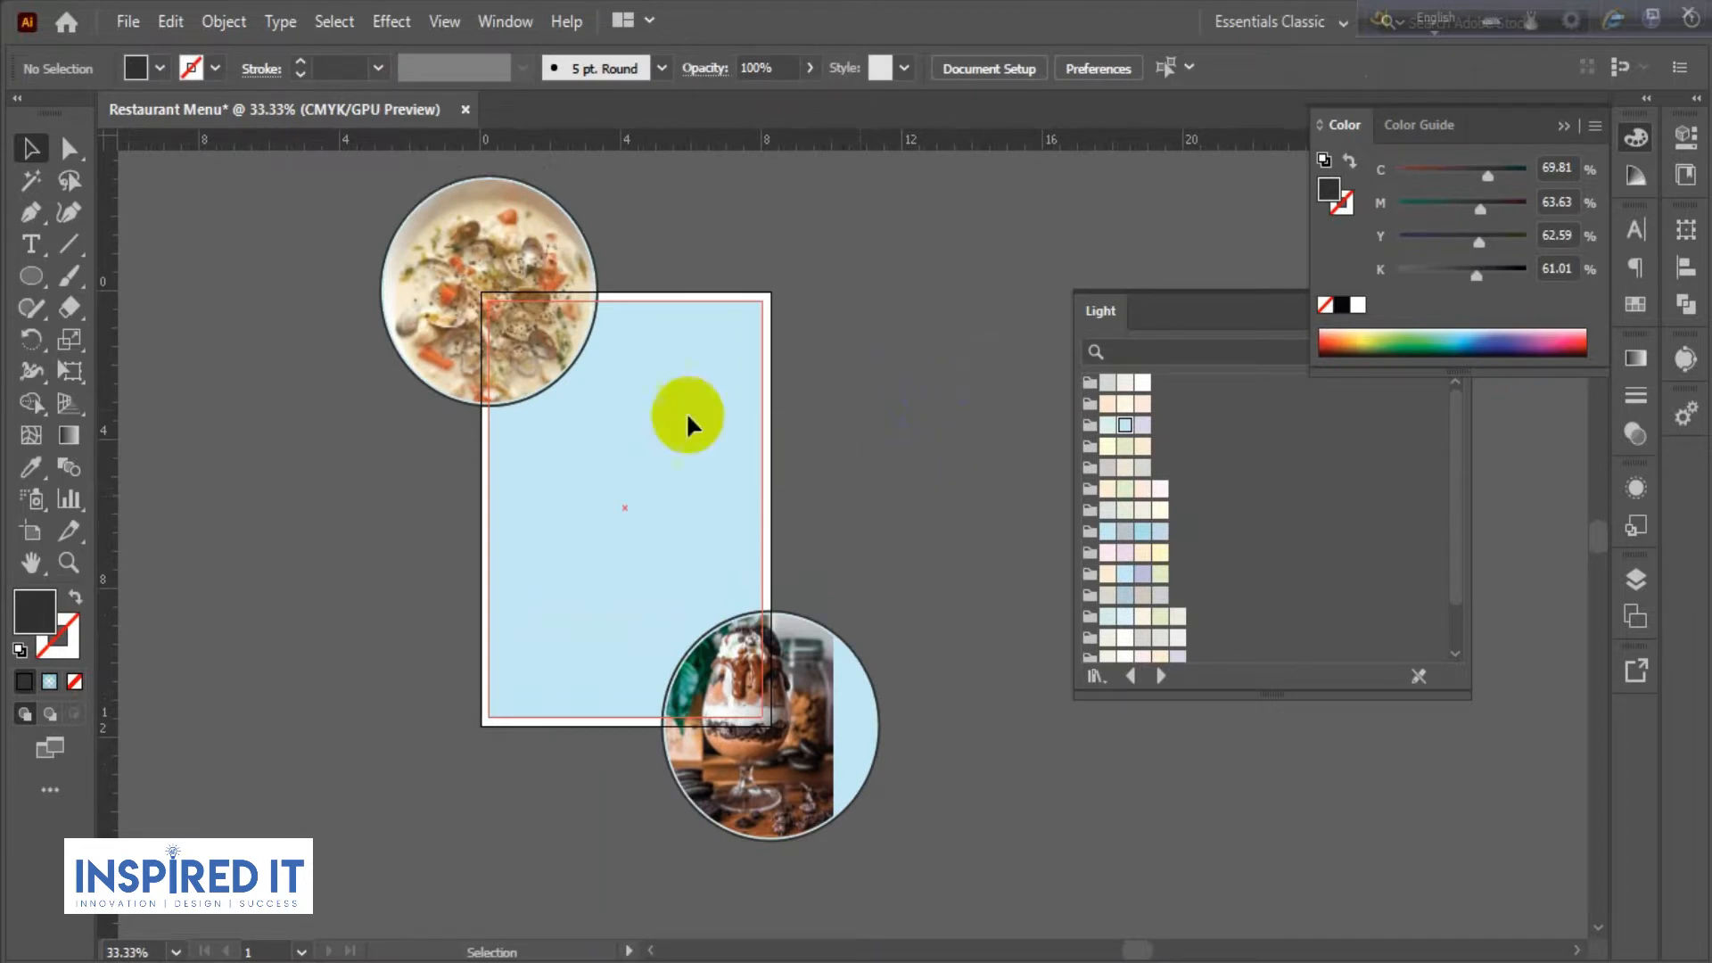
left_click(35, 282)
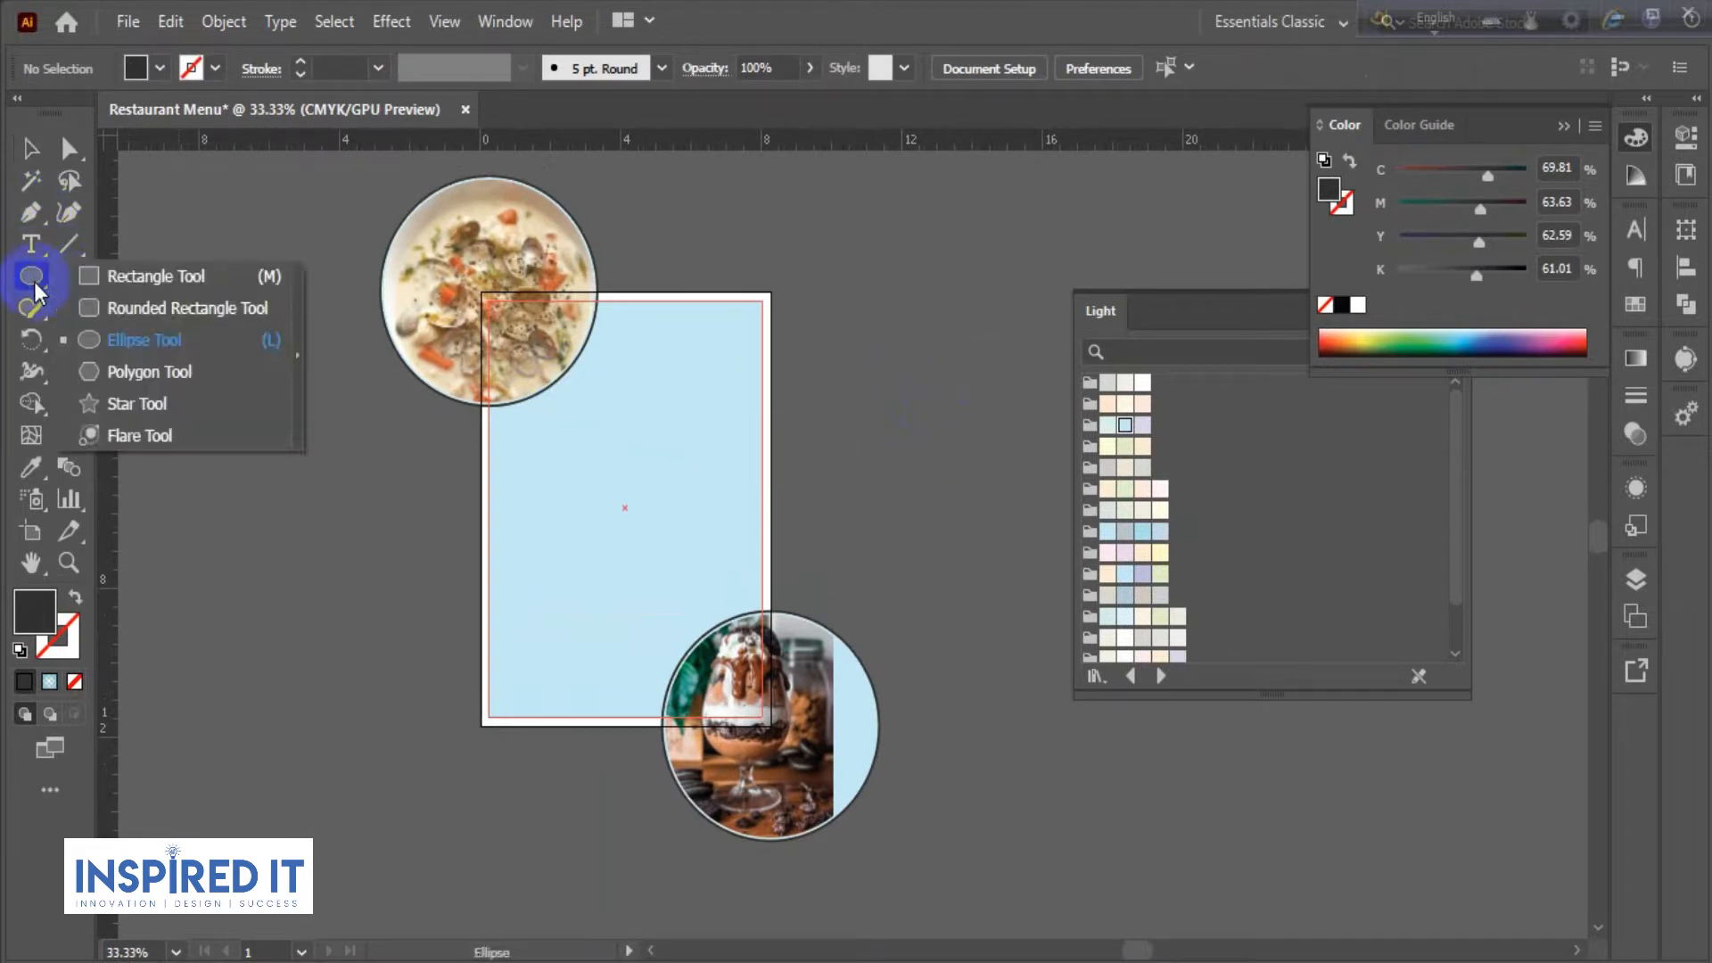
left_click(132, 271)
left_click(32, 150)
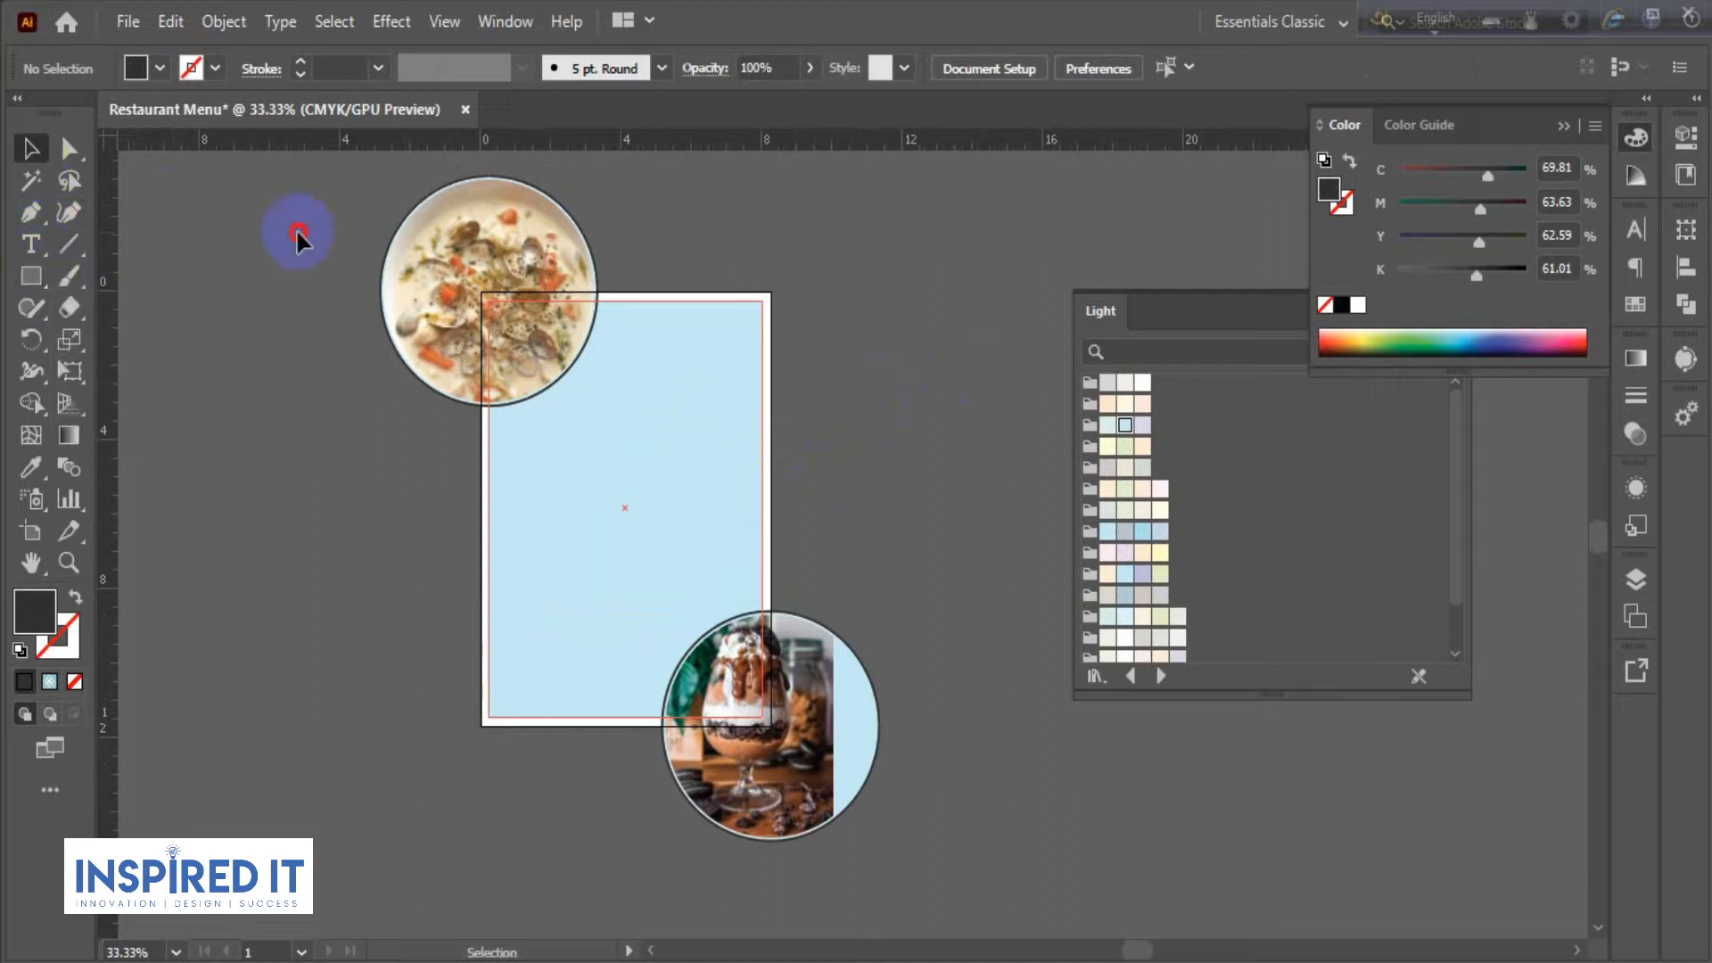
left_click(565, 250)
left_click(888, 665)
left_click_drag(361, 183, 772, 233)
left_click(930, 270)
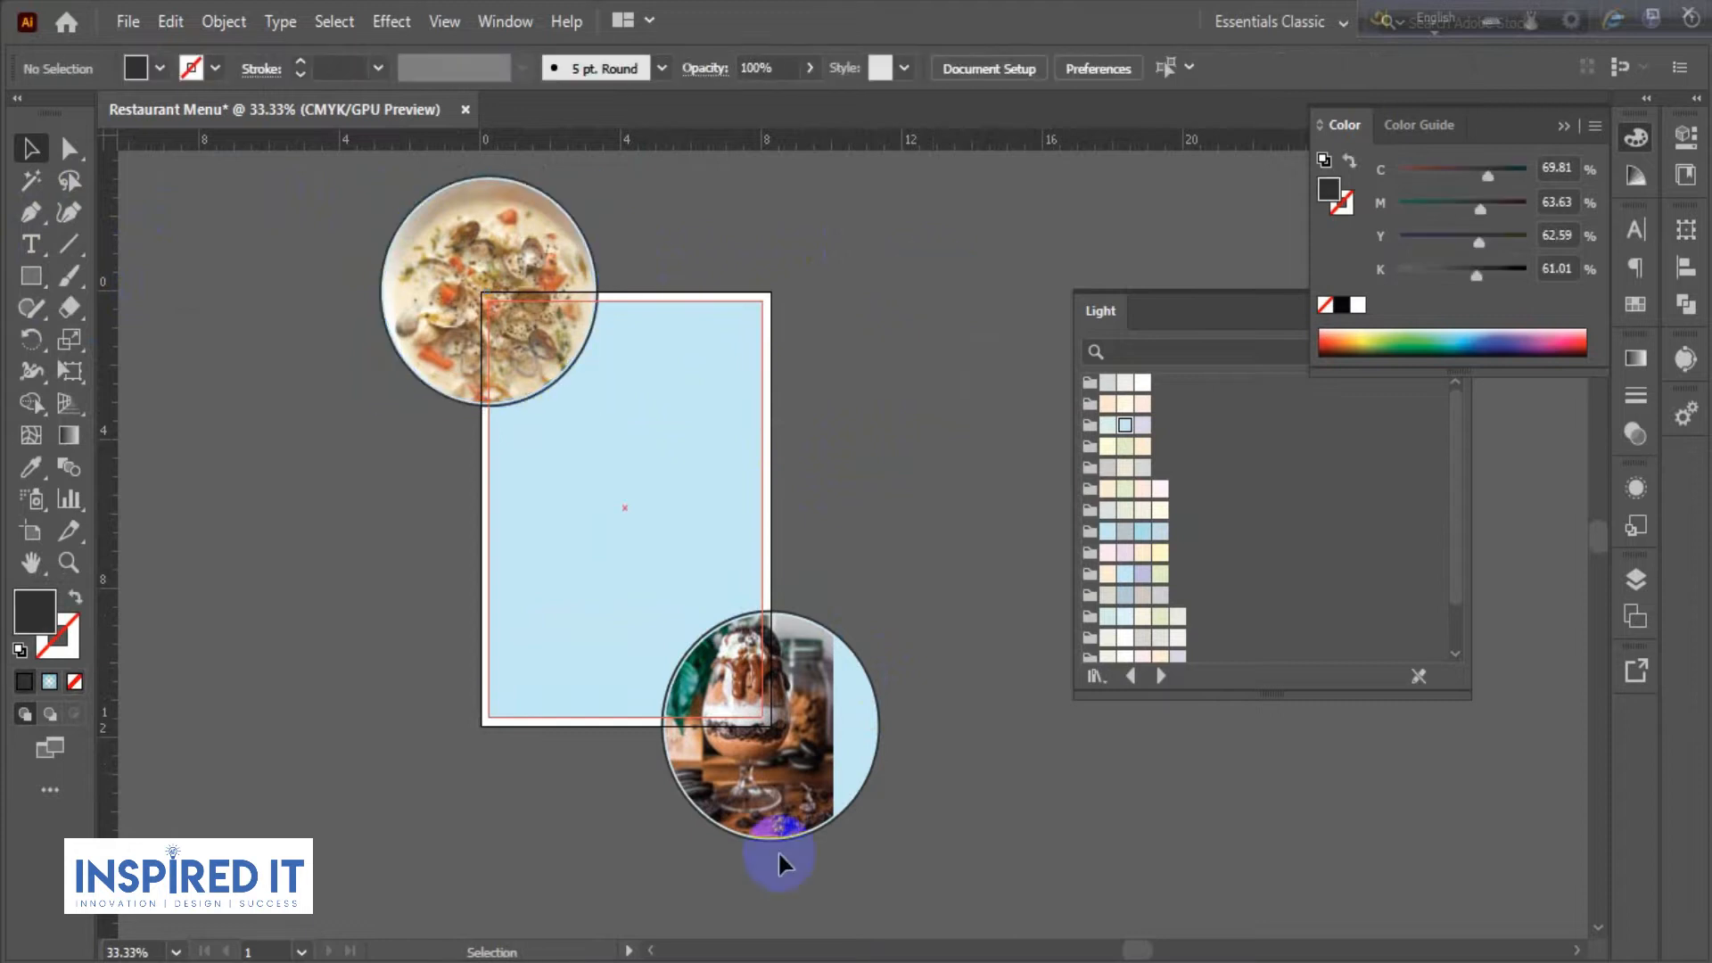
- Group the bottom-right ring circles with the clipped dessert photo, and combine both corner groups into one group
left_click_drag(1014, 722, 979, 765)
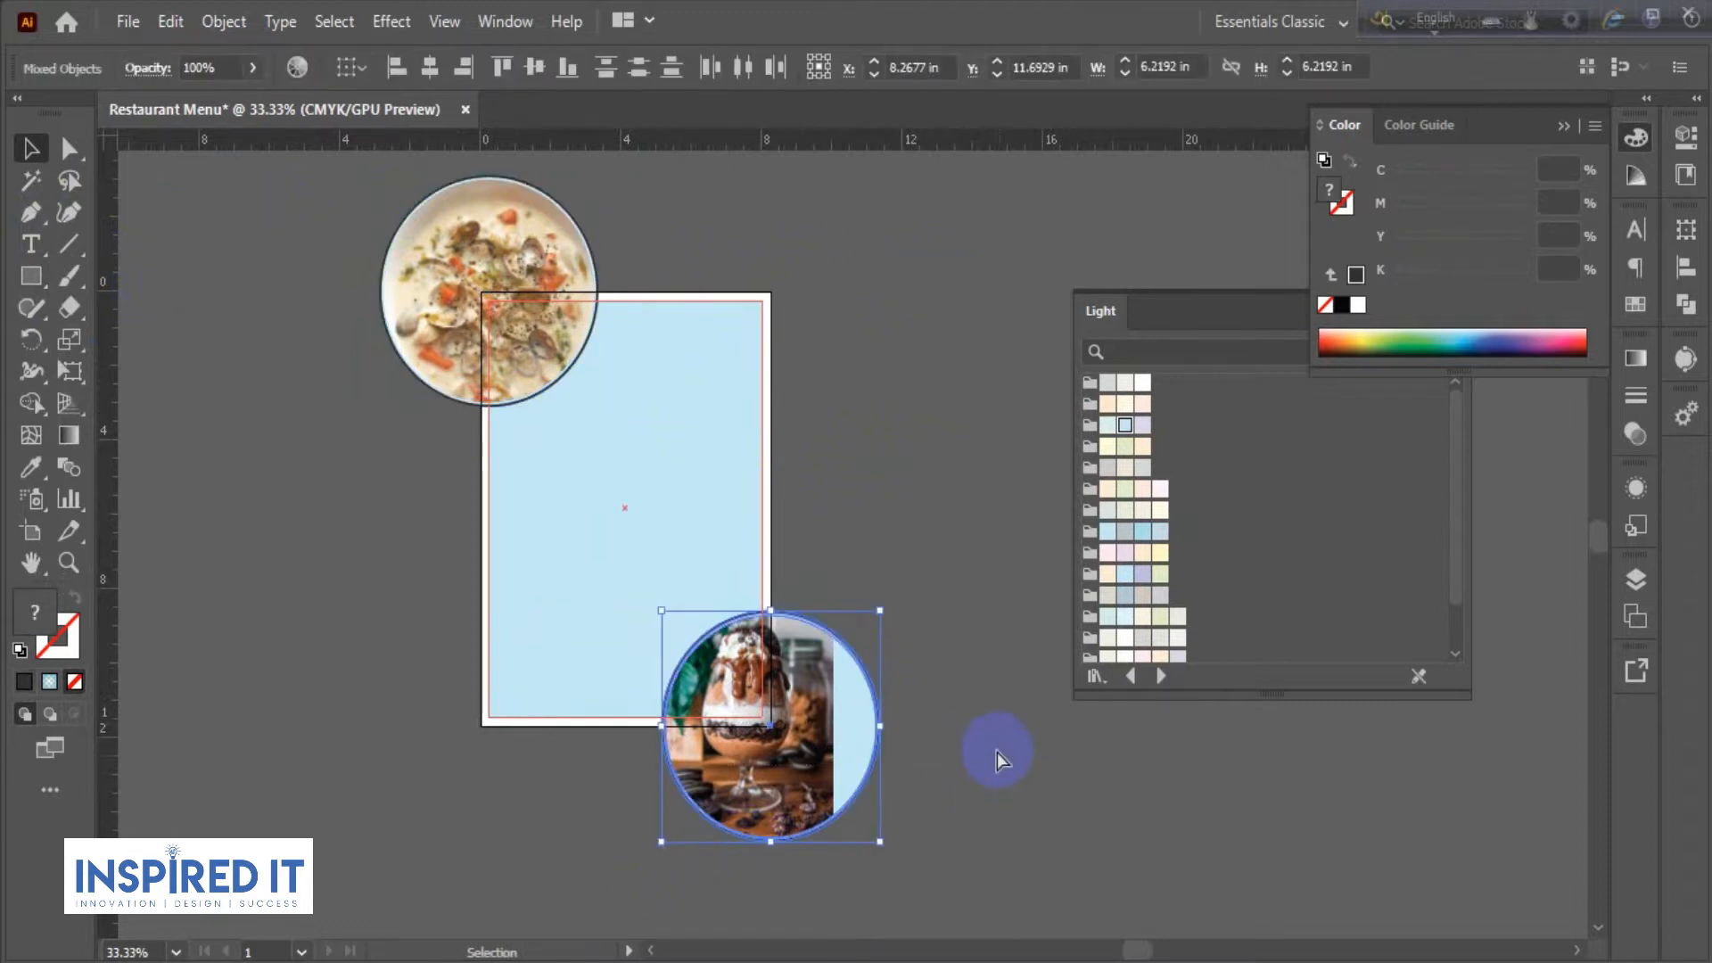
left_click(995, 750)
left_click(568, 345, "shift")
left_click(815, 700, "shift")
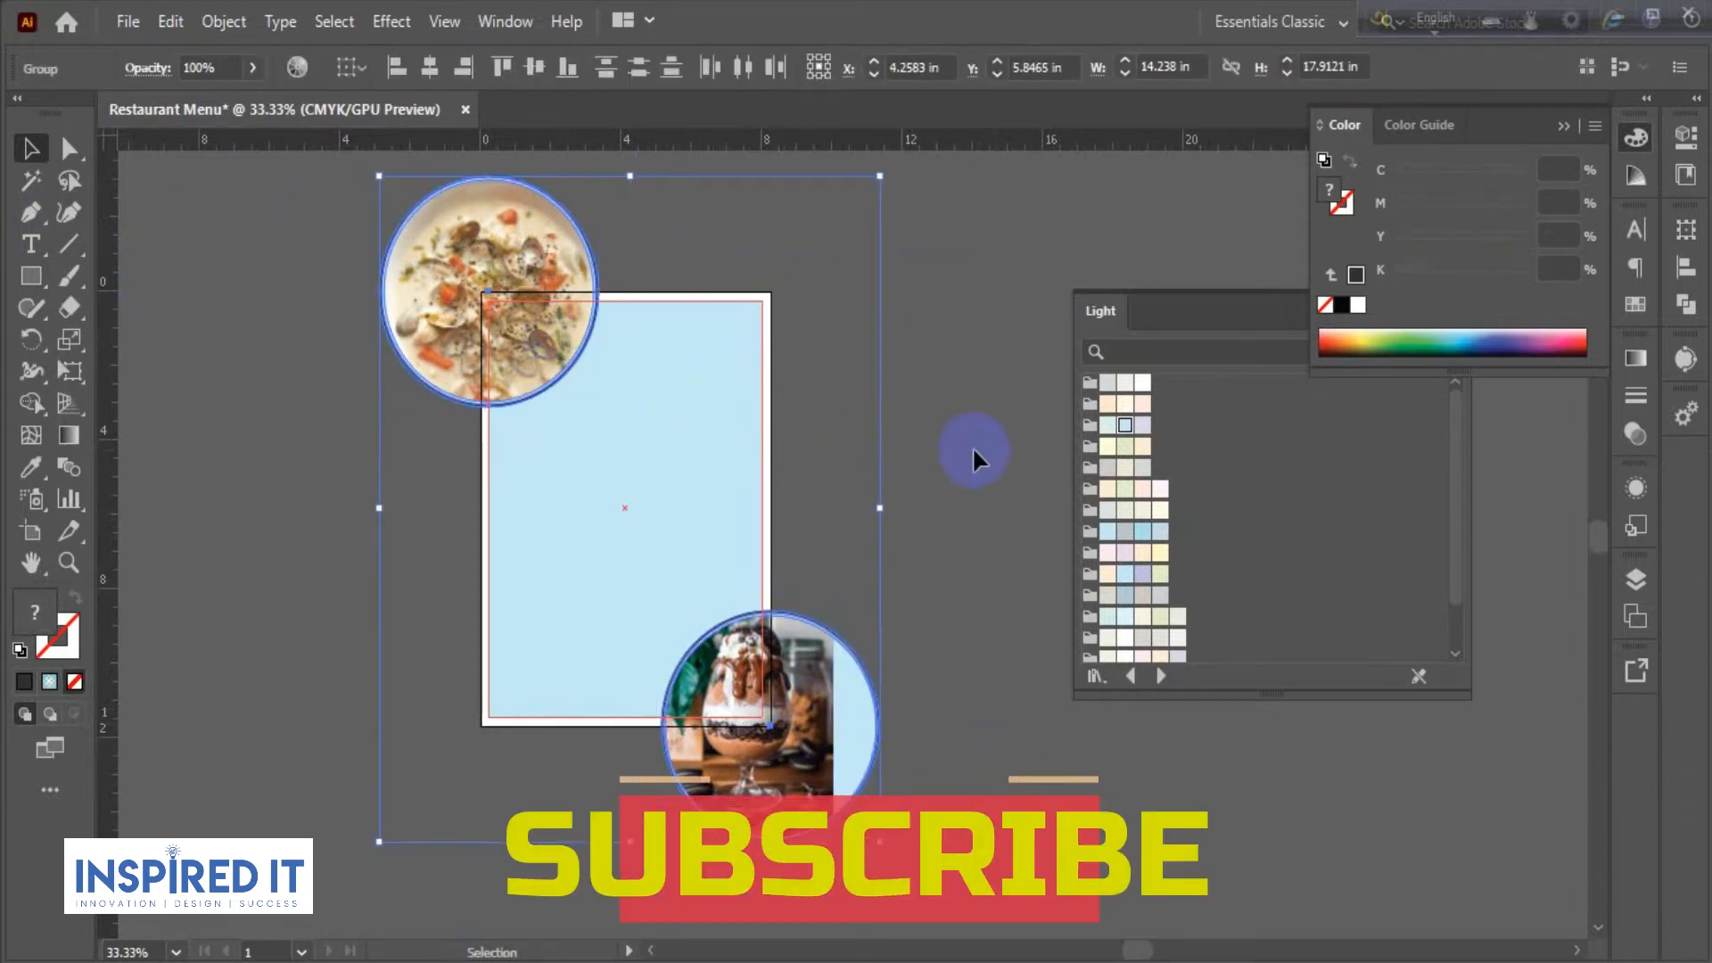
left_click(979, 457)
- Draw a rectangle covering the whole artboard, about 8.27 × 11.69 in
left_click(30, 276)
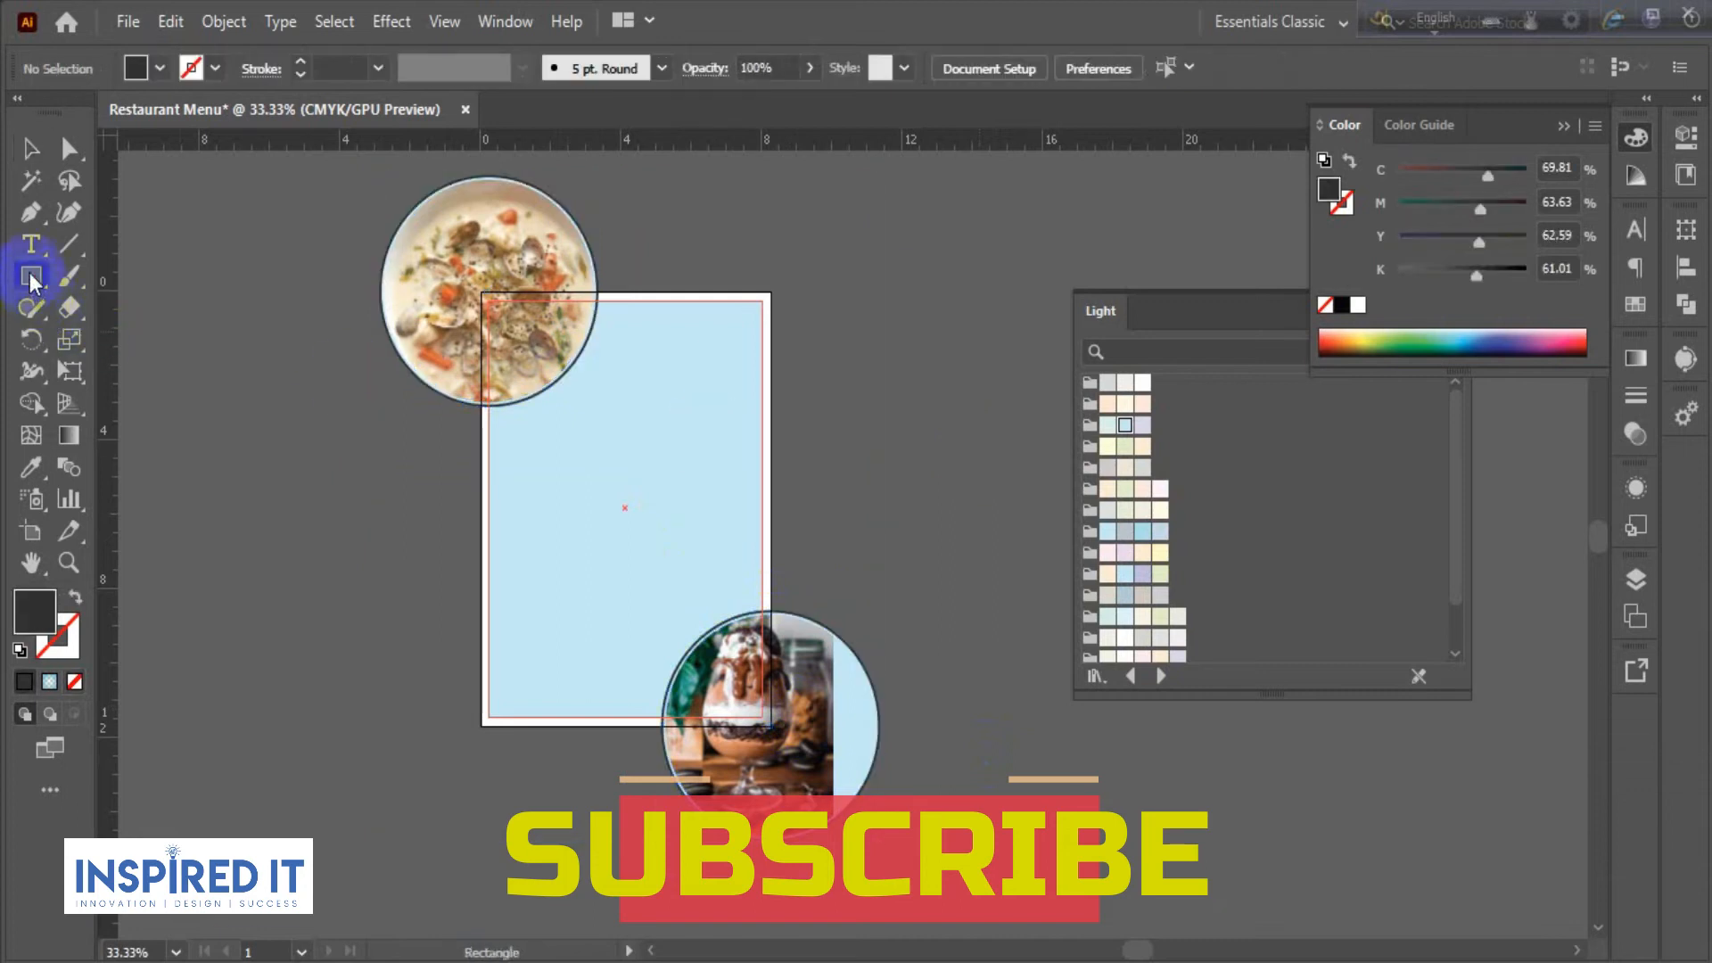
left_click_drag(482, 296, 772, 725)
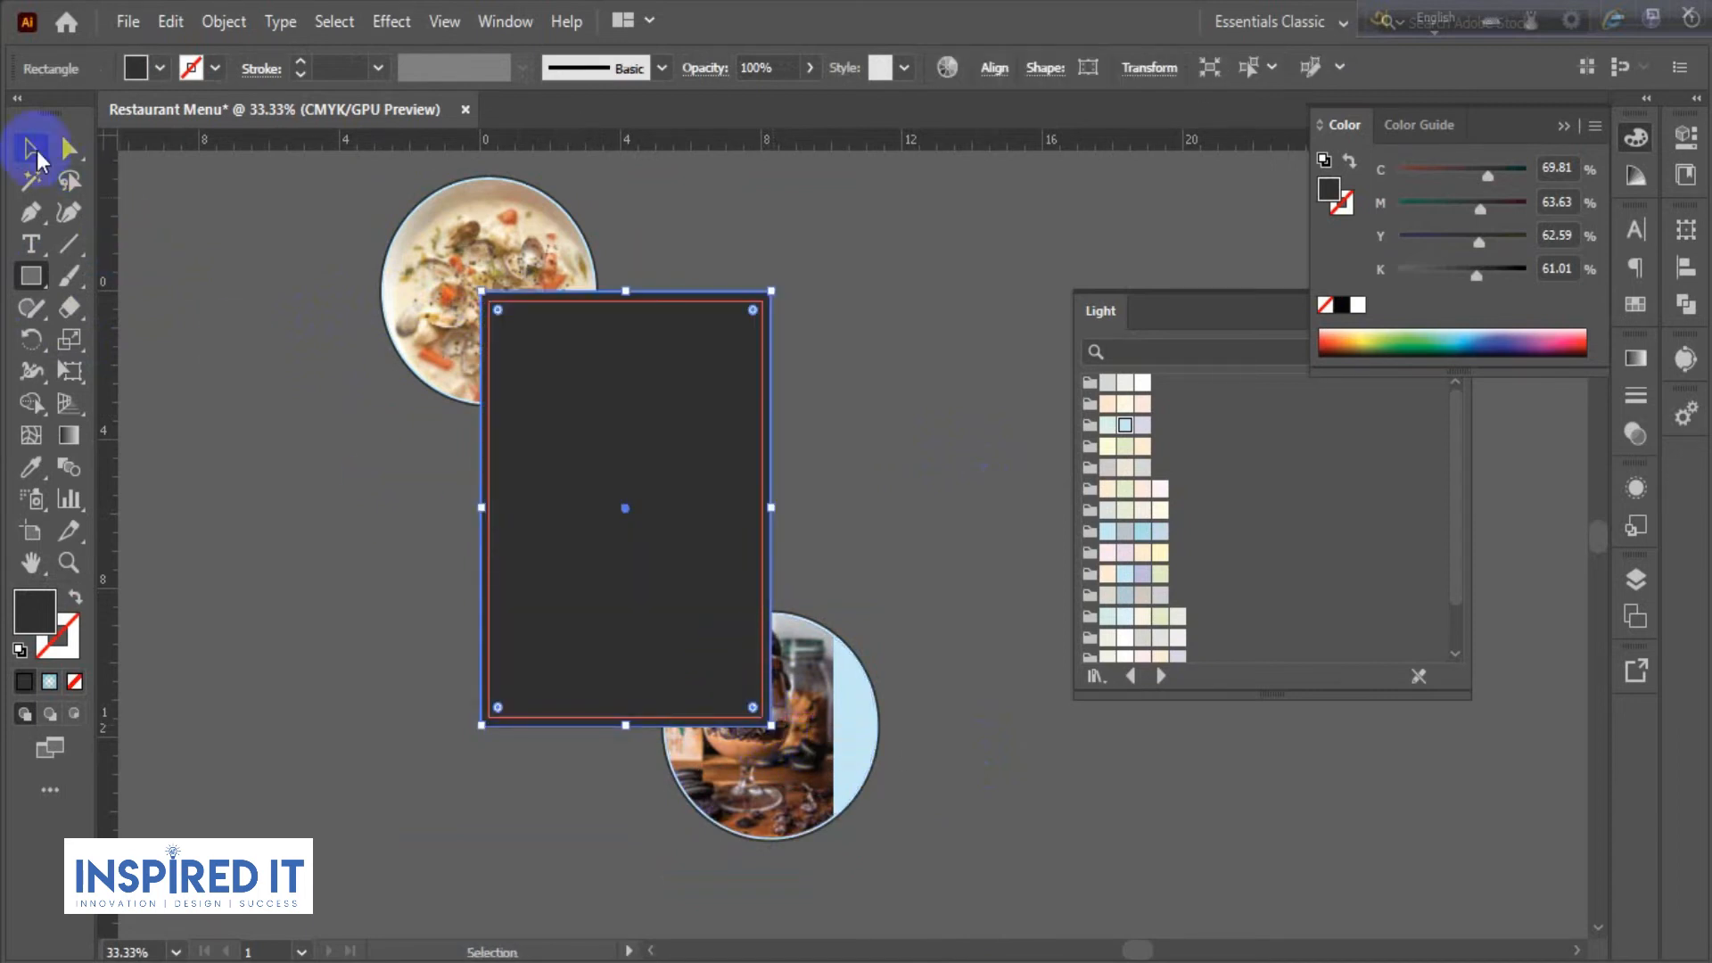
left_click(34, 153)
- Clip the grouped corner circles to the artboard-sized rectangle with a clipping mask
left_click(229, 287)
left_click(517, 227, "shift")
left_click(711, 353, "shift")
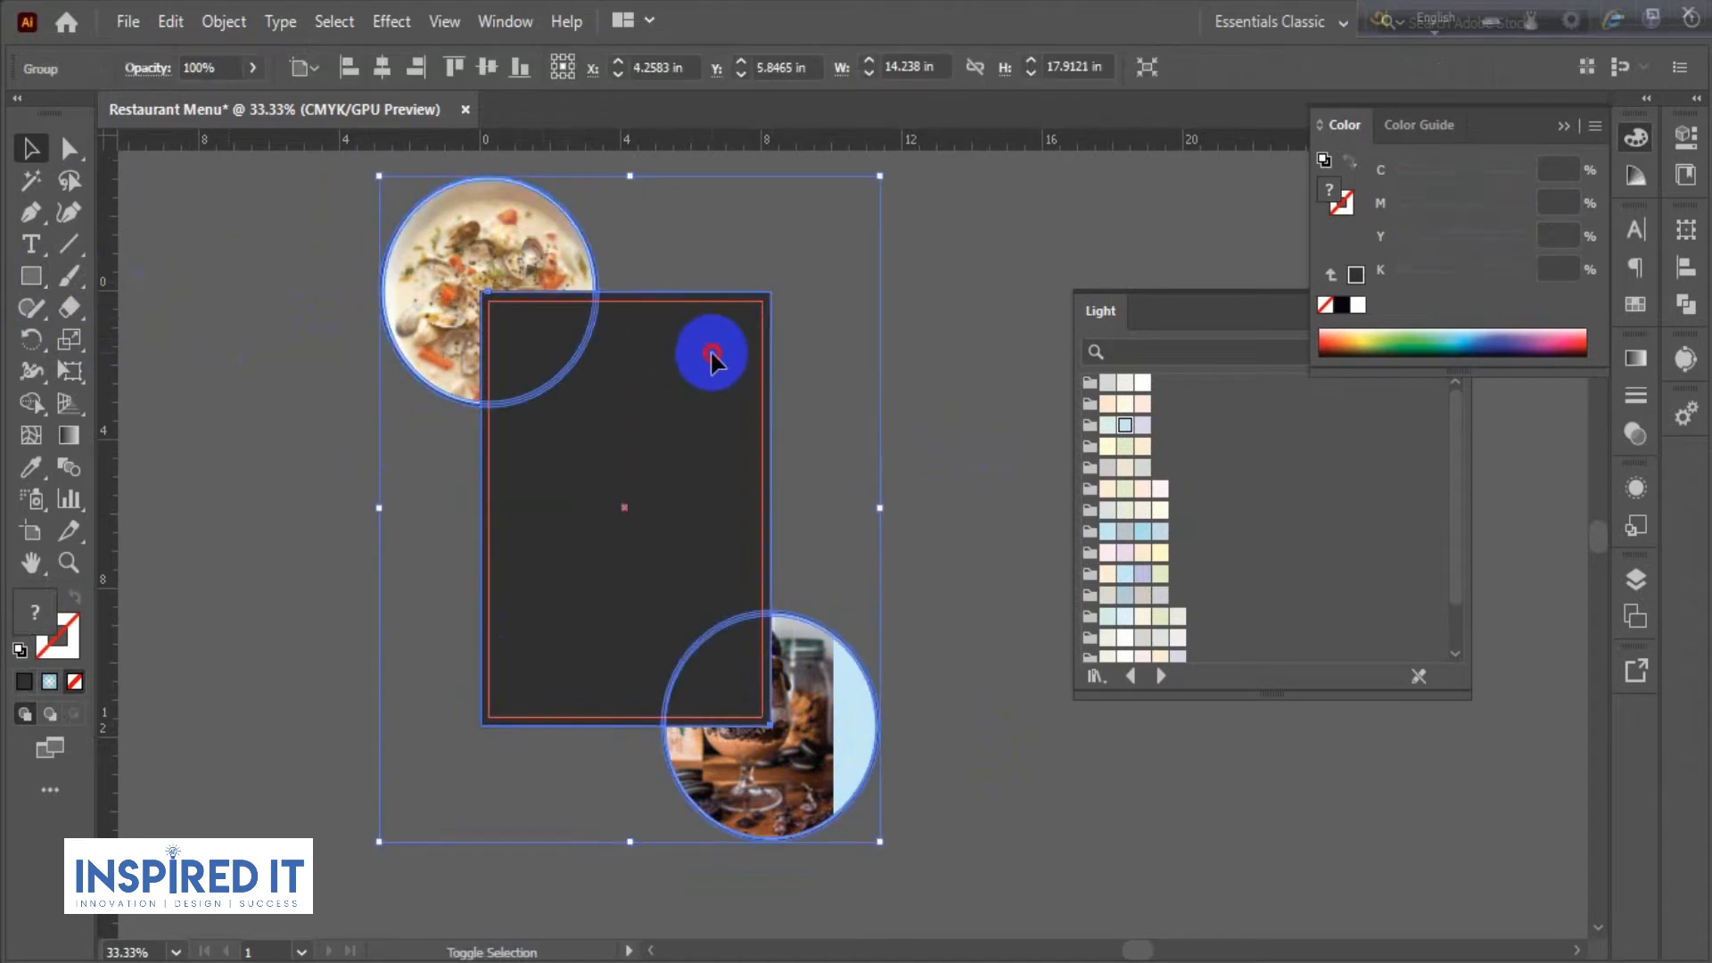
key("ctrl+7")
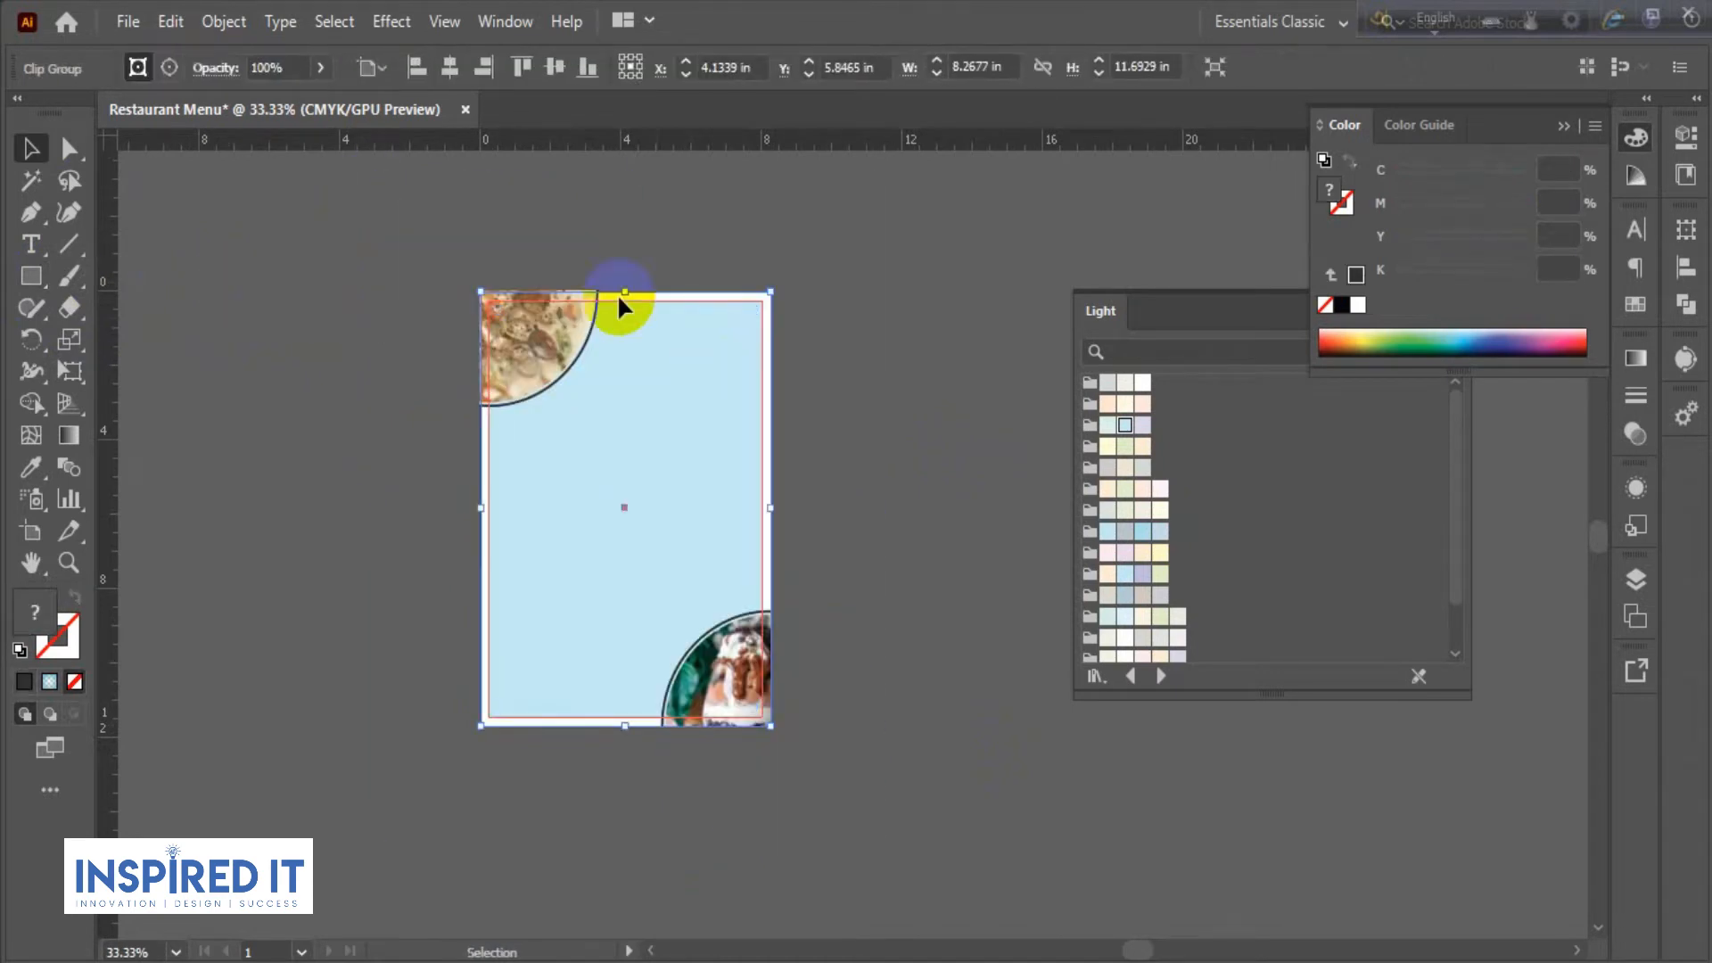
left_click(898, 469)
scroll(854, 626, "up", 1)
left_click_drag(792, 649, 924, 645)
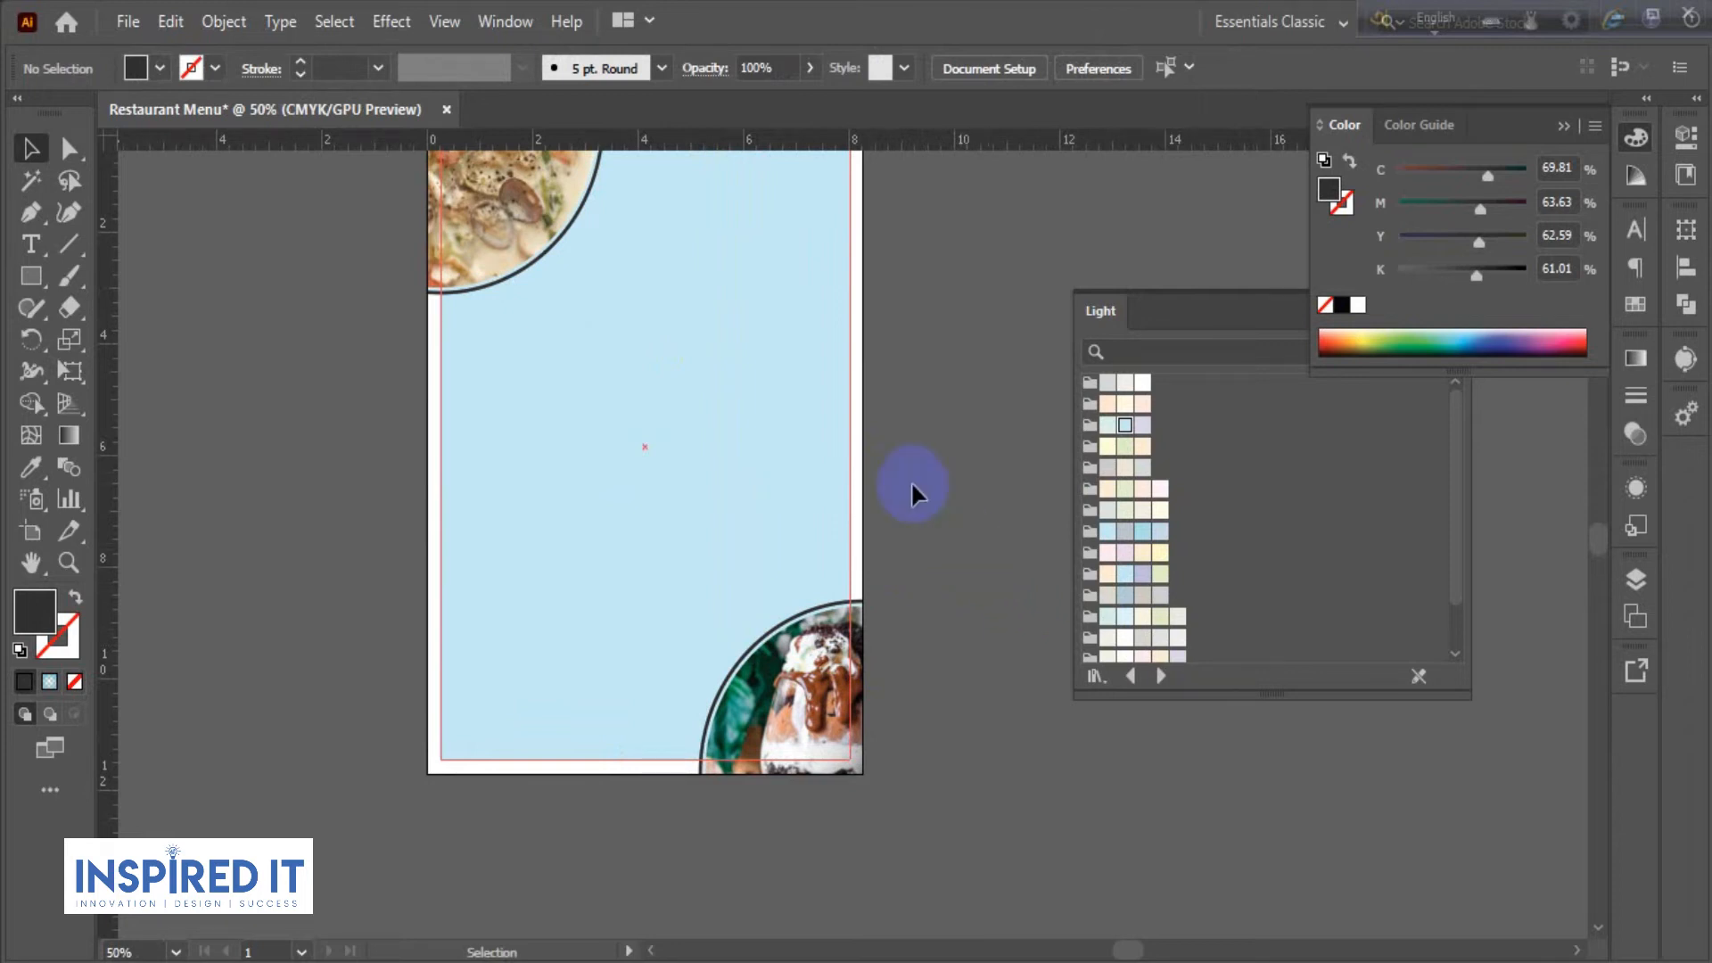
- Collapse the Color panel and the Light swatch library to clear the workspace beside the artboard
scroll(918, 419, "down", 1)
left_click_drag(922, 408, 876, 401)
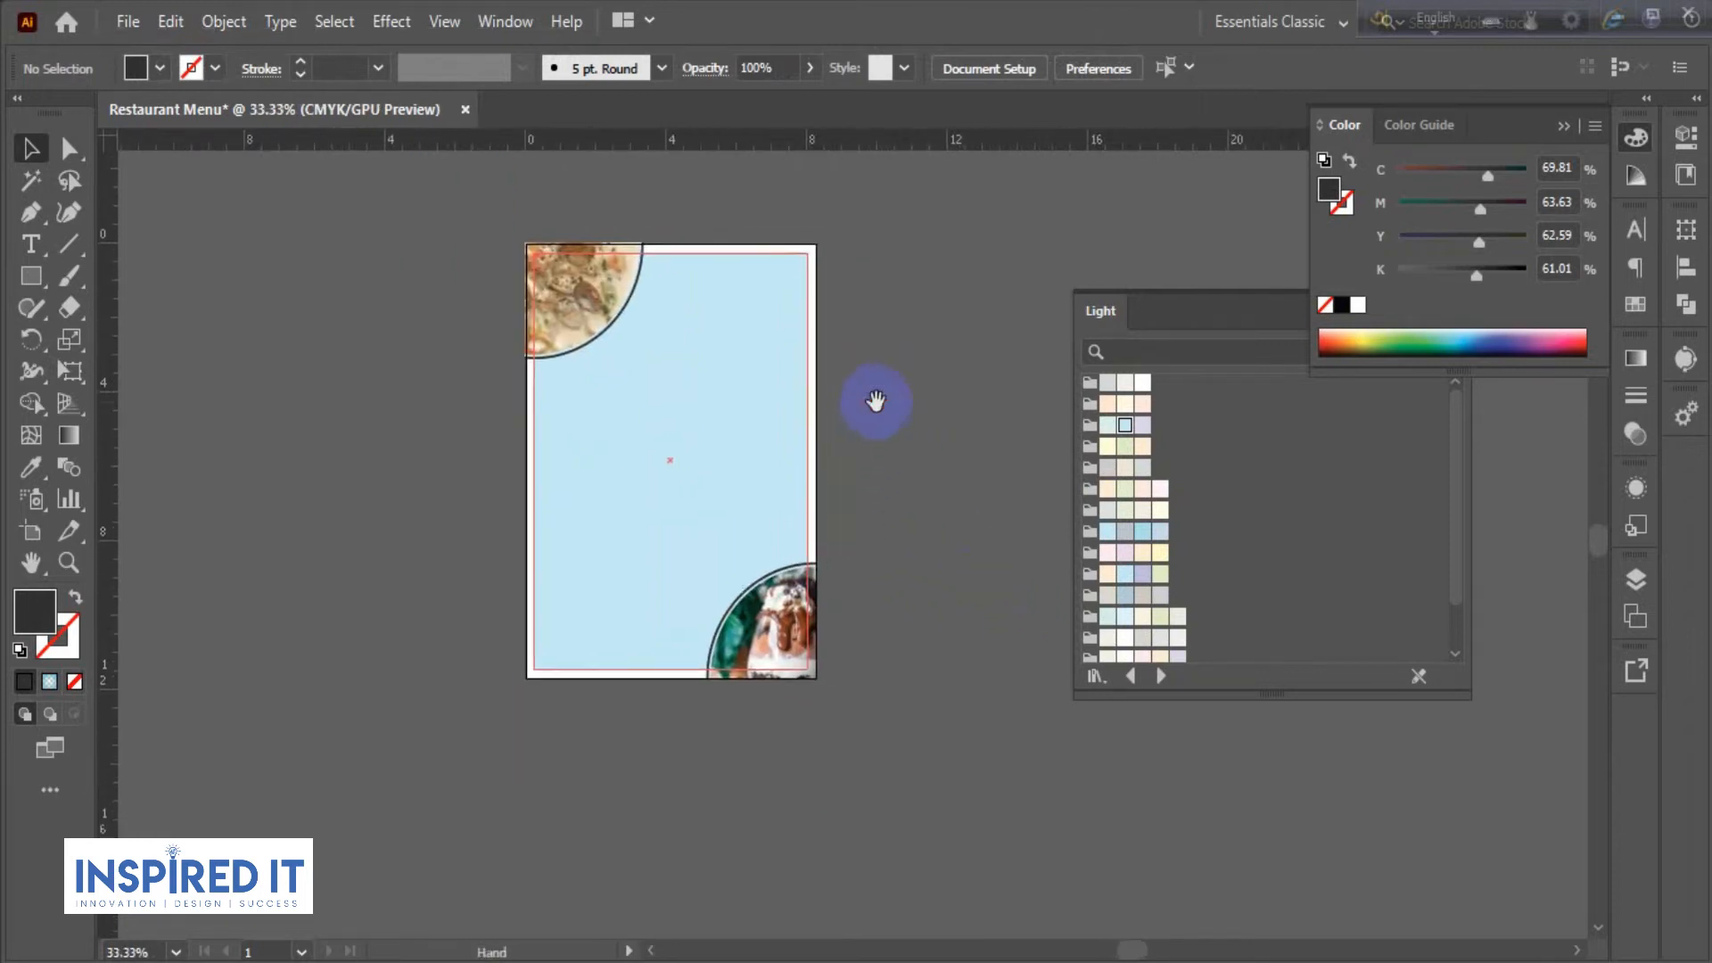
left_click(1636, 136)
left_click(1425, 312)
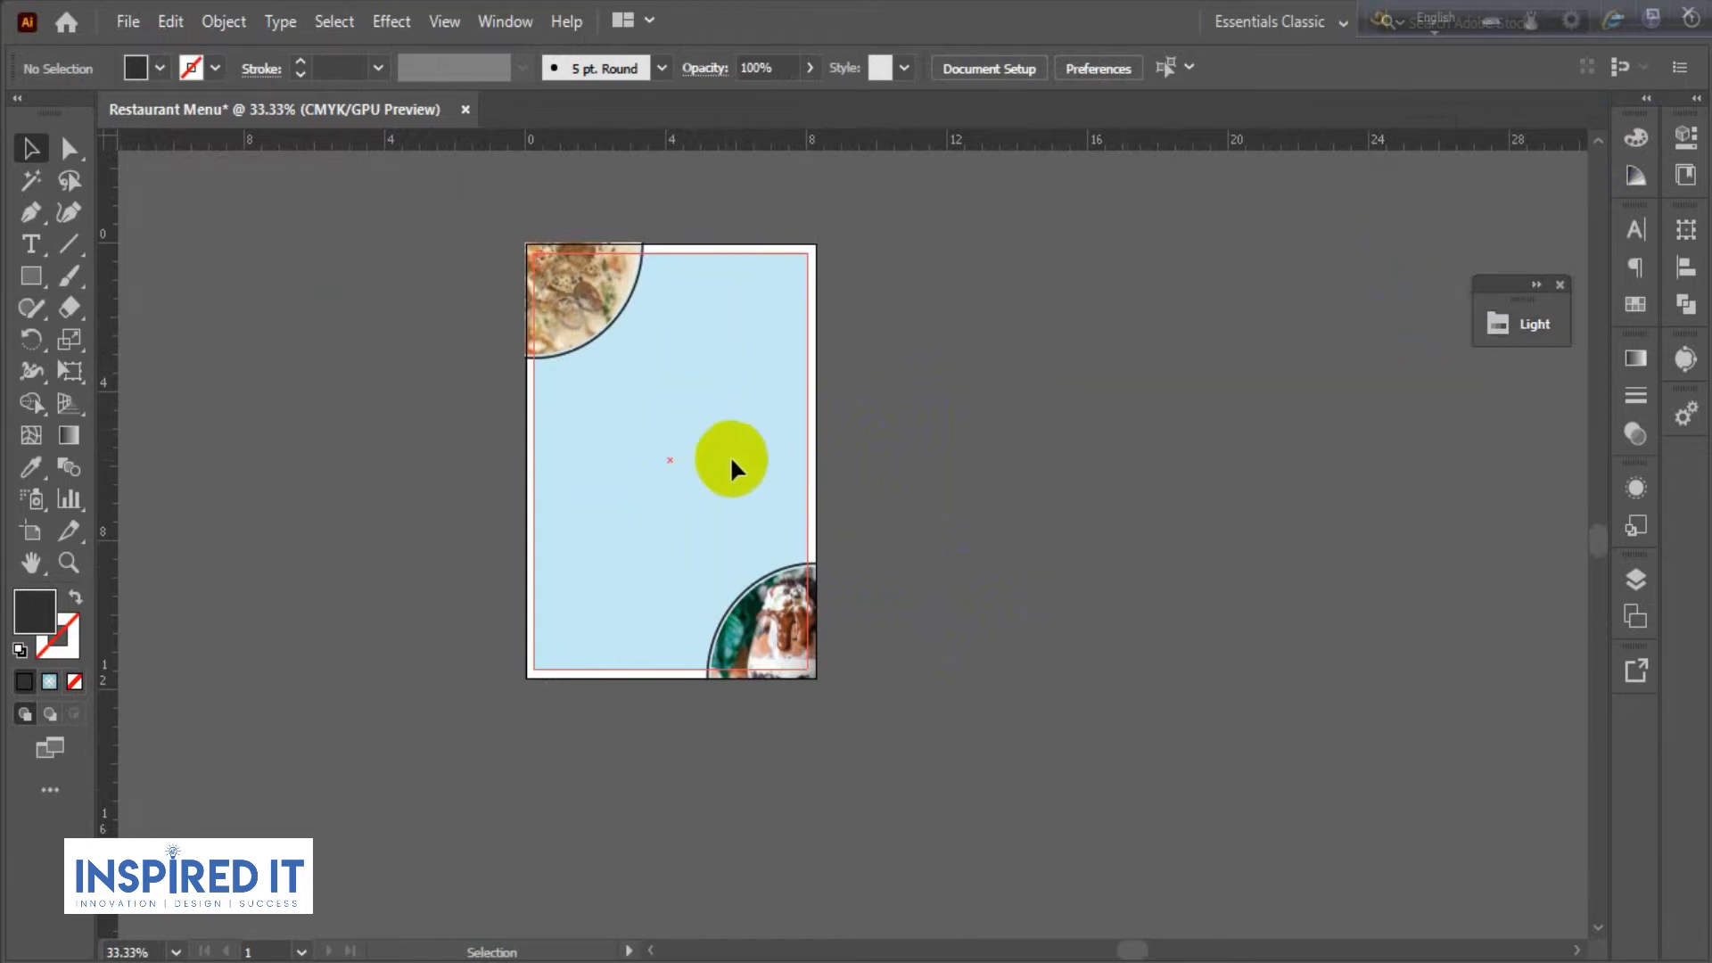
- Place a "Lorem ipsum" point text beside the artboard's right edge and scale it up to about 21.3 pt
key("ctrl+=")
left_click(31, 244)
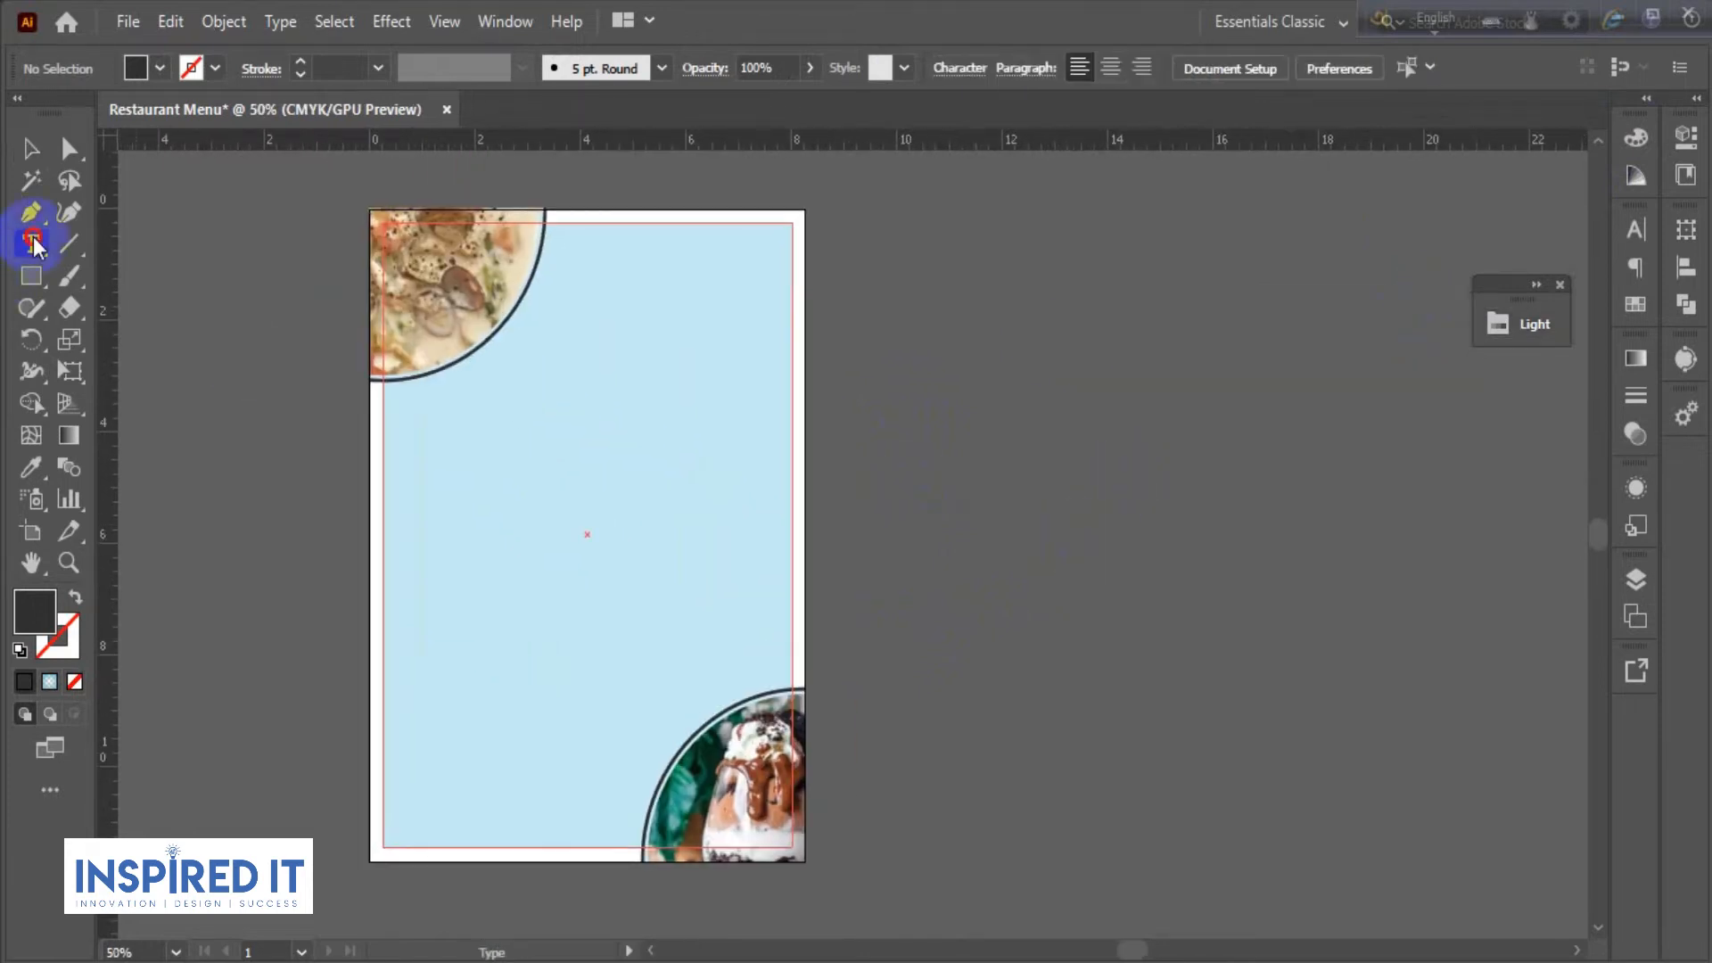
left_click(942, 457)
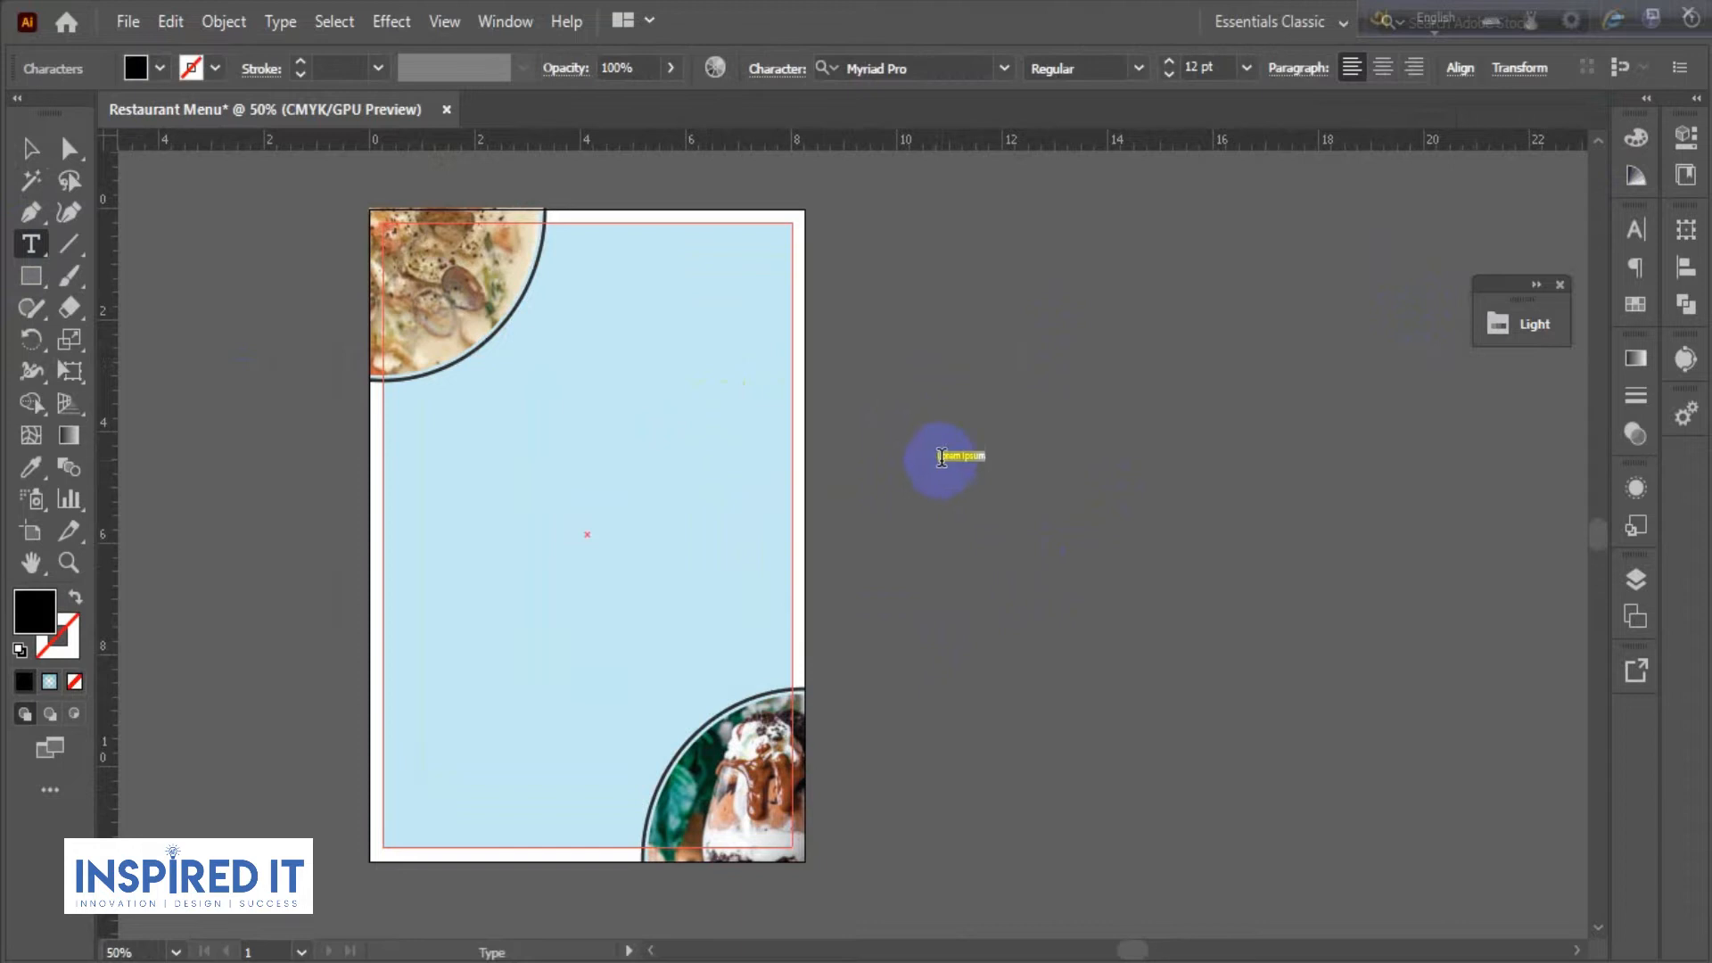
left_click(31, 148)
mouse_move(1003, 458)
left_mouse_down()
mouse_move(992, 477)
mouse_move(1023, 472)
left_mouse_up()
left_click(1024, 511)
- Set the "Lorem ipsum" text's font to Bivoac Regular
scroll(981, 472, "up", 2)
left_click(966, 437)
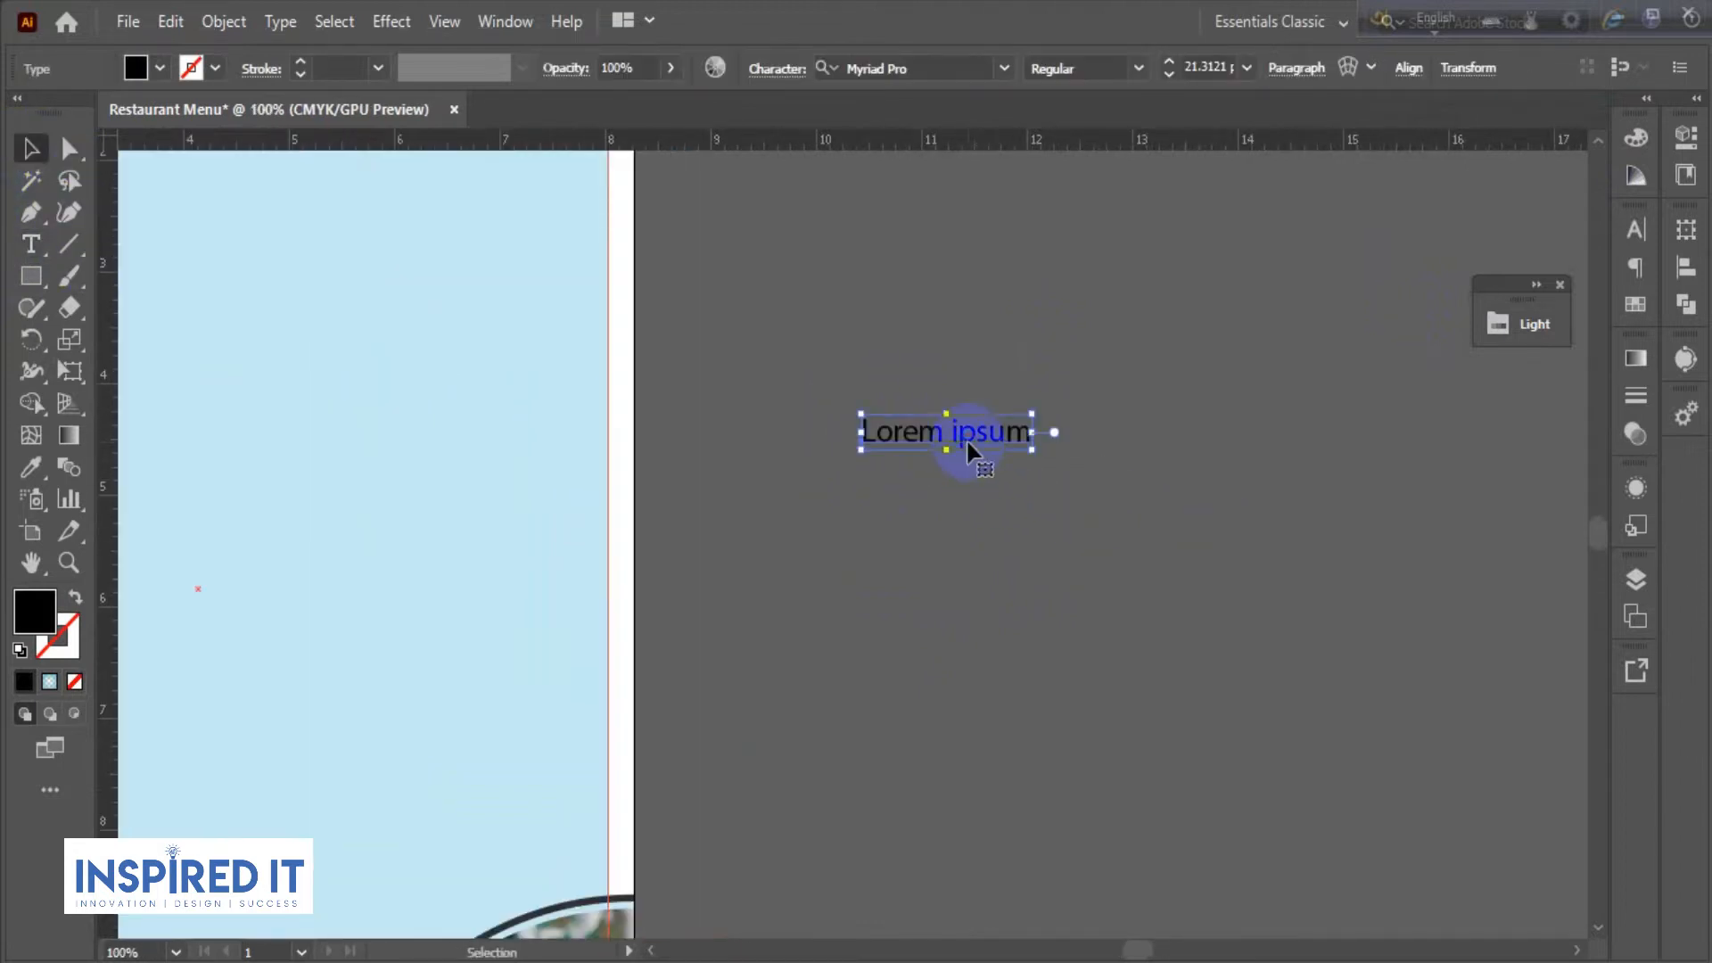
double_click(996, 436)
left_click(31, 148)
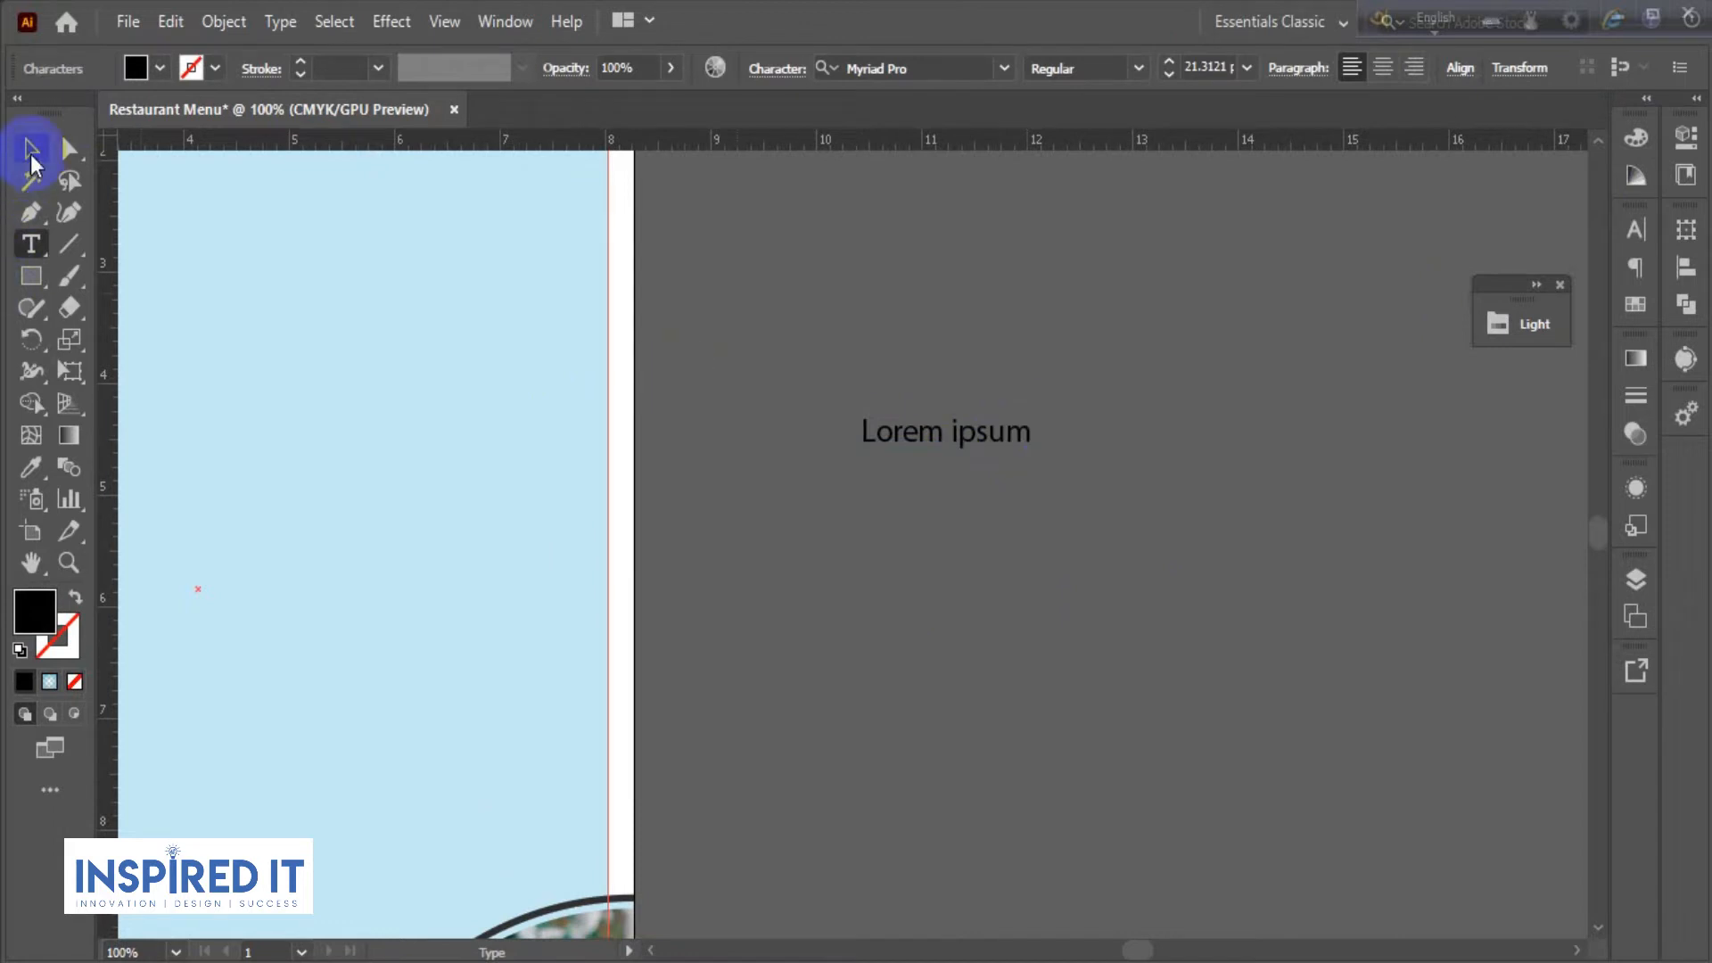
left_click(1636, 231)
left_click(1442, 259)
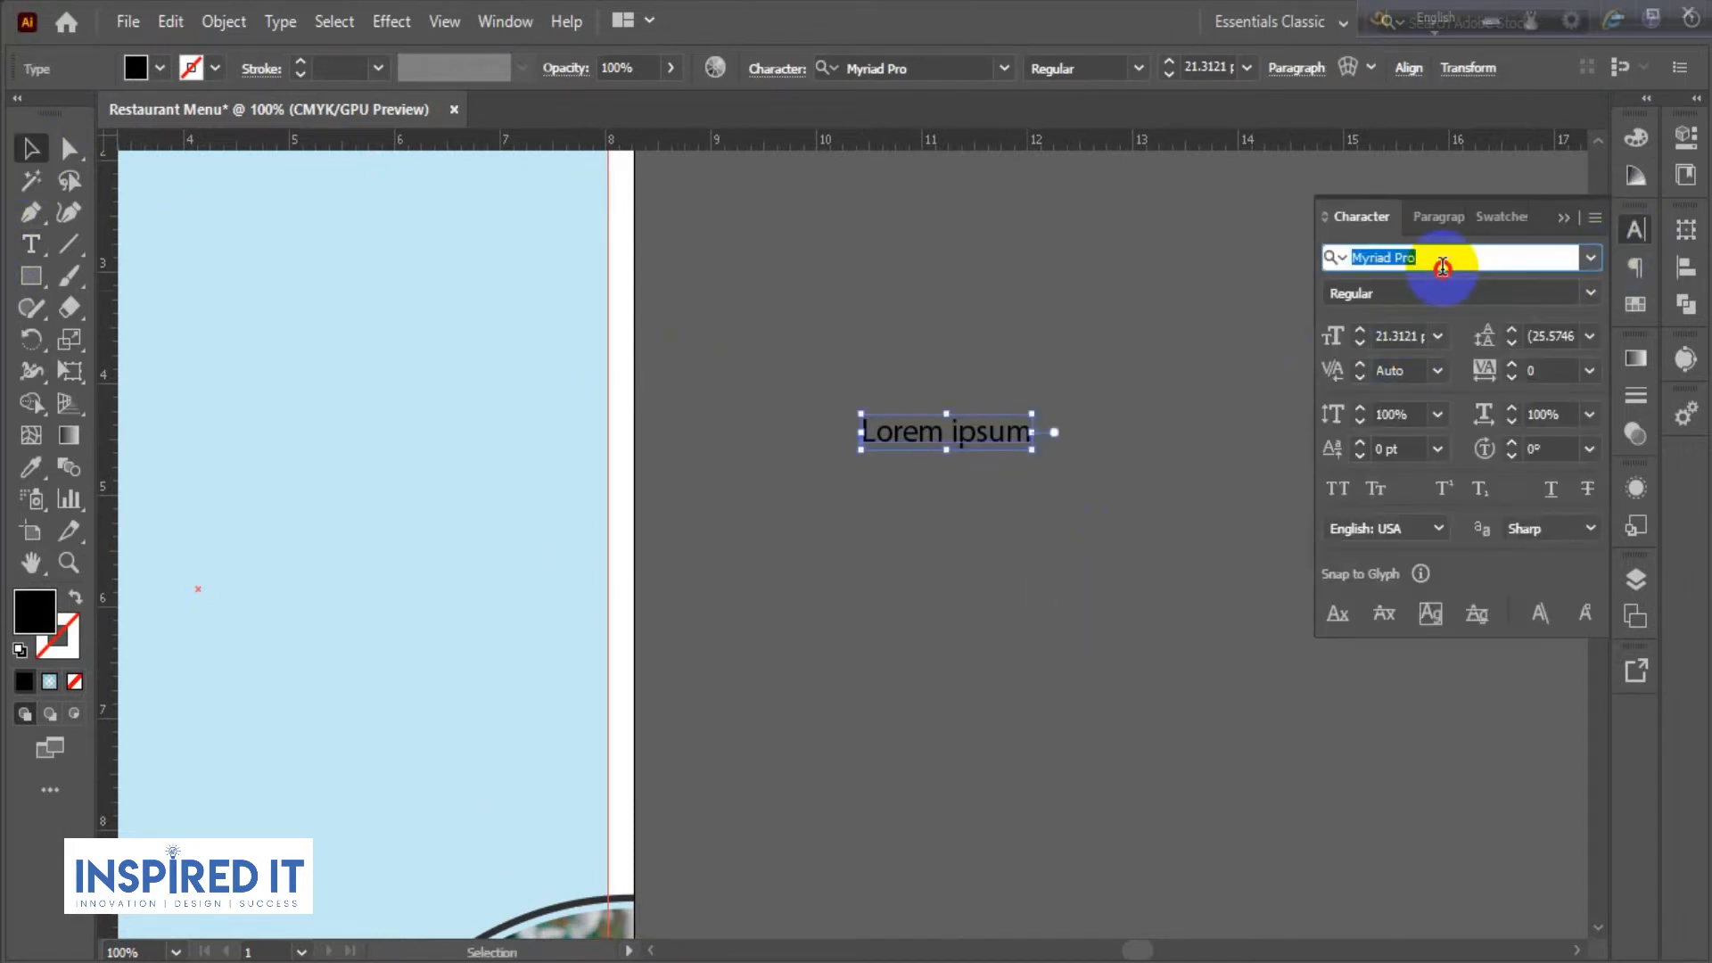
type("bivo")
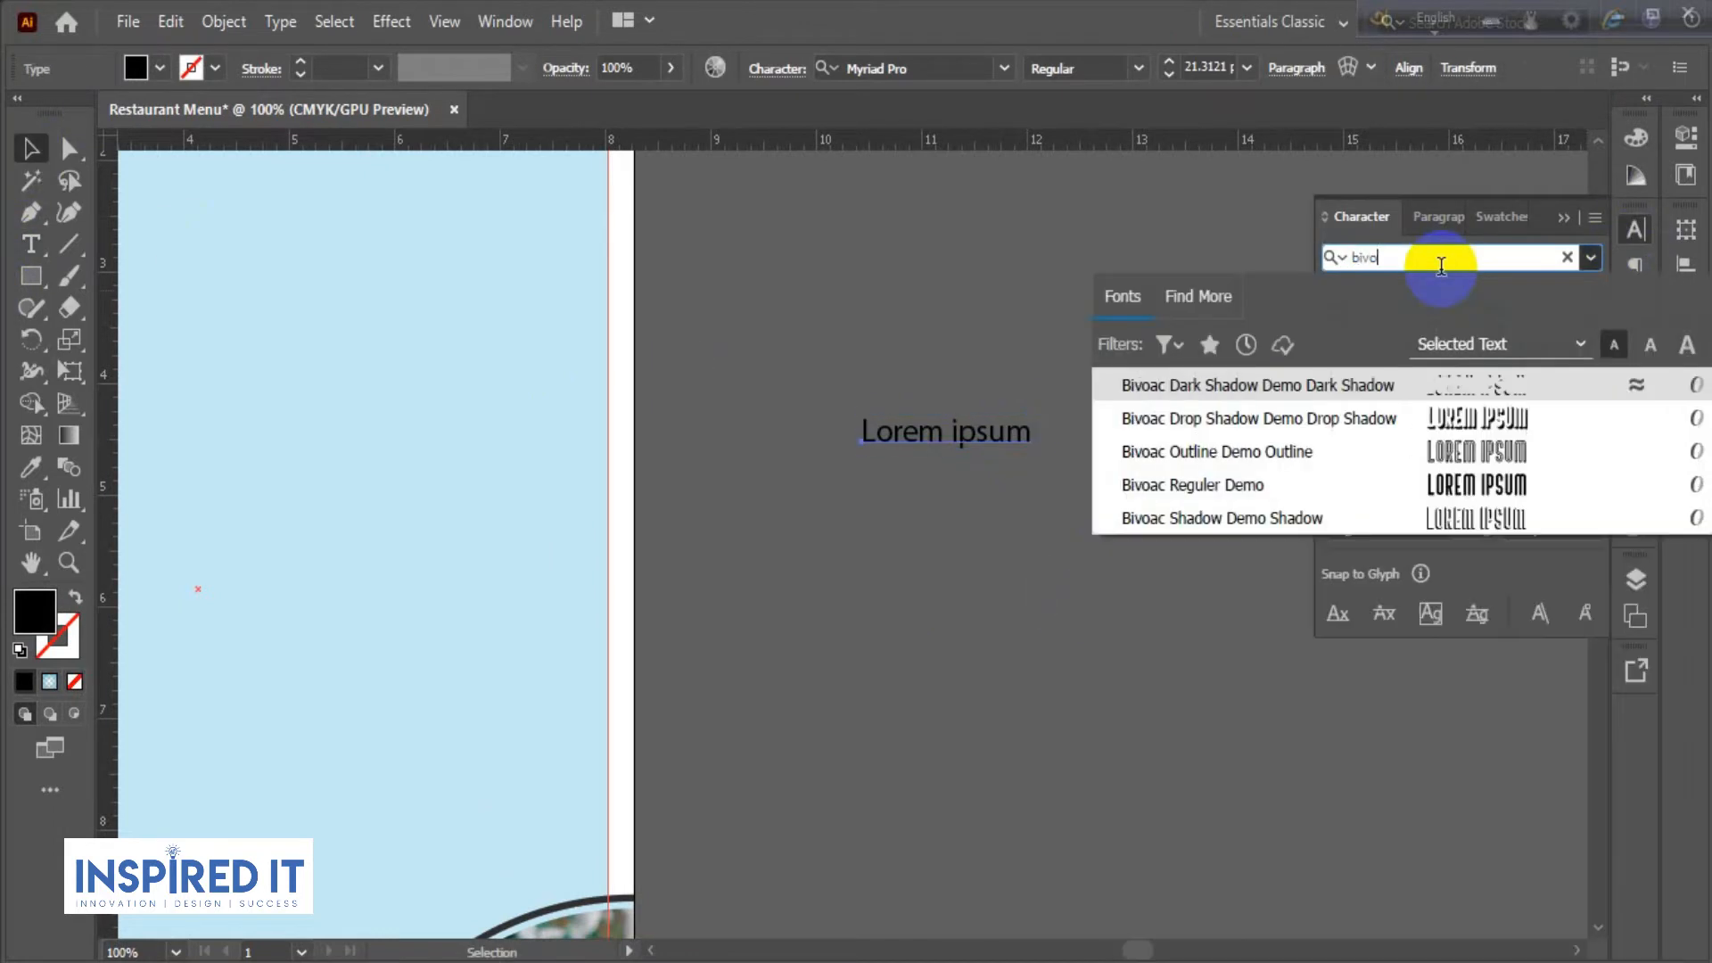
left_click(1195, 484)
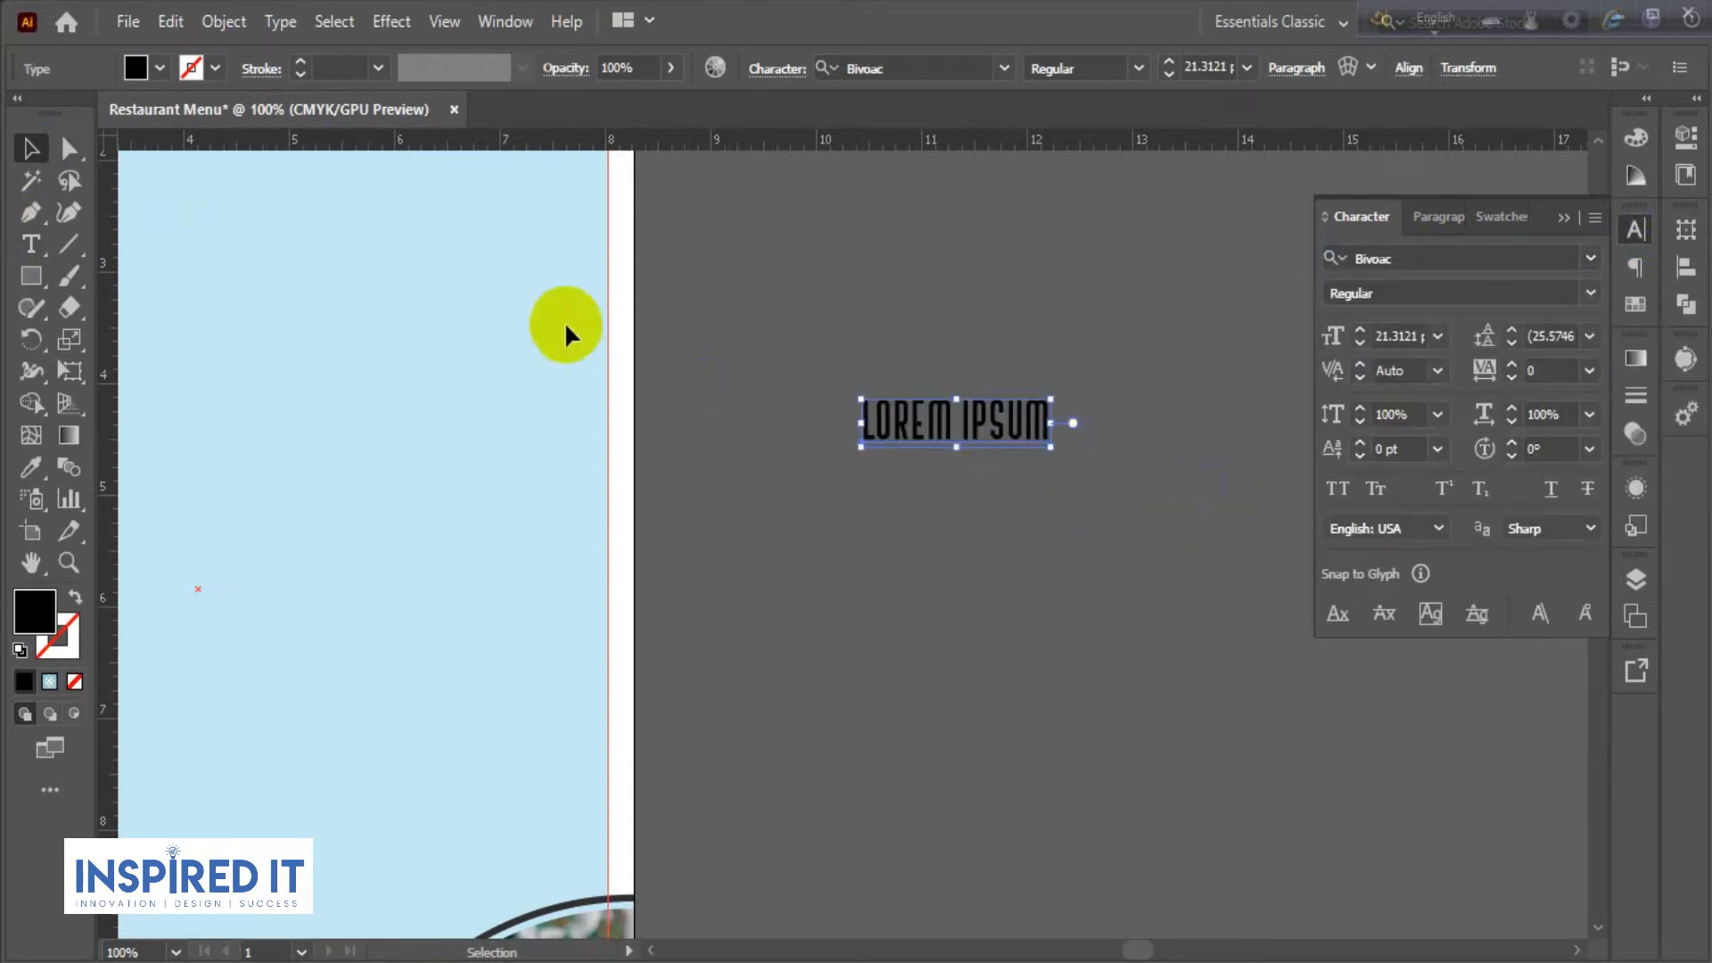
- Reduce the "Lorem ipsum" heading's font size to 17 pt
left_click(565, 332)
left_click(941, 424)
left_click(1358, 342)
left_click(1358, 342)
left_click(1358, 343)
left_click(1358, 342)
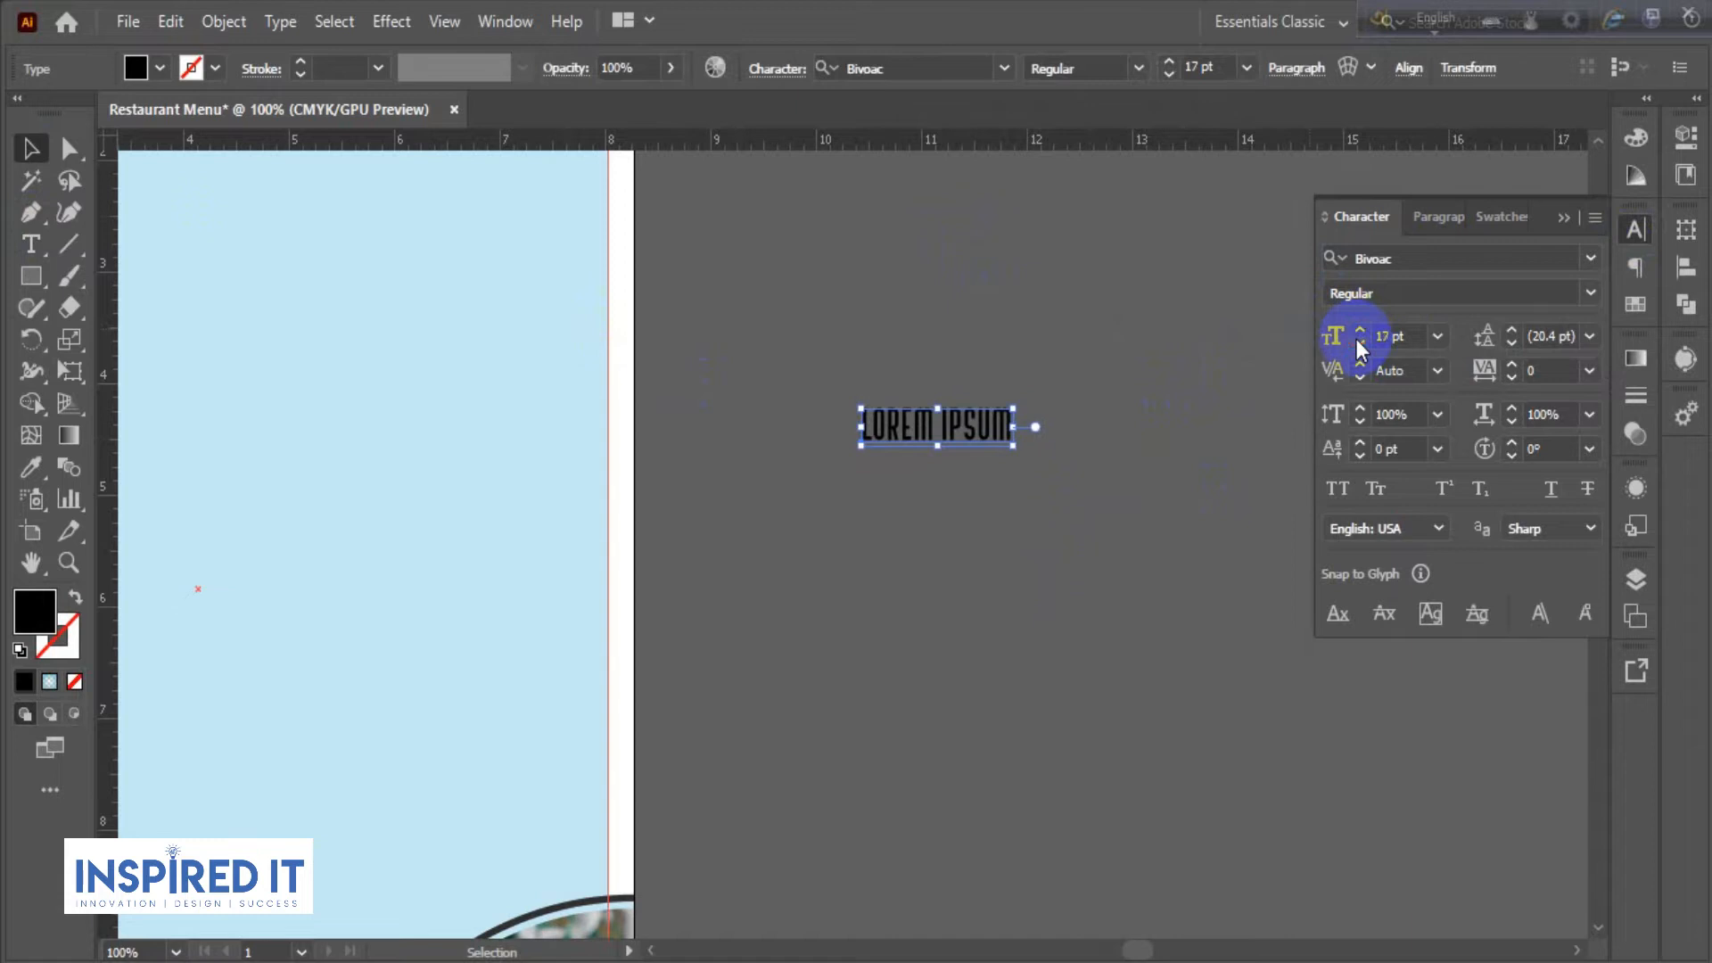
- Duplicate the "Lorem ipsum" heading to its right and replace the copy's text with the price 0.99
left_click(1622, 239)
left_click(387, 363)
left_click_drag(983, 346, 907, 368)
left_click_drag(810, 437, 934, 437)
left_click(1035, 408)
double_click(1036, 442)
type("O")
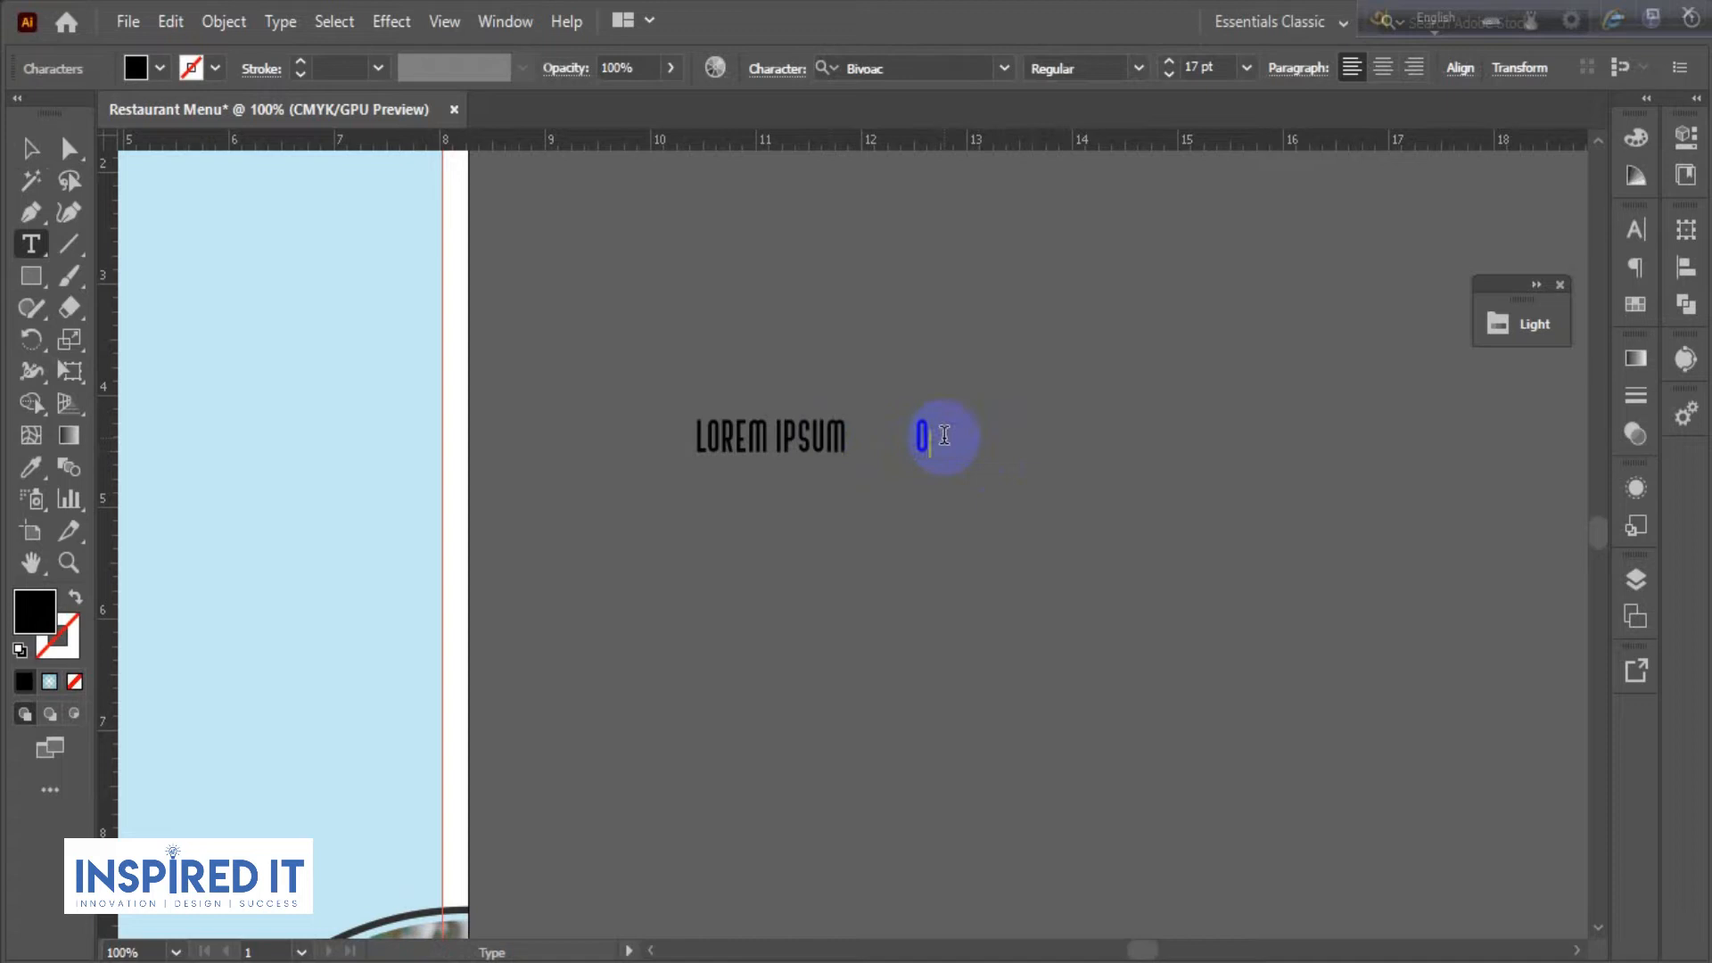
left_click(30, 148)
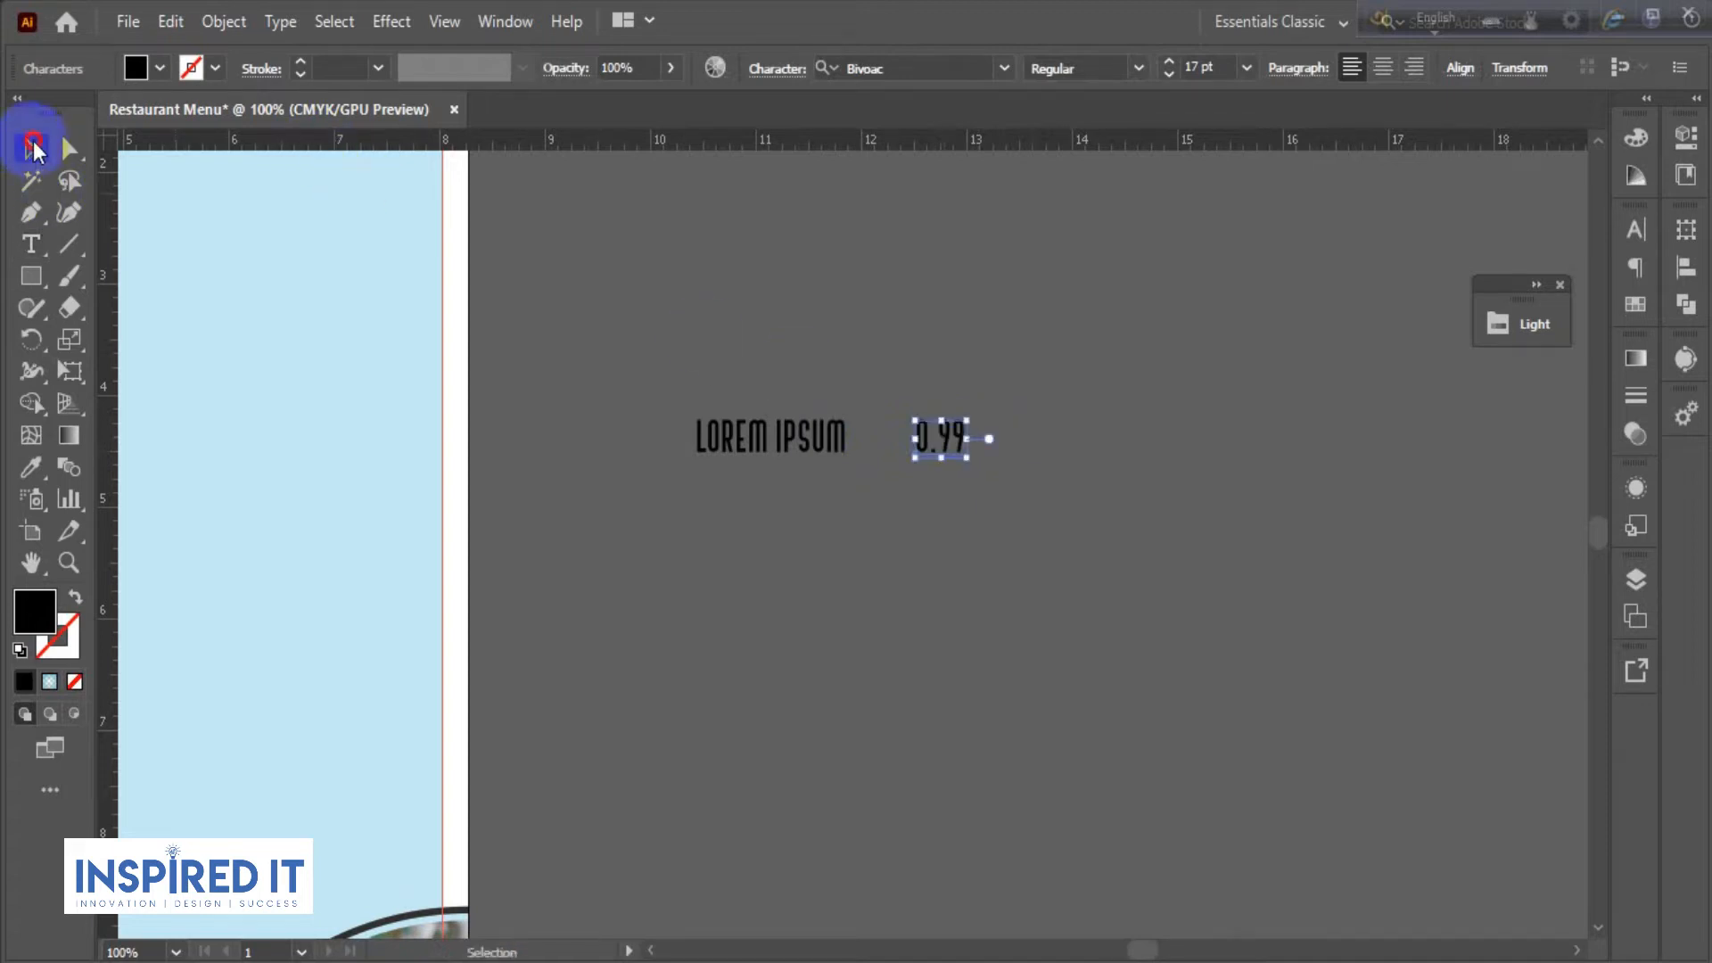
left_click(1024, 582)
- Set the type defaults for new text to Montserrat Light at 10 pt
left_click(30, 244)
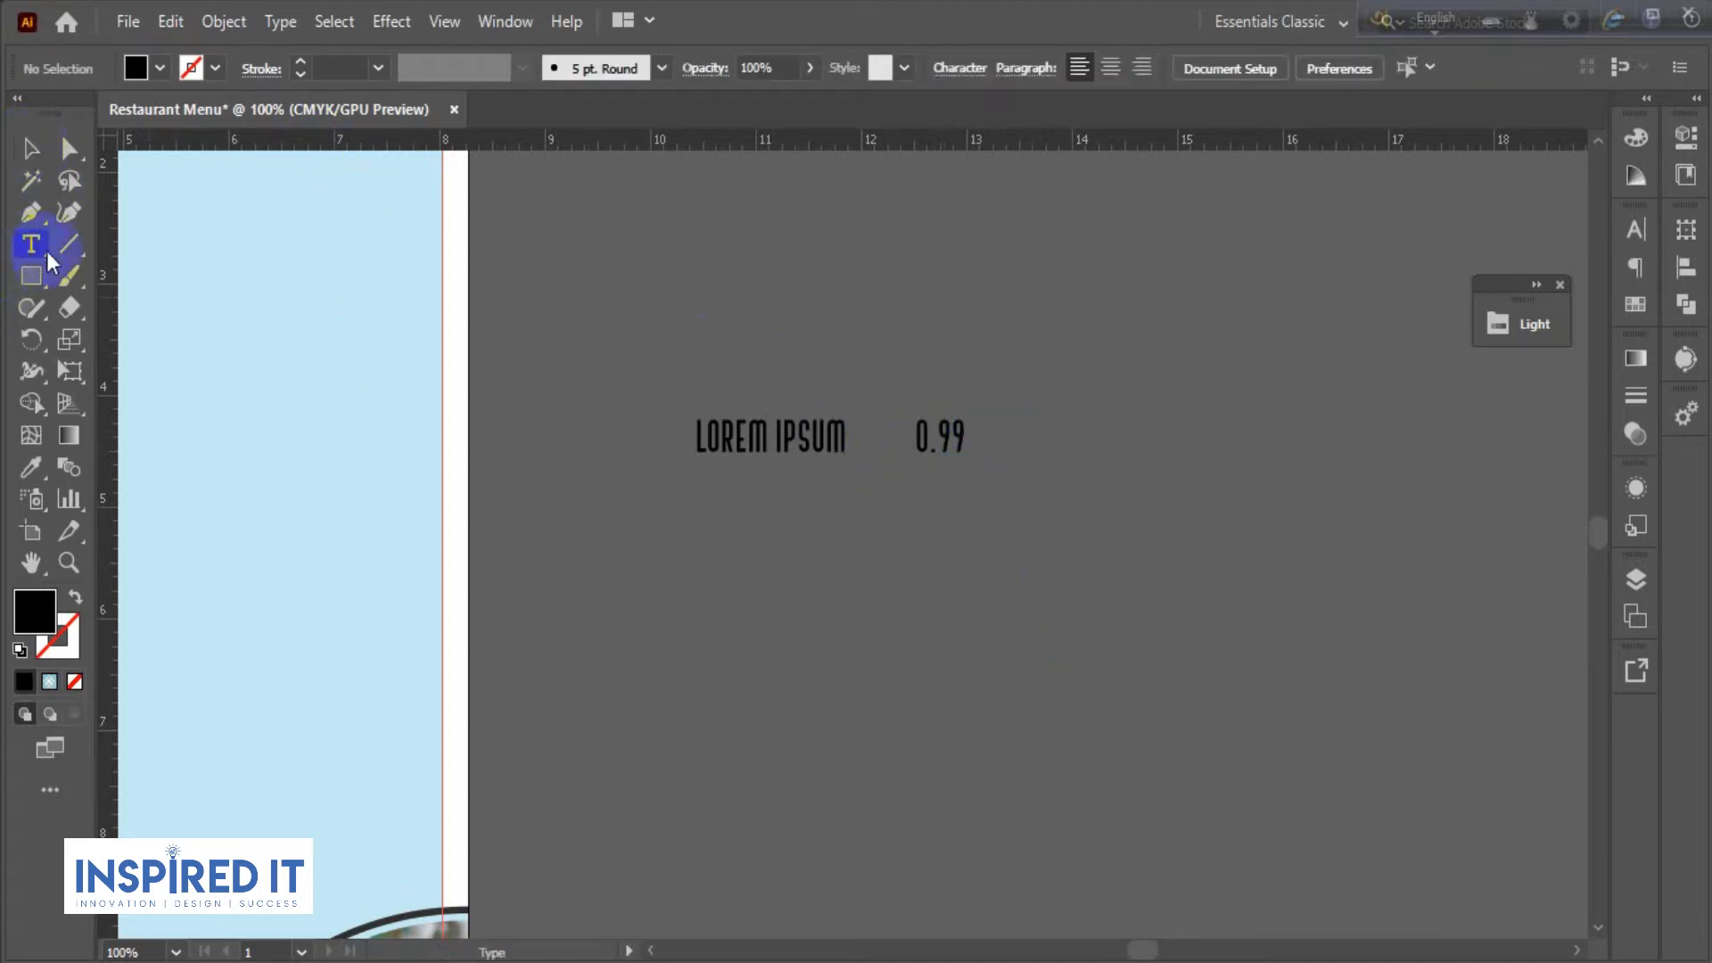
left_click(1635, 230)
left_click(1426, 257)
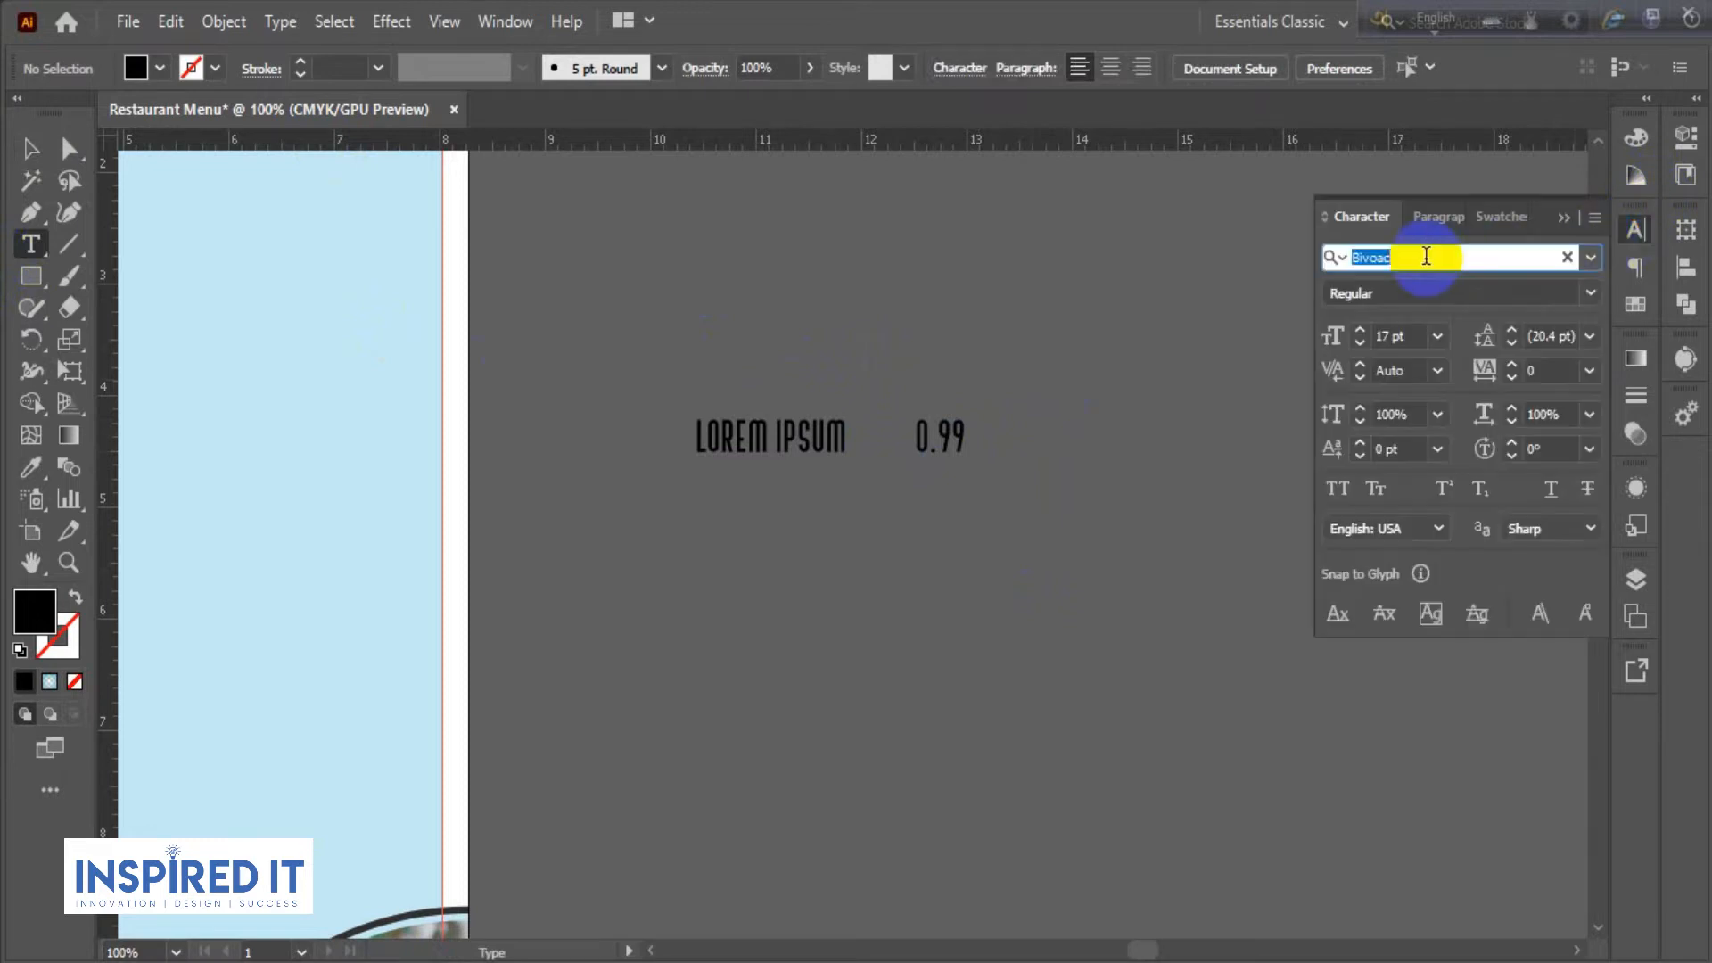
type("mont")
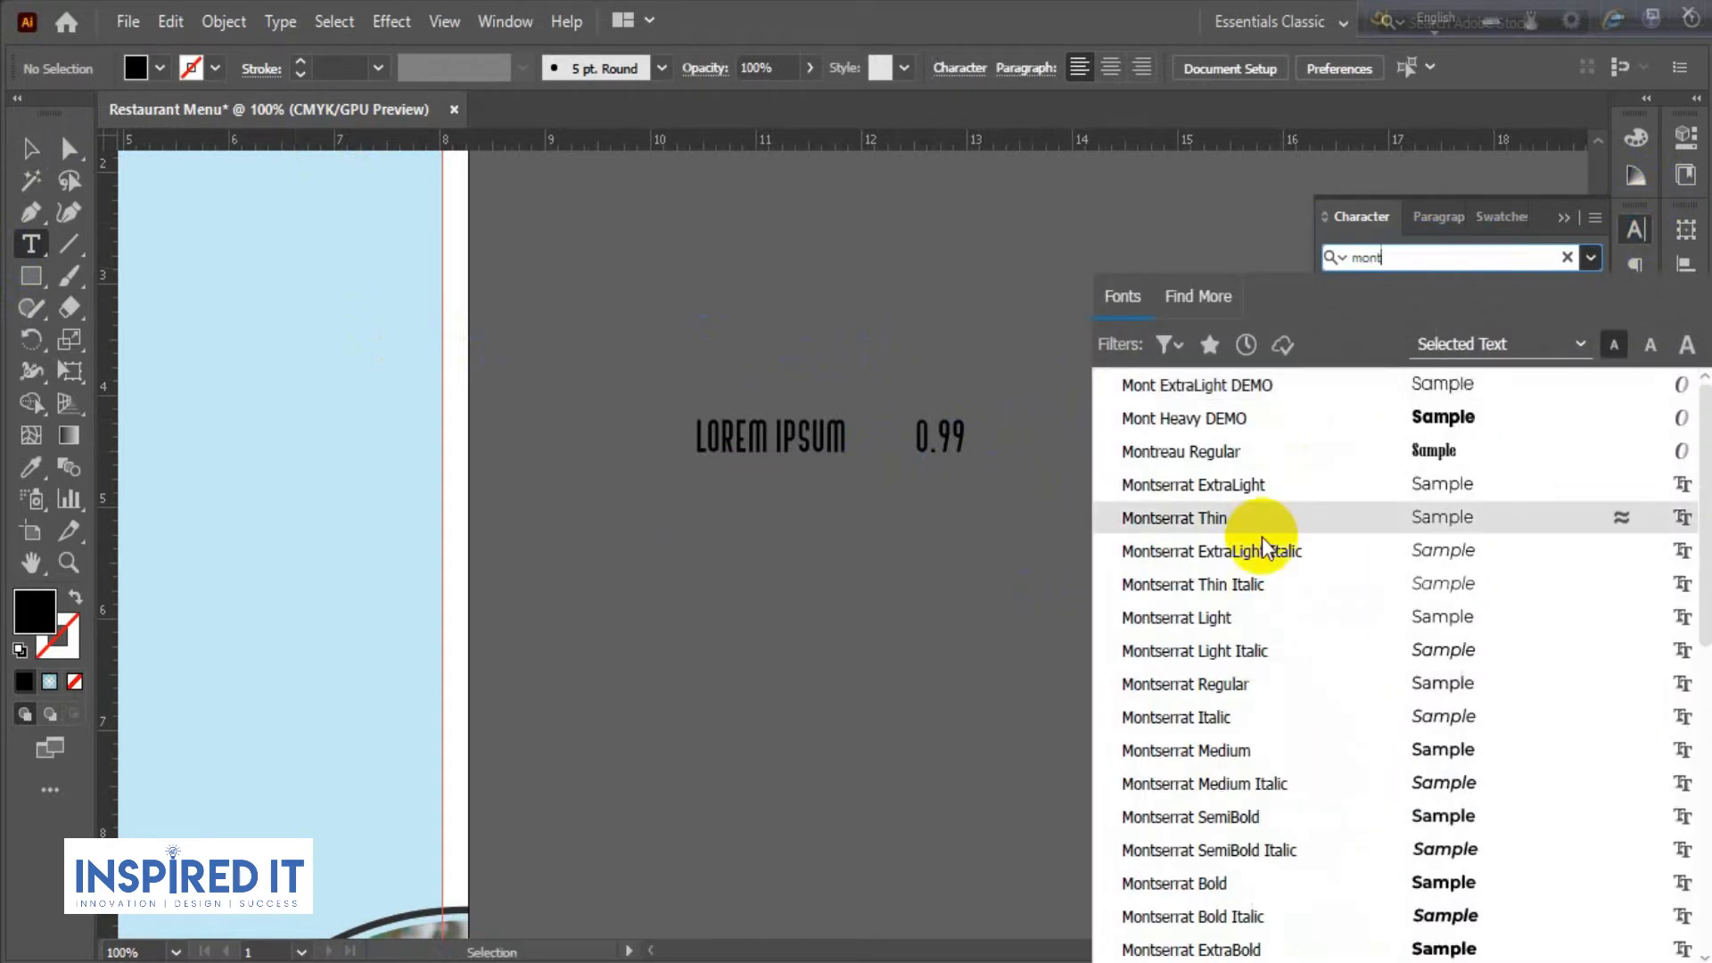
left_click(1174, 615)
left_click(1354, 339)
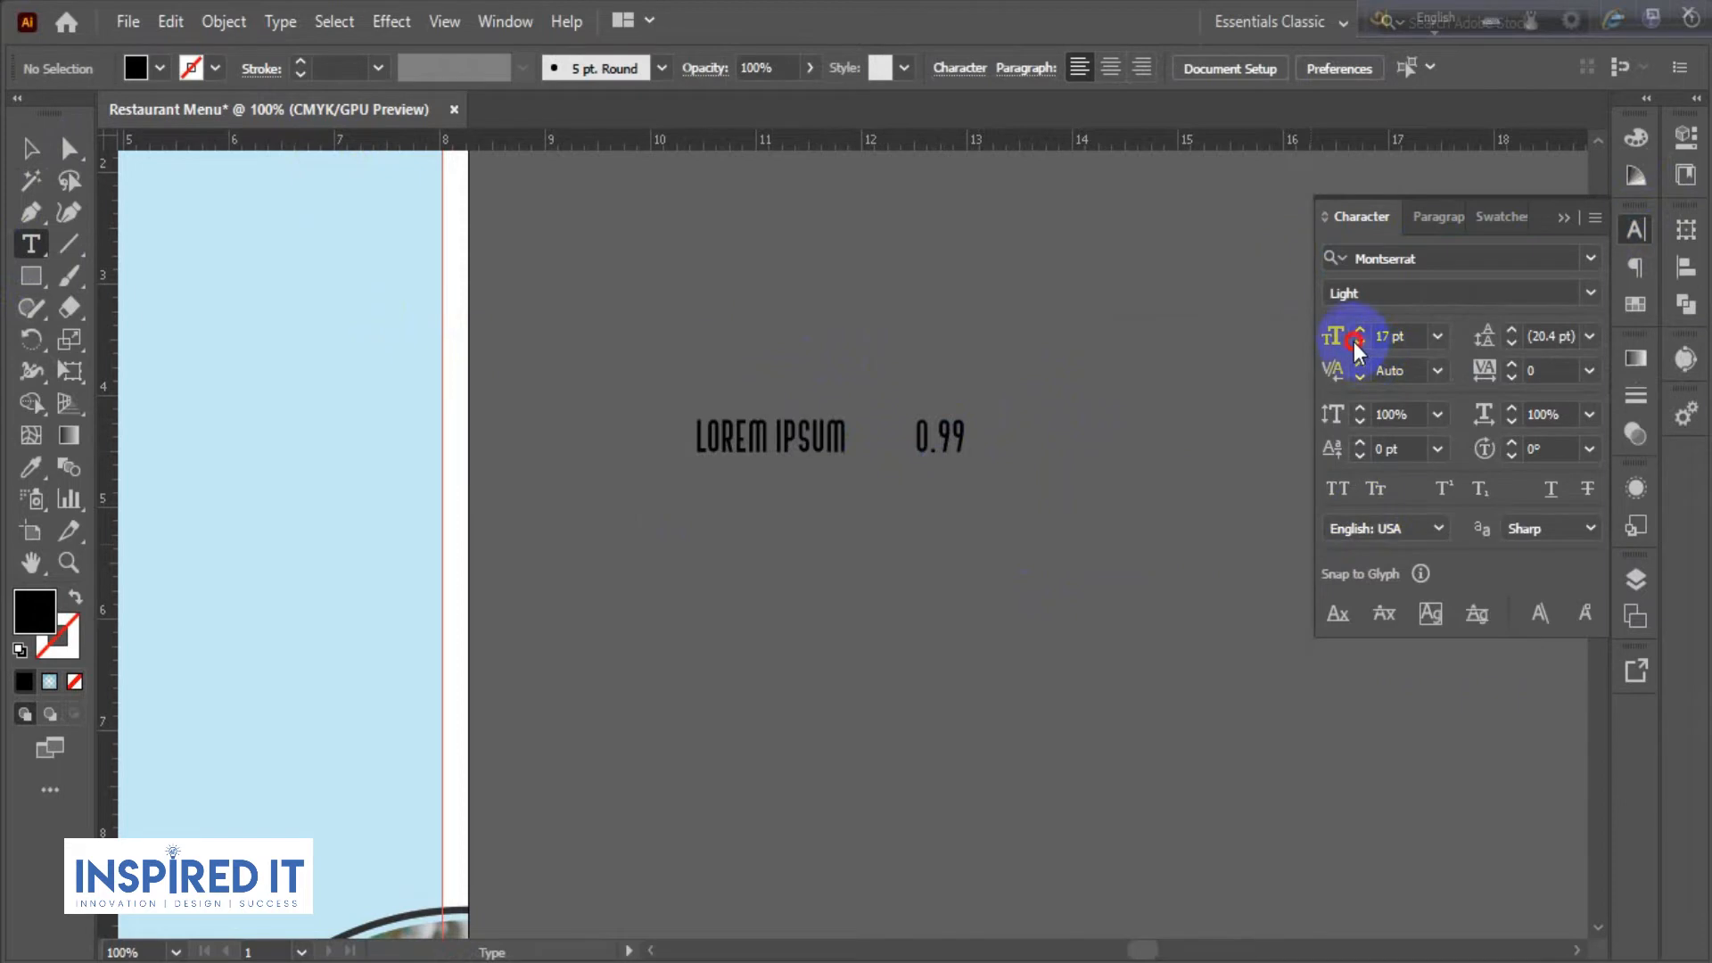
left_click(1355, 340)
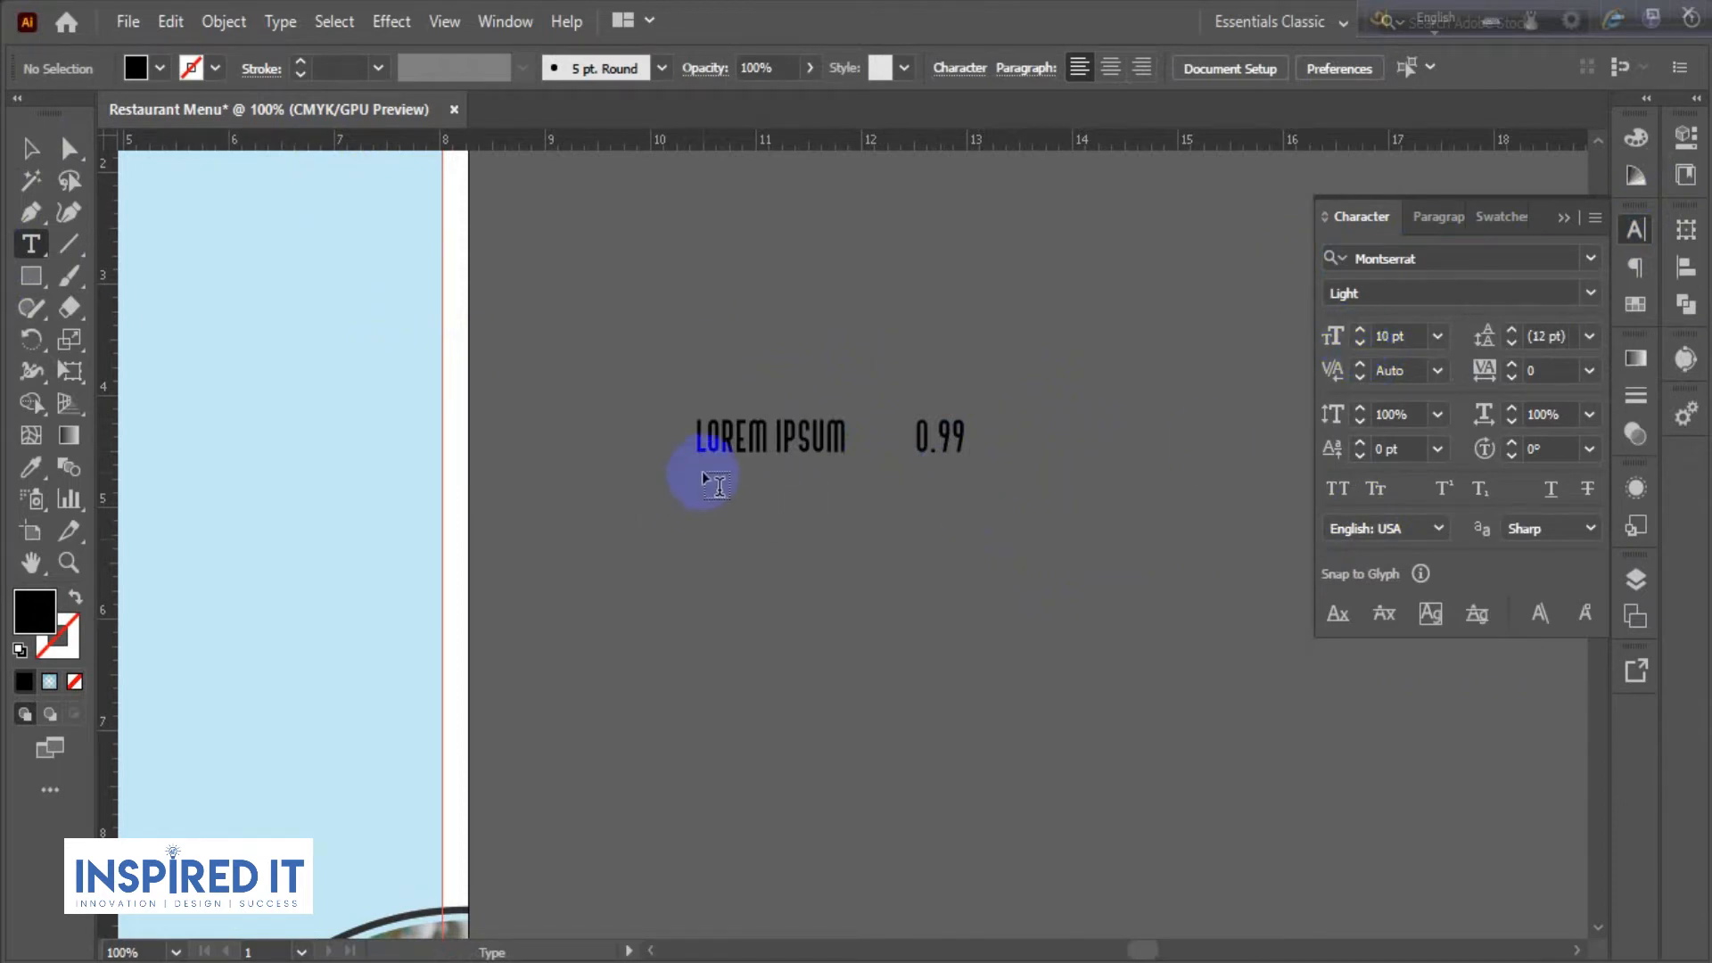
- Draw a placeholder text area below the heading and price, spanning both, and turn off hyphenation for its paragraph
left_click_drag(698, 474, 971, 562)
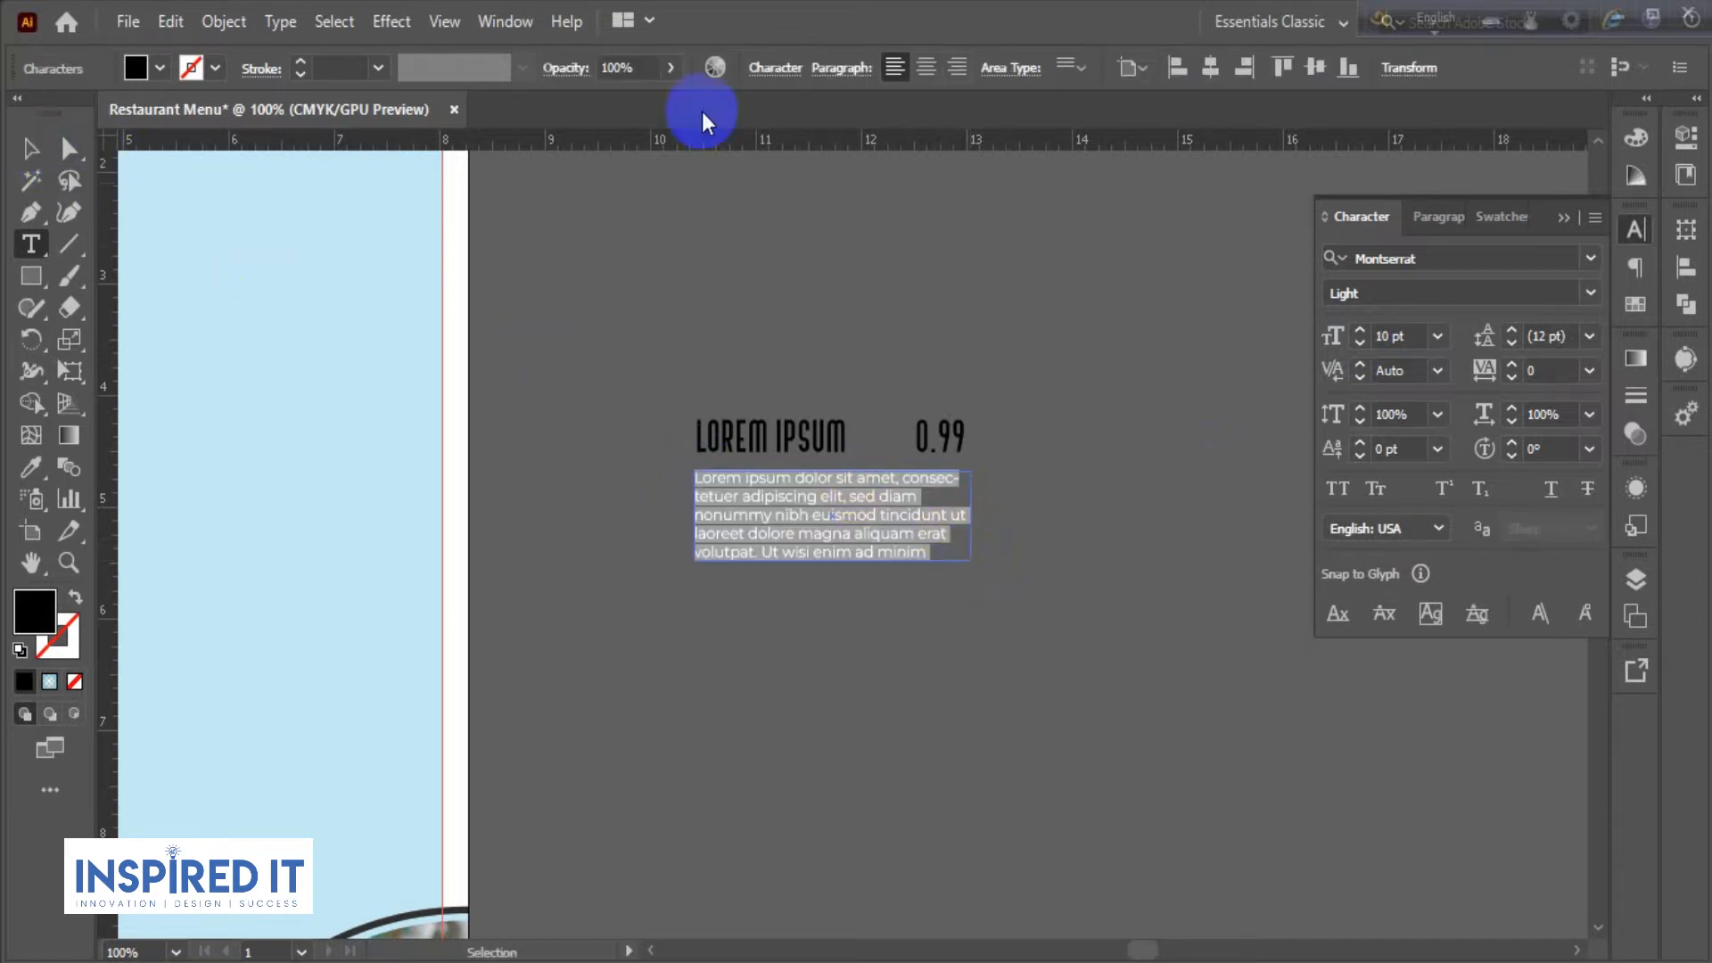
left_click(862, 70)
left_click(597, 275)
left_click(829, 68)
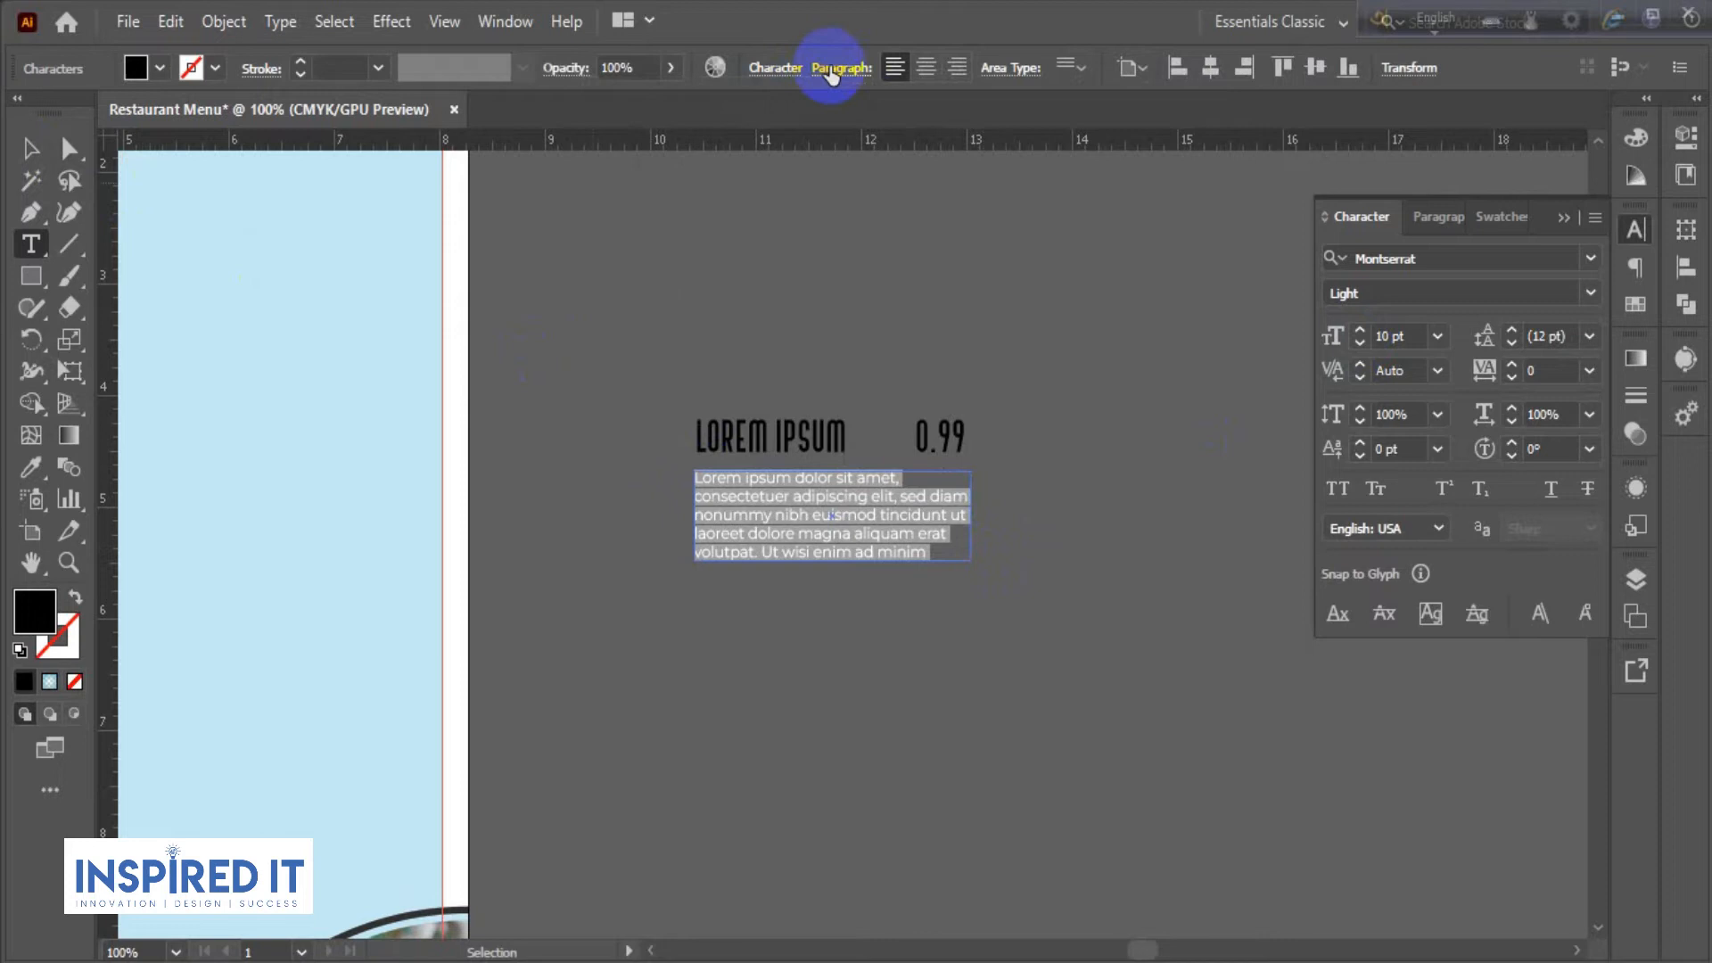
- Delete the description text after "sed diam" and shorten the text frame to fit the two remaining lines
scroll(935, 558, "up", 2)
left_click_drag(948, 556, 437, 468)
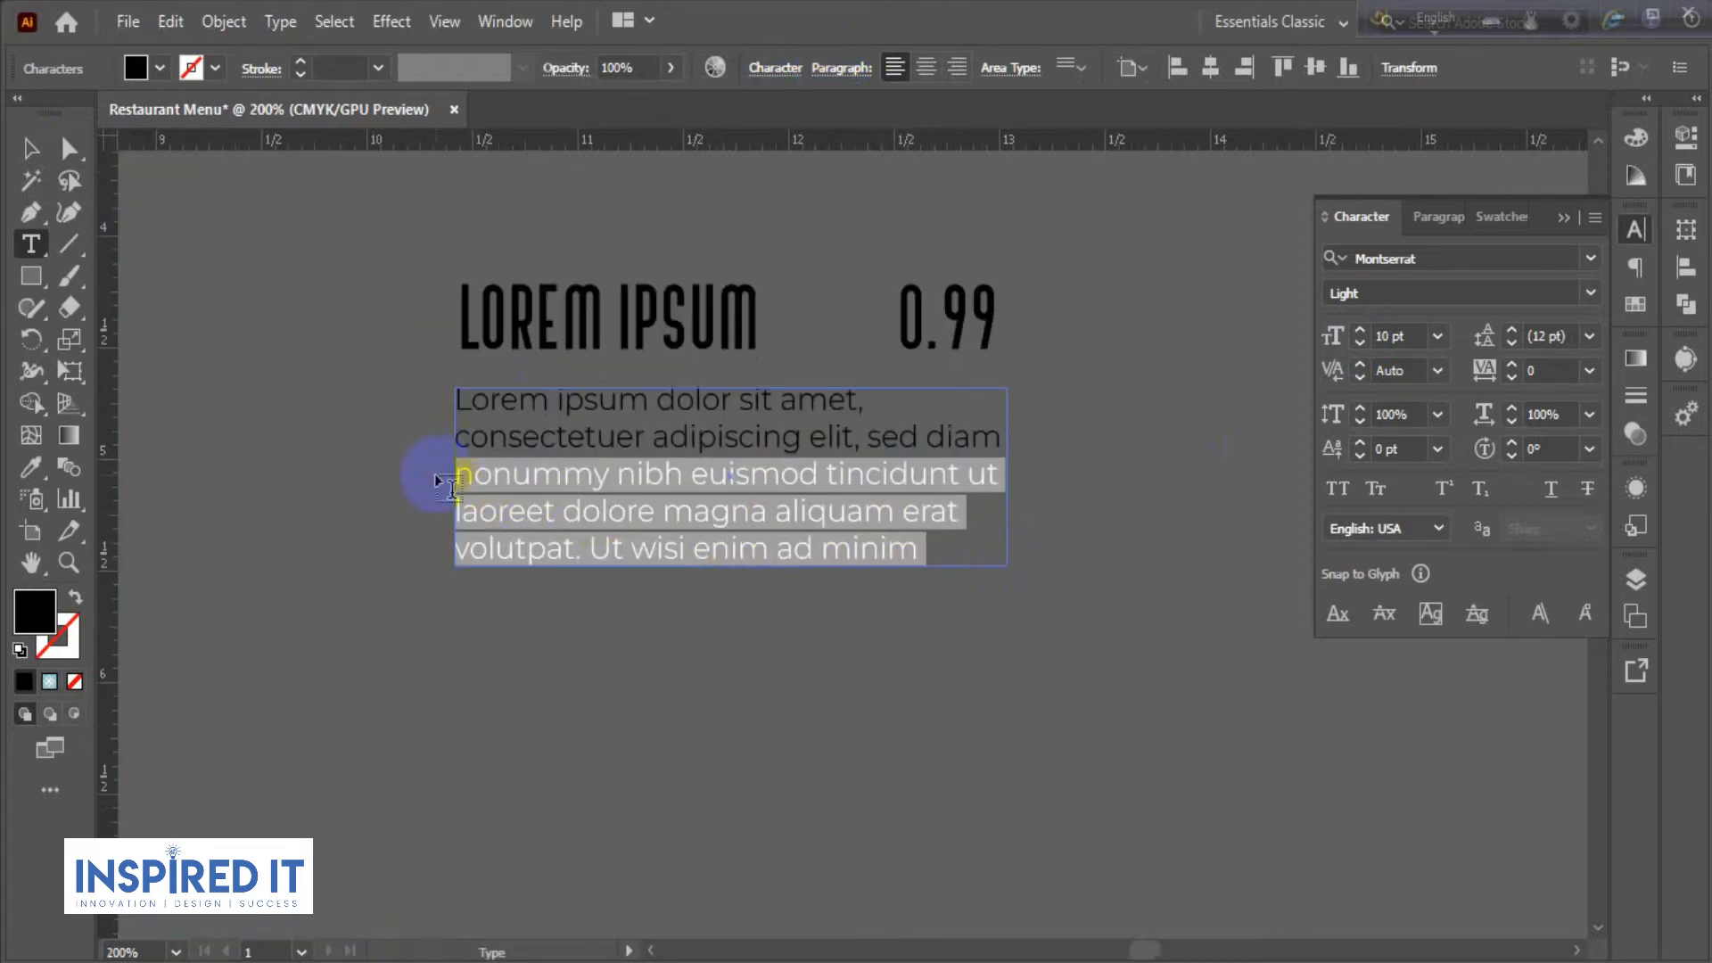
key("BackSpace")
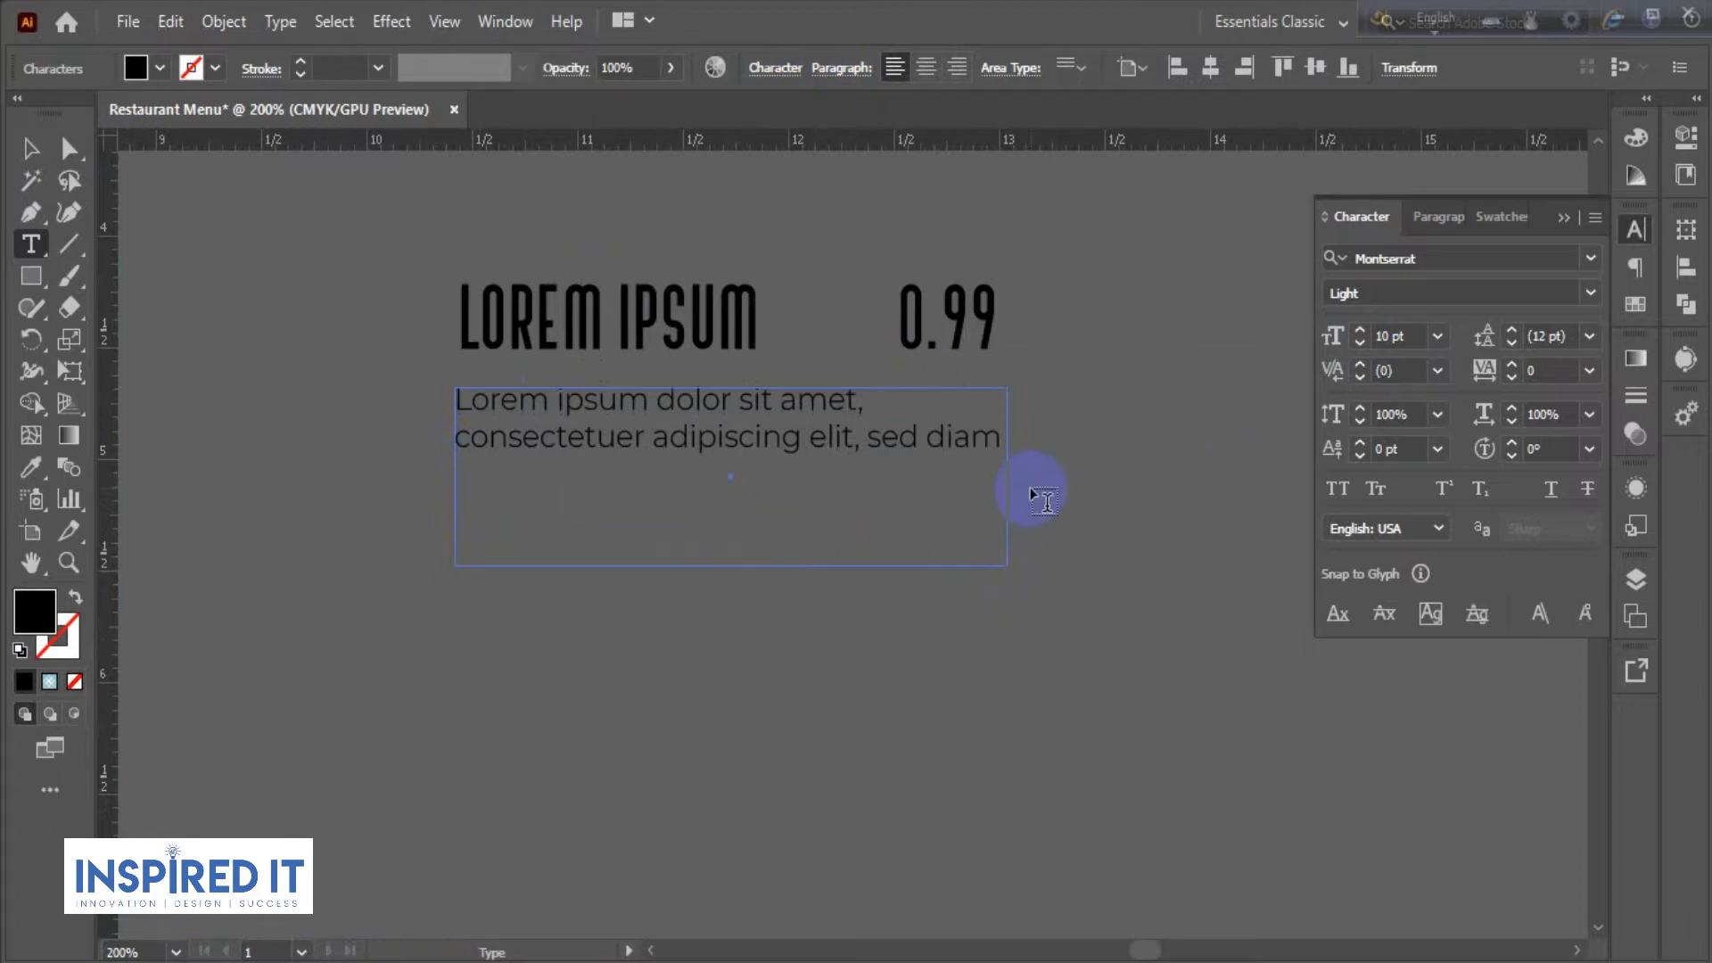
type(".")
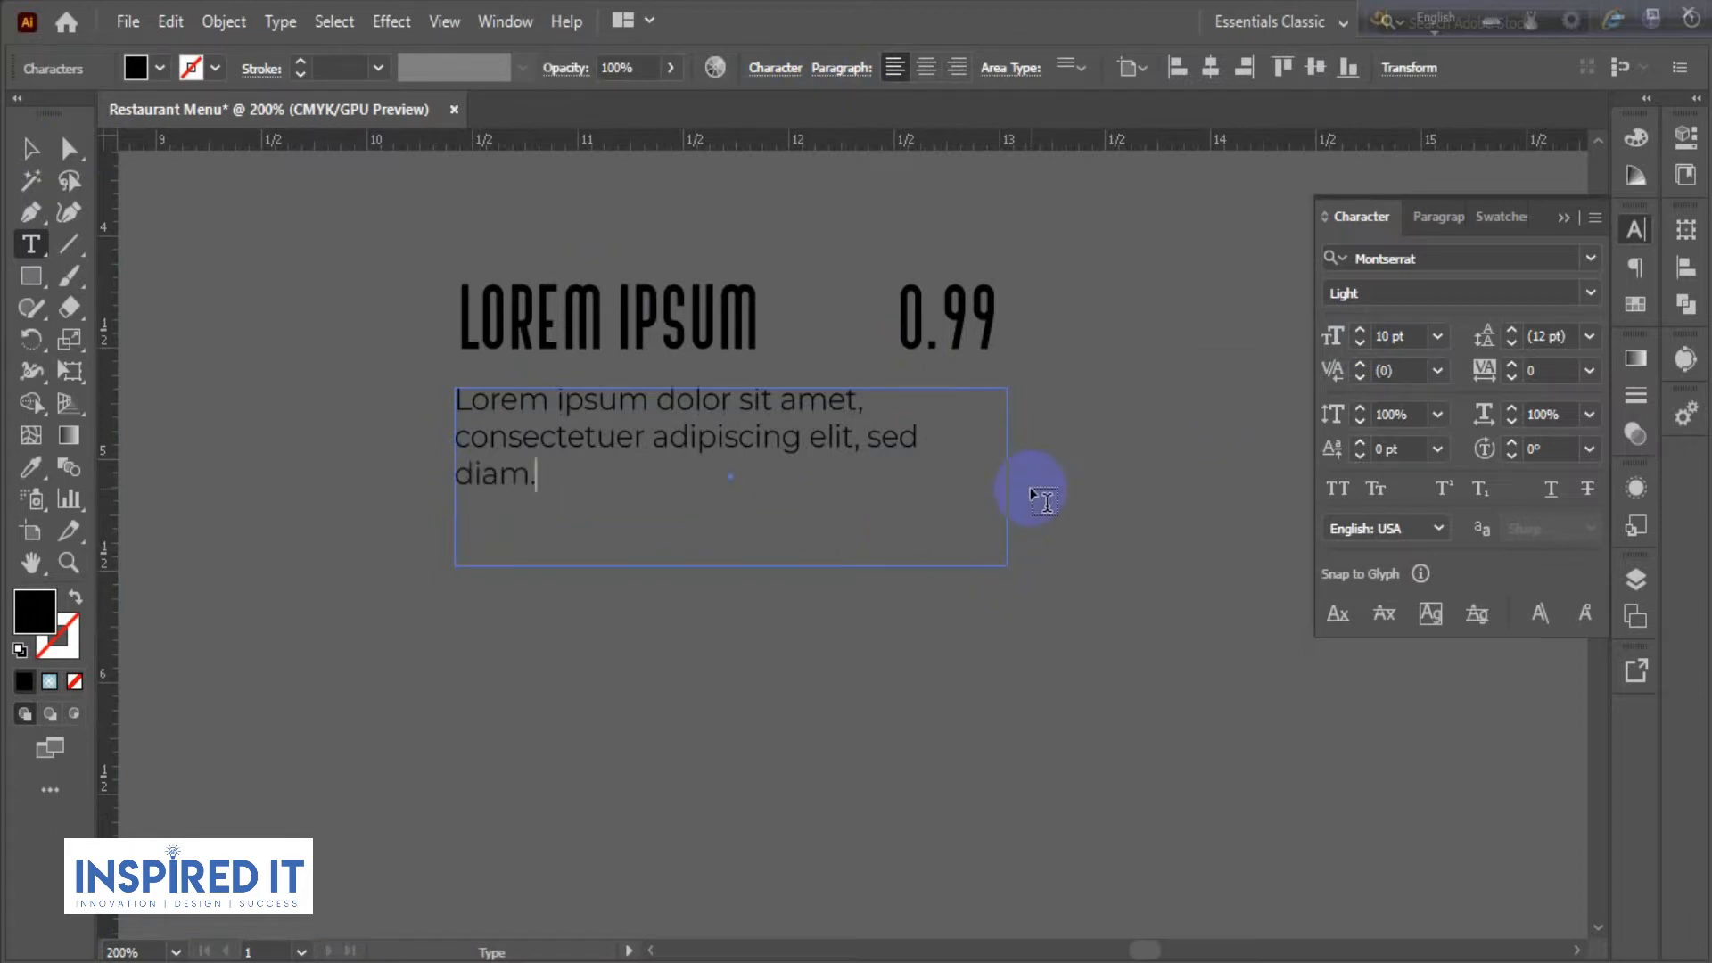
key("BackSpace")
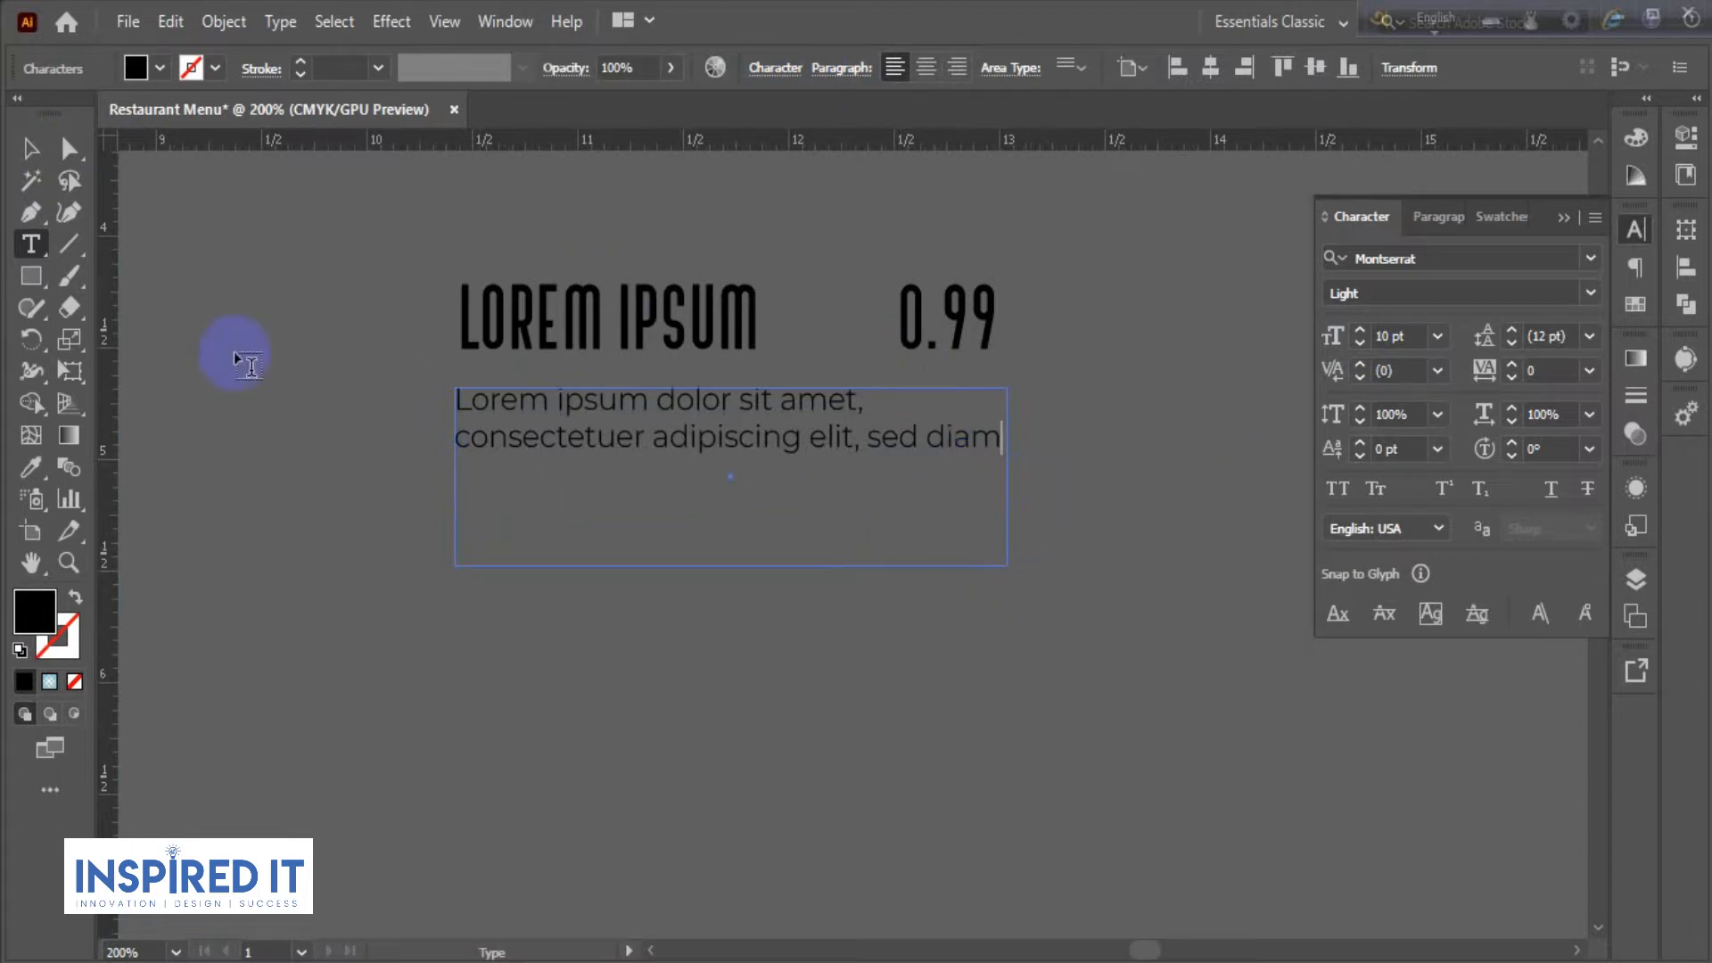
left_click(30, 148)
left_click_drag(716, 562, 737, 453)
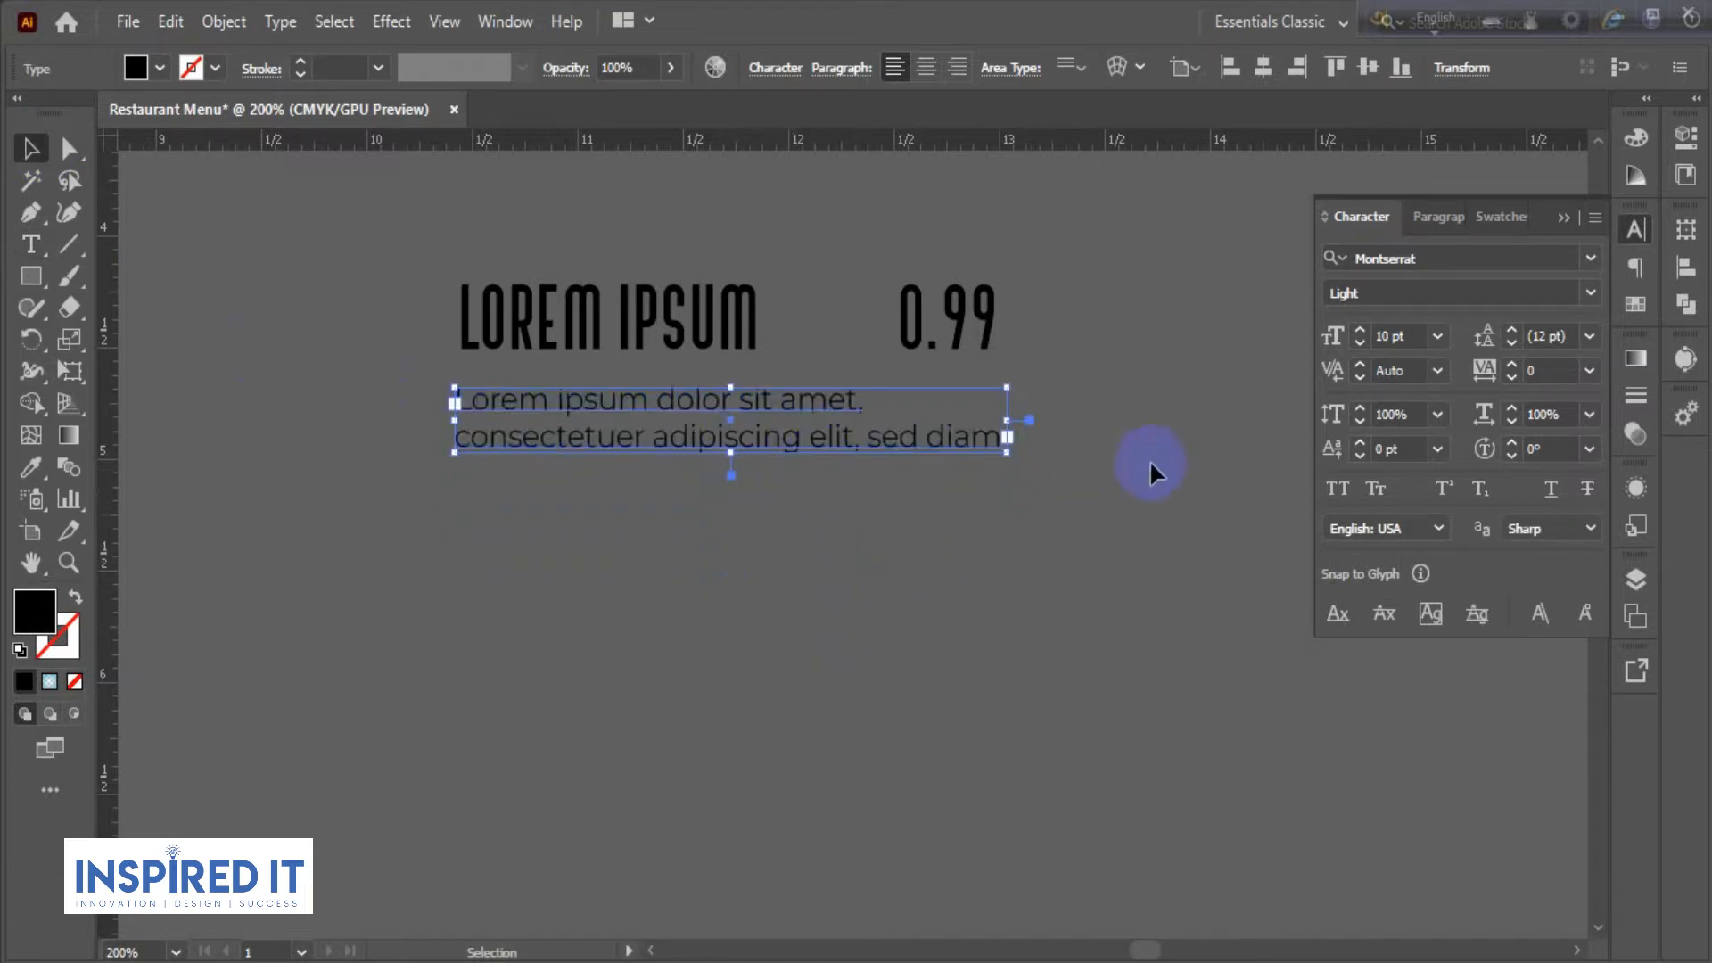
- Change the description text's fill color to dark grey
left_click(512, 271)
scroll(926, 611, "down", 1)
scroll(891, 734, "down", 2)
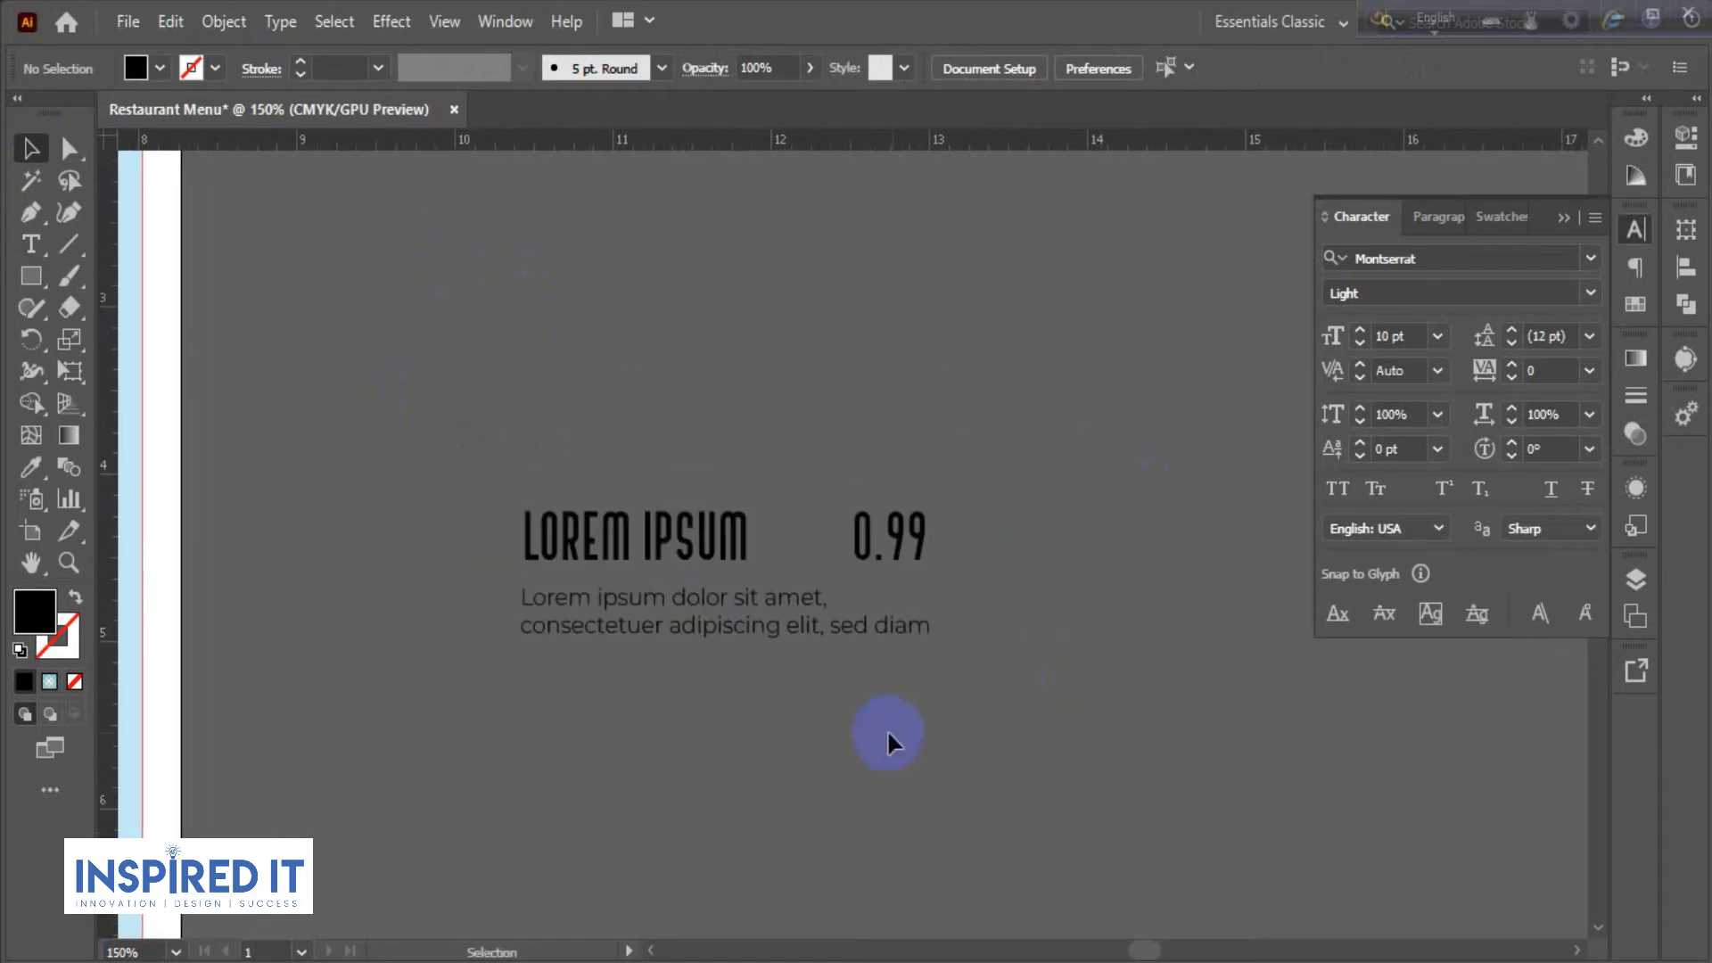
left_click(892, 542)
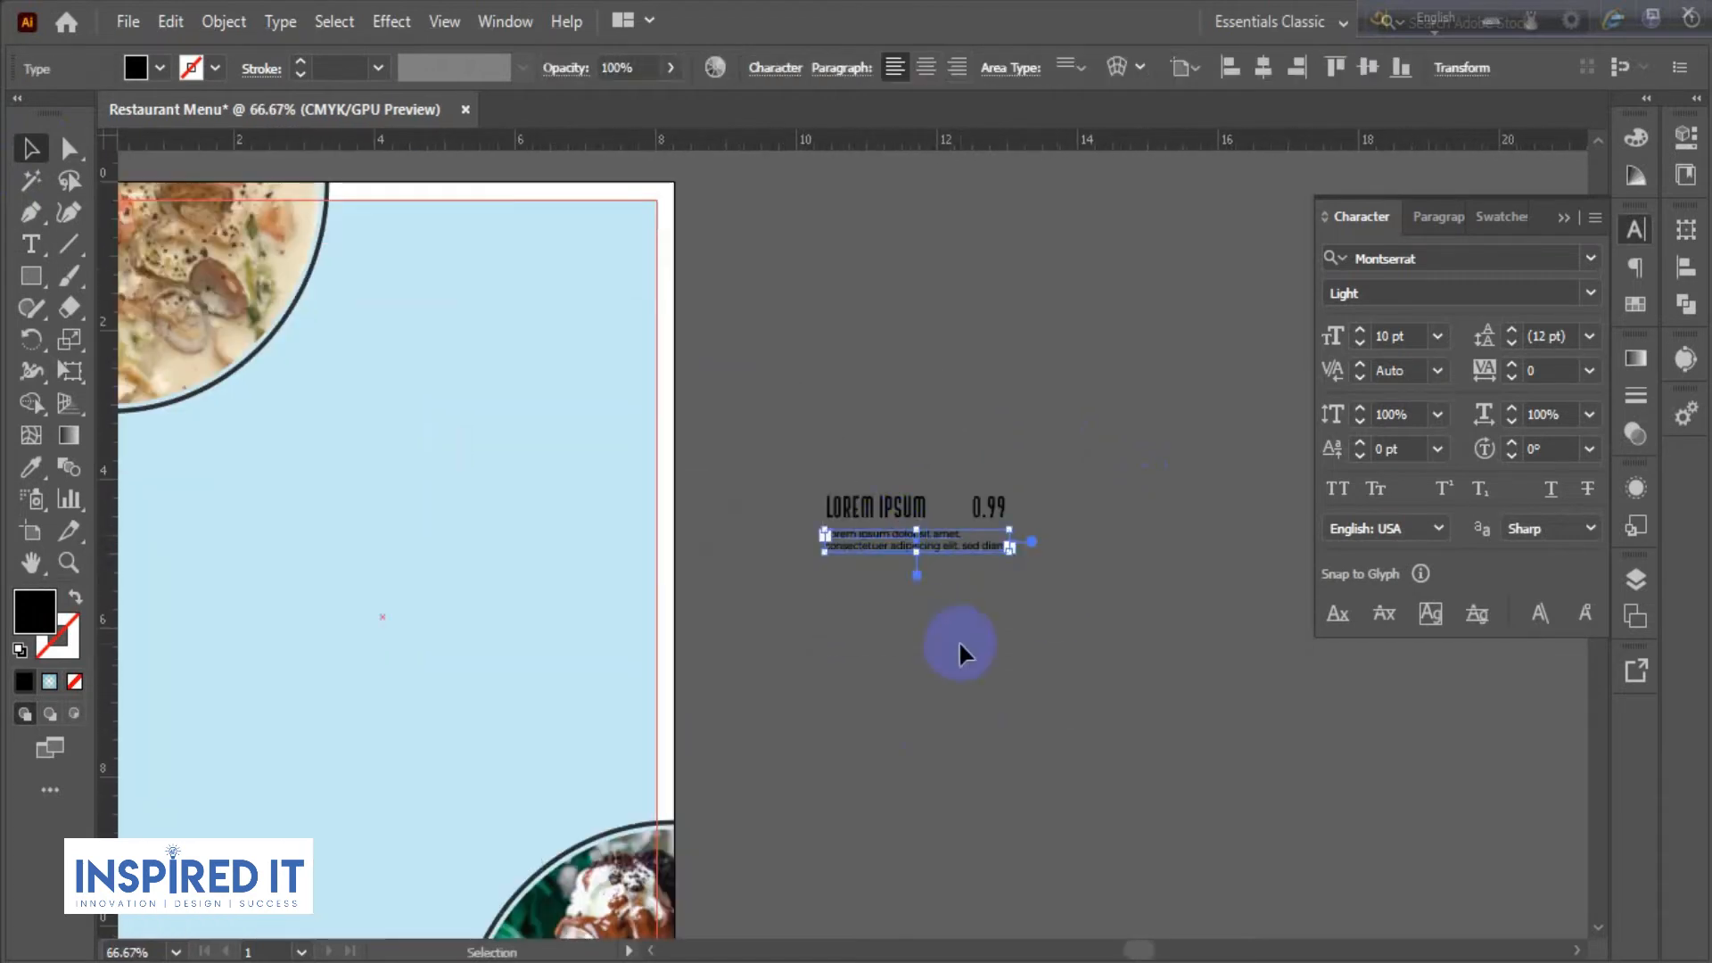
double_click(34, 610)
mouse_move(258, 616)
left_mouse_down()
mouse_move(210, 624)
mouse_move(142, 672)
mouse_move(210, 669)
mouse_move(184, 657)
left_mouse_up()
left_click(774, 401)
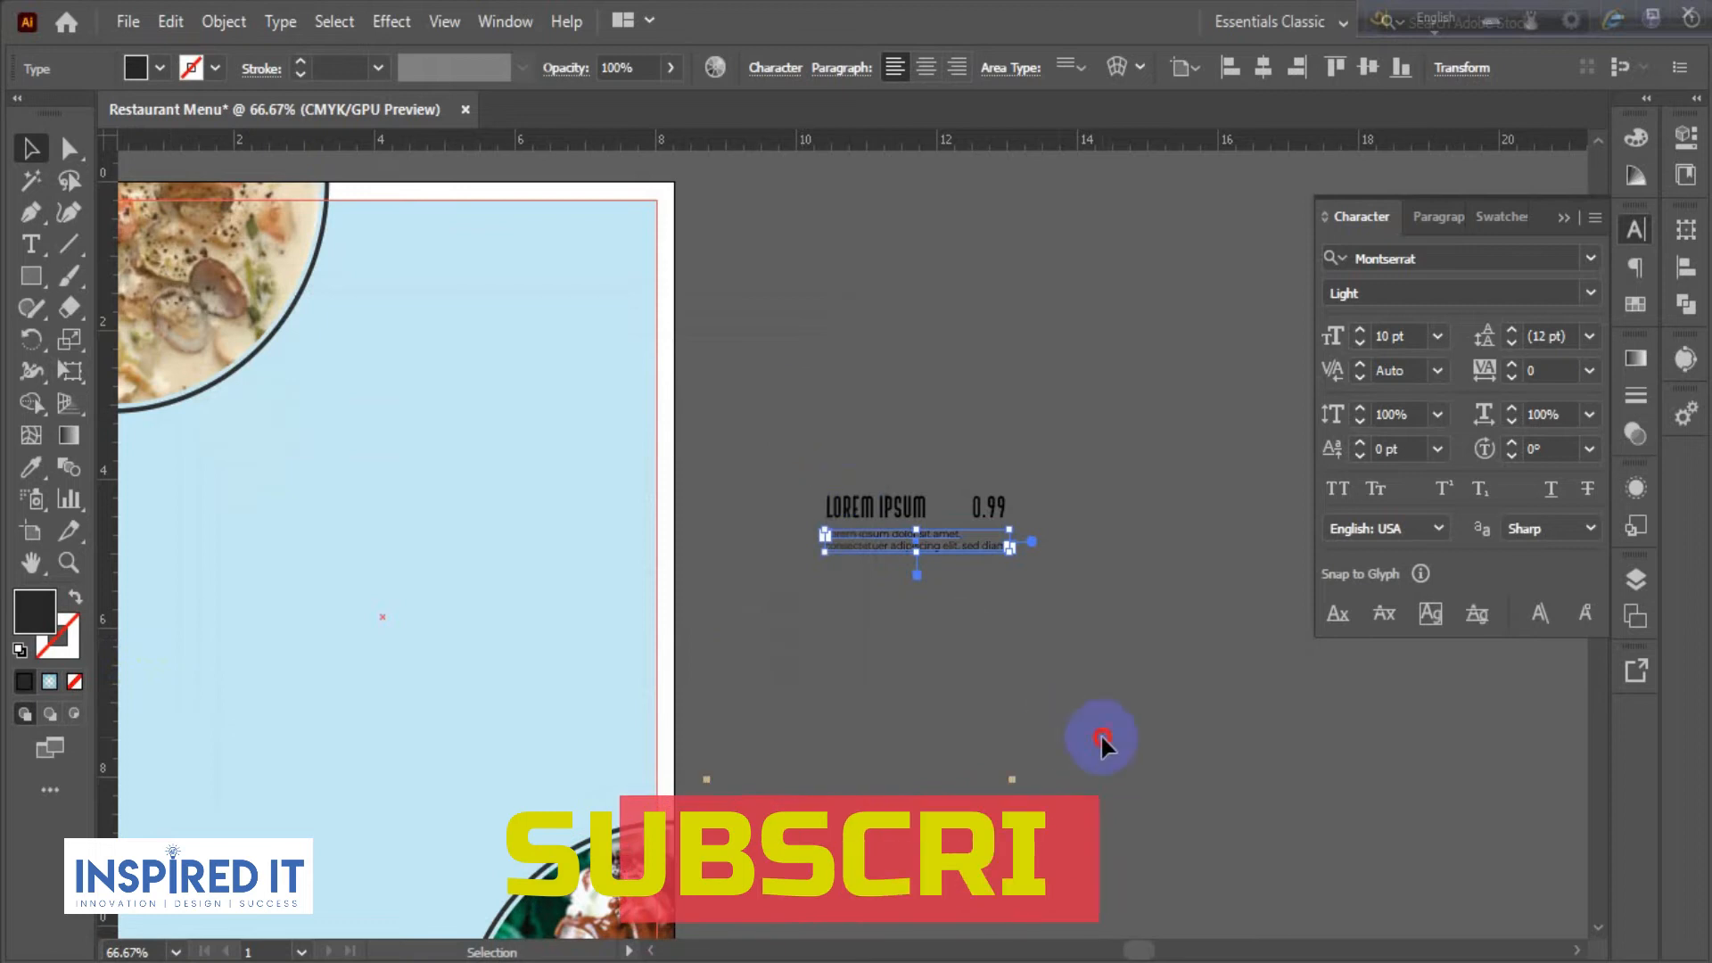
left_click(950, 571)
- Duplicate the heading, price and description together into the empty space above the original
scroll(950, 570, "up", 2)
scroll(1035, 681, "down", 2)
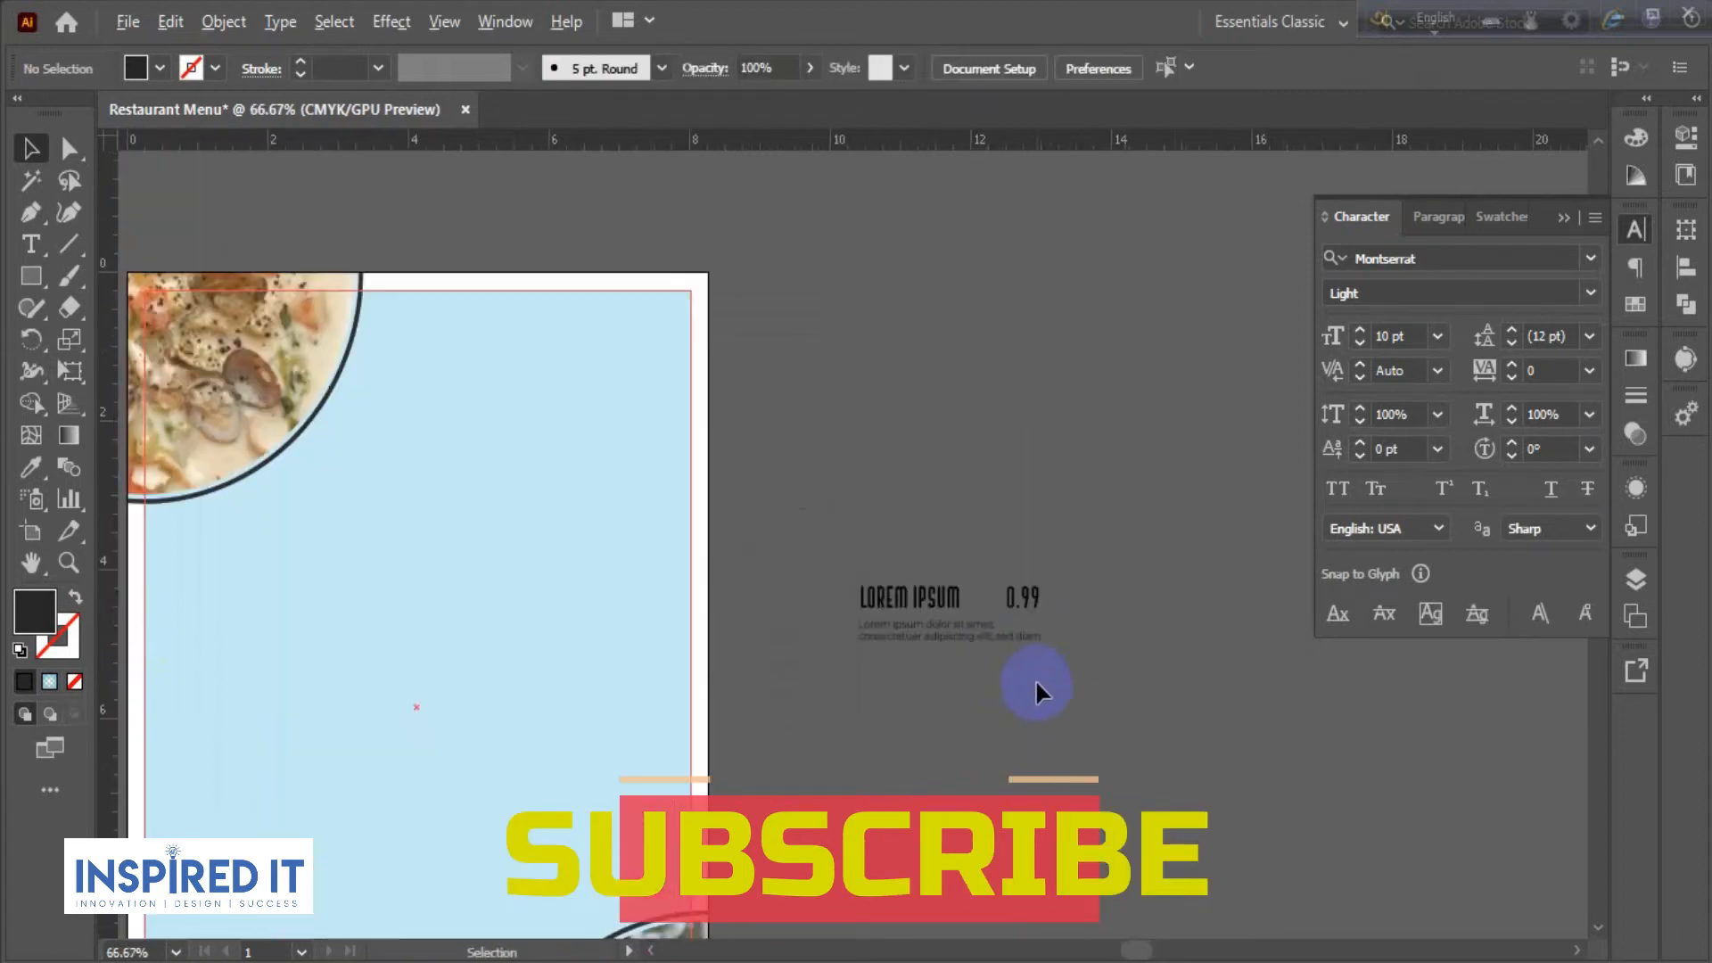
scroll(888, 629, "right", 2)
left_click_drag(926, 754, 752, 393)
left_click(799, 497)
left_click(887, 504)
left_click_drag(801, 502, 807, 567)
- Expand the upper copy of the heading, price and description into outlines
scroll(792, 530, "up", 2)
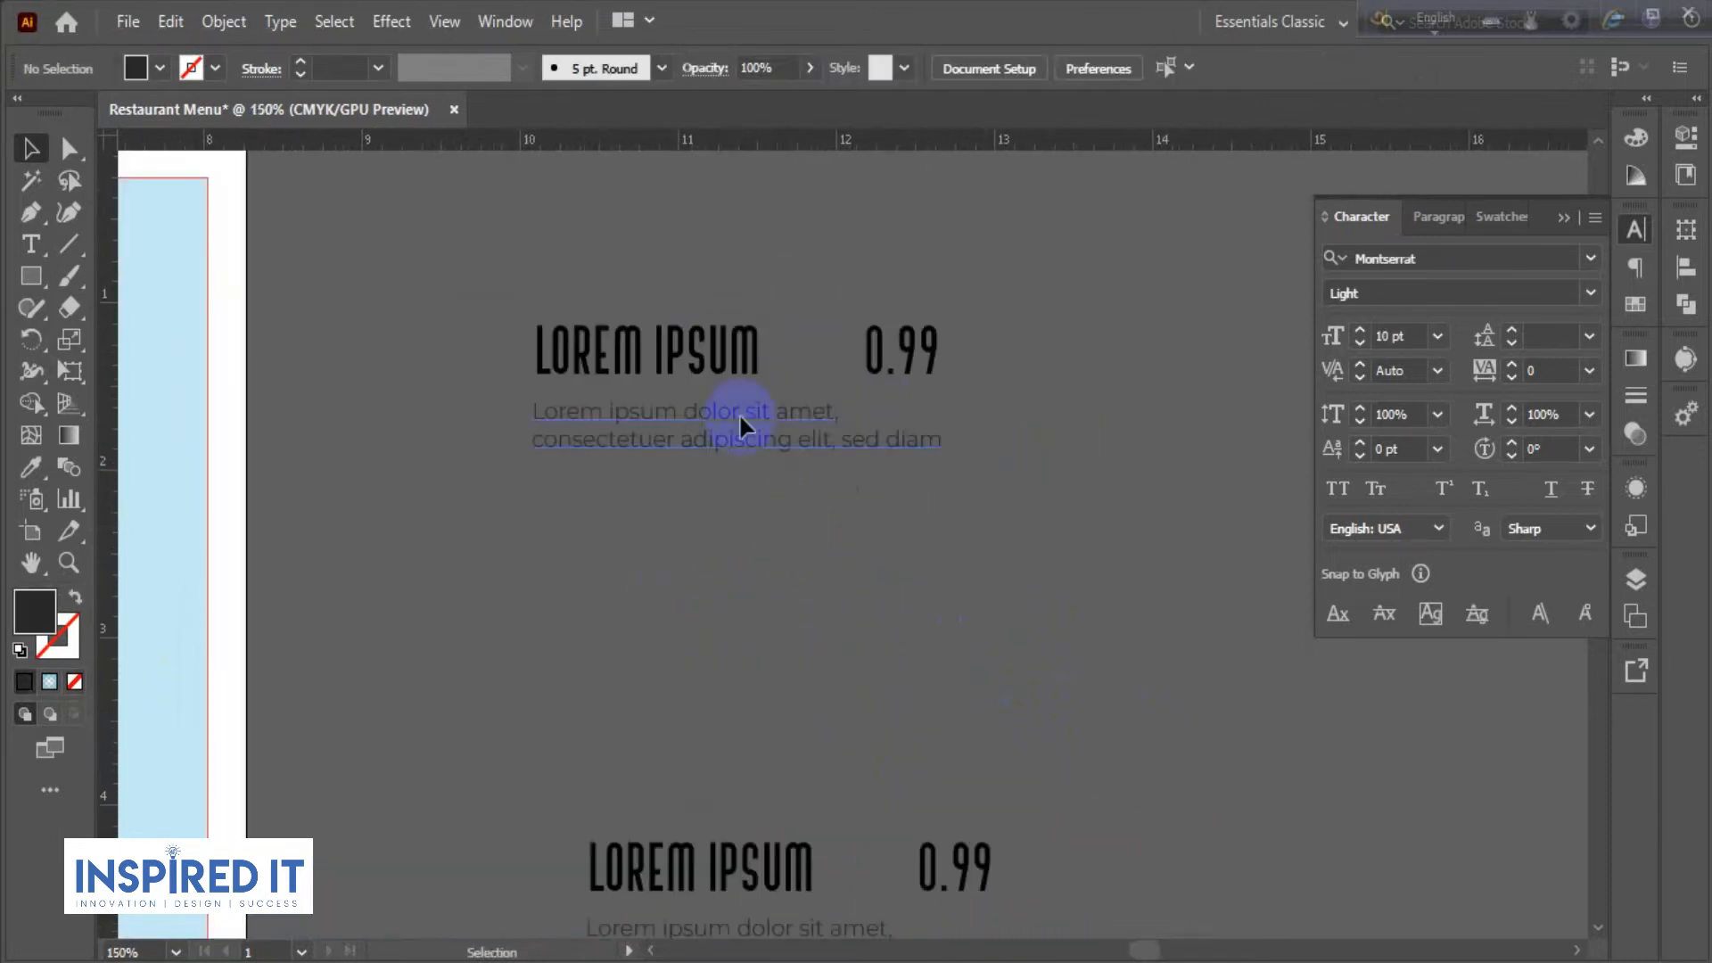
left_click(852, 436)
left_click(224, 22)
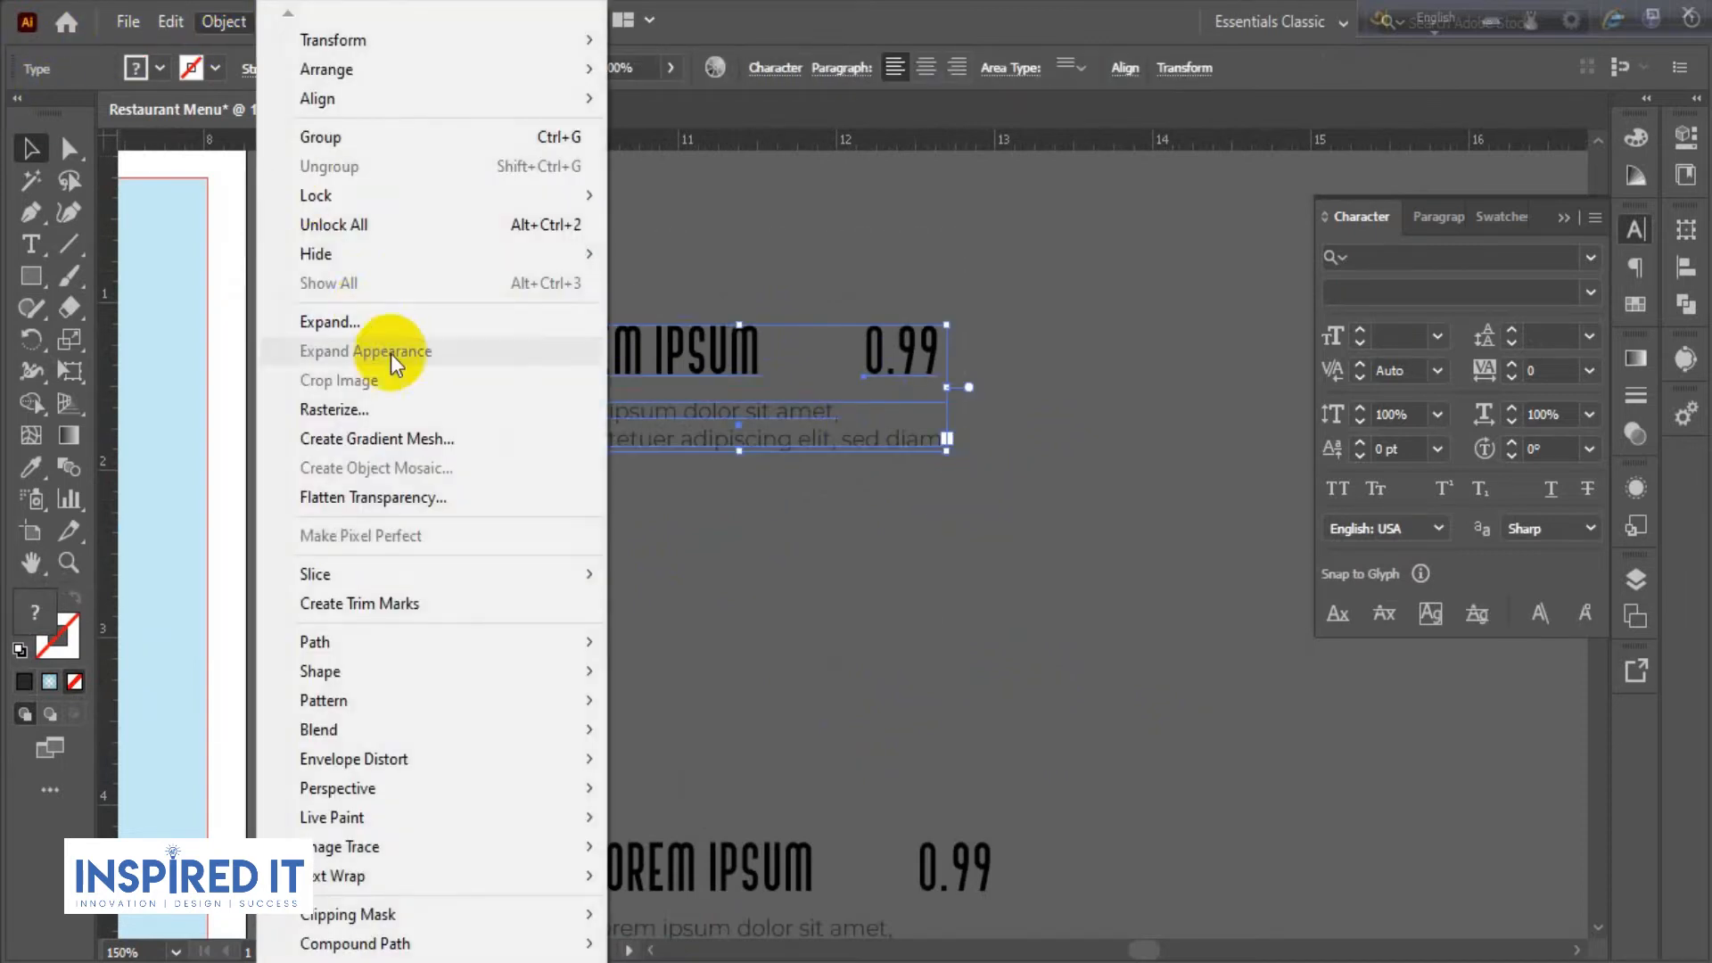
left_click(373, 324)
left_click(785, 646)
left_click(1046, 440)
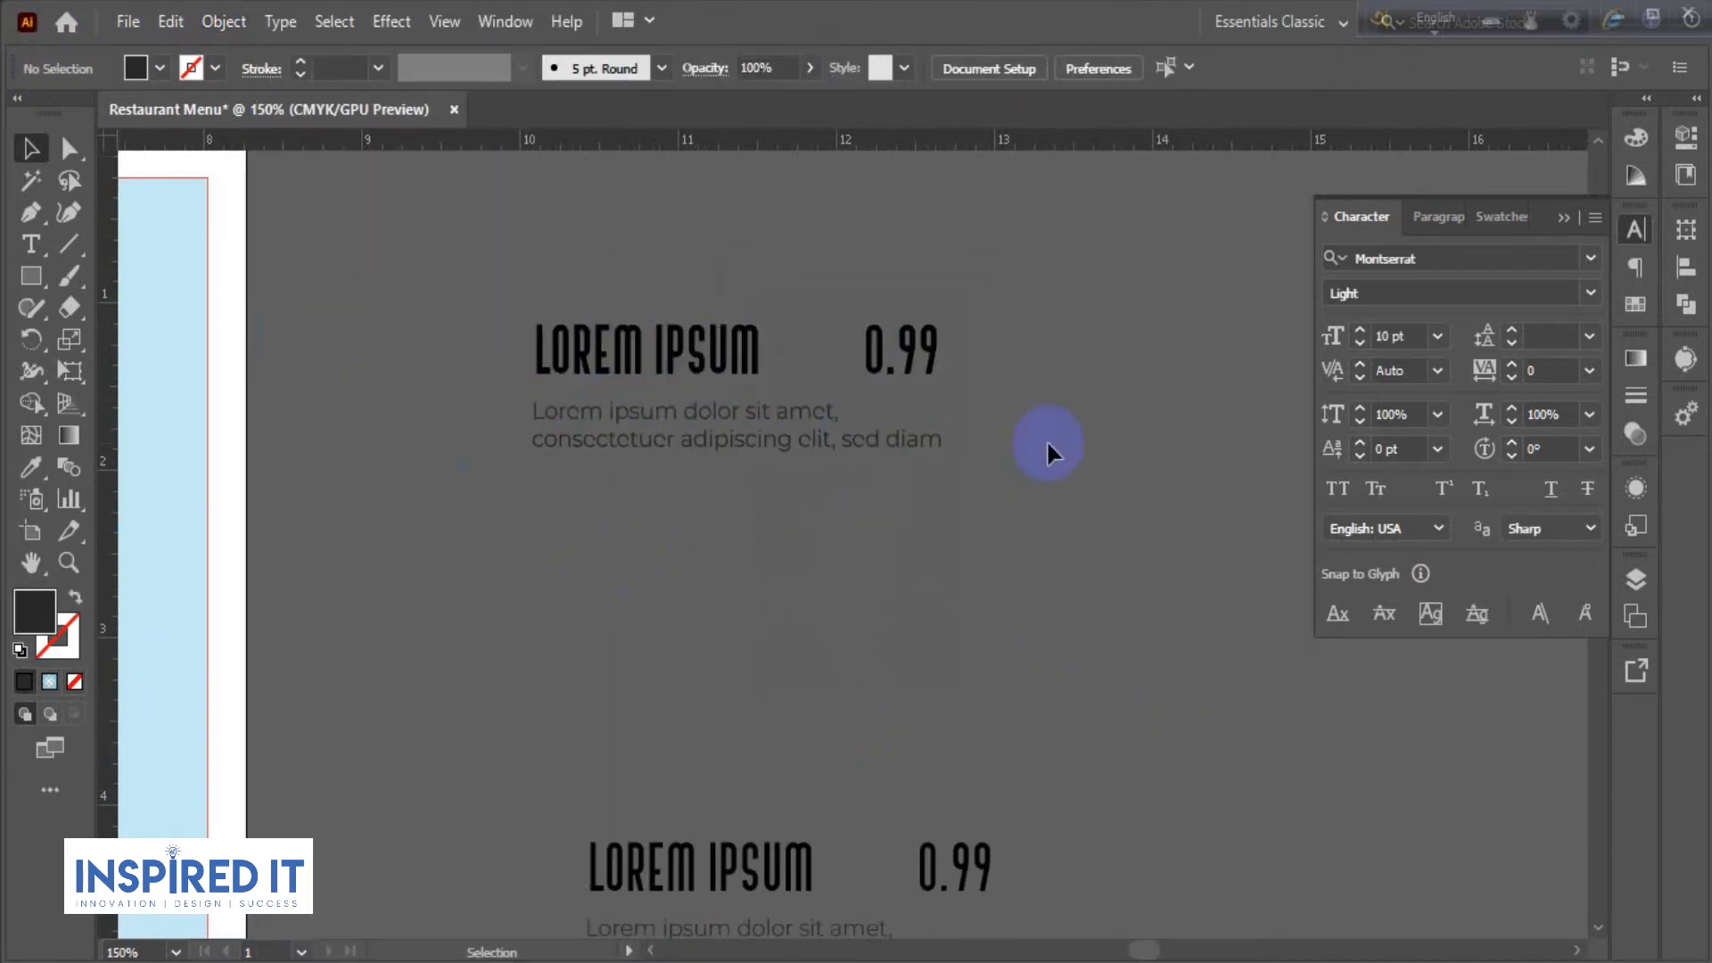
- Align the right edge of the expanded price with the right edge of the expanded description
left_click(834, 428)
left_click(918, 370, "shift")
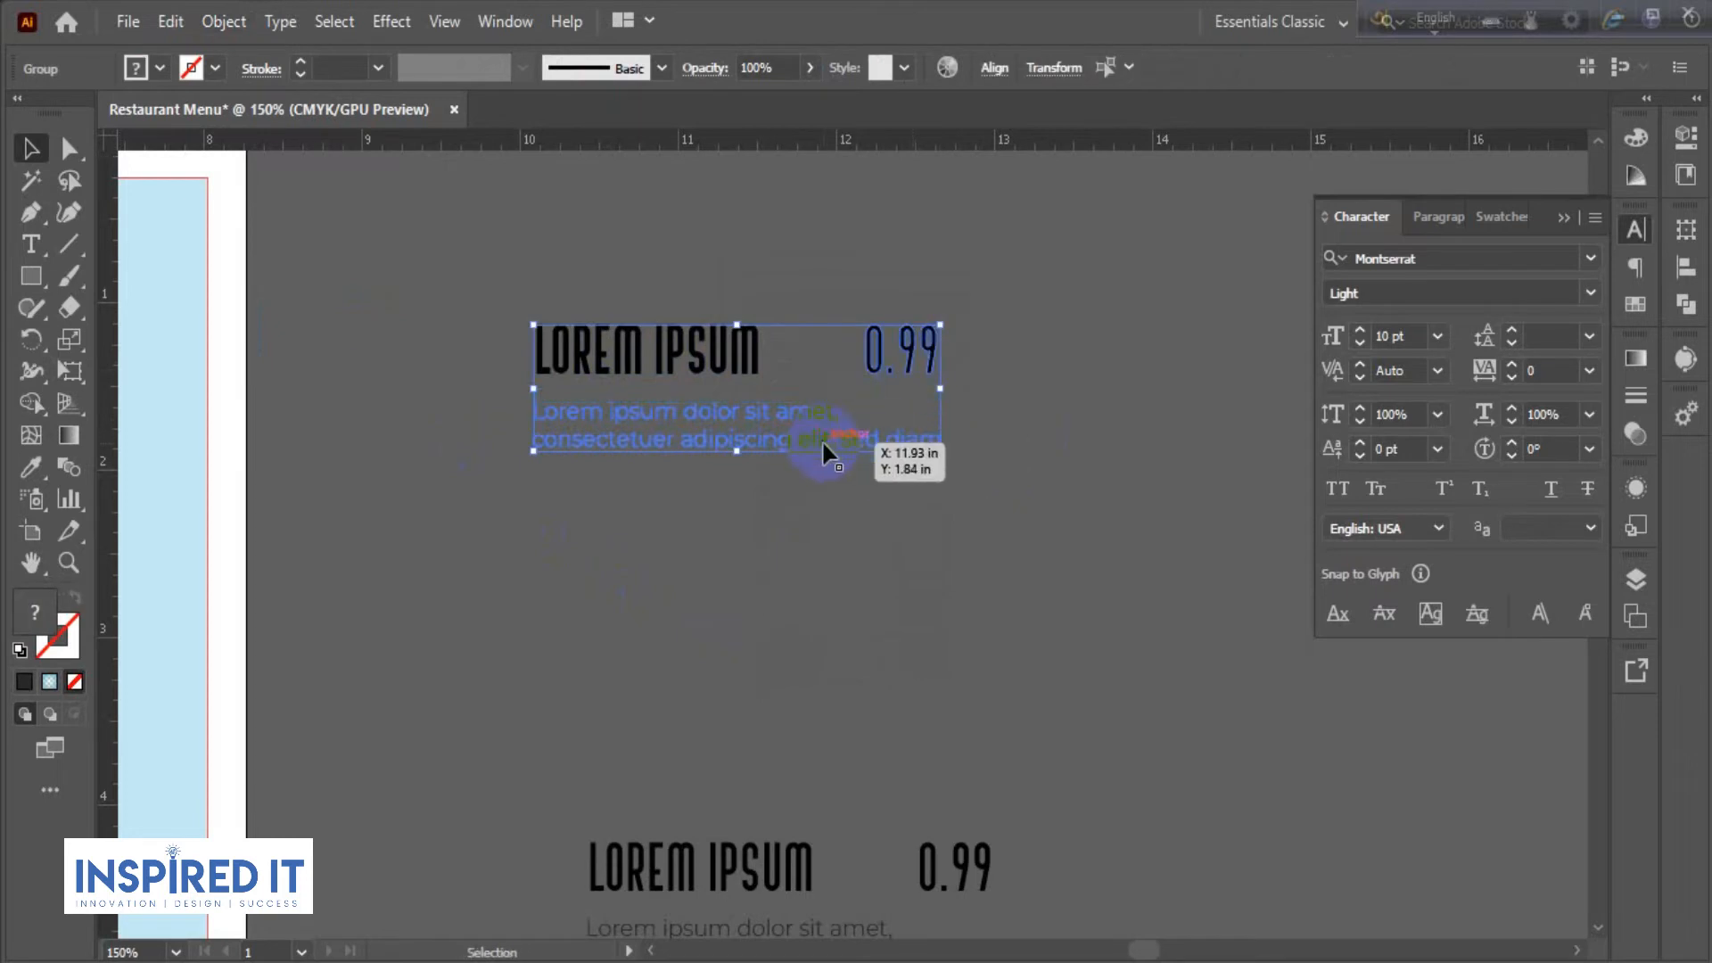
left_click(995, 72)
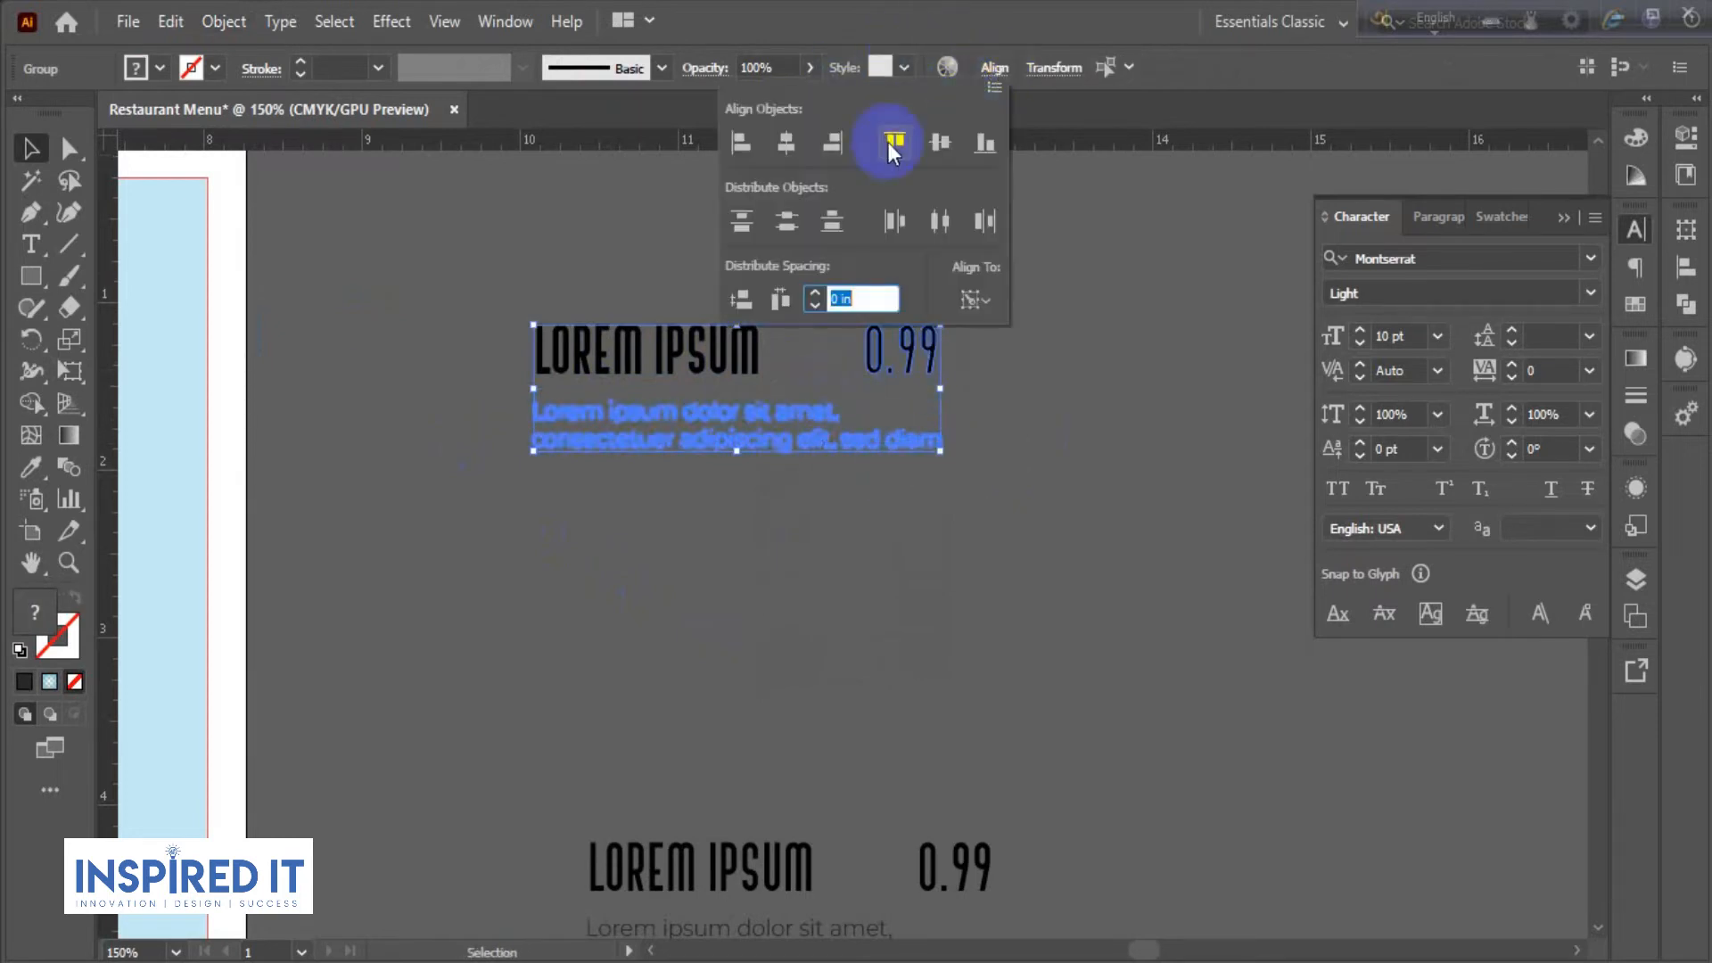
left_click(833, 141)
left_click(986, 384)
left_click(1028, 350)
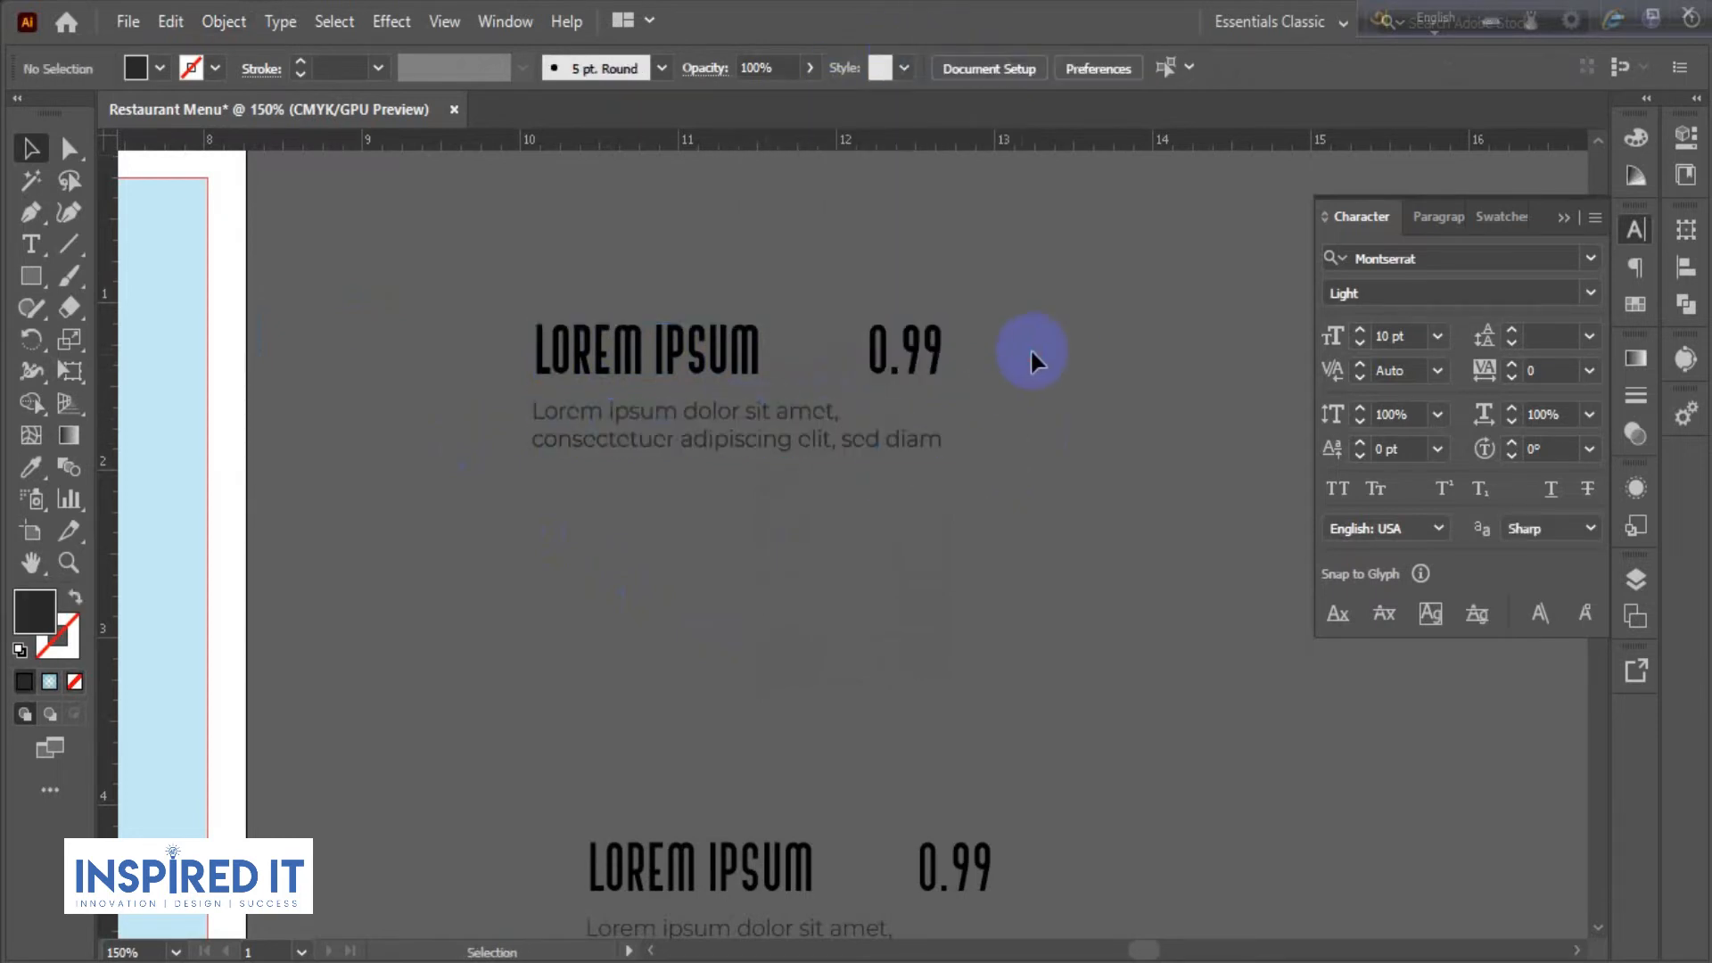
- Align the left edge of the expanded heading with its description, and group the heading, price and description
left_click(625, 417, "shift")
left_click(627, 345, "shift")
left_click(995, 69)
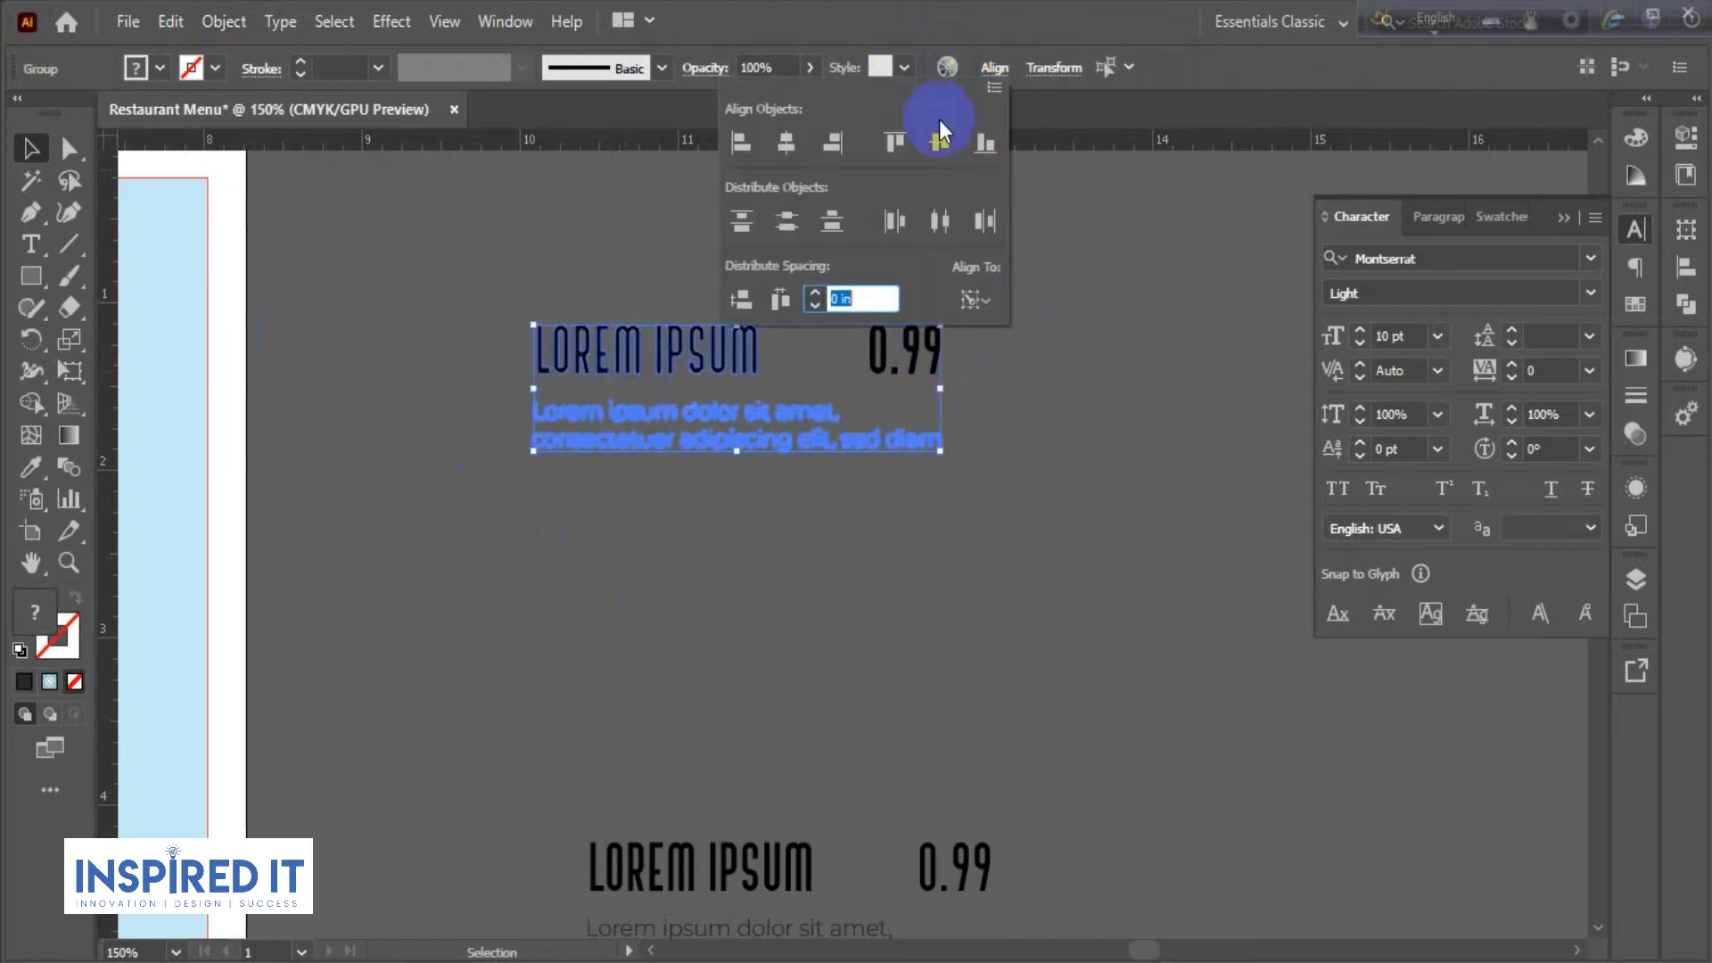
left_click(736, 144)
left_click(1046, 376)
left_click(1021, 303)
left_click_drag(490, 290, 1003, 528)
left_click(1098, 428)
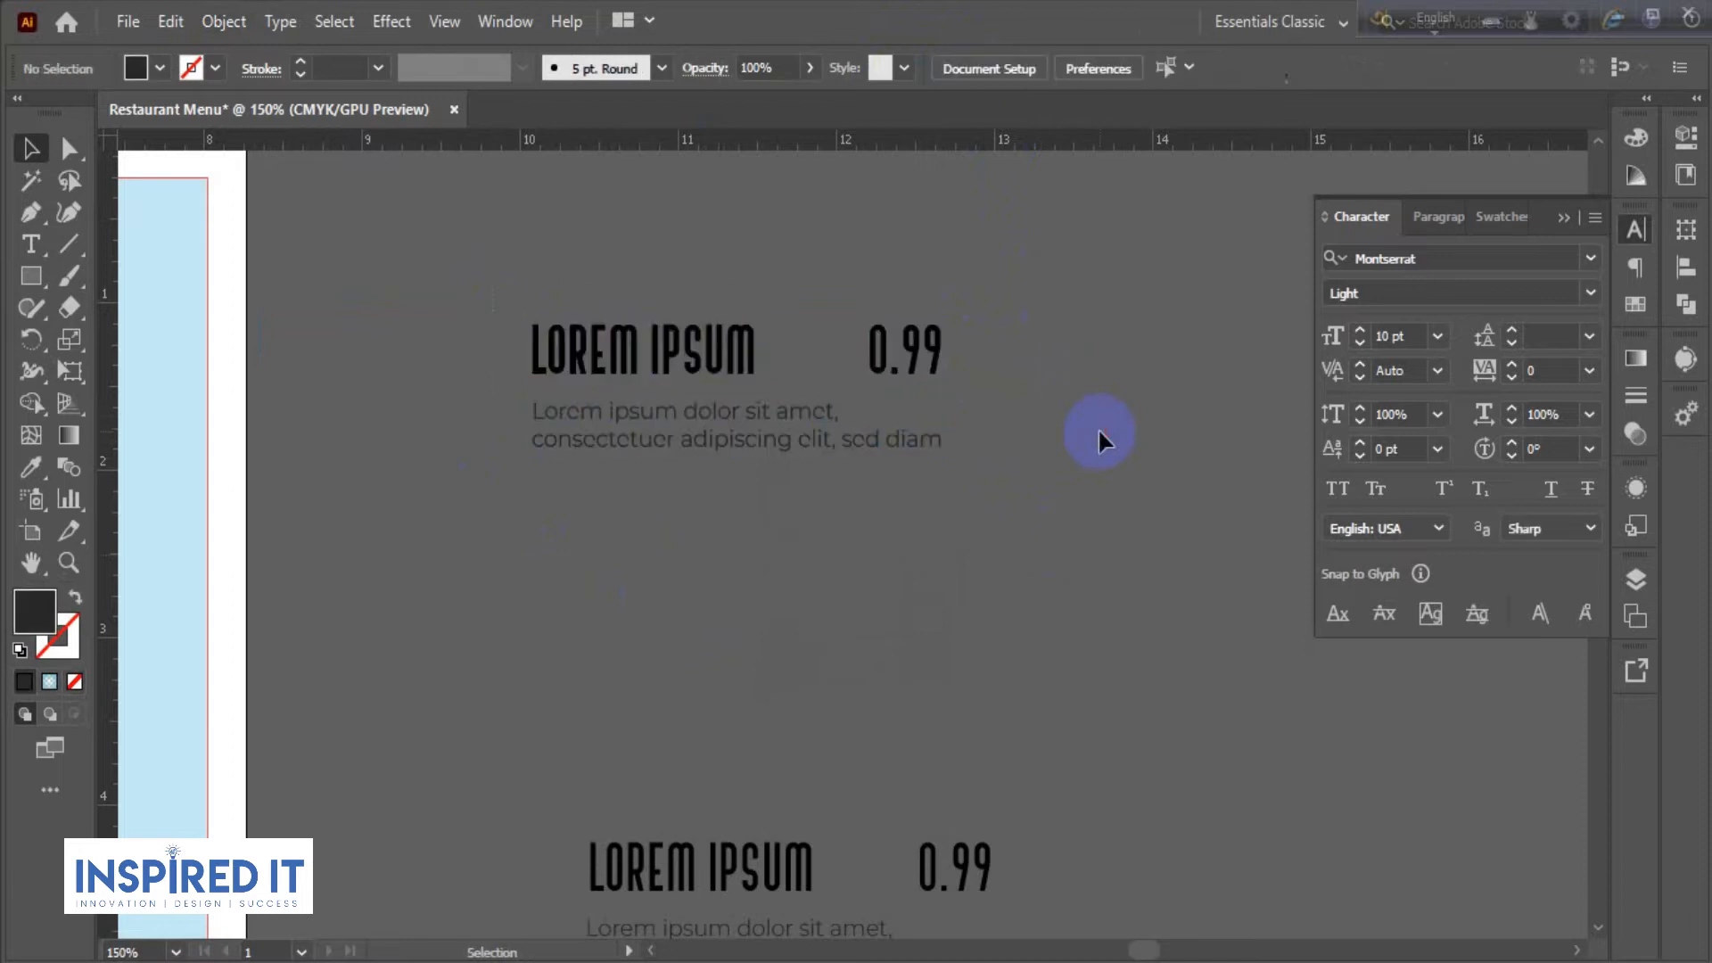
- Place a copy of the grouped menu block on the page near the left margin, below the pasta photo
key("ctrl+minus")
key("ctrl+minus")
left_click_drag(950, 370, 464, 533)
left_click(949, 645)
- Duplicate the menu block straight below itself and repeat the copy to make a column of seven evenly spaced blocks
left_click_drag(941, 633, 998, 448)
scroll(514, 361, "up", 1)
left_click_drag(531, 345, 532, 432)
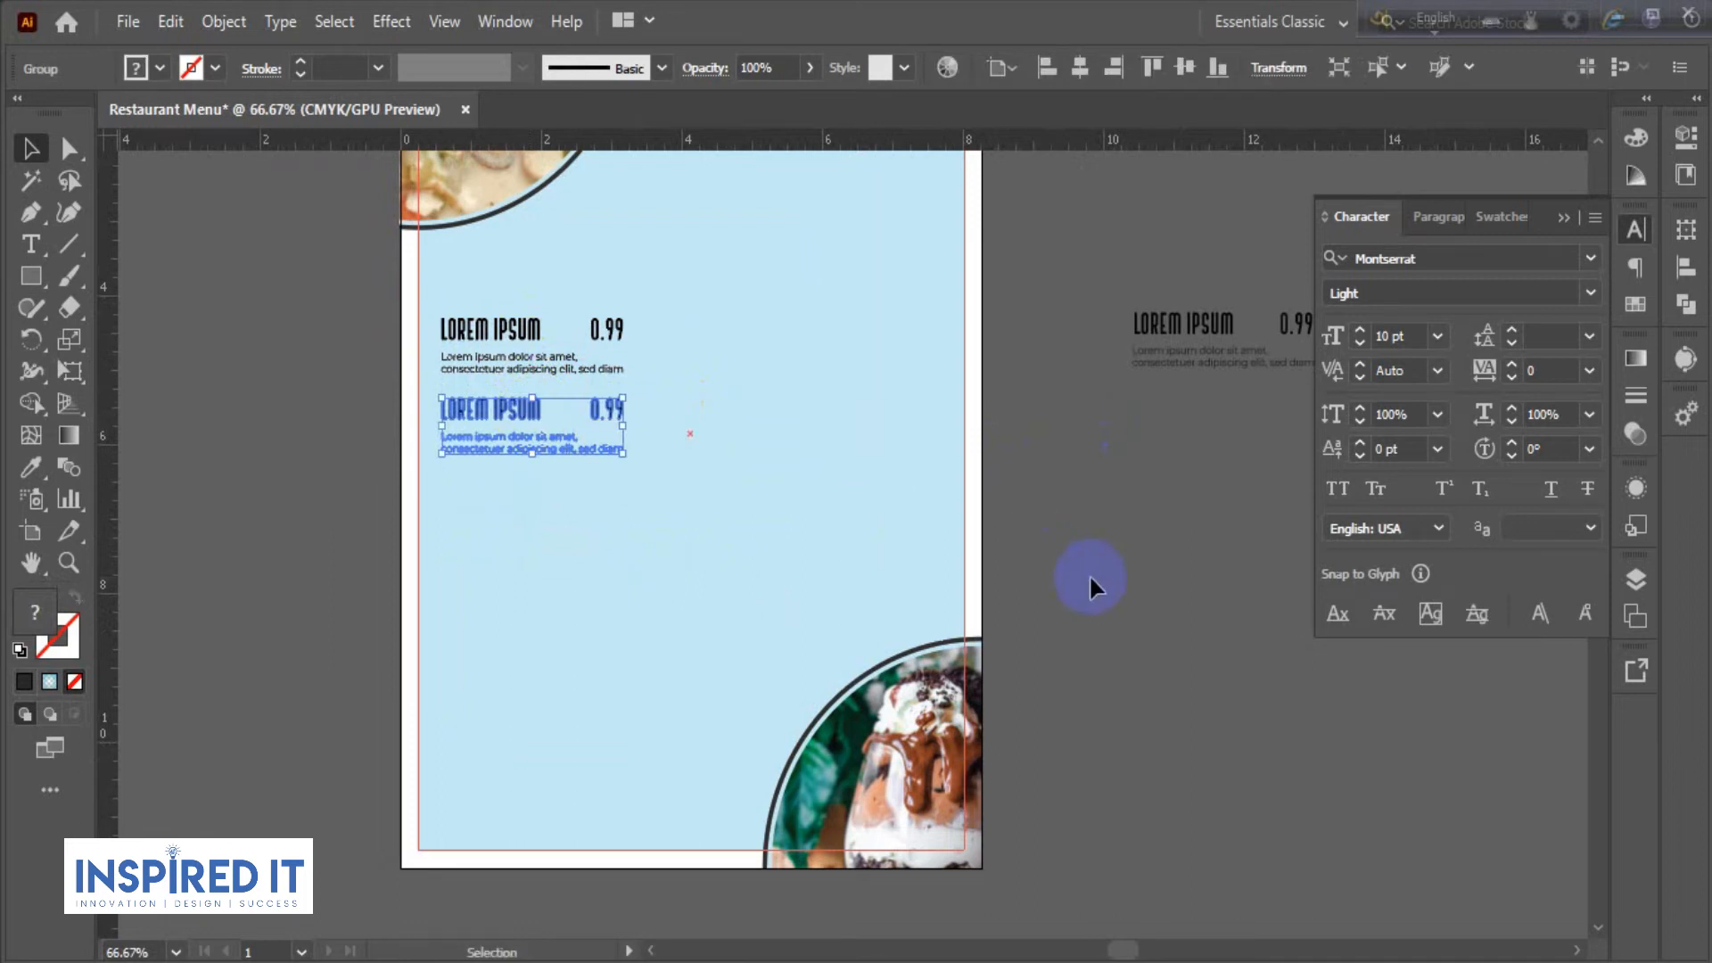
key("ctrl+d")
key("ctrl+d")
key("ctrl+d")
key("ctrl+d")
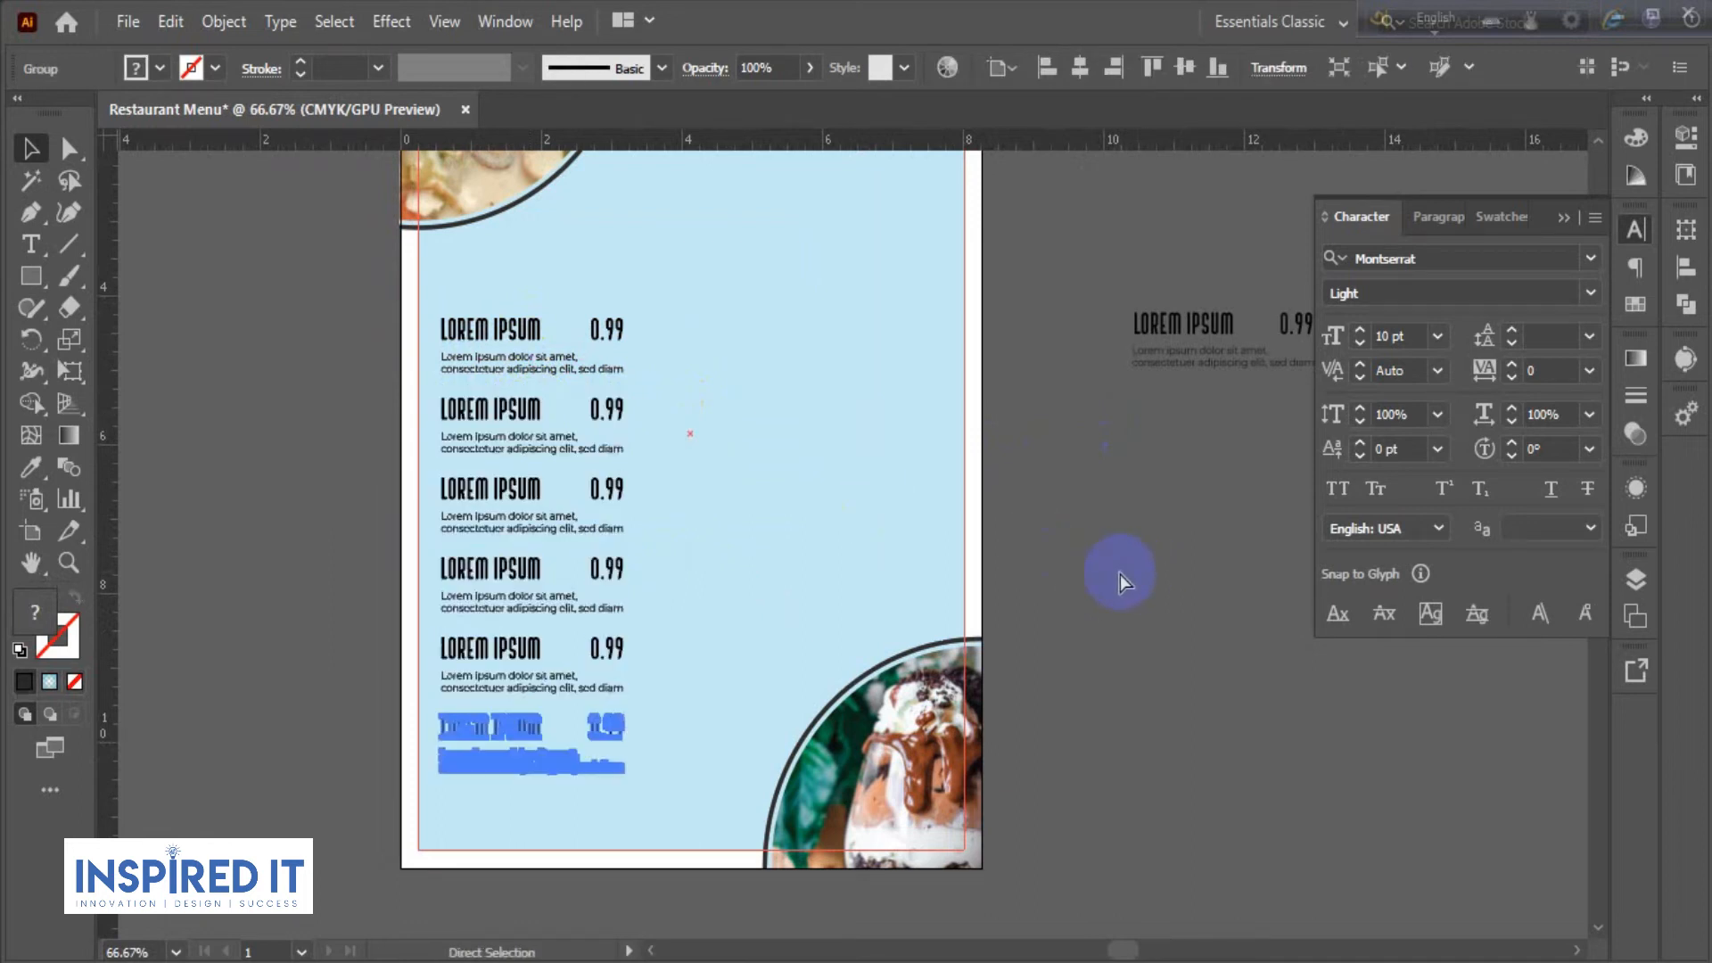
key("ctrl+d")
left_click(1118, 571)
left_click_drag(1108, 567, 1078, 536)
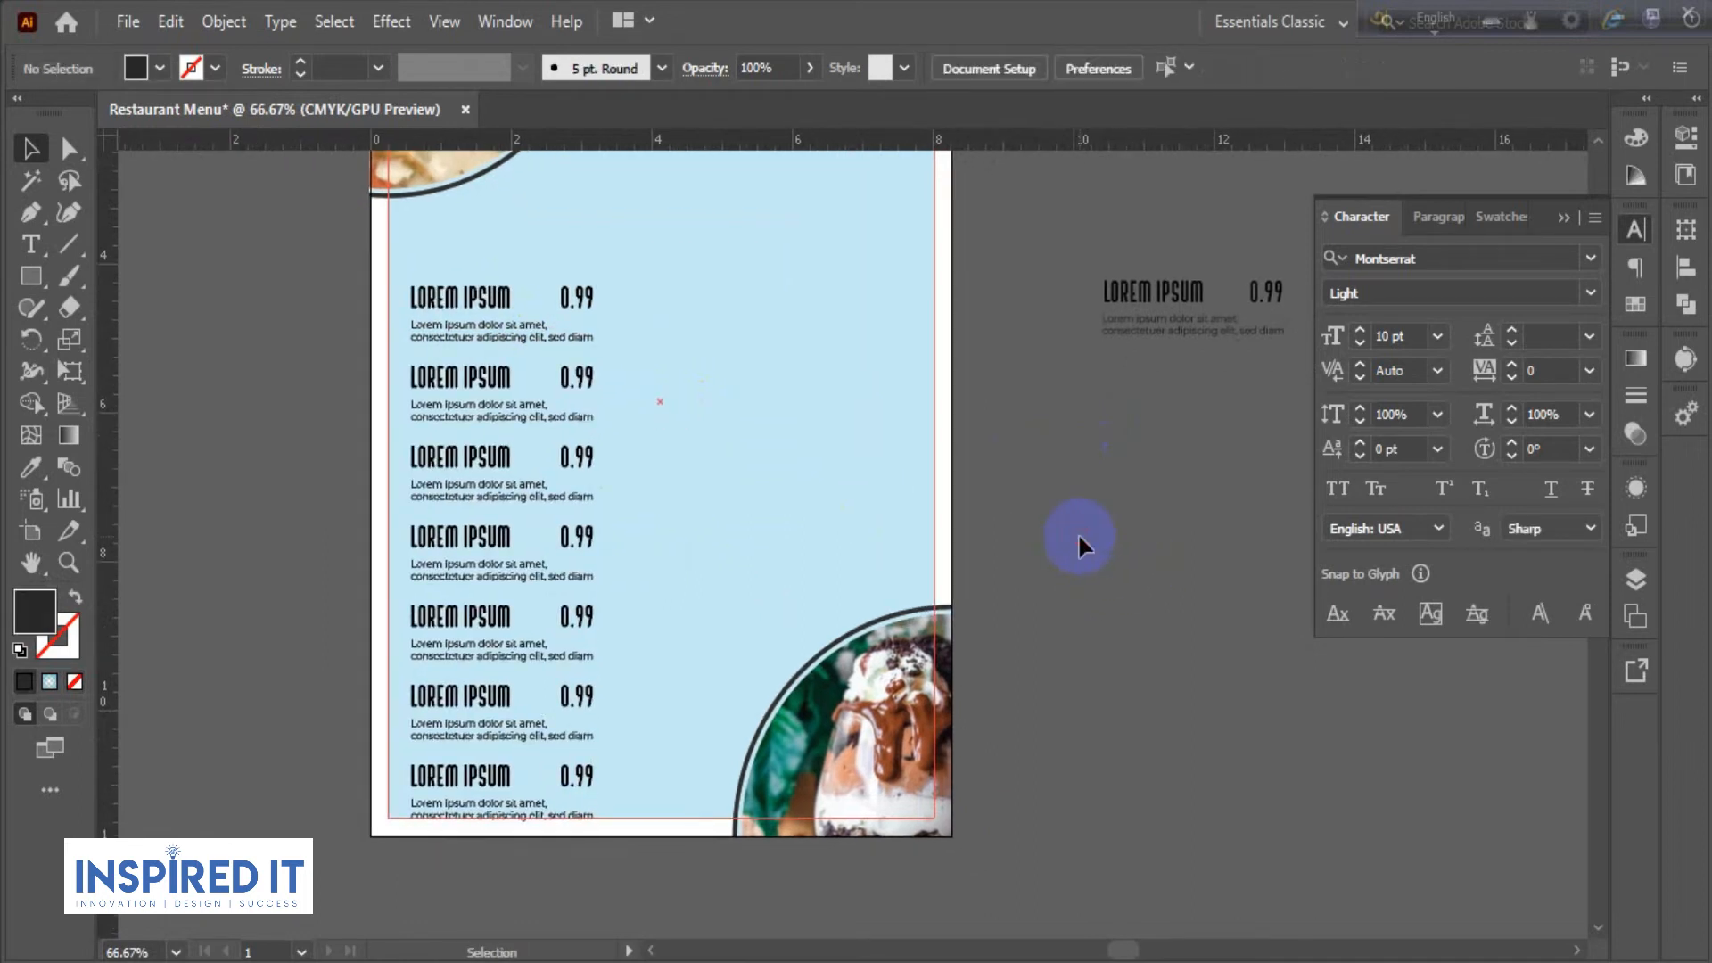
- Lock the light blue background clip group containing the corner photos
left_click_drag(402, 265, 644, 834)
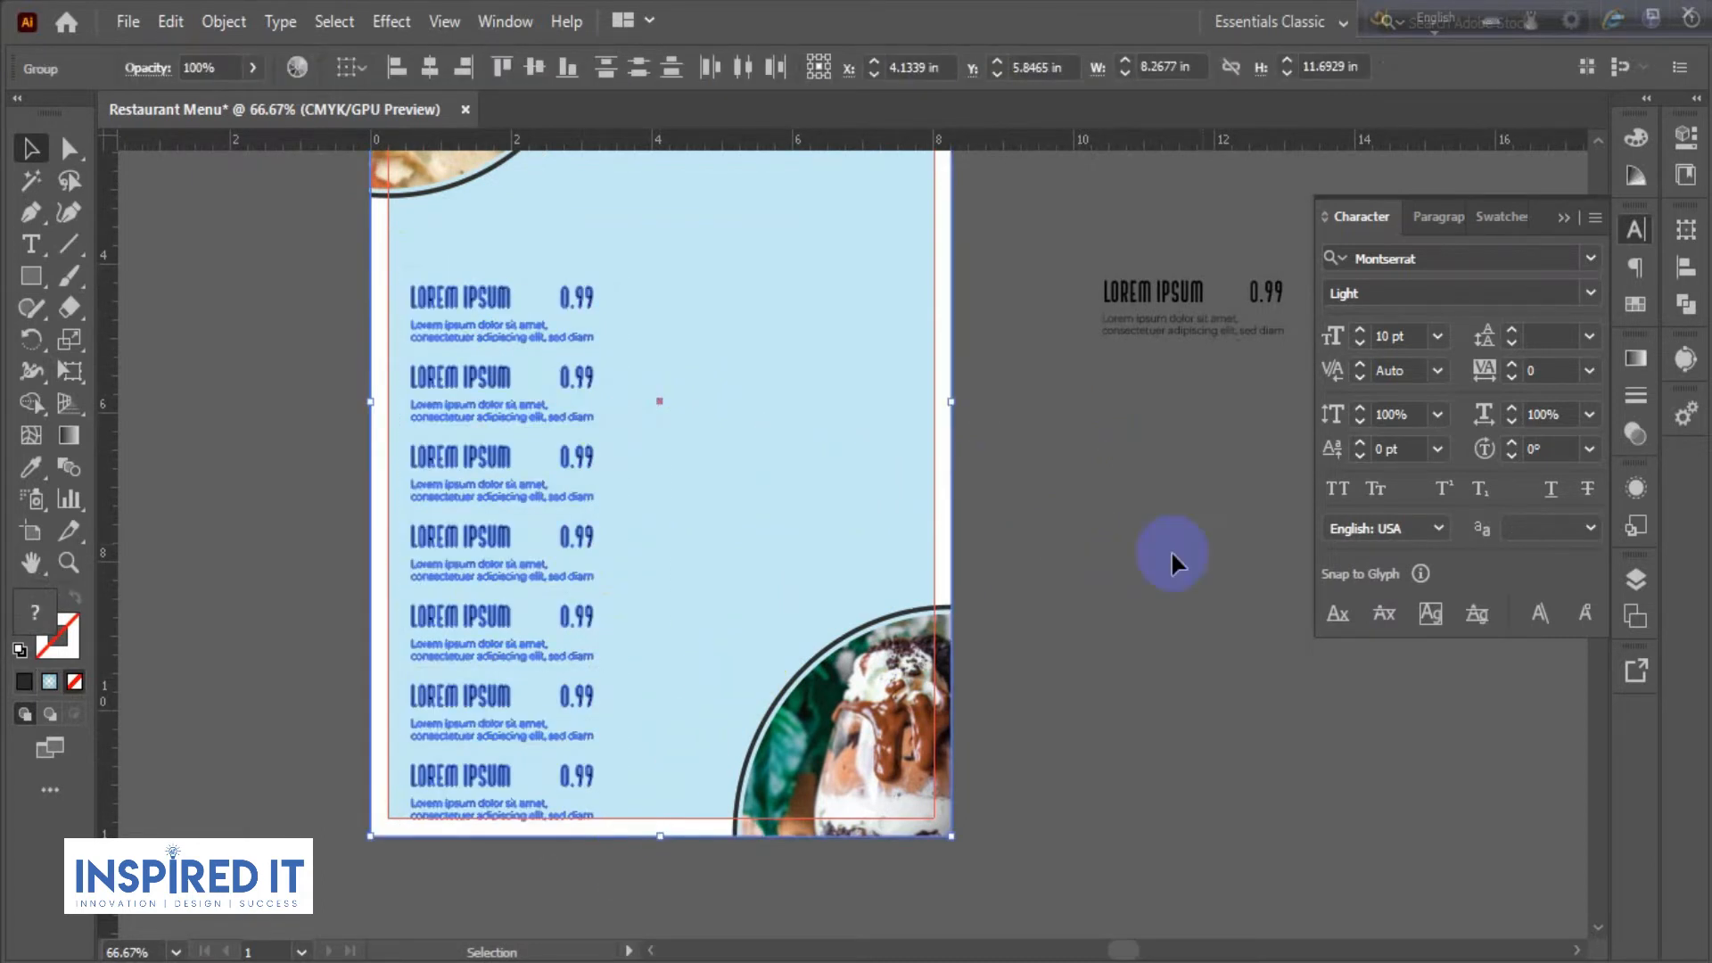
left_click(874, 489)
left_click(939, 643)
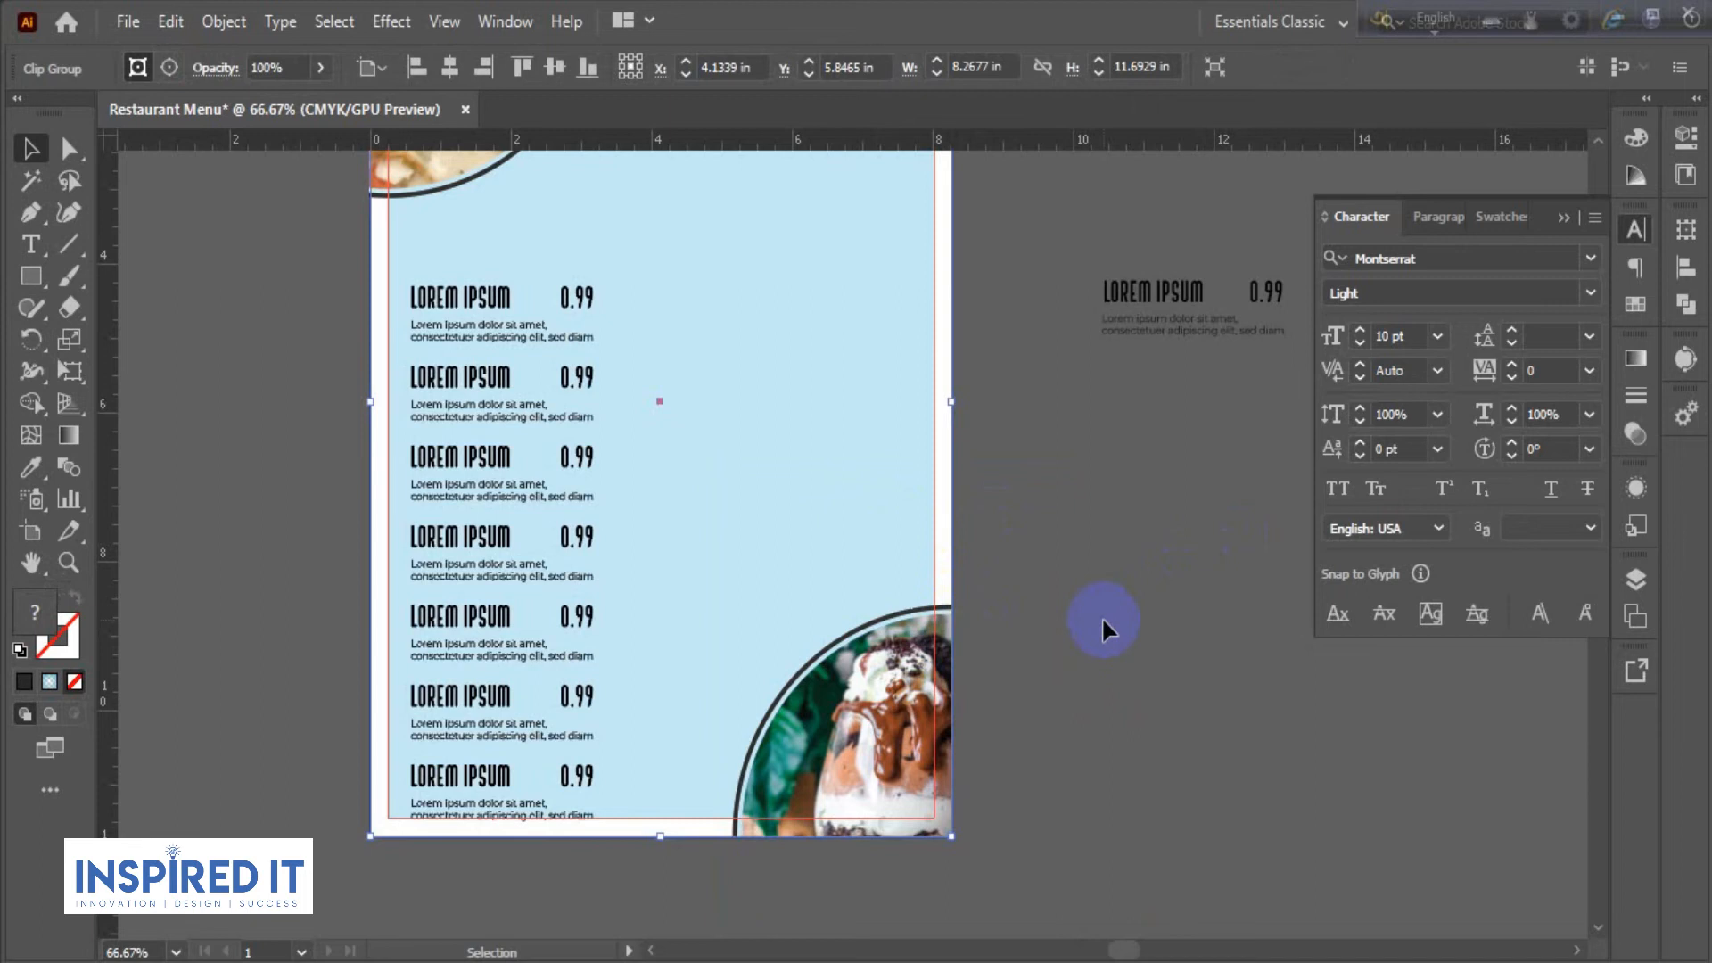
key("ctrl+2")
- Move the whole column of seven menu blocks slightly up and closer to the left margin line
scroll(1099, 613, "left", 2)
left_click_drag(487, 226, 613, 822)
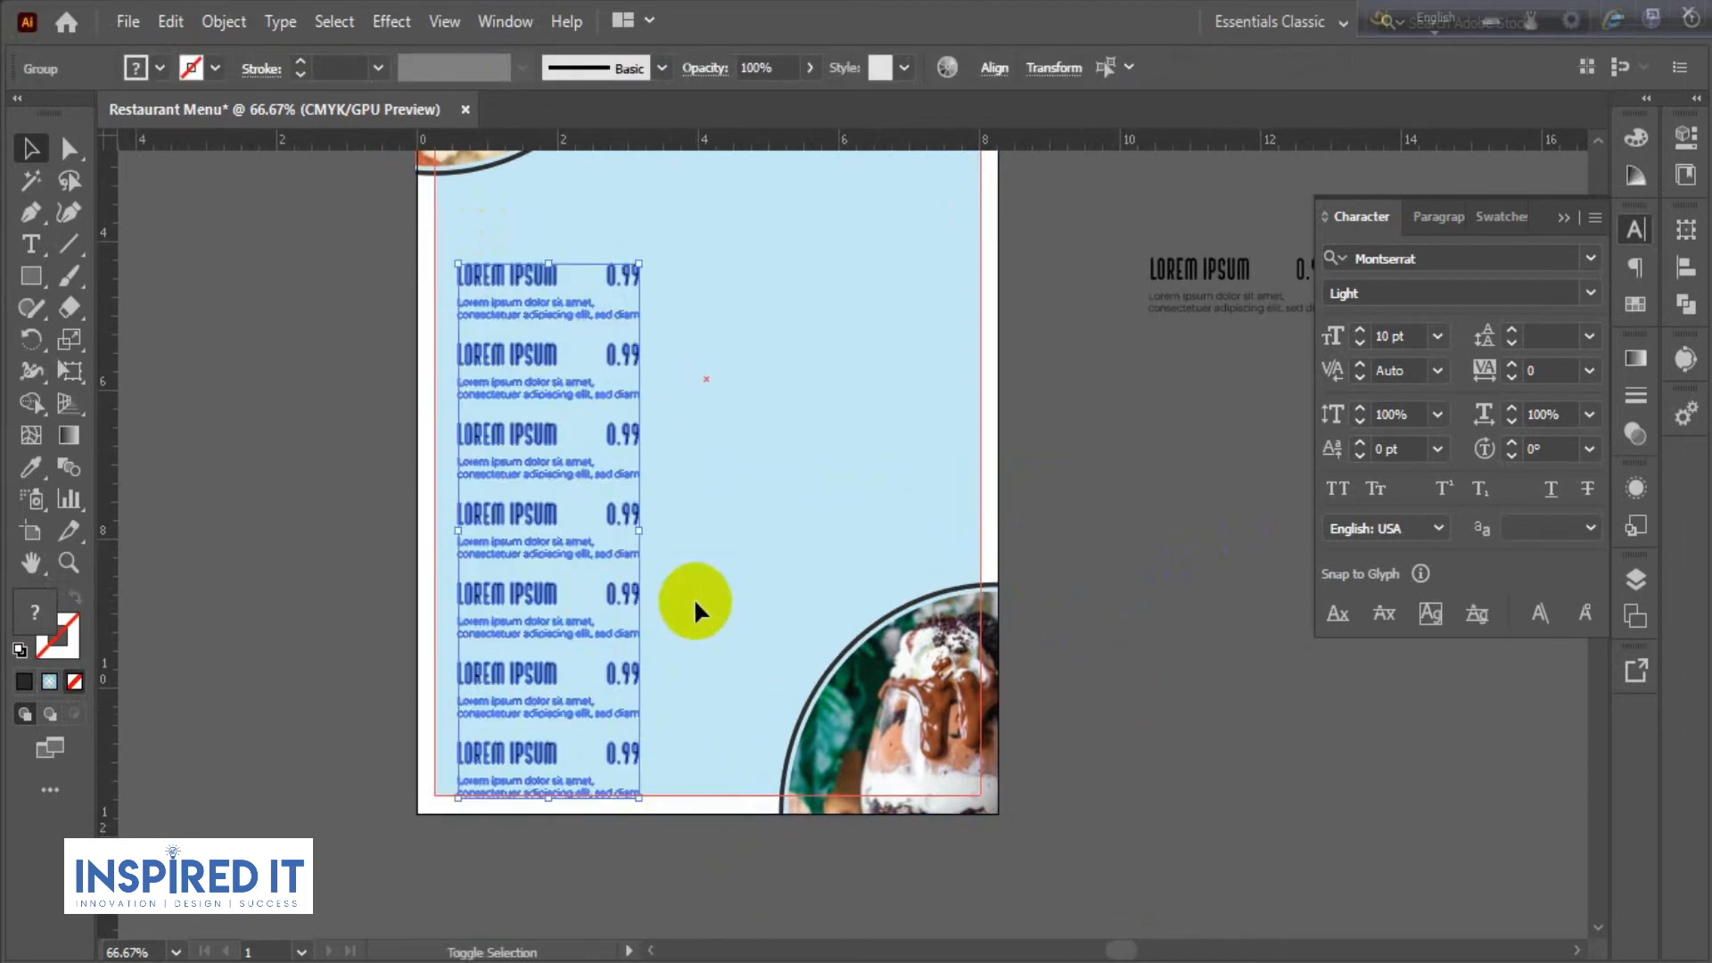
key("Up")
key("Up")
key("Up")
key("Up")
key("Up")
key("Up")
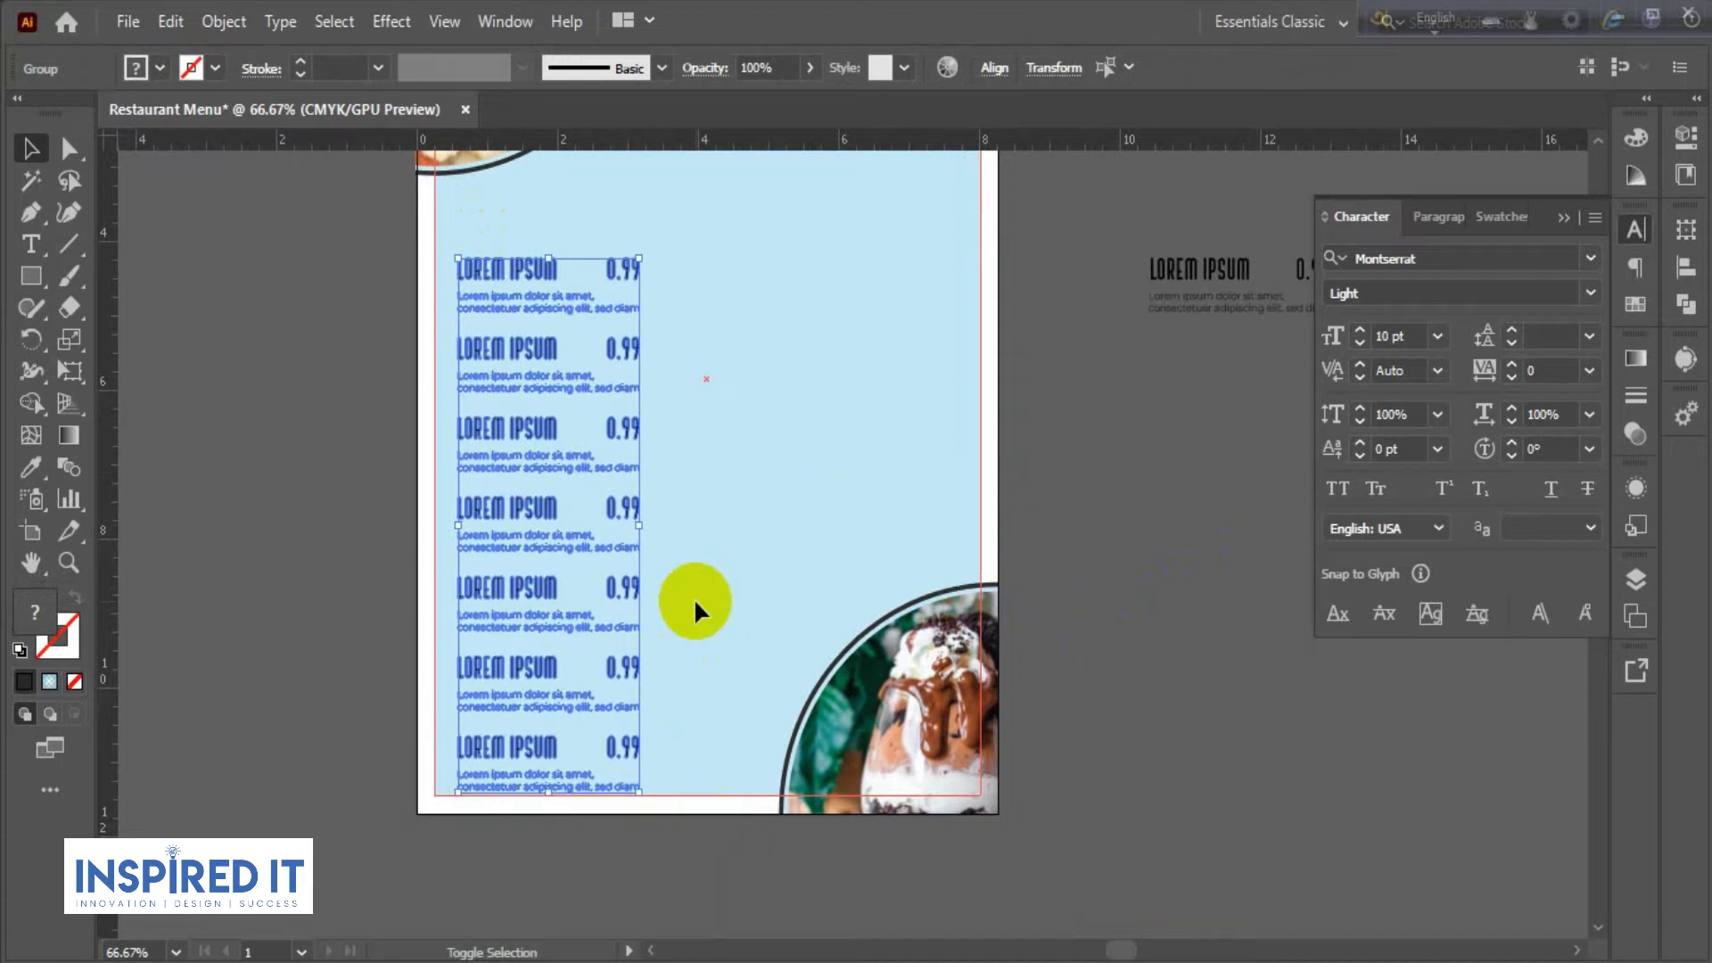
left_click(804, 529)
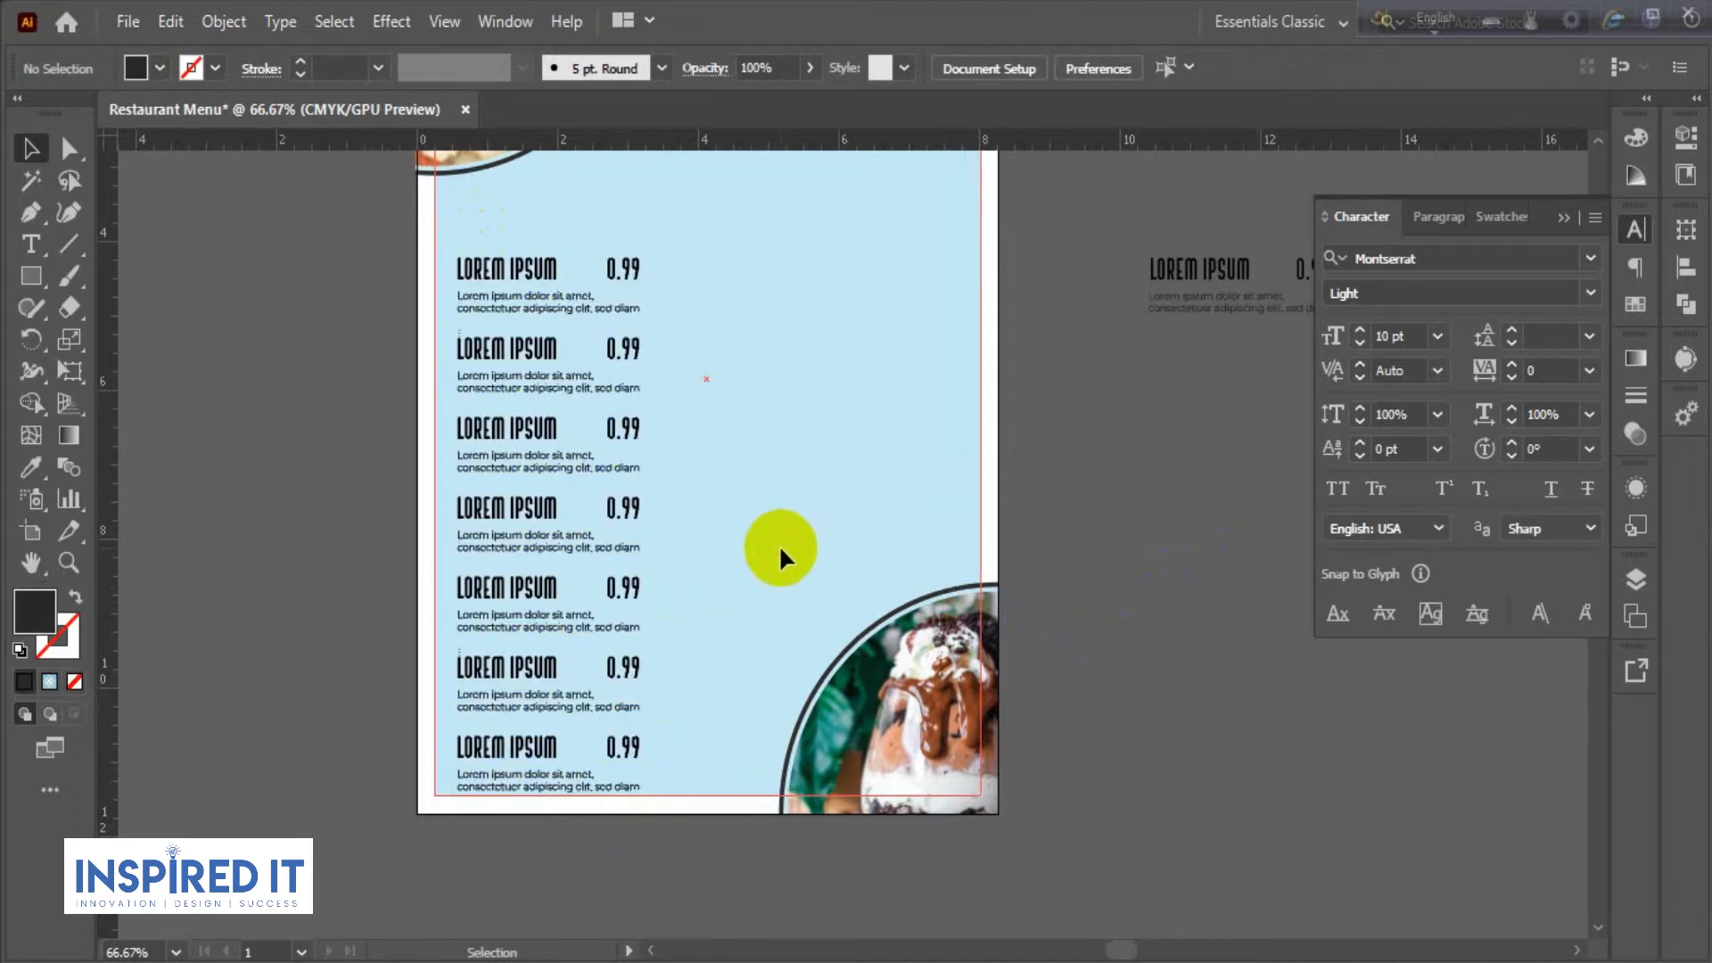
left_click_drag(442, 235, 685, 713)
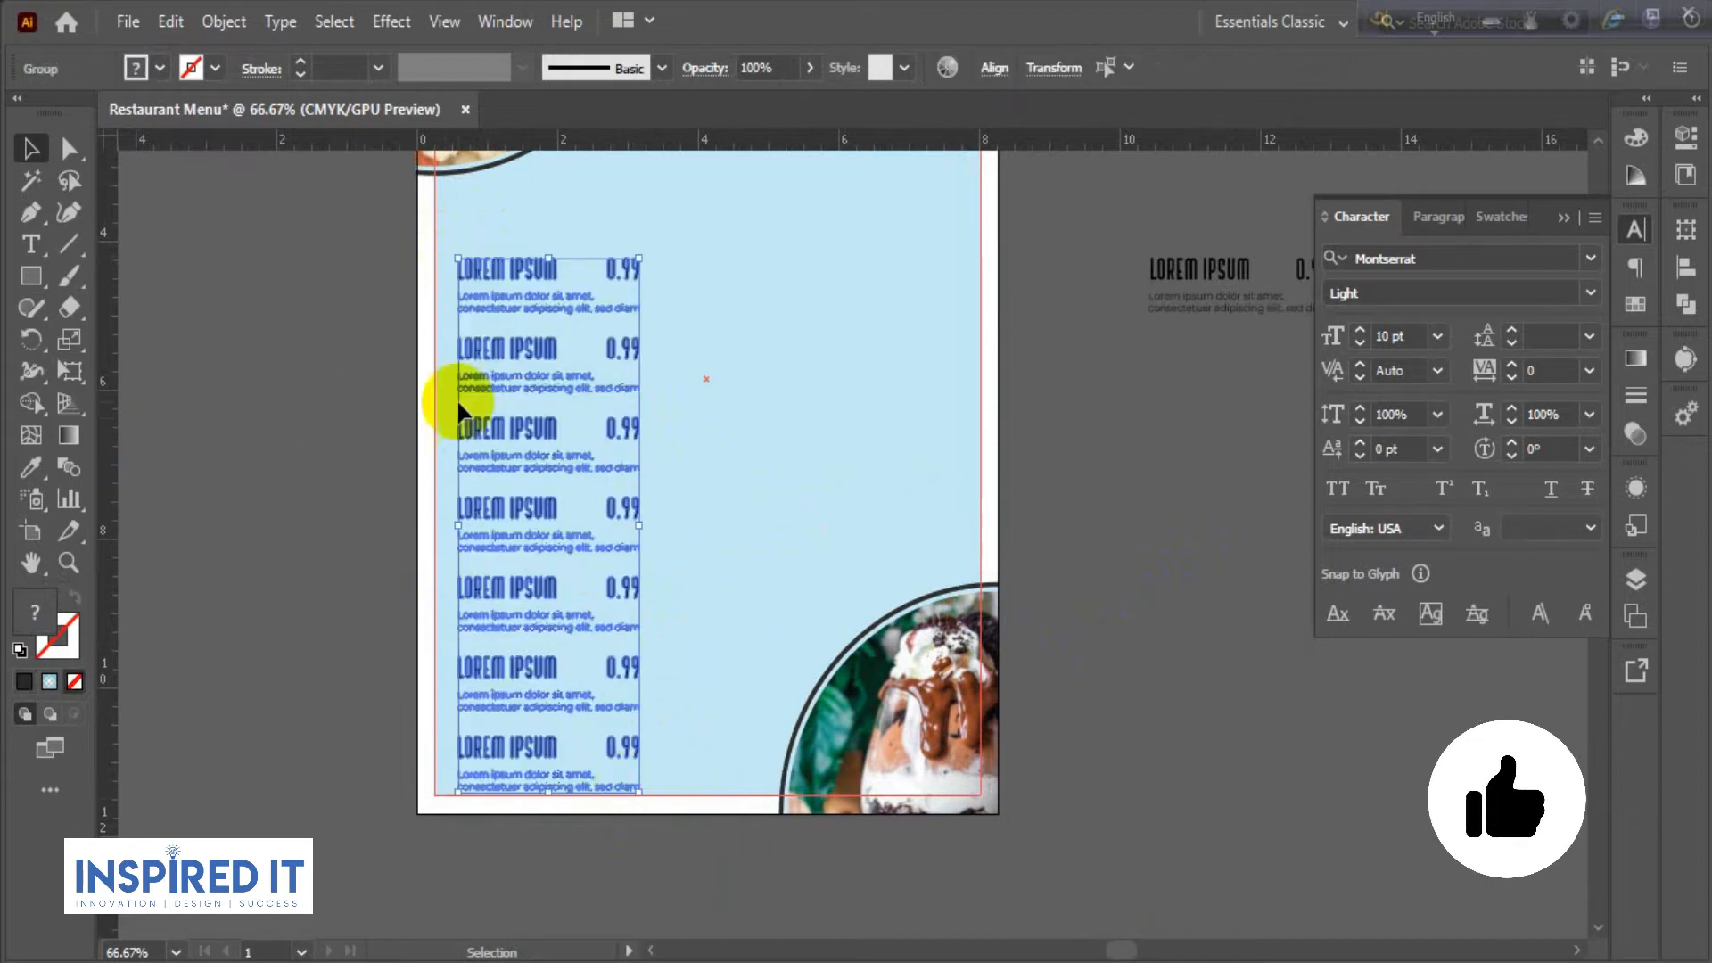
left_click_drag(504, 432, 490, 421)
left_click(1163, 558)
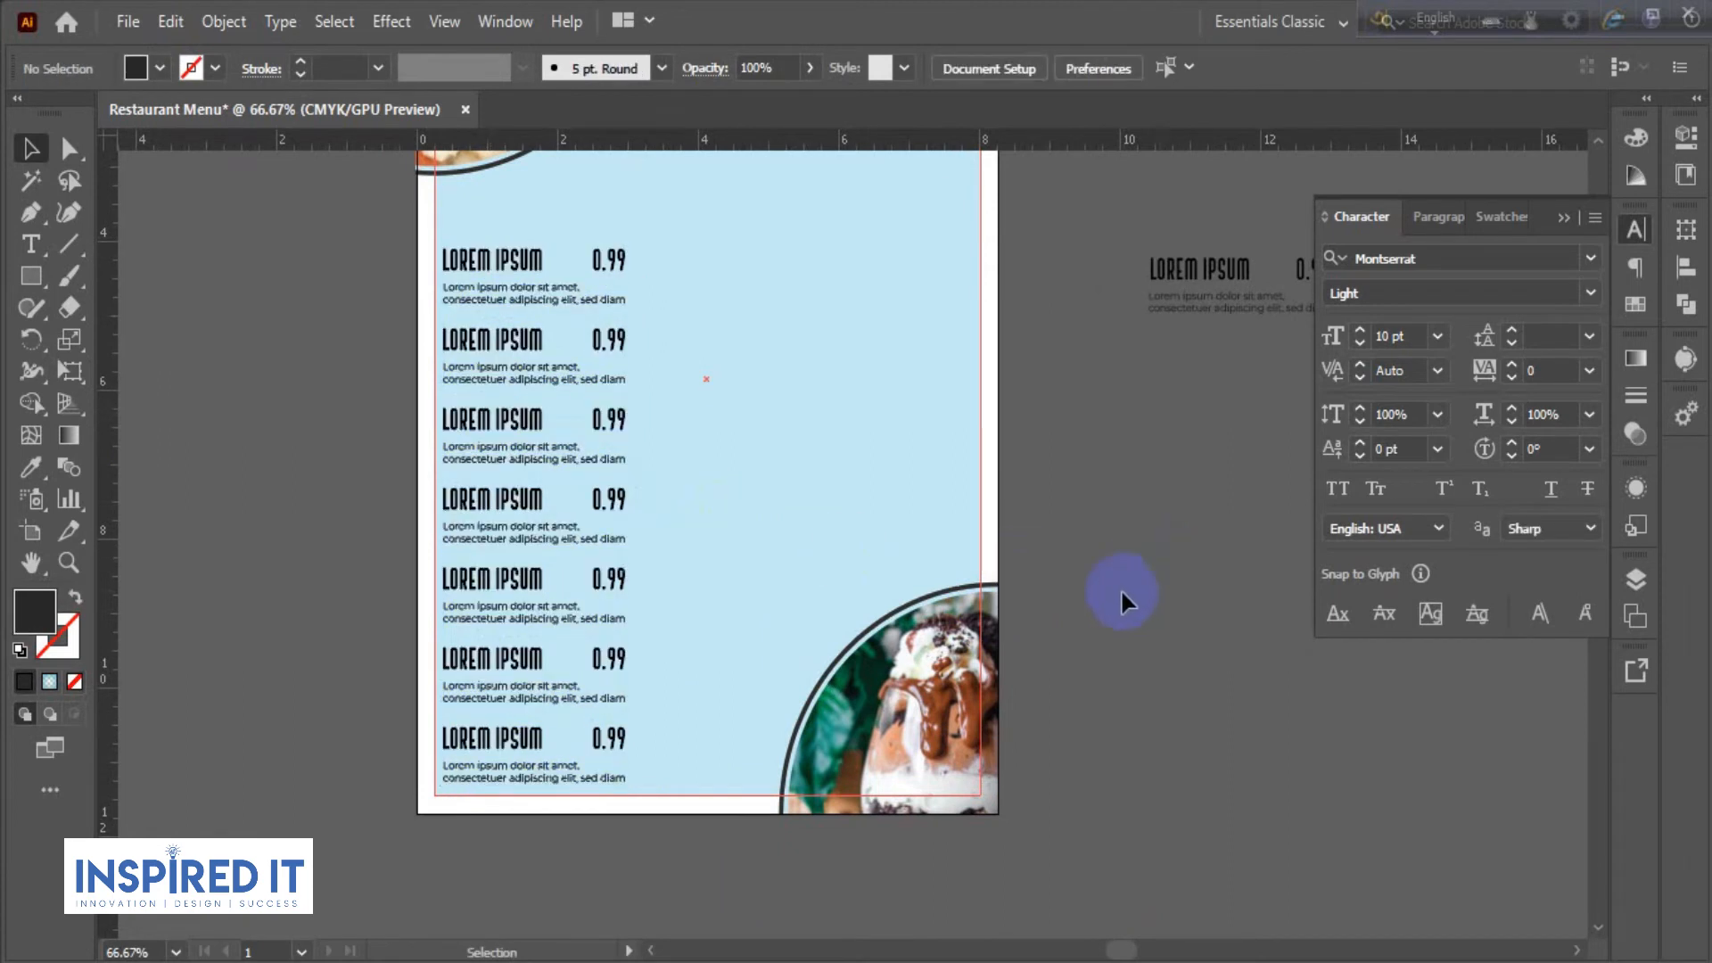
- Copy the top three menu blocks of the column to the page's upper right area beside the pasta photo
left_click_drag(1105, 552, 1120, 638)
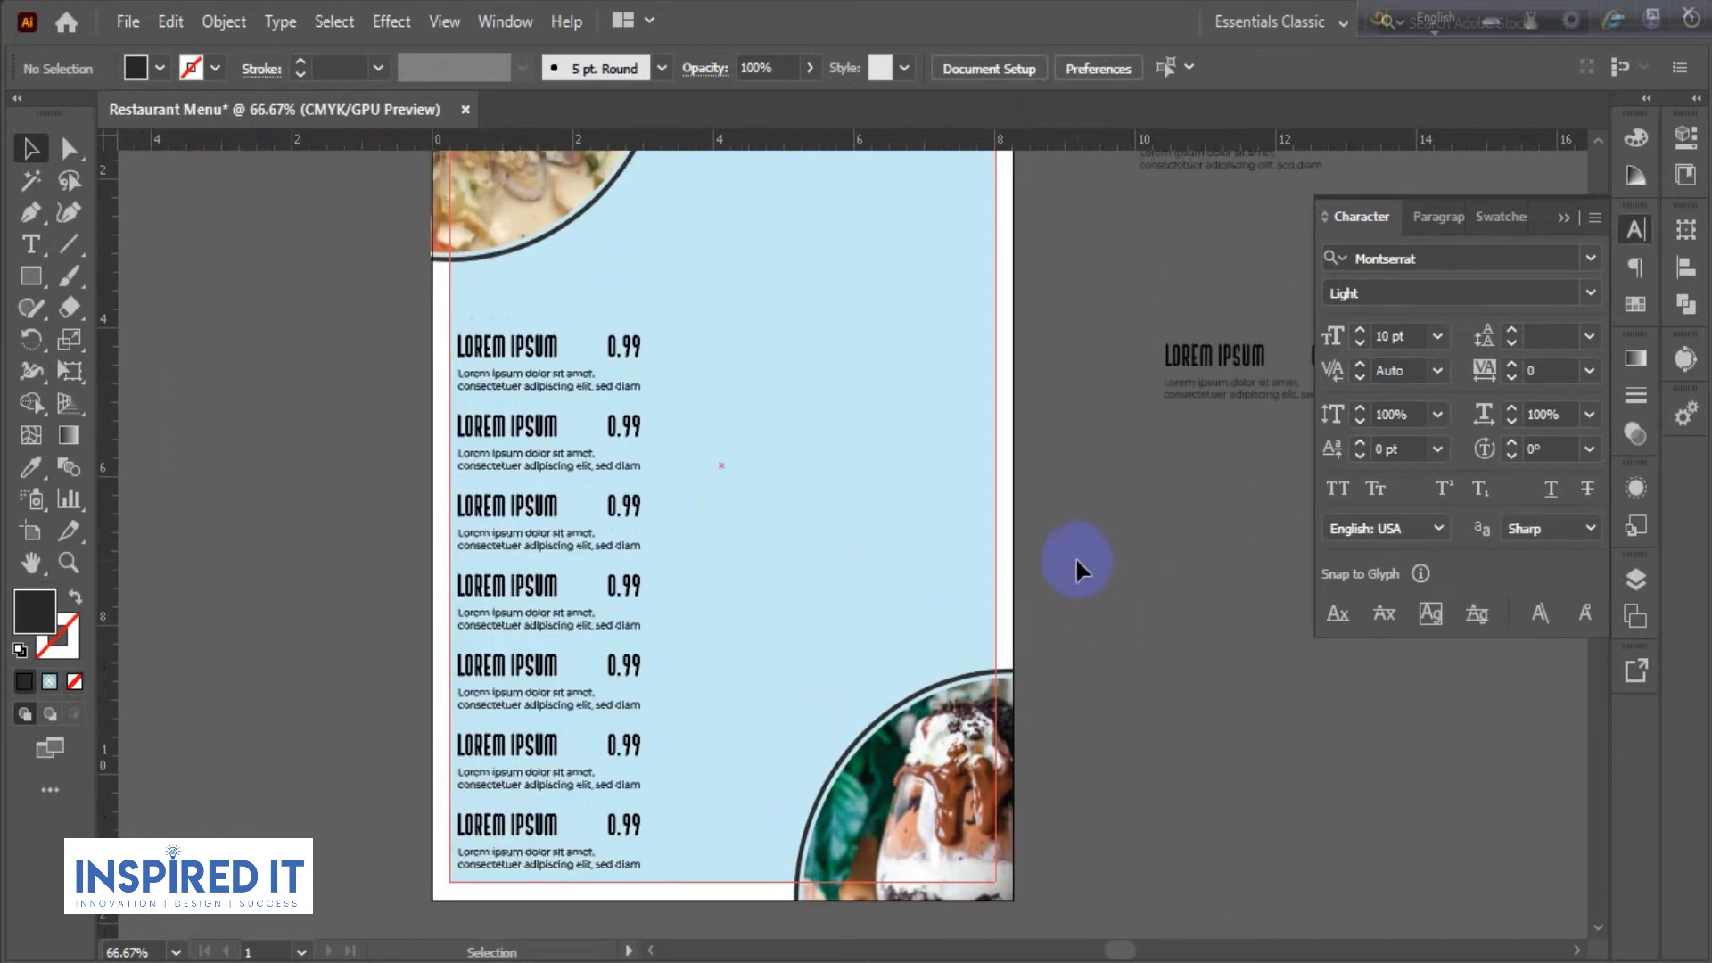
left_click_drag(1081, 563, 977, 692)
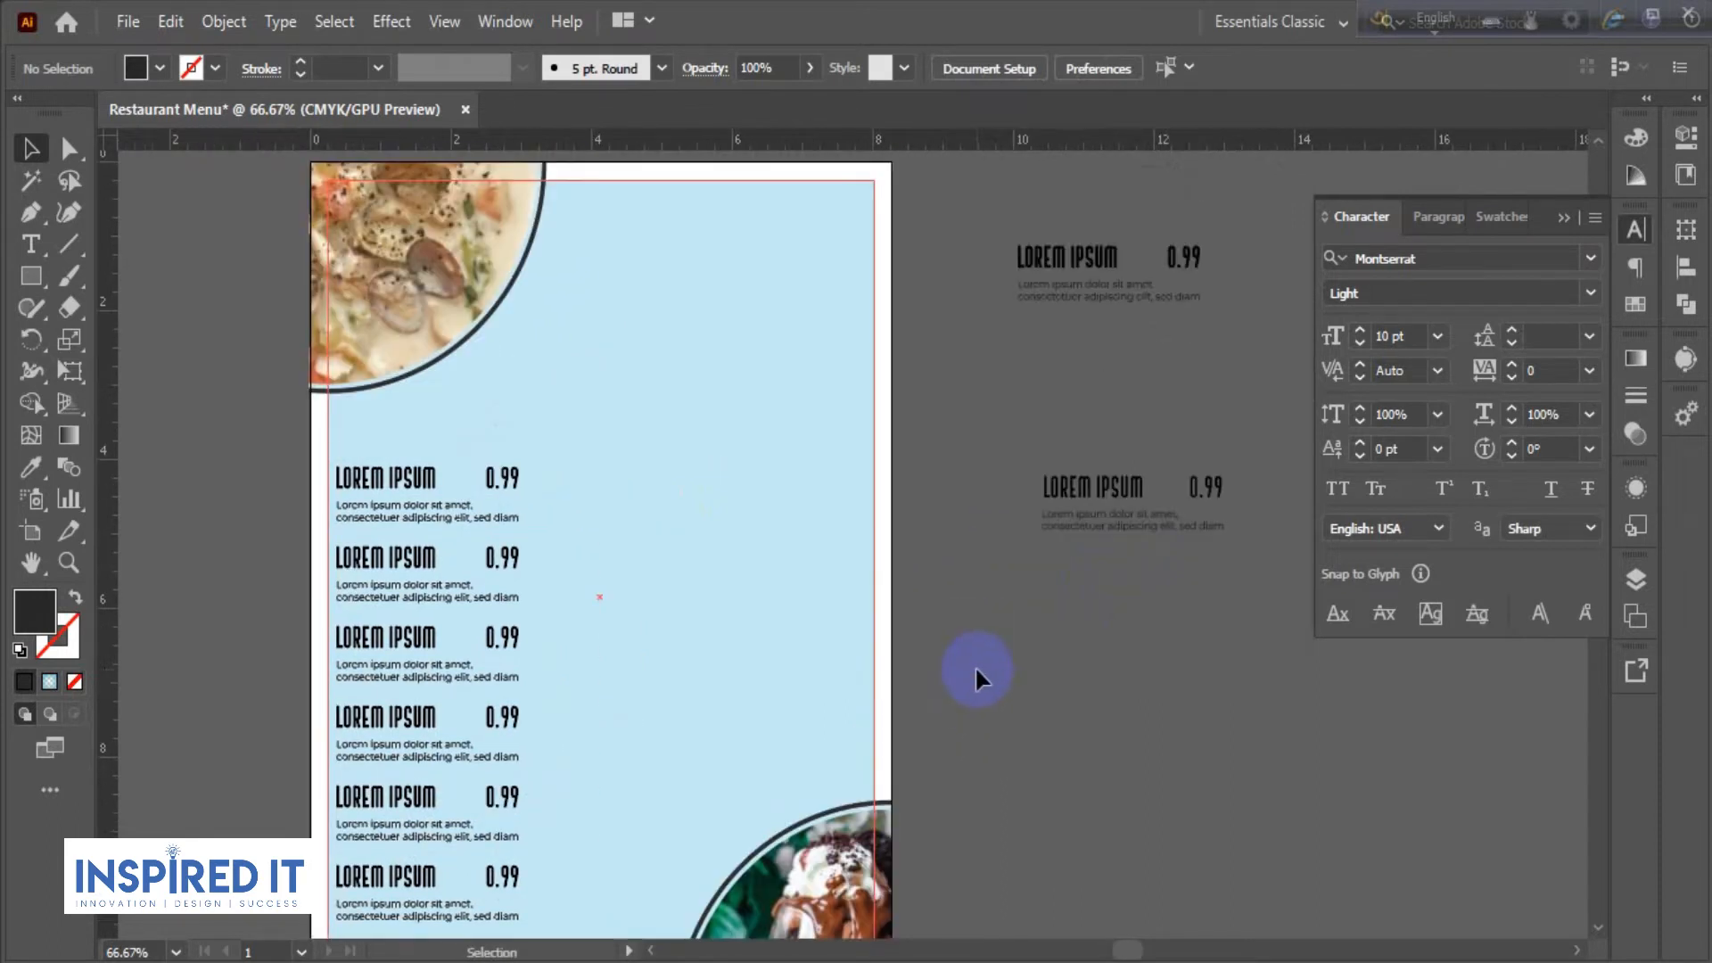
left_click_drag(386, 451, 467, 691)
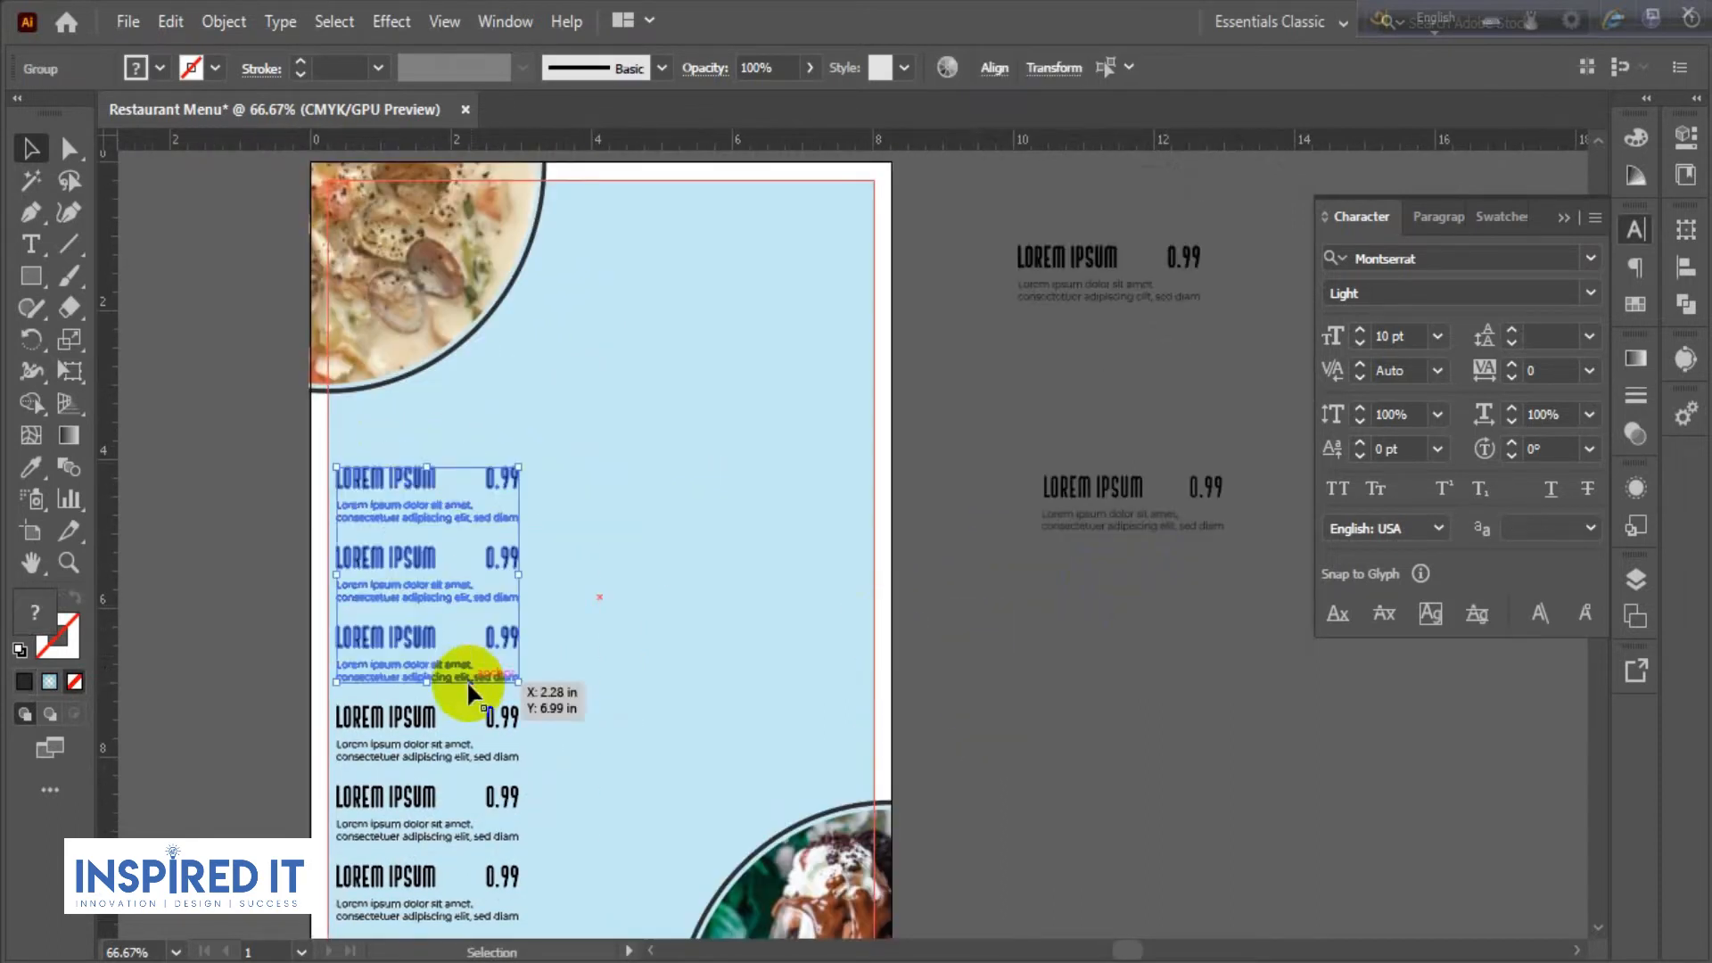
left_click_drag(405, 479, 754, 280)
left_click(988, 380)
left_click_drag(984, 443, 978, 377)
- Duplicate the three upper right menu blocks about 4.27 in straight down, above the dessert photo
left_click_drag(622, 179, 793, 463)
left_click_drag(739, 295, 742, 605)
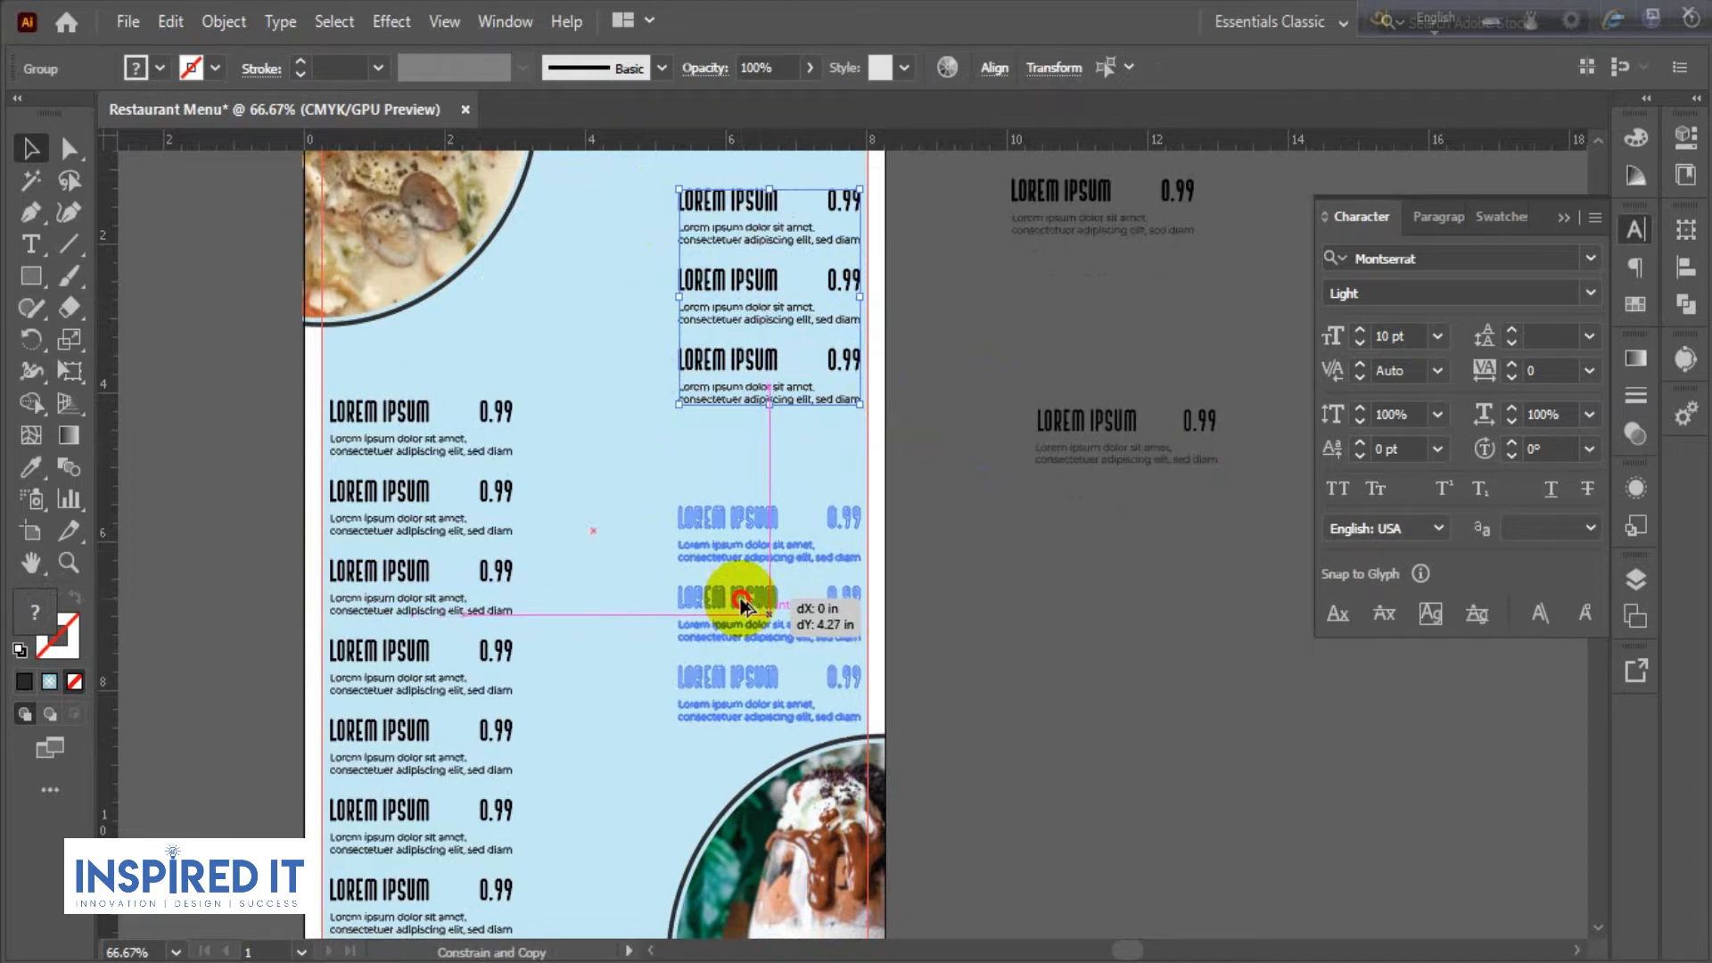
left_click_drag(742, 605, 743, 606)
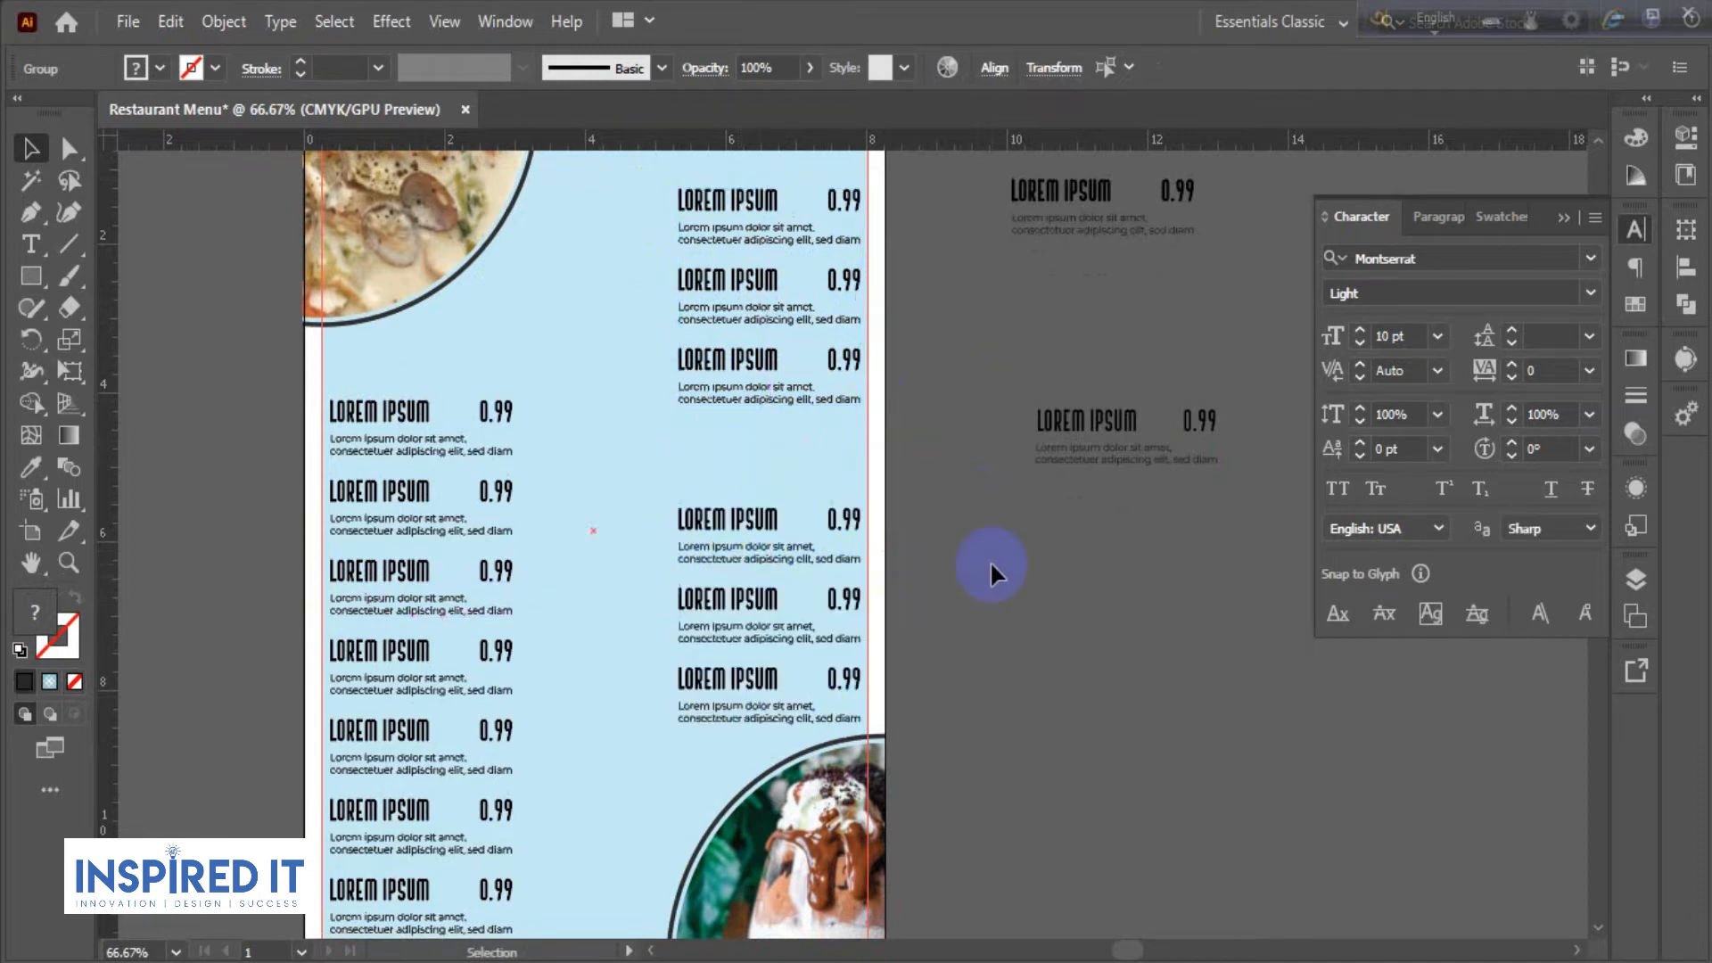
left_click(993, 565)
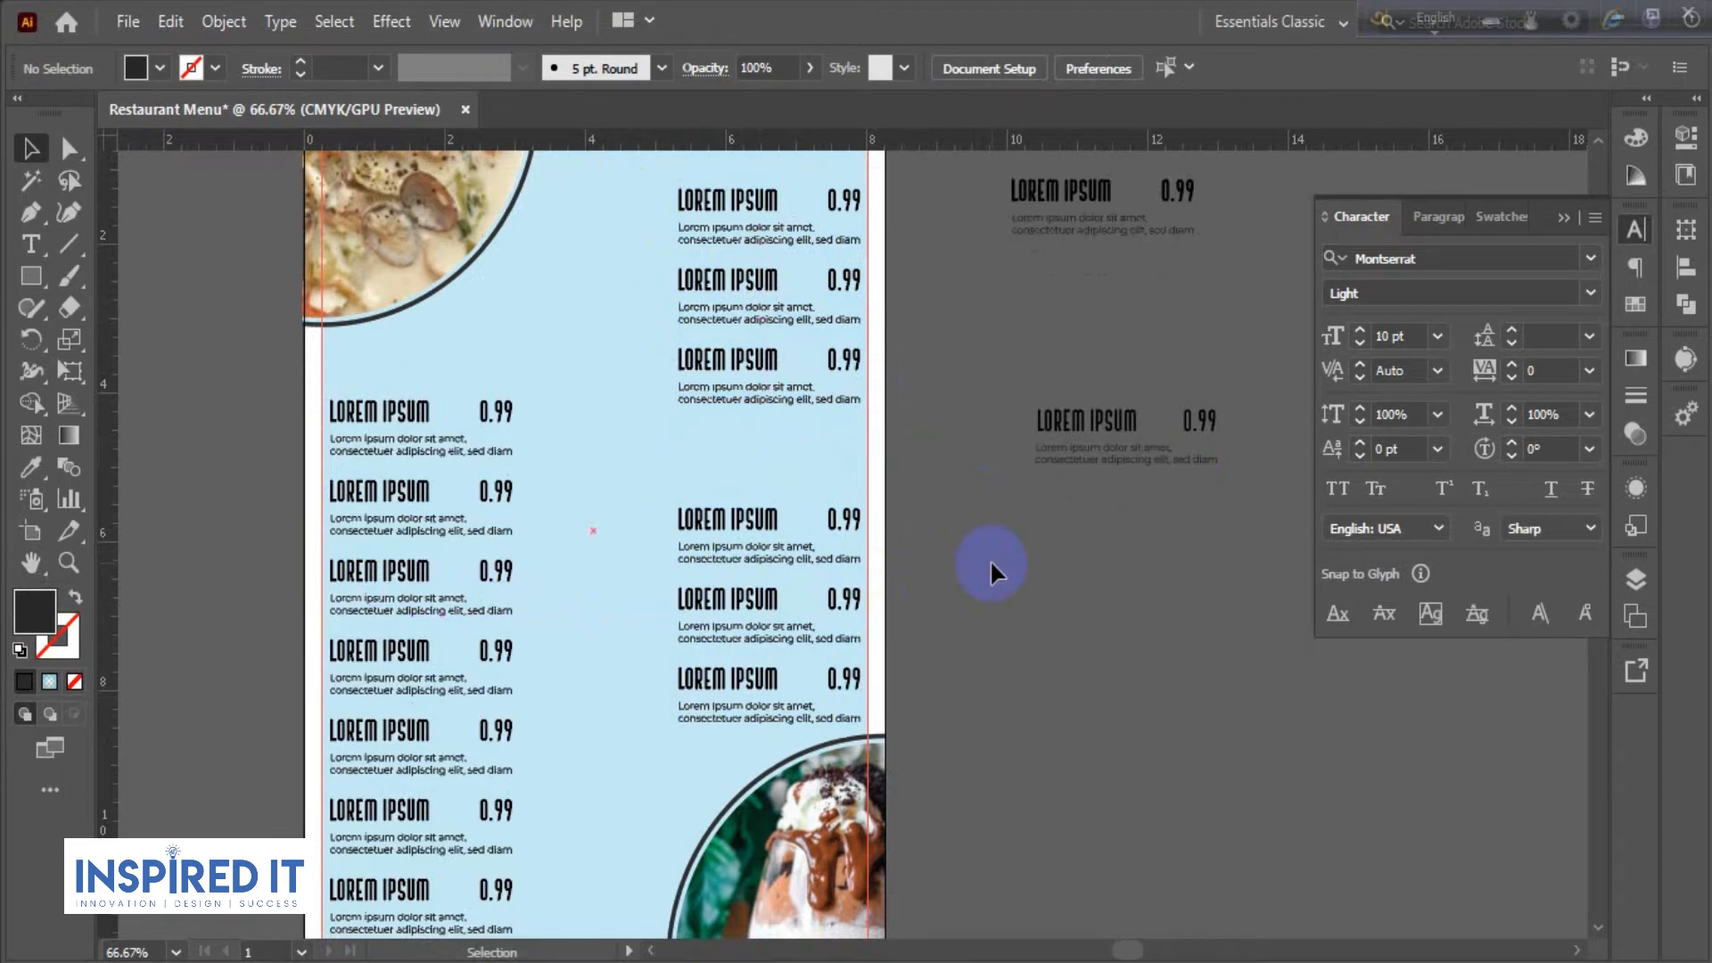
- Draw a dark rectangle as wide as the left menu column in the gap above its first item
scroll(928, 595, "down", 1, "alt")
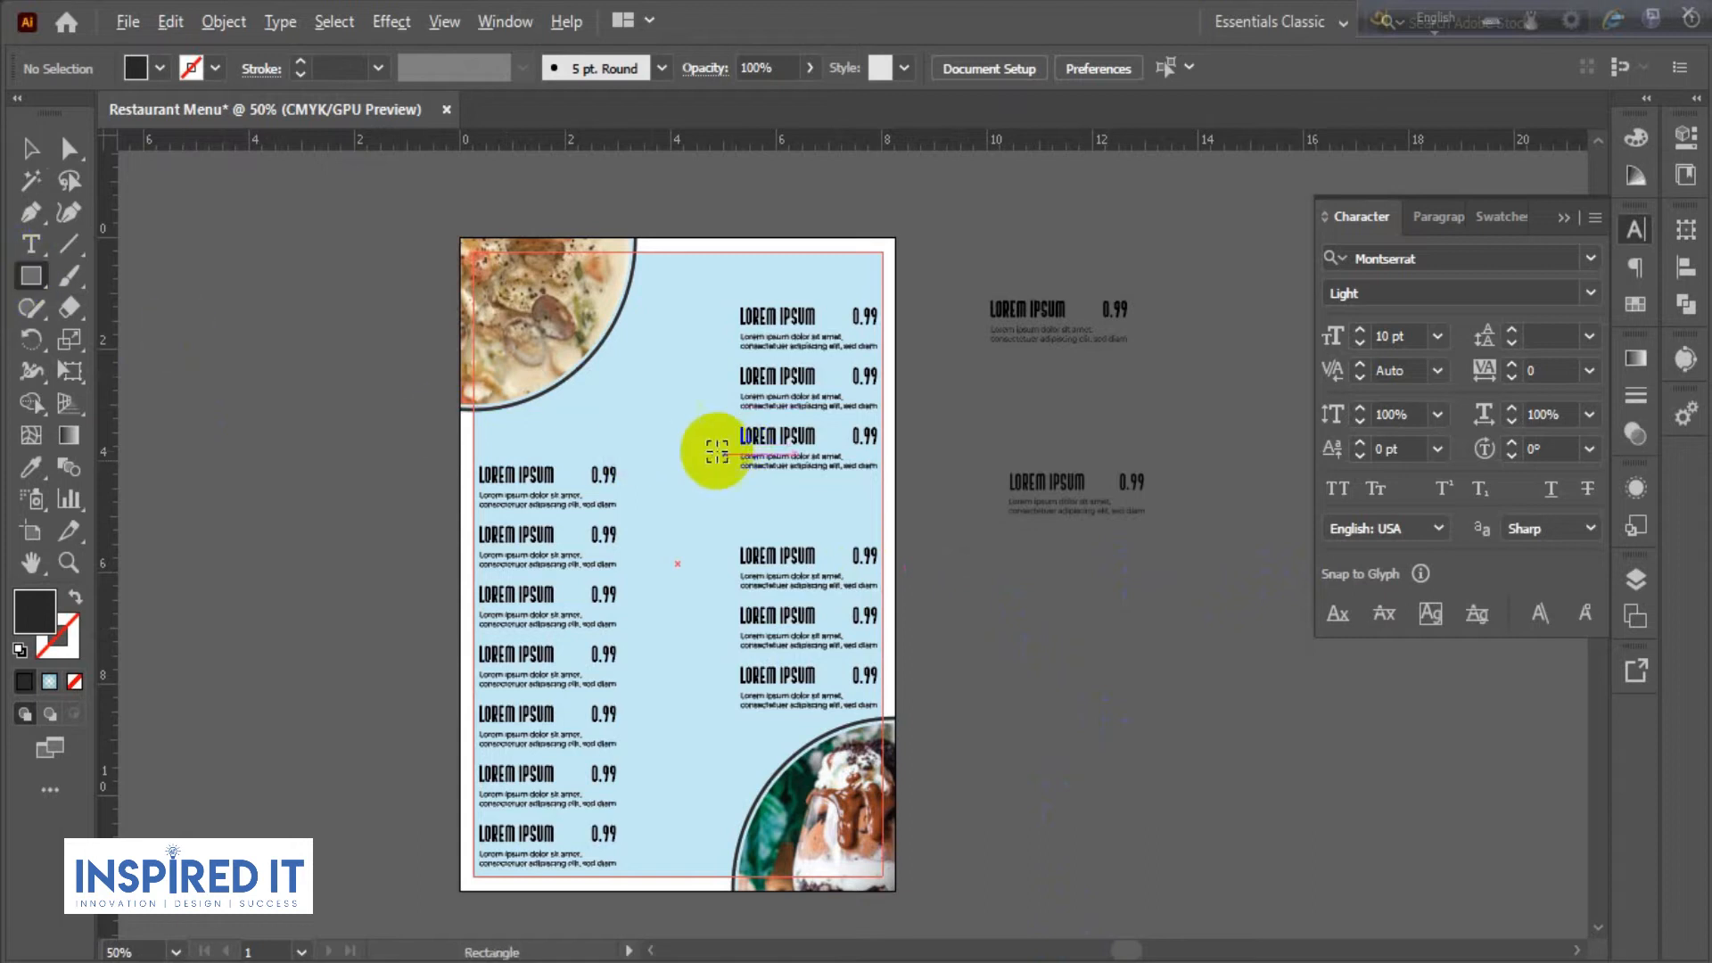
scroll(704, 447, "up", 3)
left_click_drag(601, 447, 915, 450)
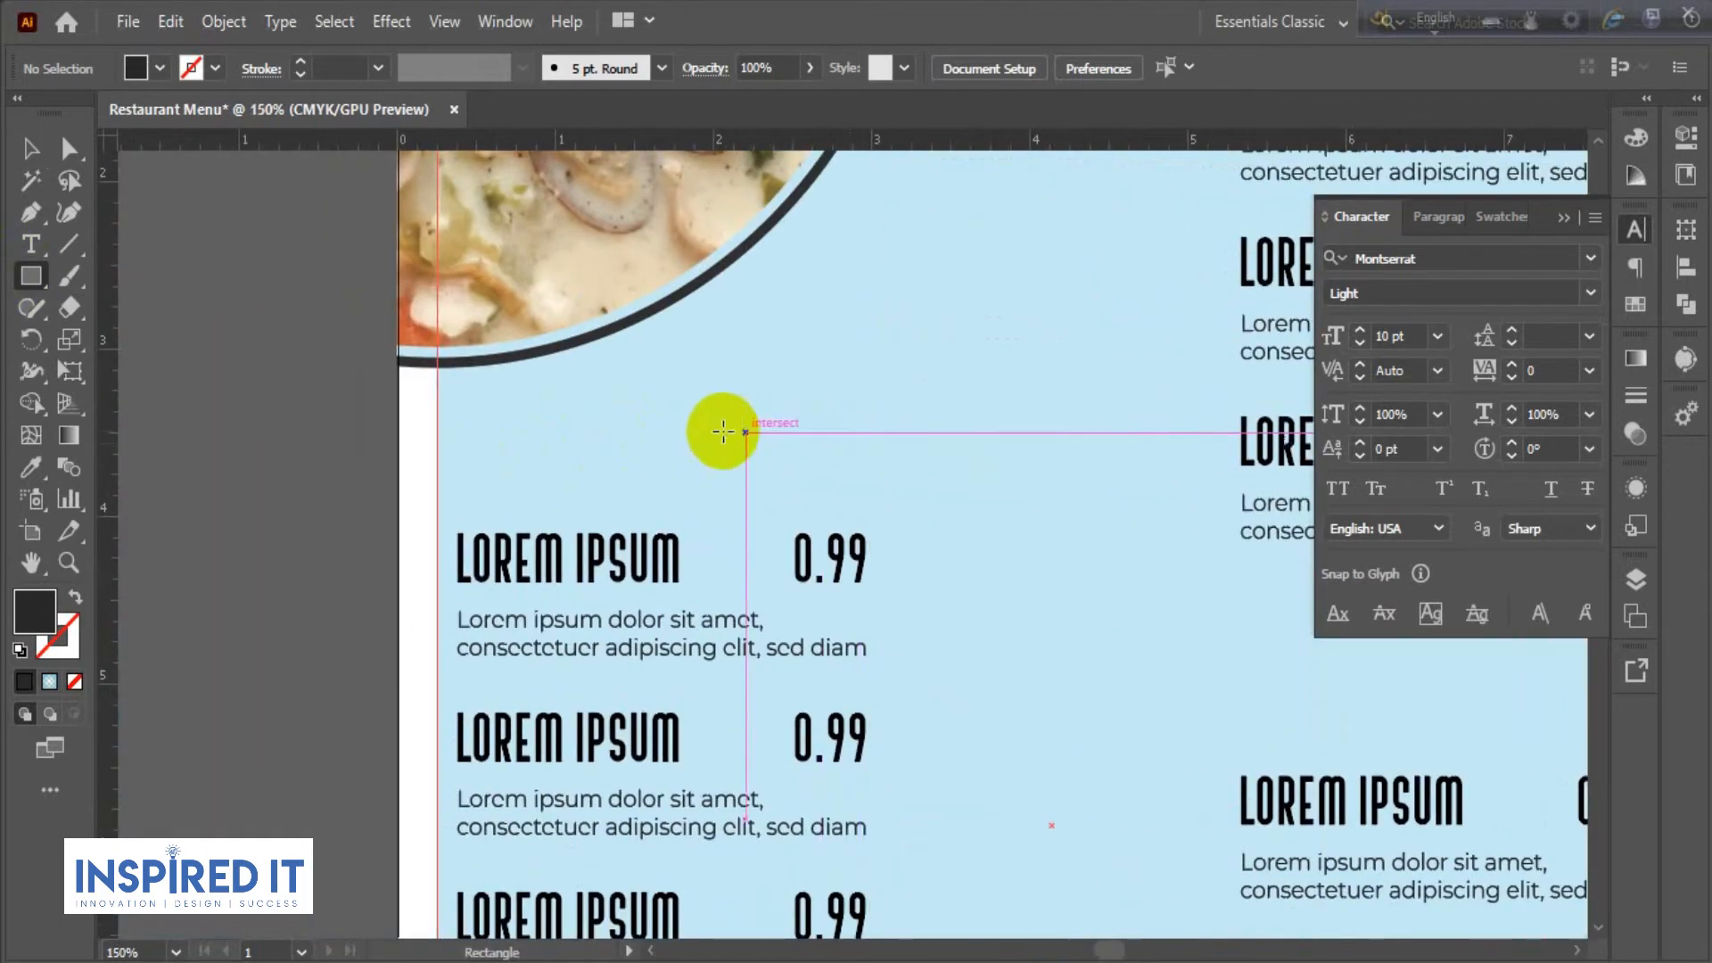
left_click_drag(458, 439, 865, 491)
left_click(70, 149)
left_click(29, 150)
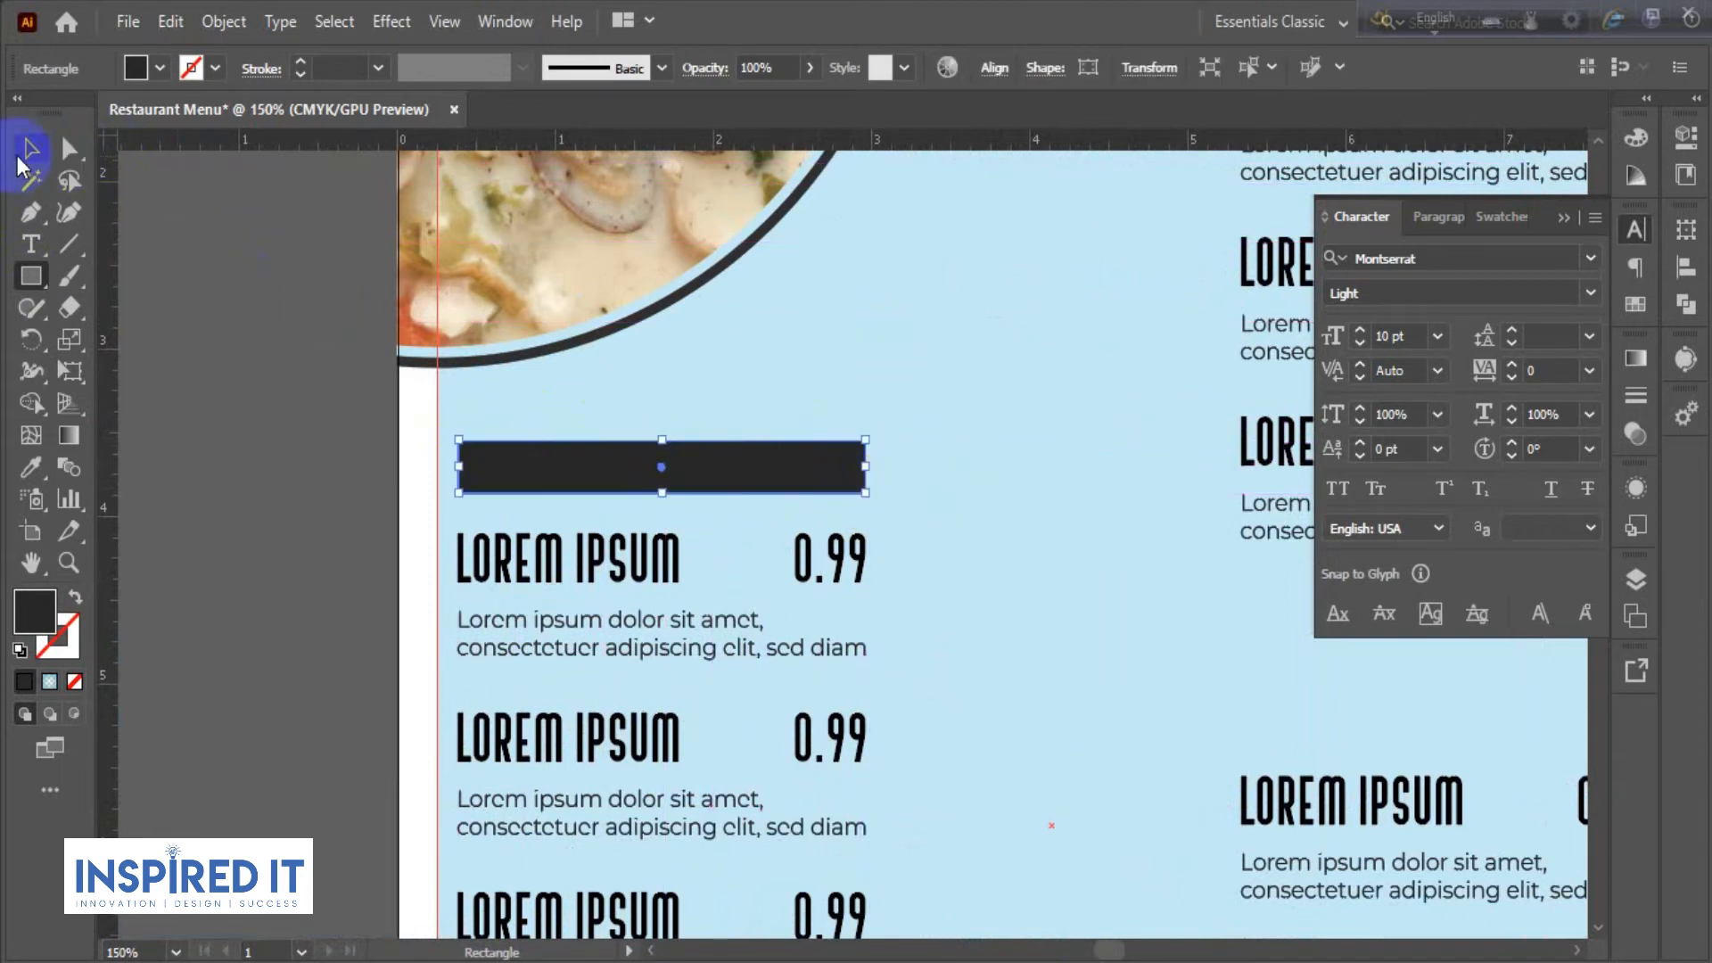
left_click(275, 348)
- Make the dark rectangle taller by extending its upper edge toward the pasta photo
left_click(680, 489)
left_click_drag(663, 440, 662, 411)
left_click(328, 428)
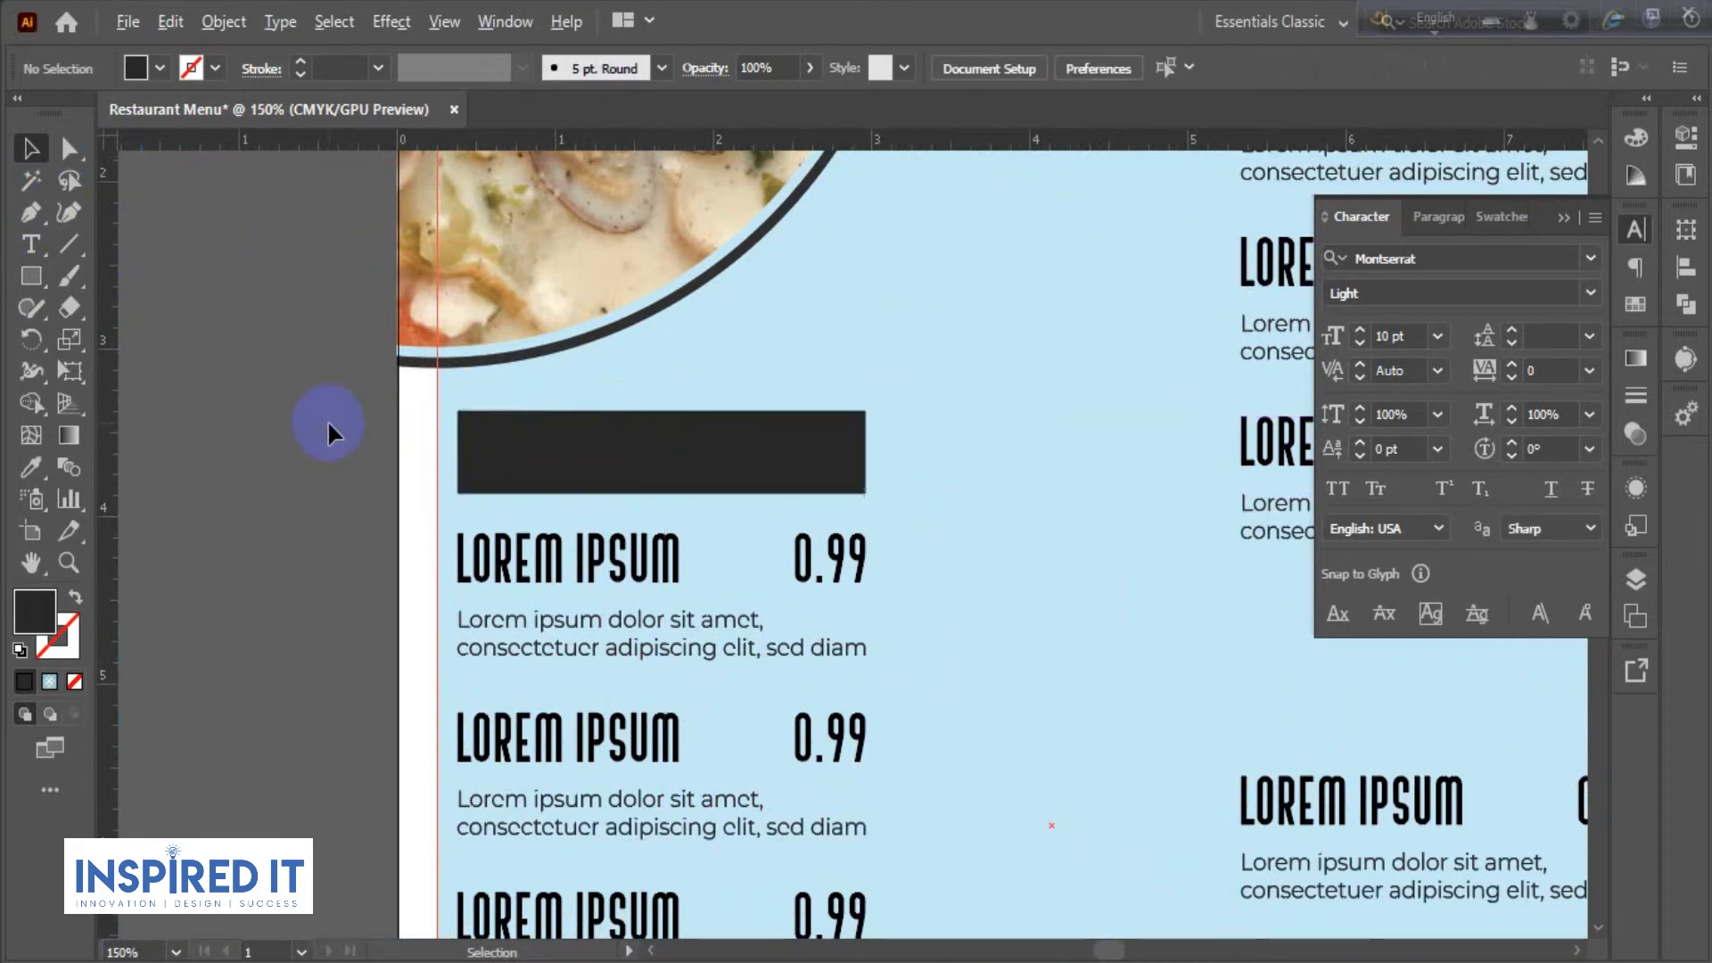
- Try filling the rectangle with a cream color sampled from the pasta photo
scroll(328, 423, "down", 2)
left_click_drag(718, 518, 727, 488)
left_click_drag(648, 358, 694, 436)
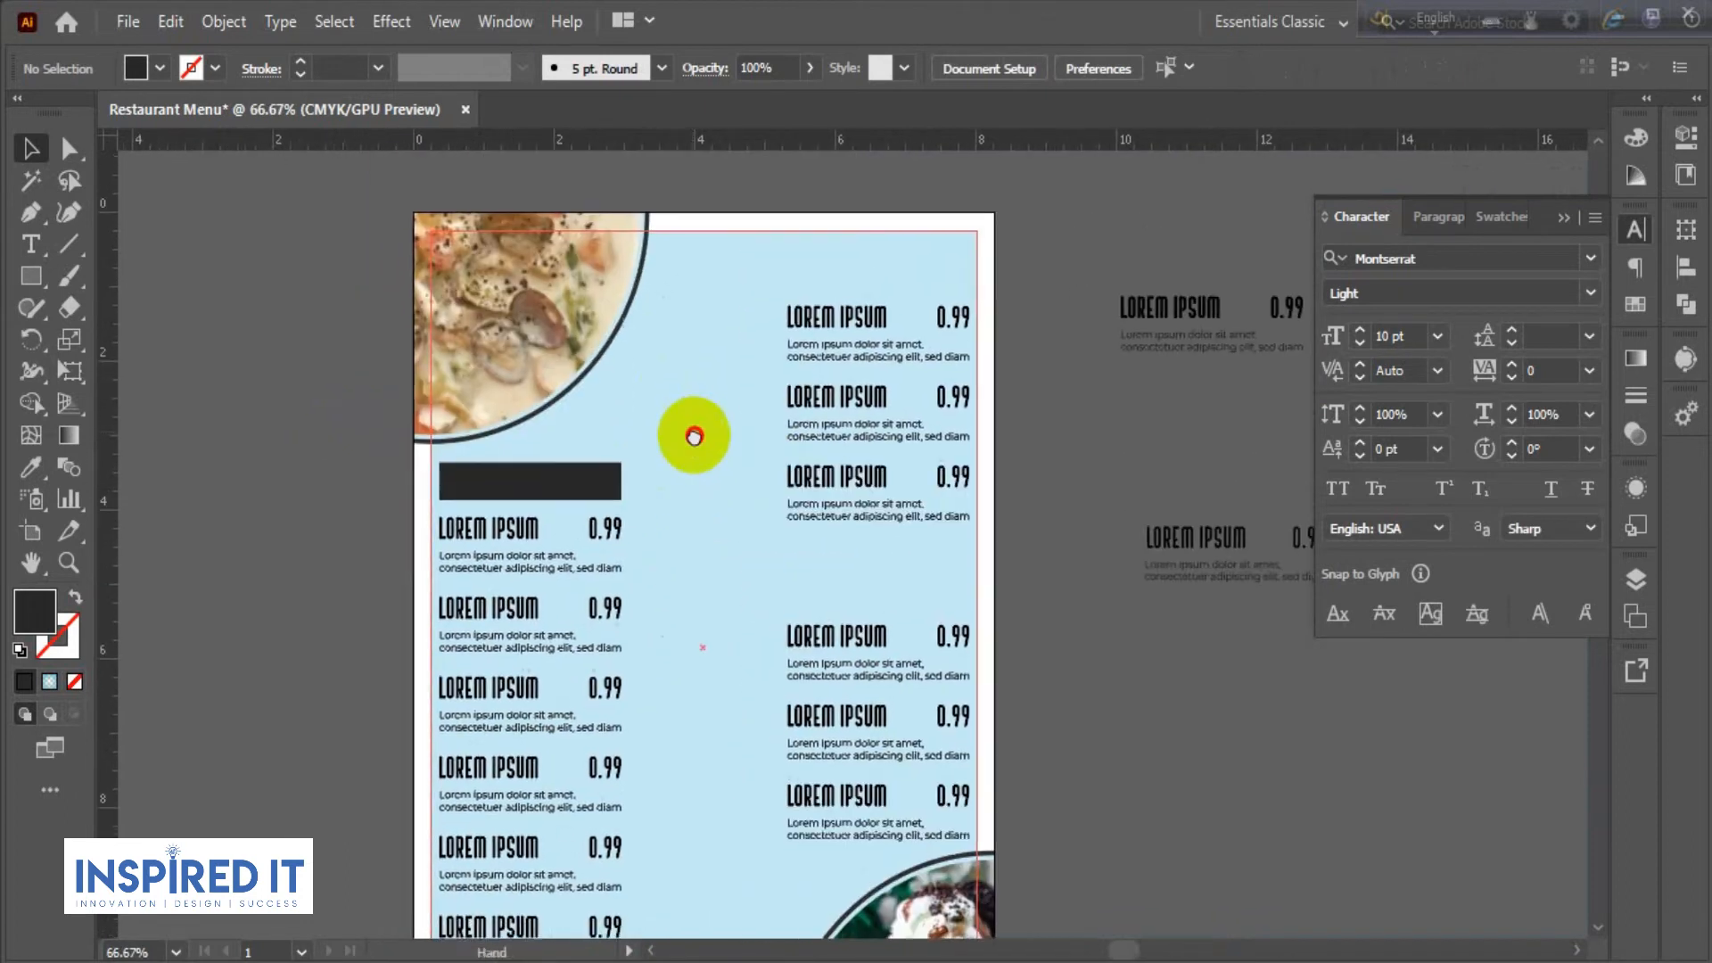
left_click(554, 478)
left_click(32, 469)
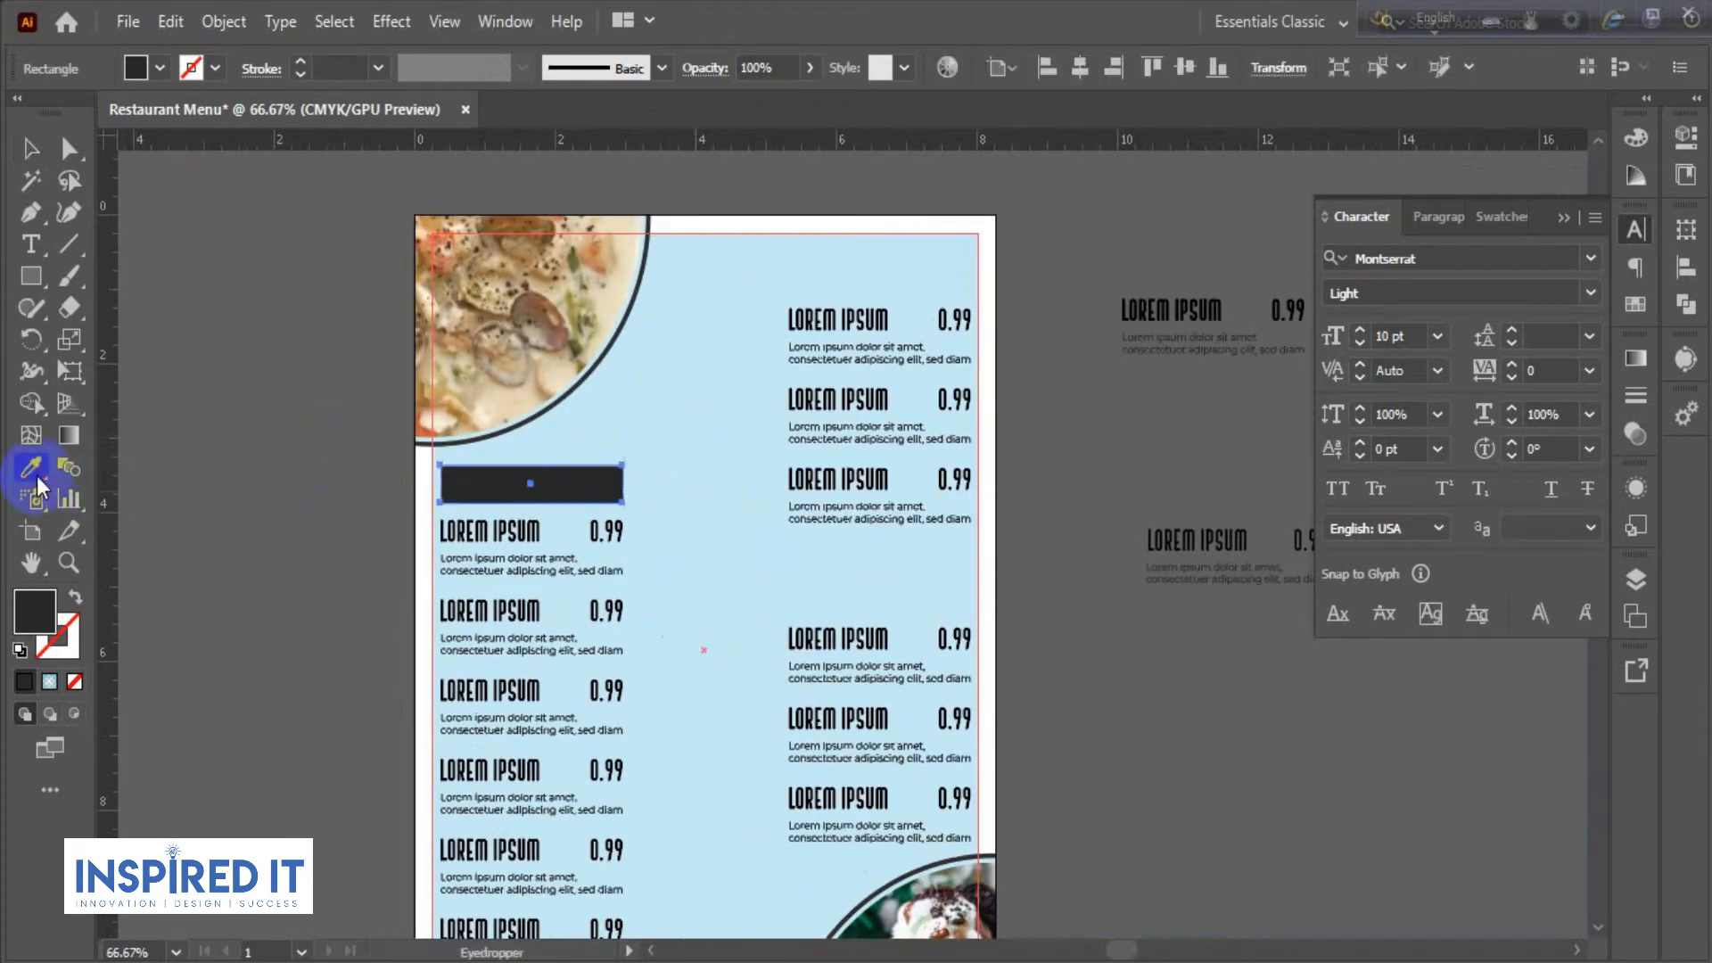
left_click(618, 292)
key("v")
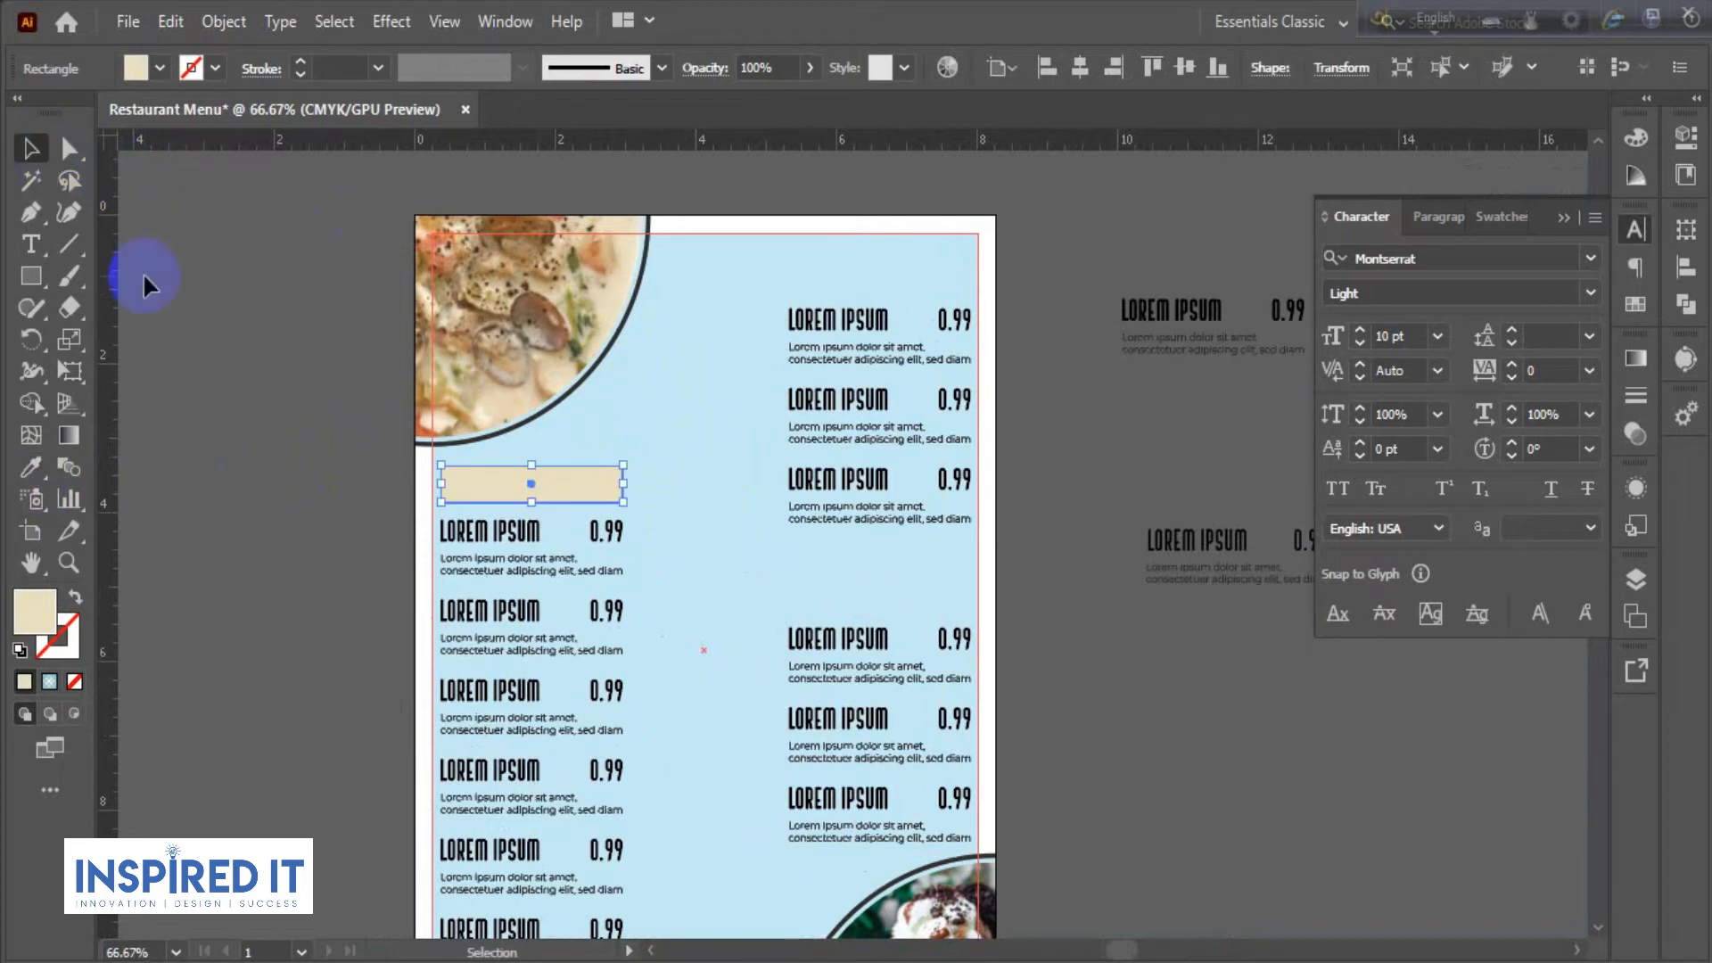
left_click(144, 278)
- Fill the rectangle above the left column with teal sampled from the leaves in the dessert photo
left_click_drag(751, 598, 753, 526)
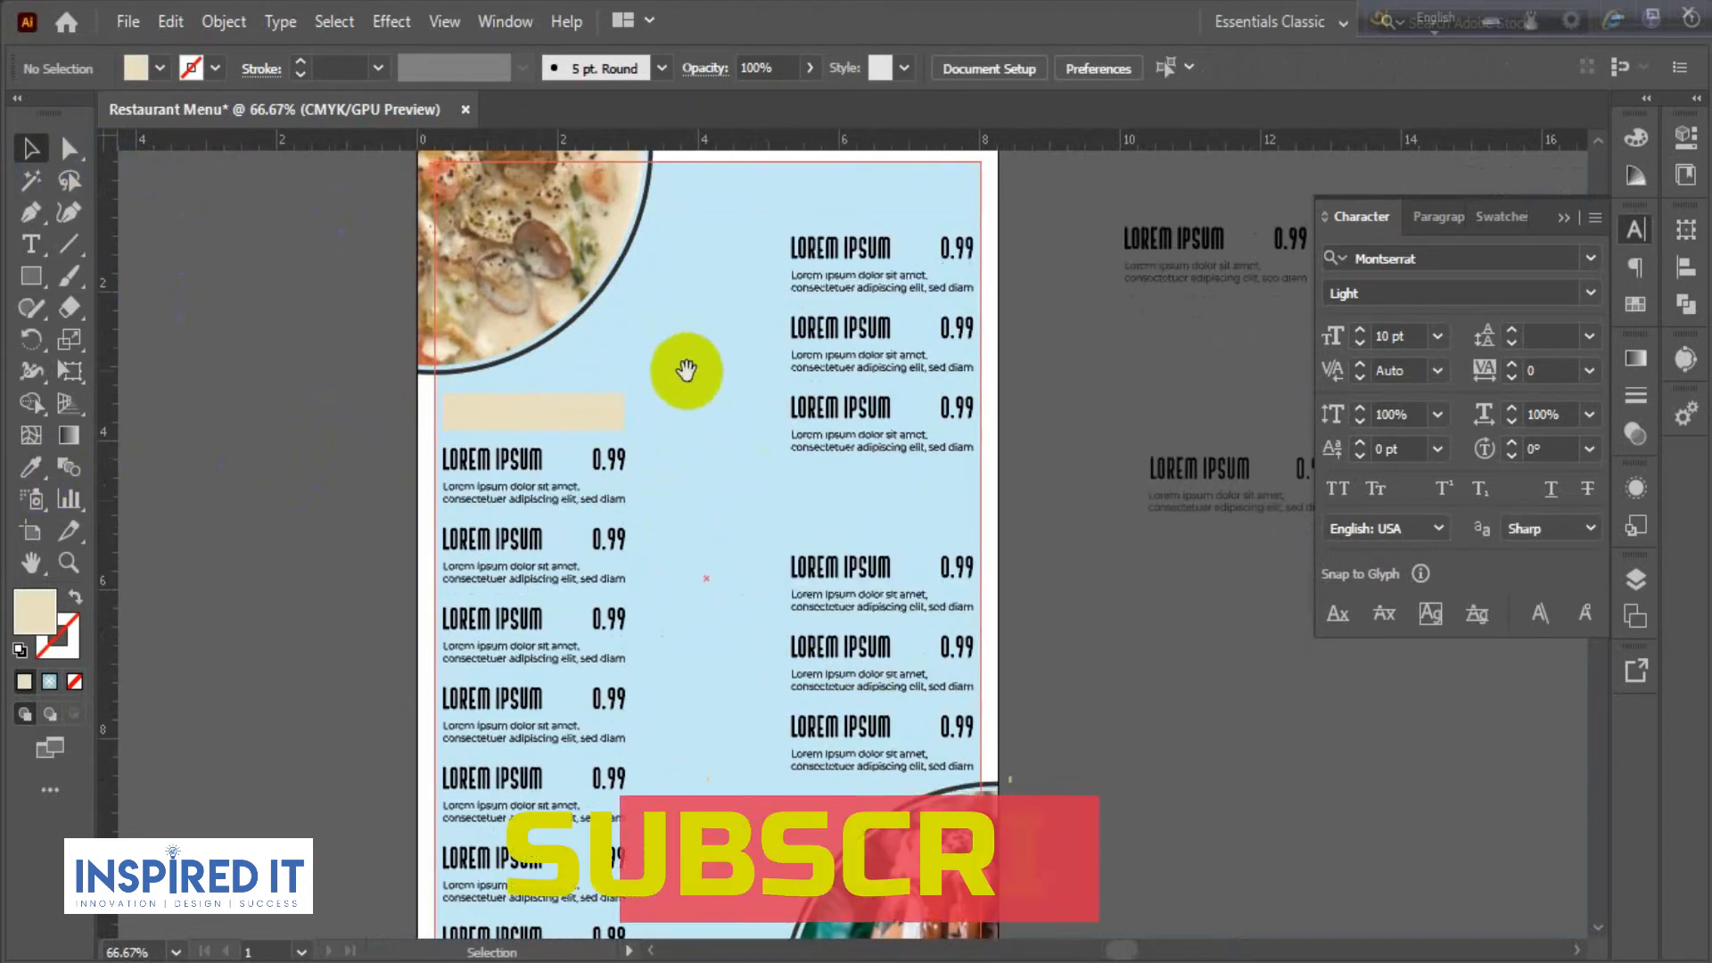
left_click_drag(687, 370, 730, 511)
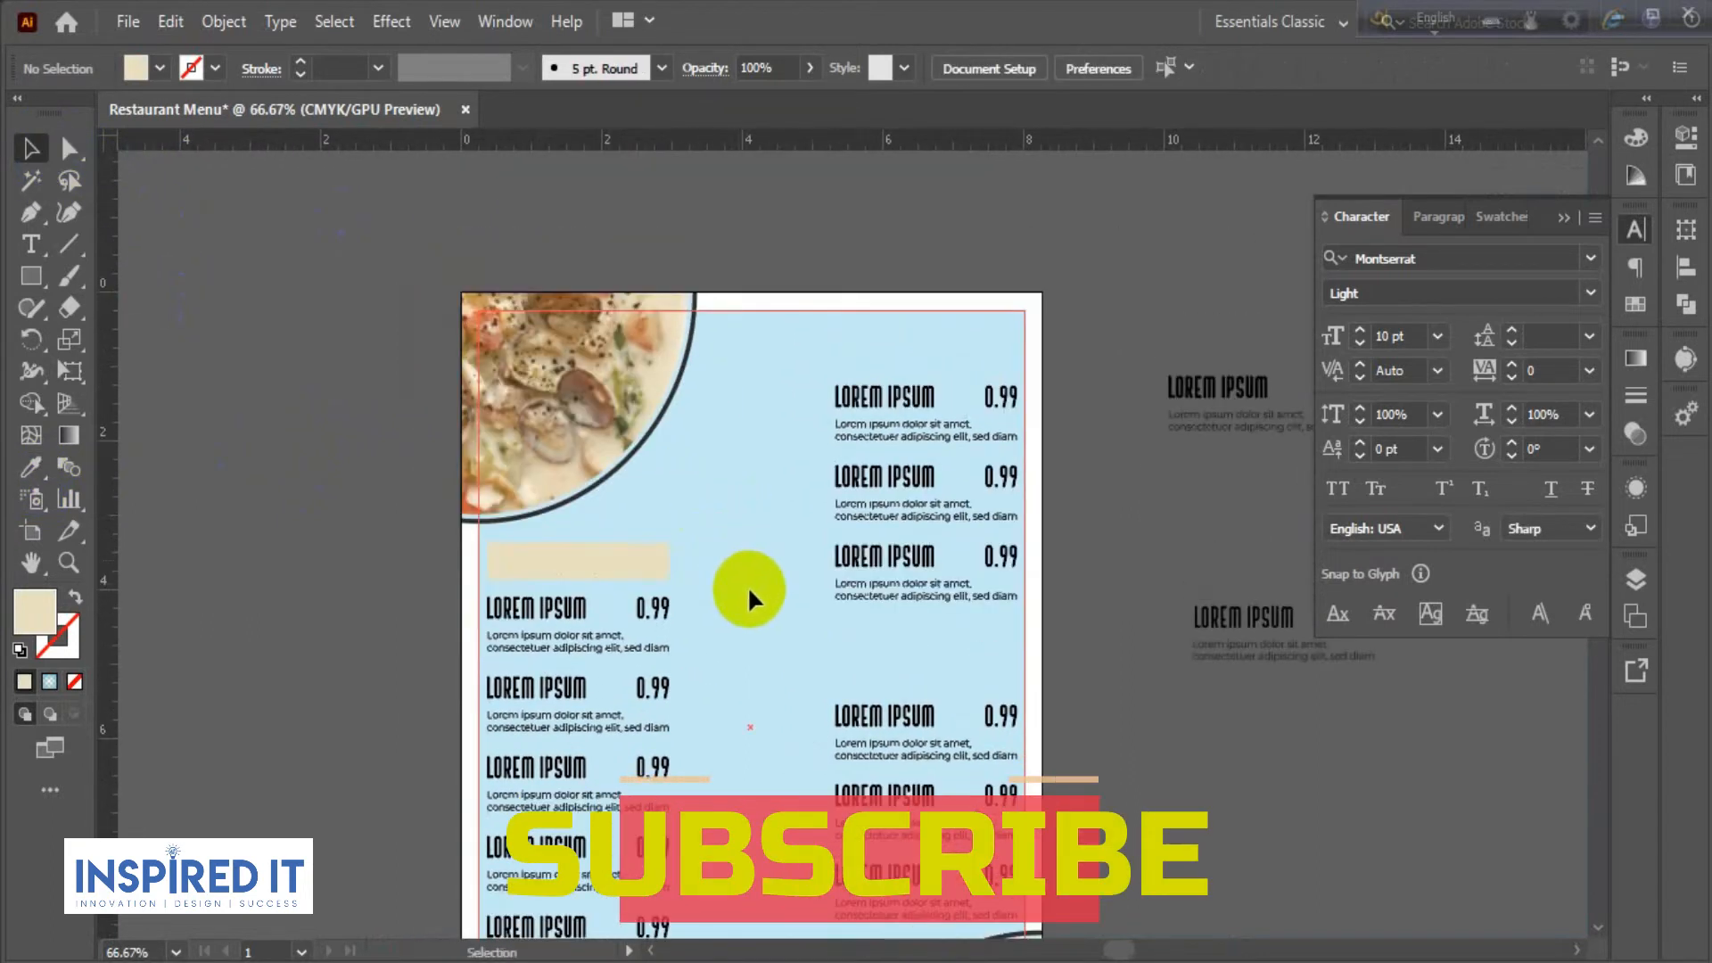
left_click_drag(747, 586, 700, 352)
left_click(554, 297)
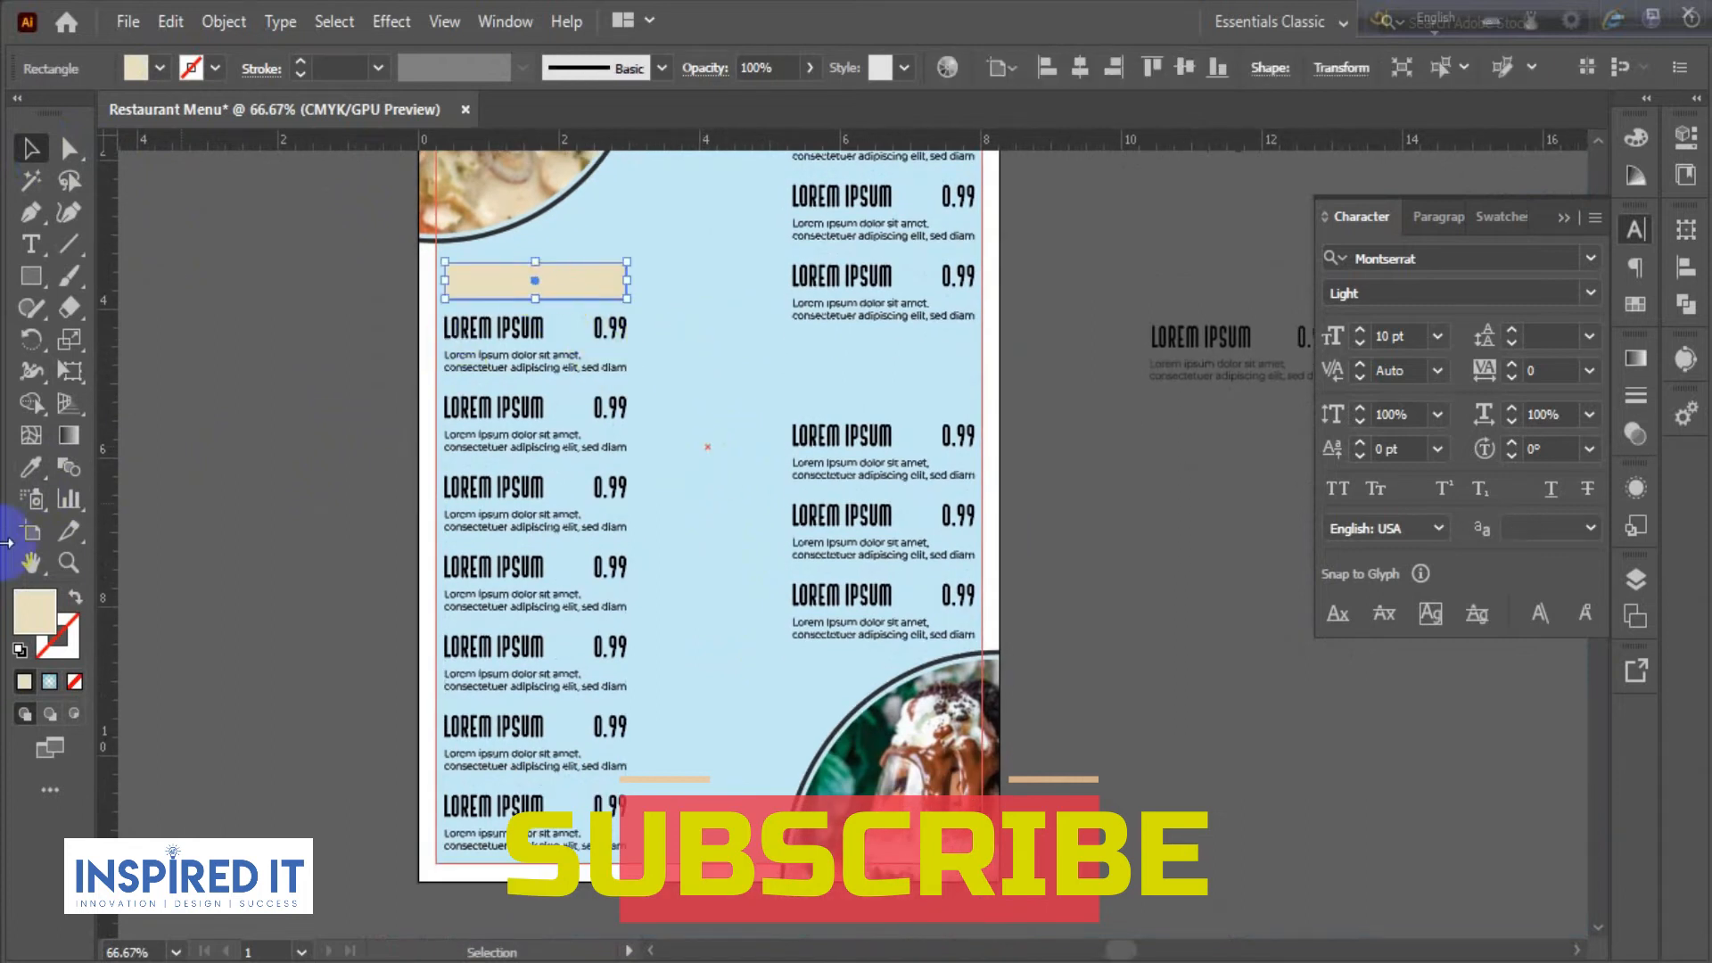
left_click(31, 467)
left_click(933, 783)
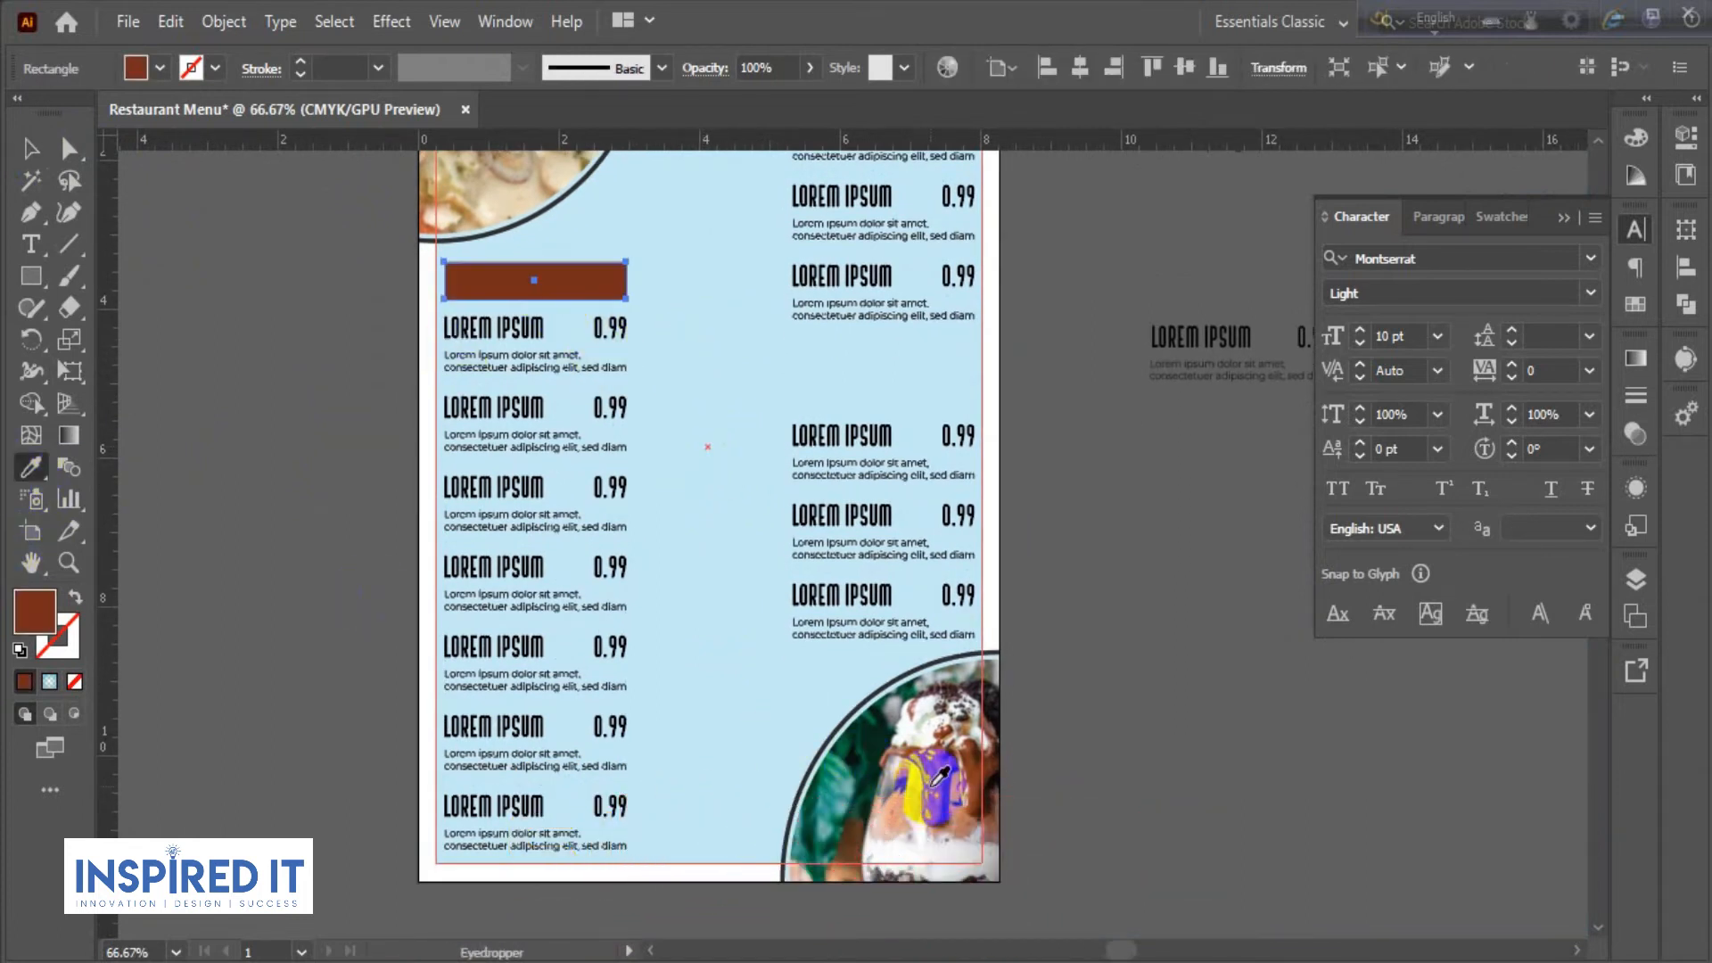
left_click(849, 781)
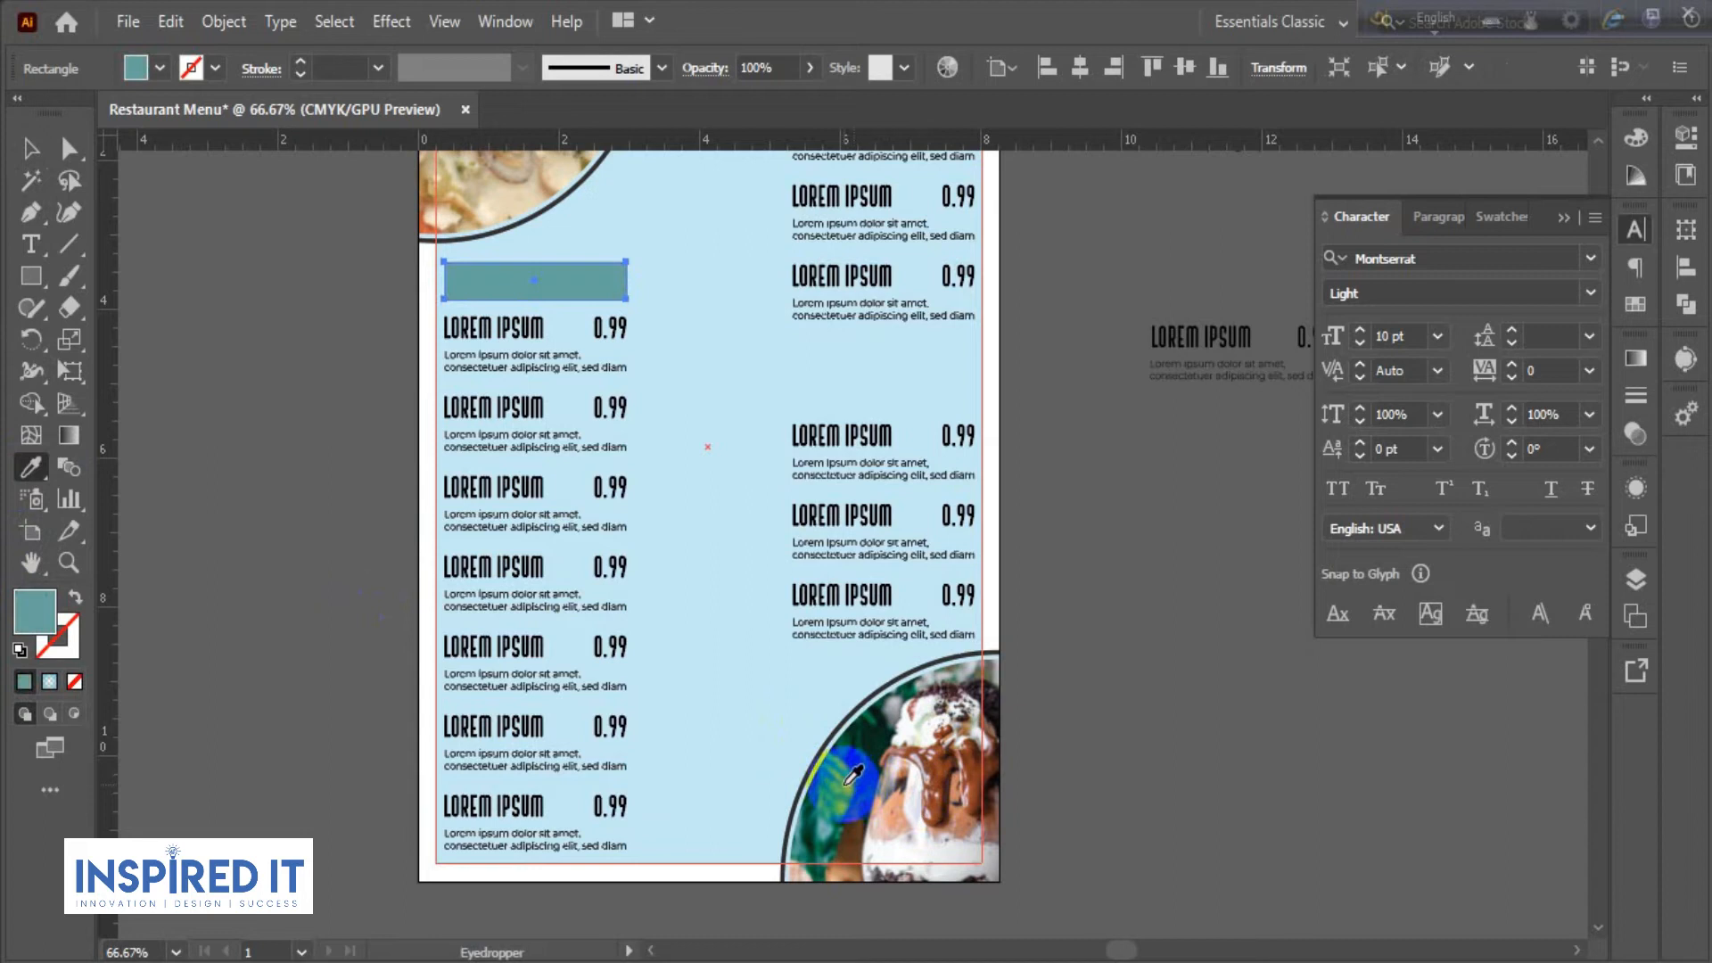
left_click(27, 150)
left_click(233, 302)
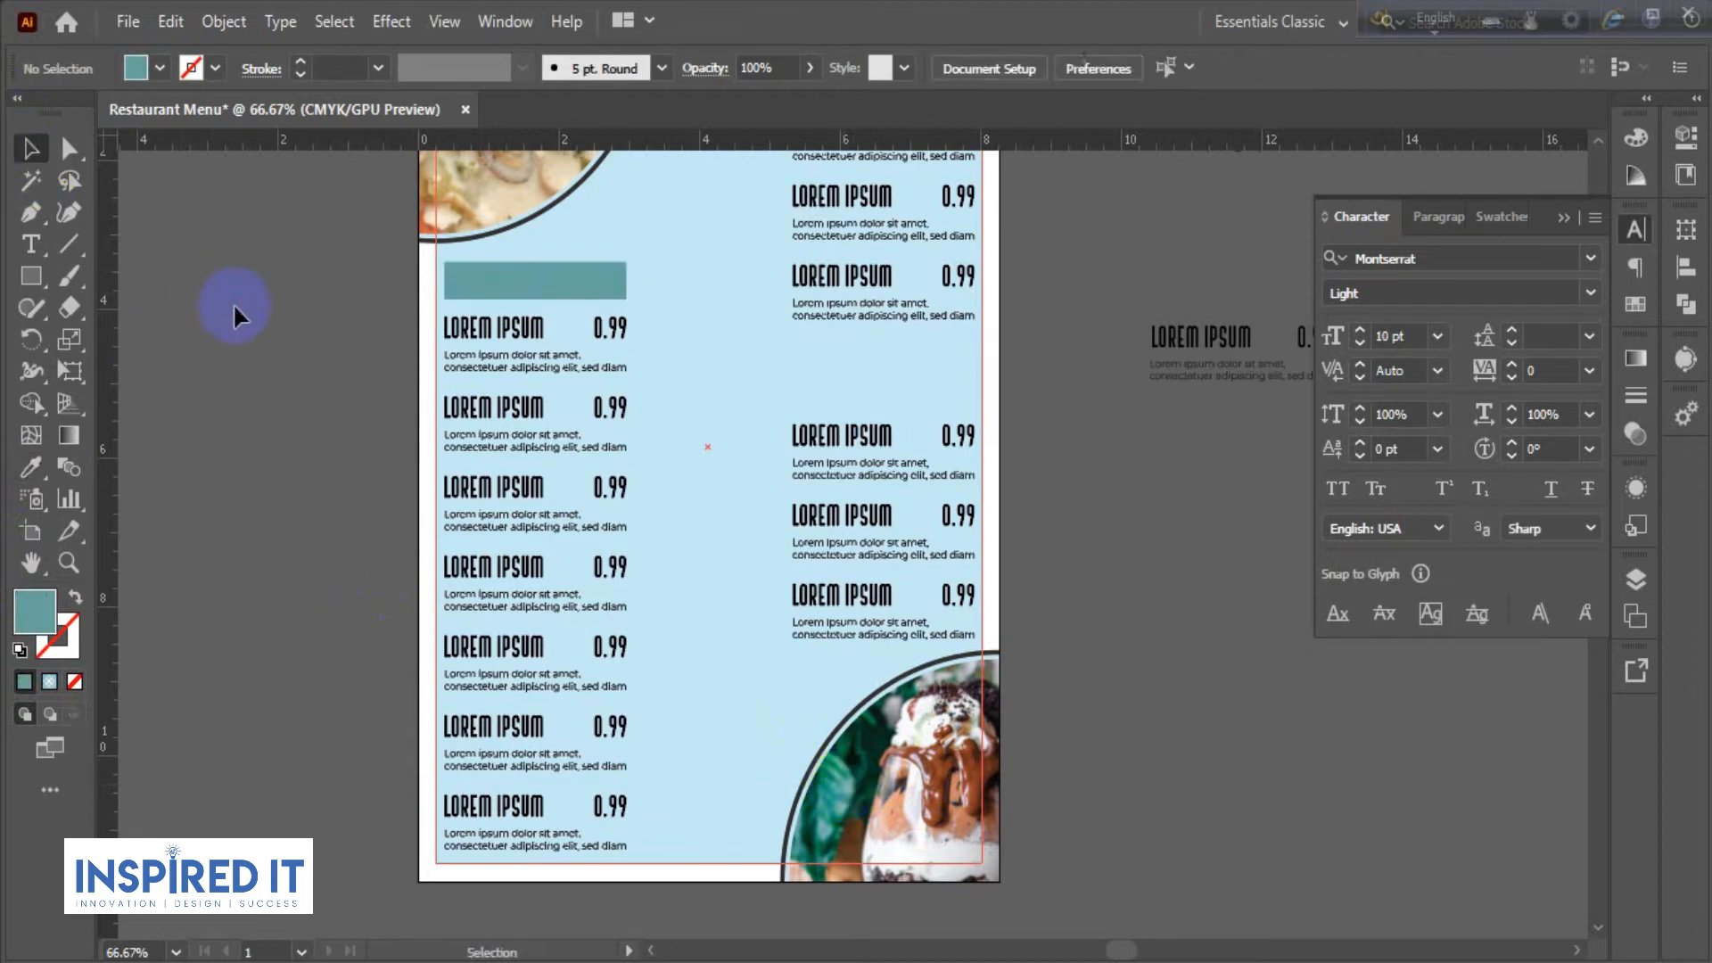
- Duplicate the editable LOREM IPSUM heading beside the page into the empty space below it
left_click_drag(342, 337, 382, 571)
scroll(719, 503, "up", 2)
left_click_drag(705, 508, 456, 491)
scroll(772, 491, "down", 2)
left_click_drag(1014, 568, 952, 773)
left_click(1072, 781)
left_click_drag(1072, 782, 679, 620)
- Replace the duplicated heading's text with PASTA SPECAIL
scroll(965, 627, "up", 2)
double_click(956, 624)
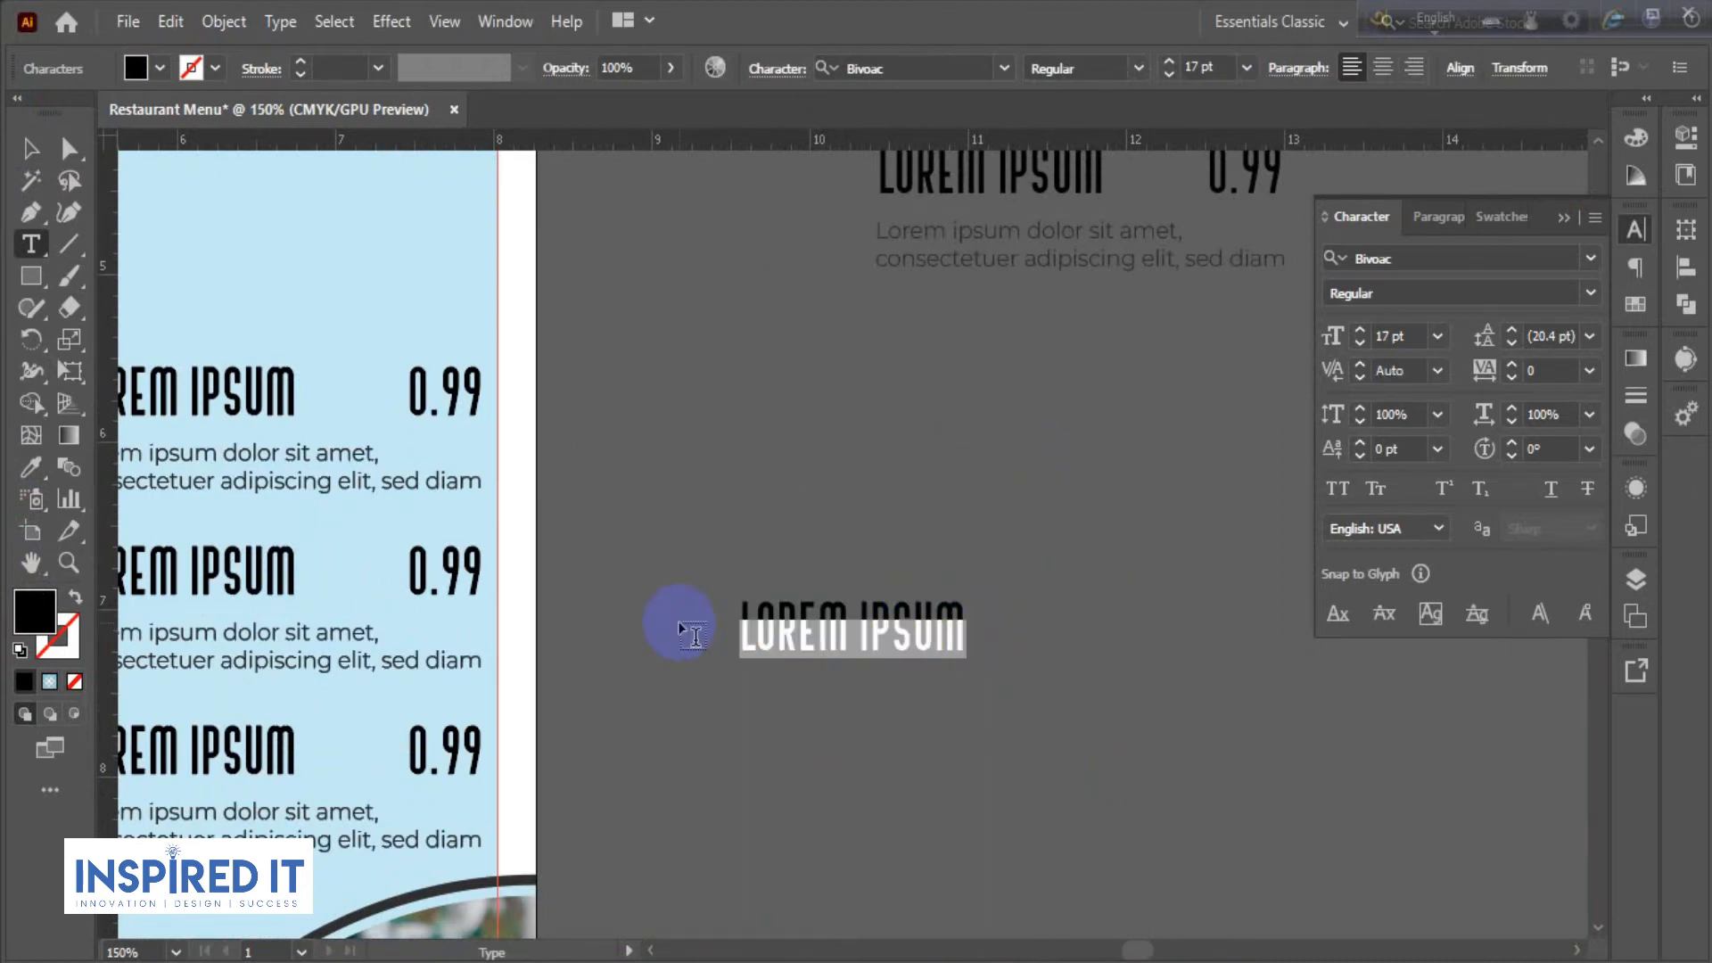
type("P")
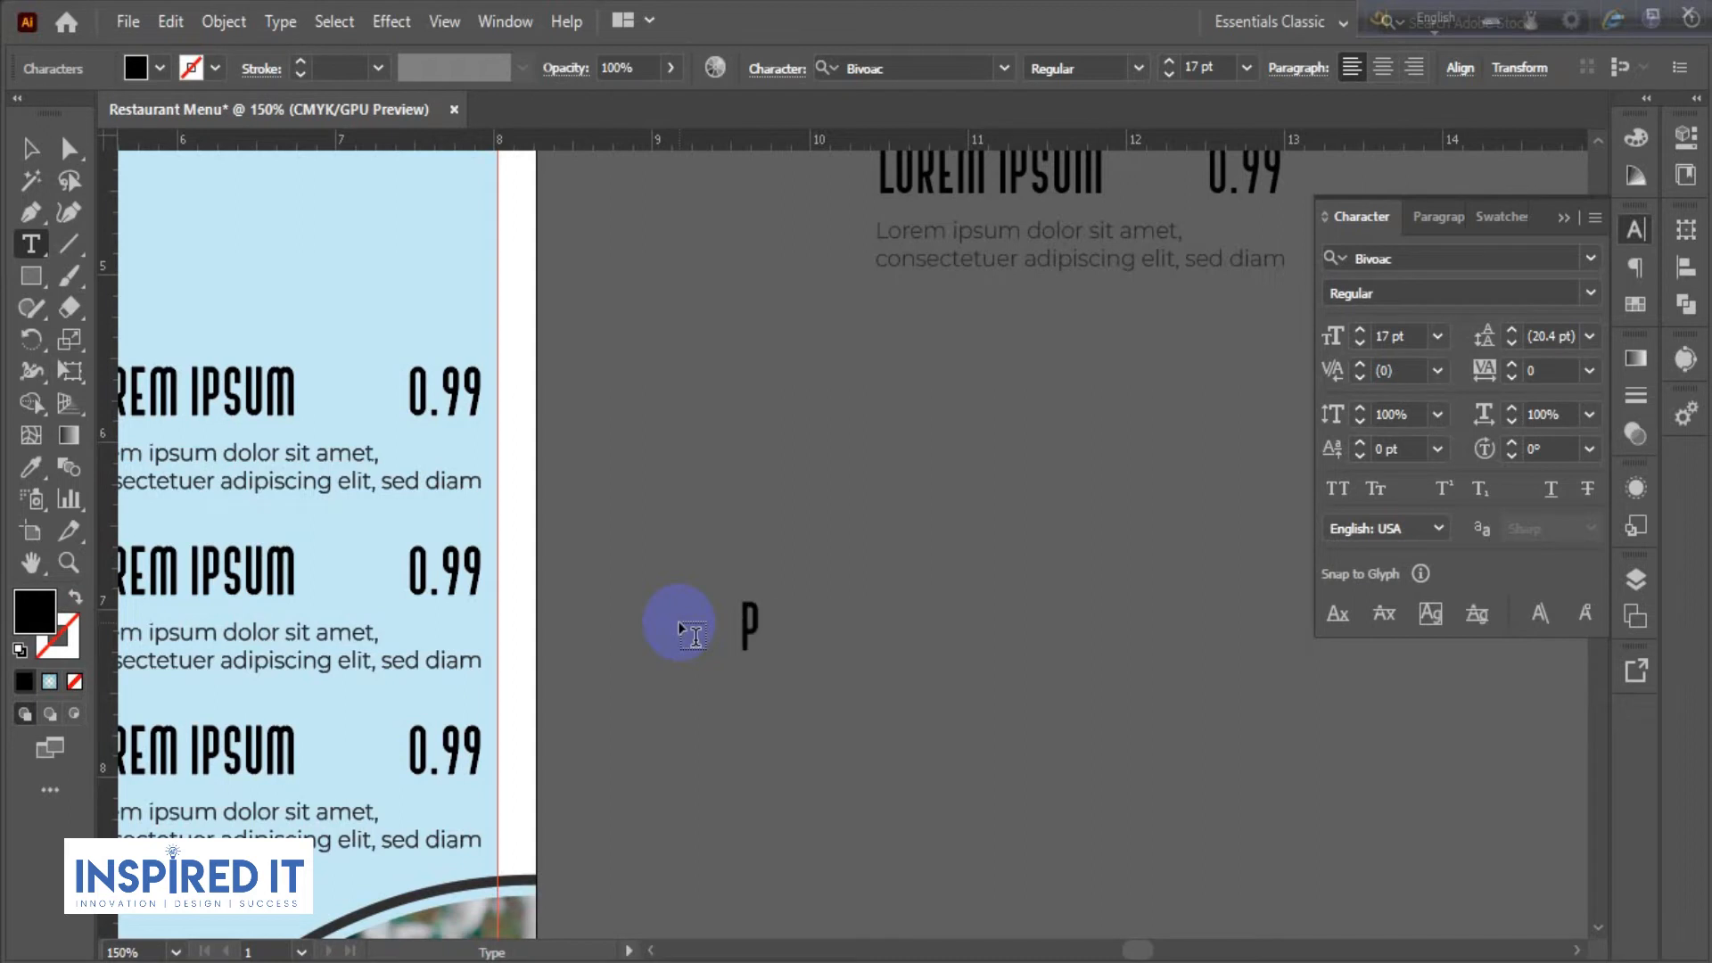
type("ASTA SPECAIL")
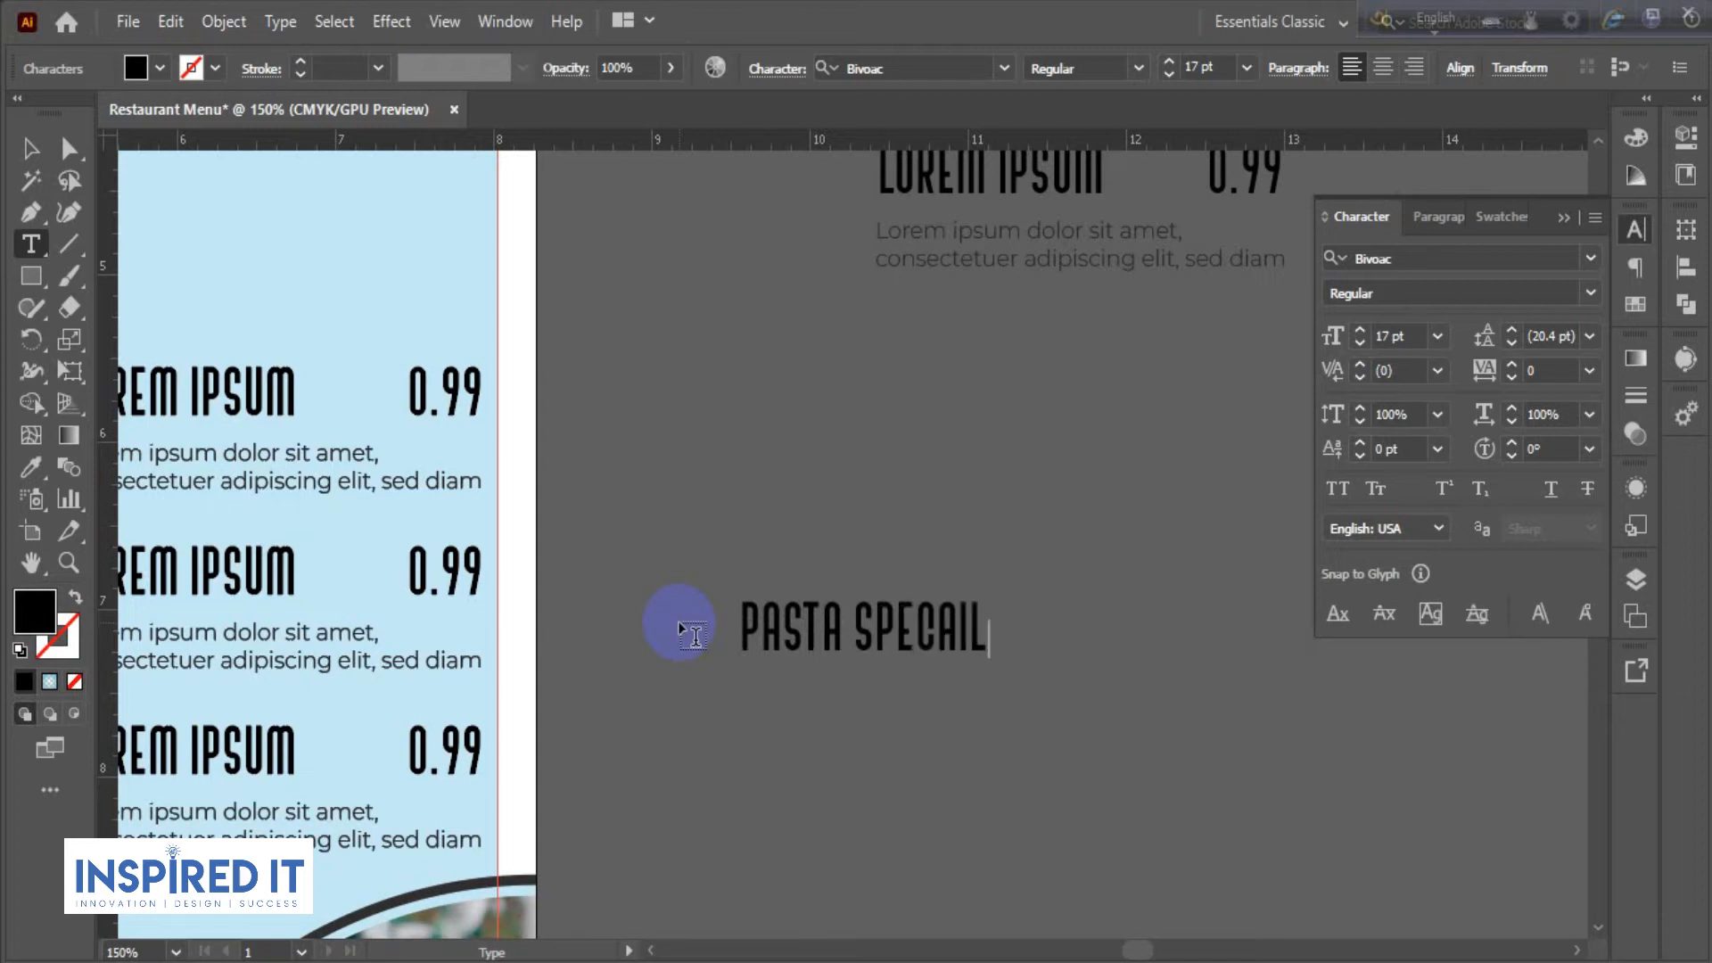
- Set the font of the PASTA SPECAIL heading to Black Spartan - personal use
left_click_drag(988, 631, 713, 633)
left_click(1501, 256)
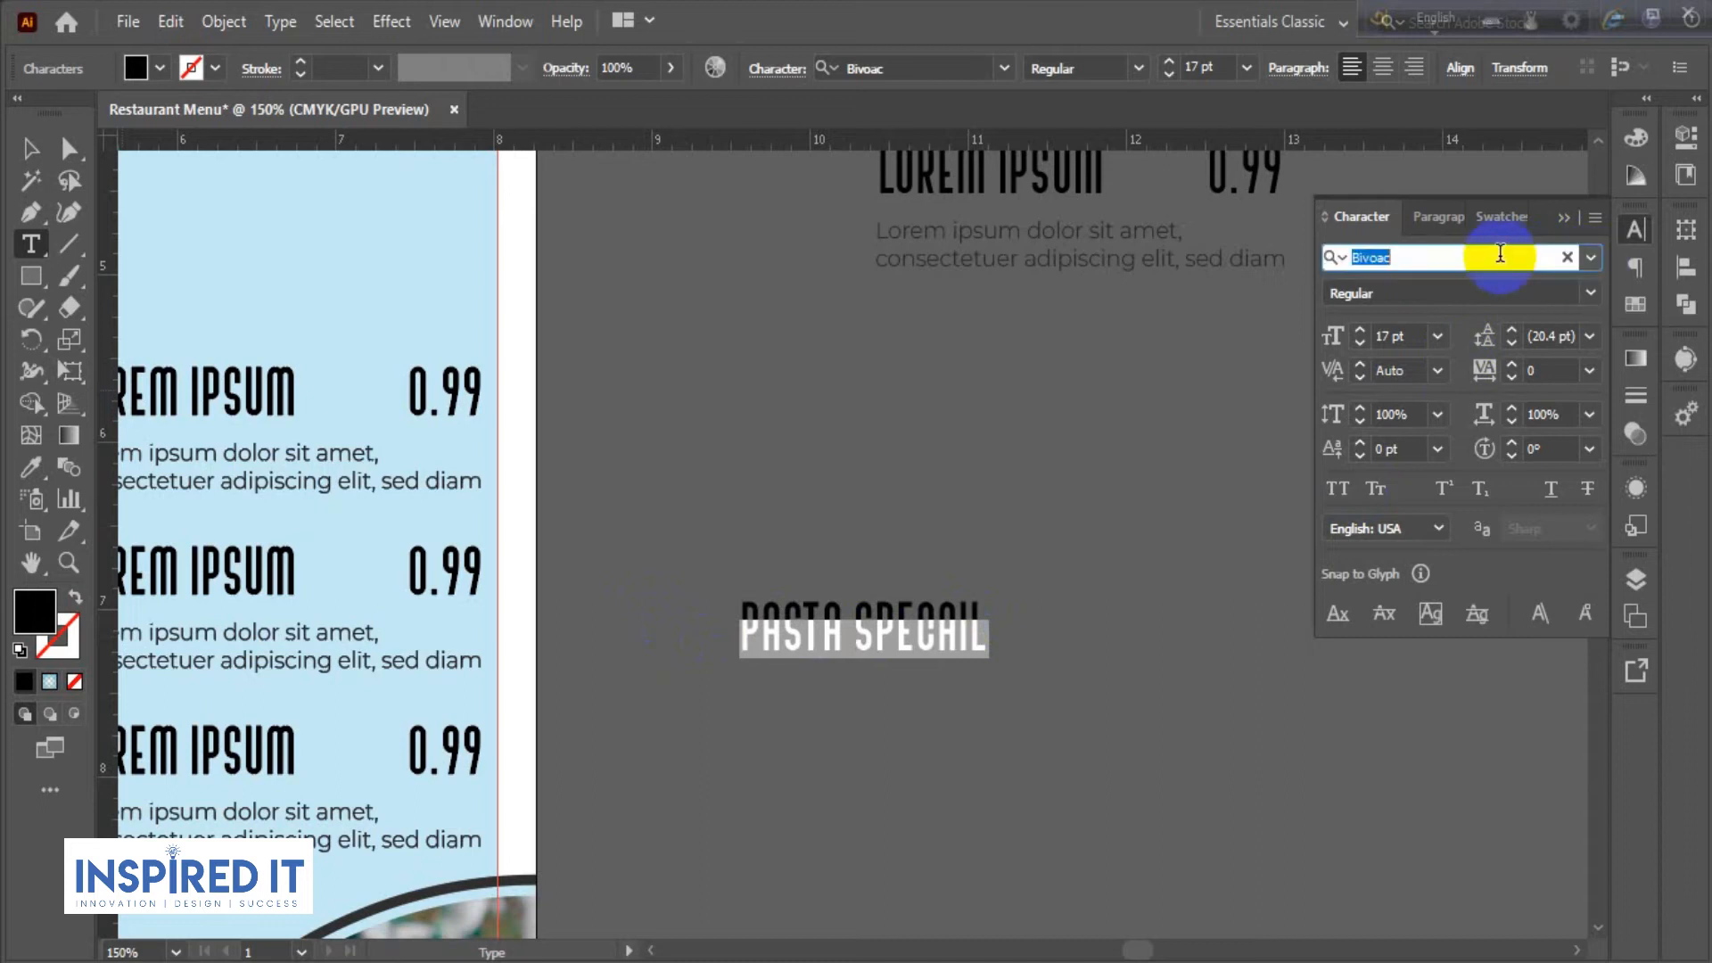
type("bla")
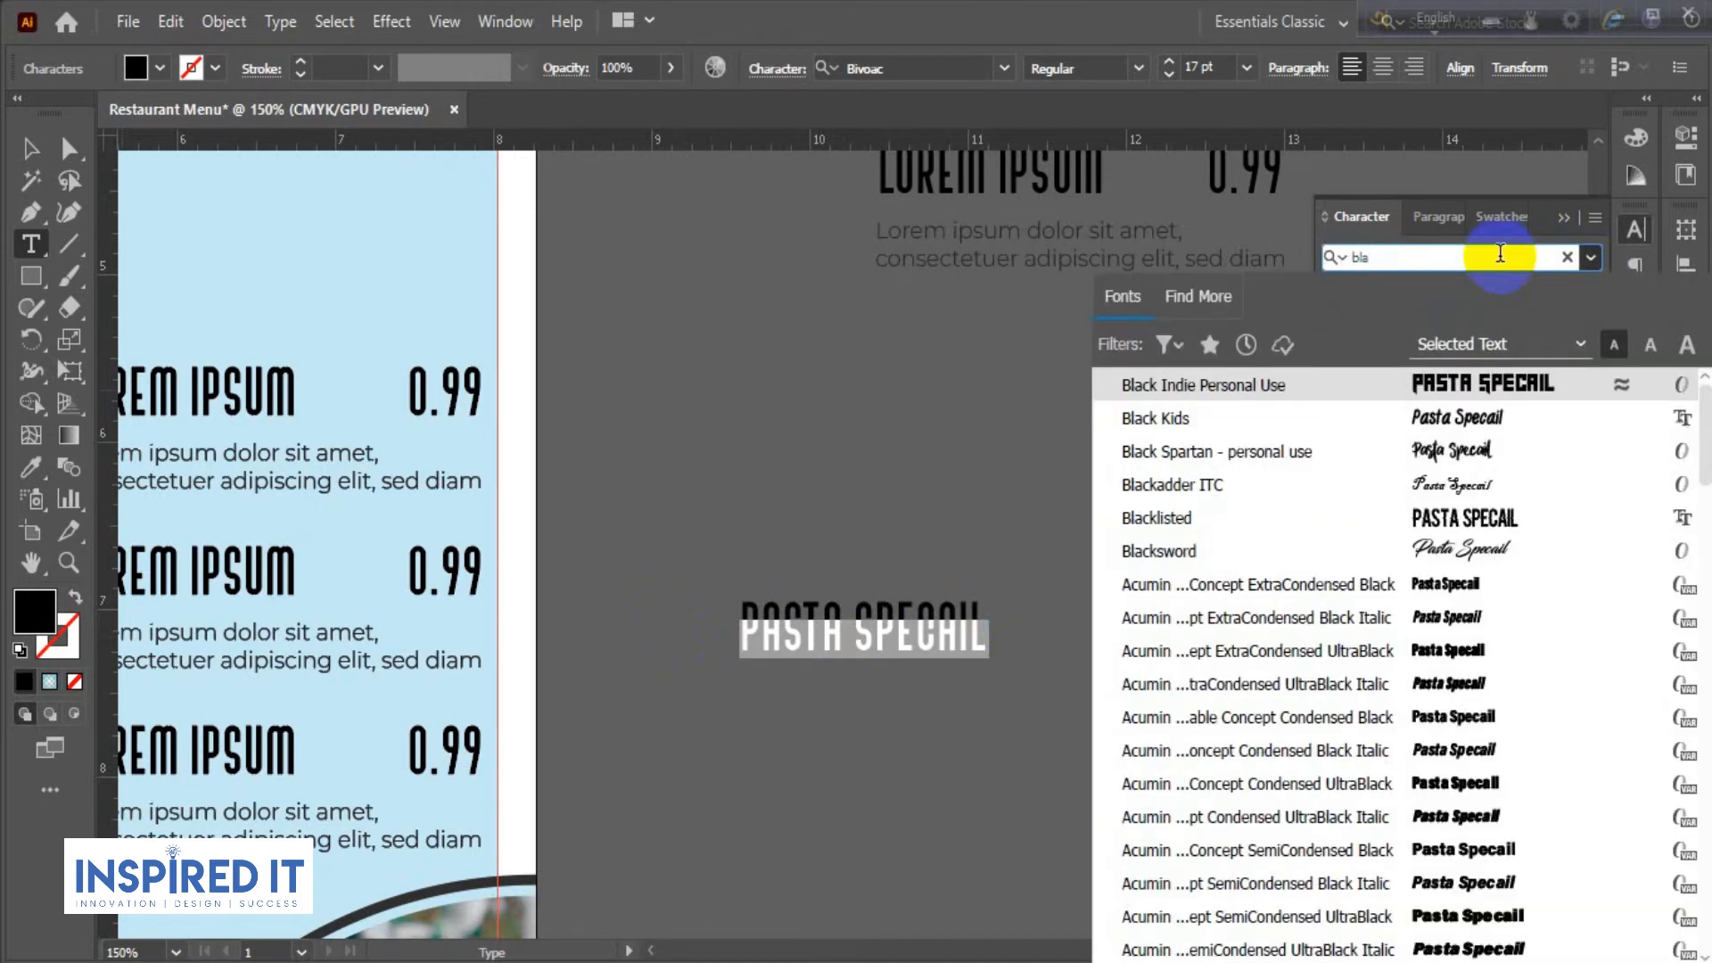
left_click(1195, 452)
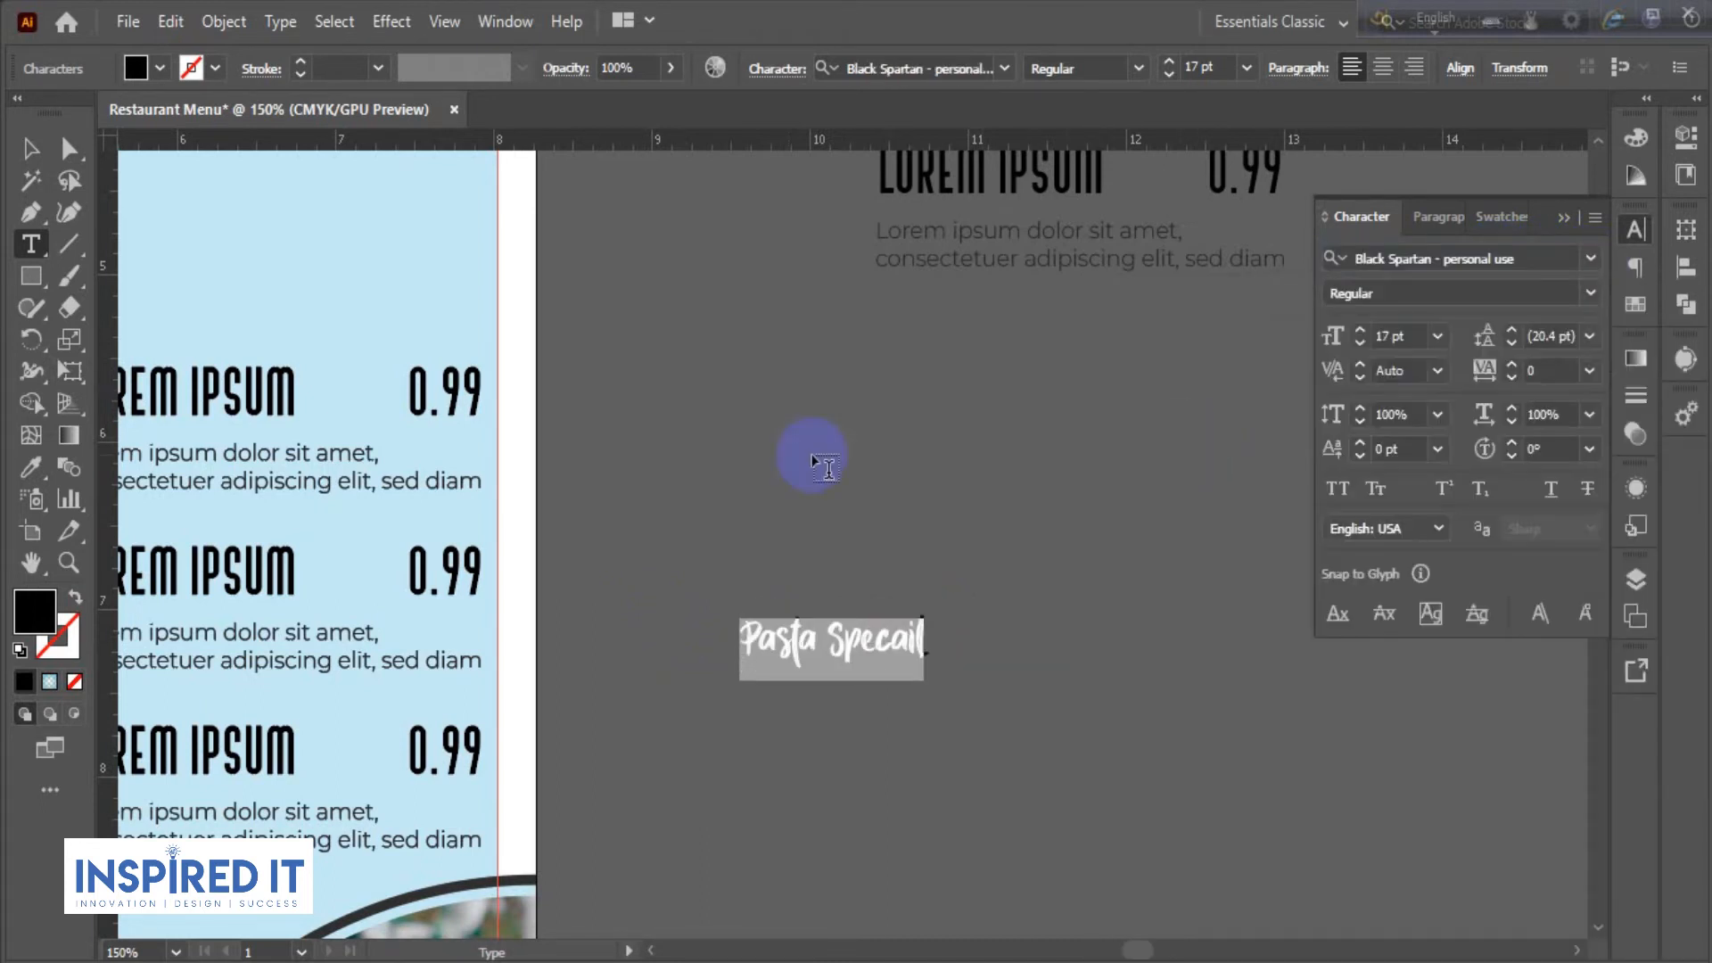
- Duplicate the restyled heading directly below itself in the empty space beside the page
left_click(30, 148)
left_click(986, 505)
left_click_drag(847, 651, 848, 724)
left_click(1036, 637)
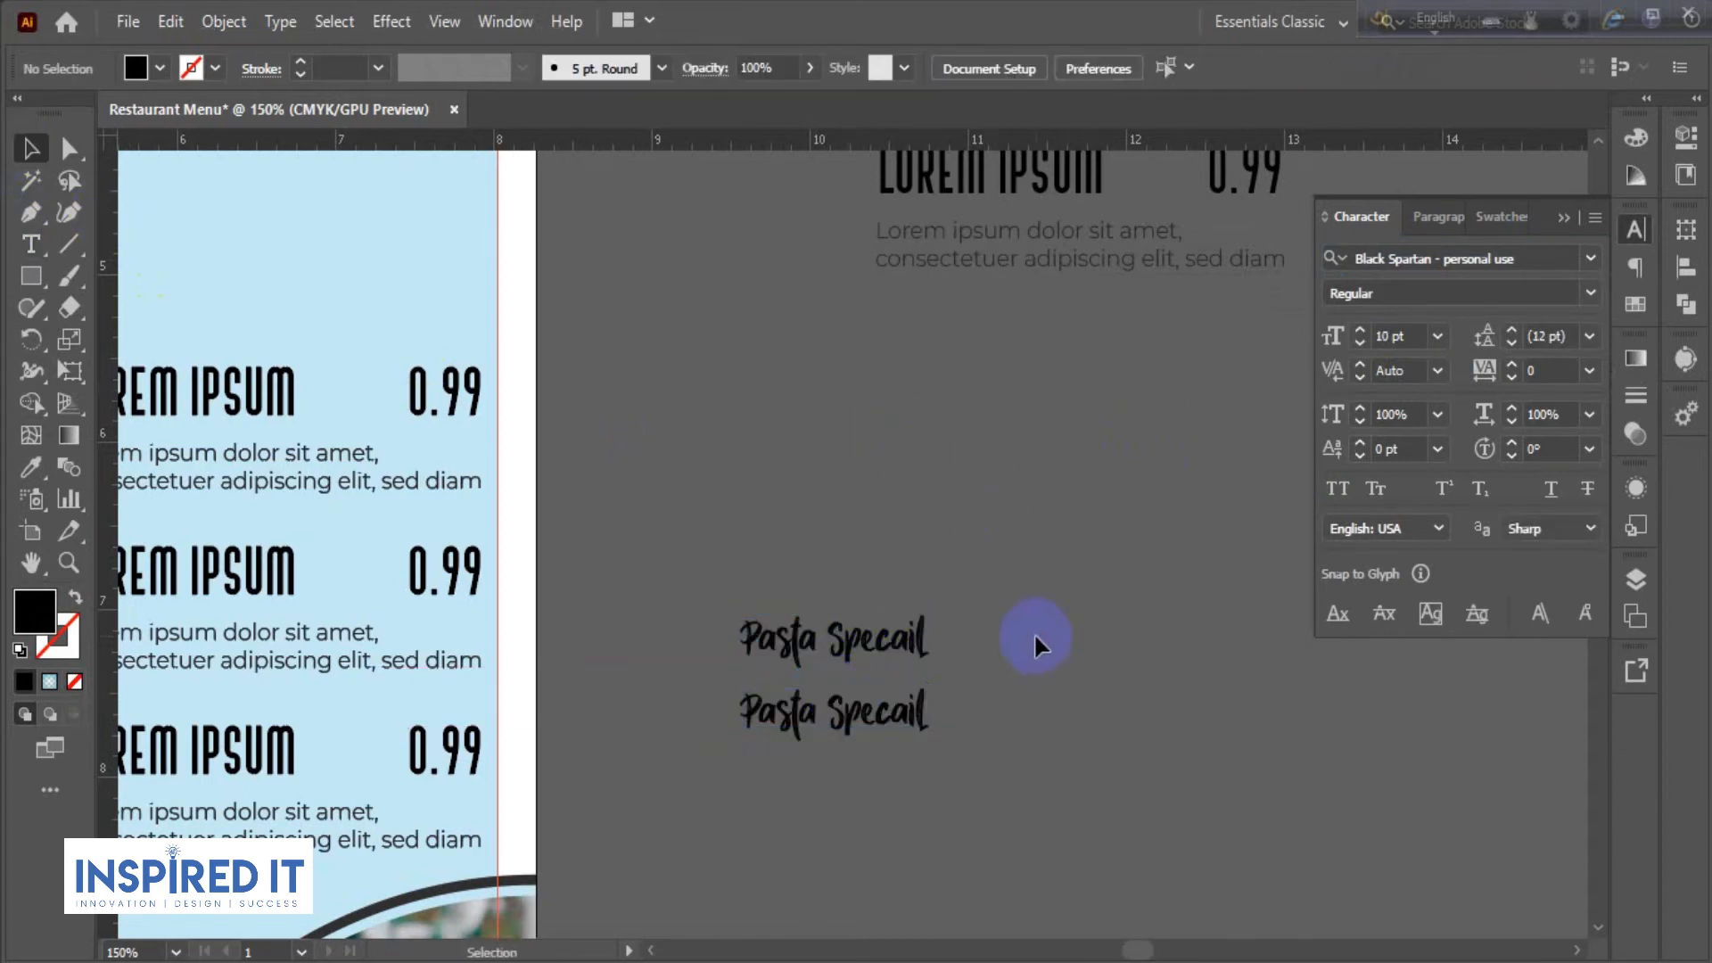
- Correct the spelling of the upper heading to Pasta Special
left_click_drag(1025, 672, 1028, 562)
scroll(960, 553, "up", 1)
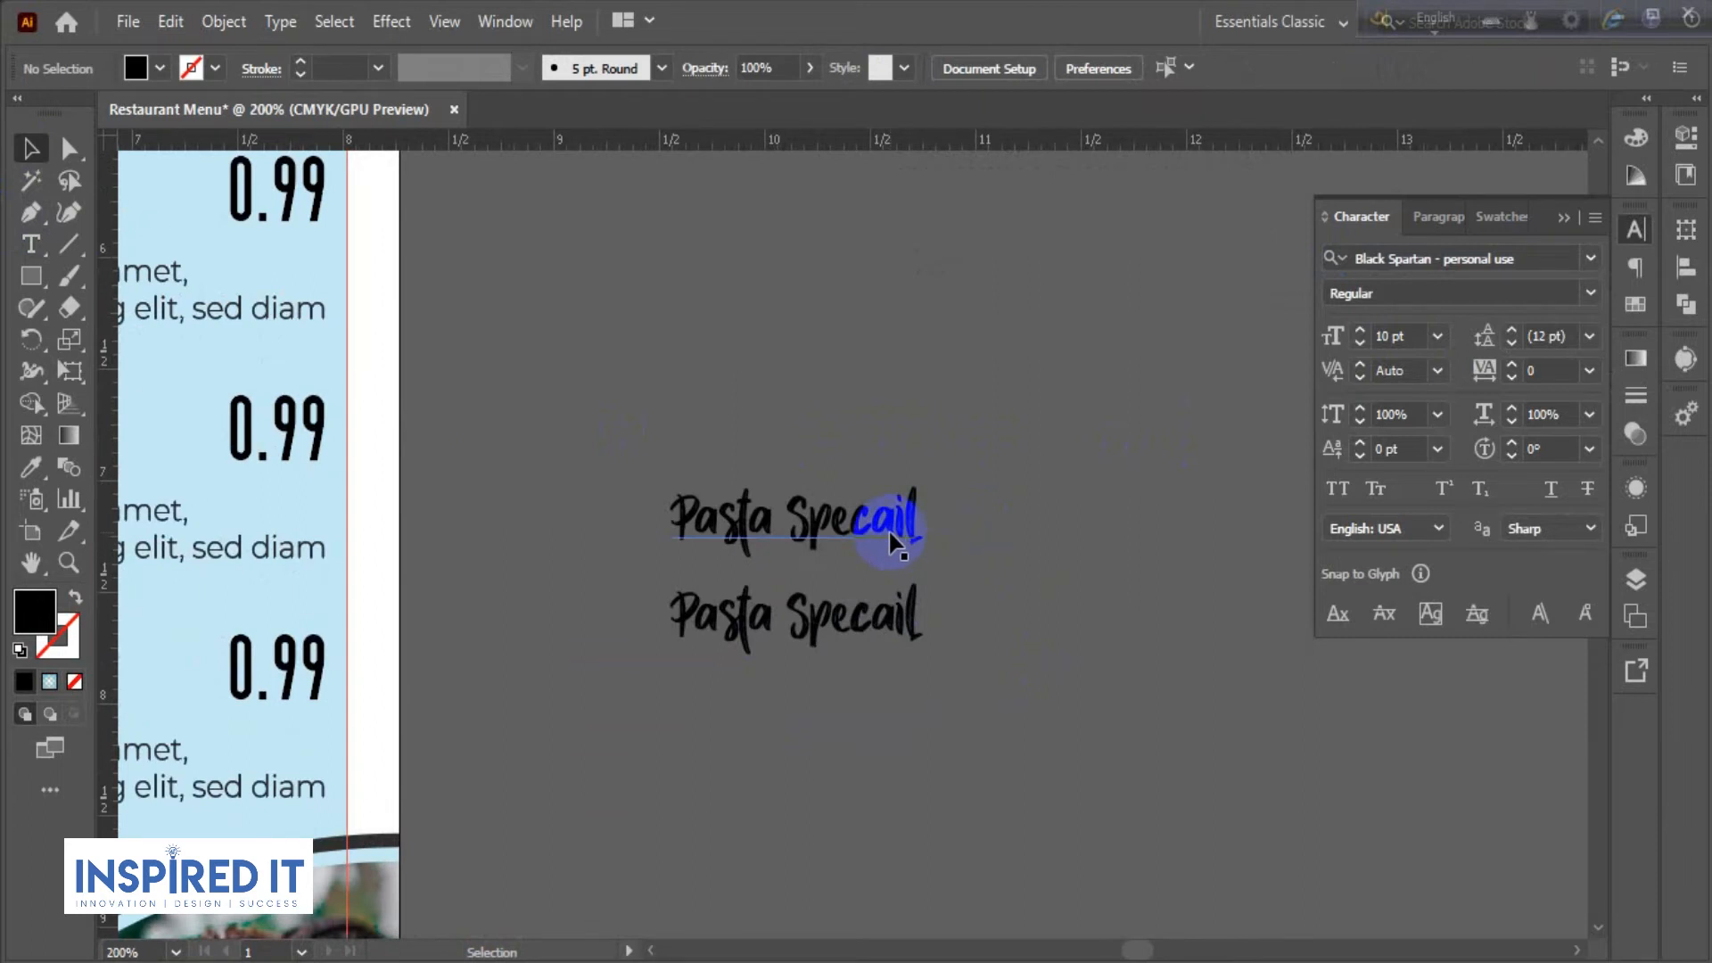
double_click(889, 531)
triple_click(882, 520)
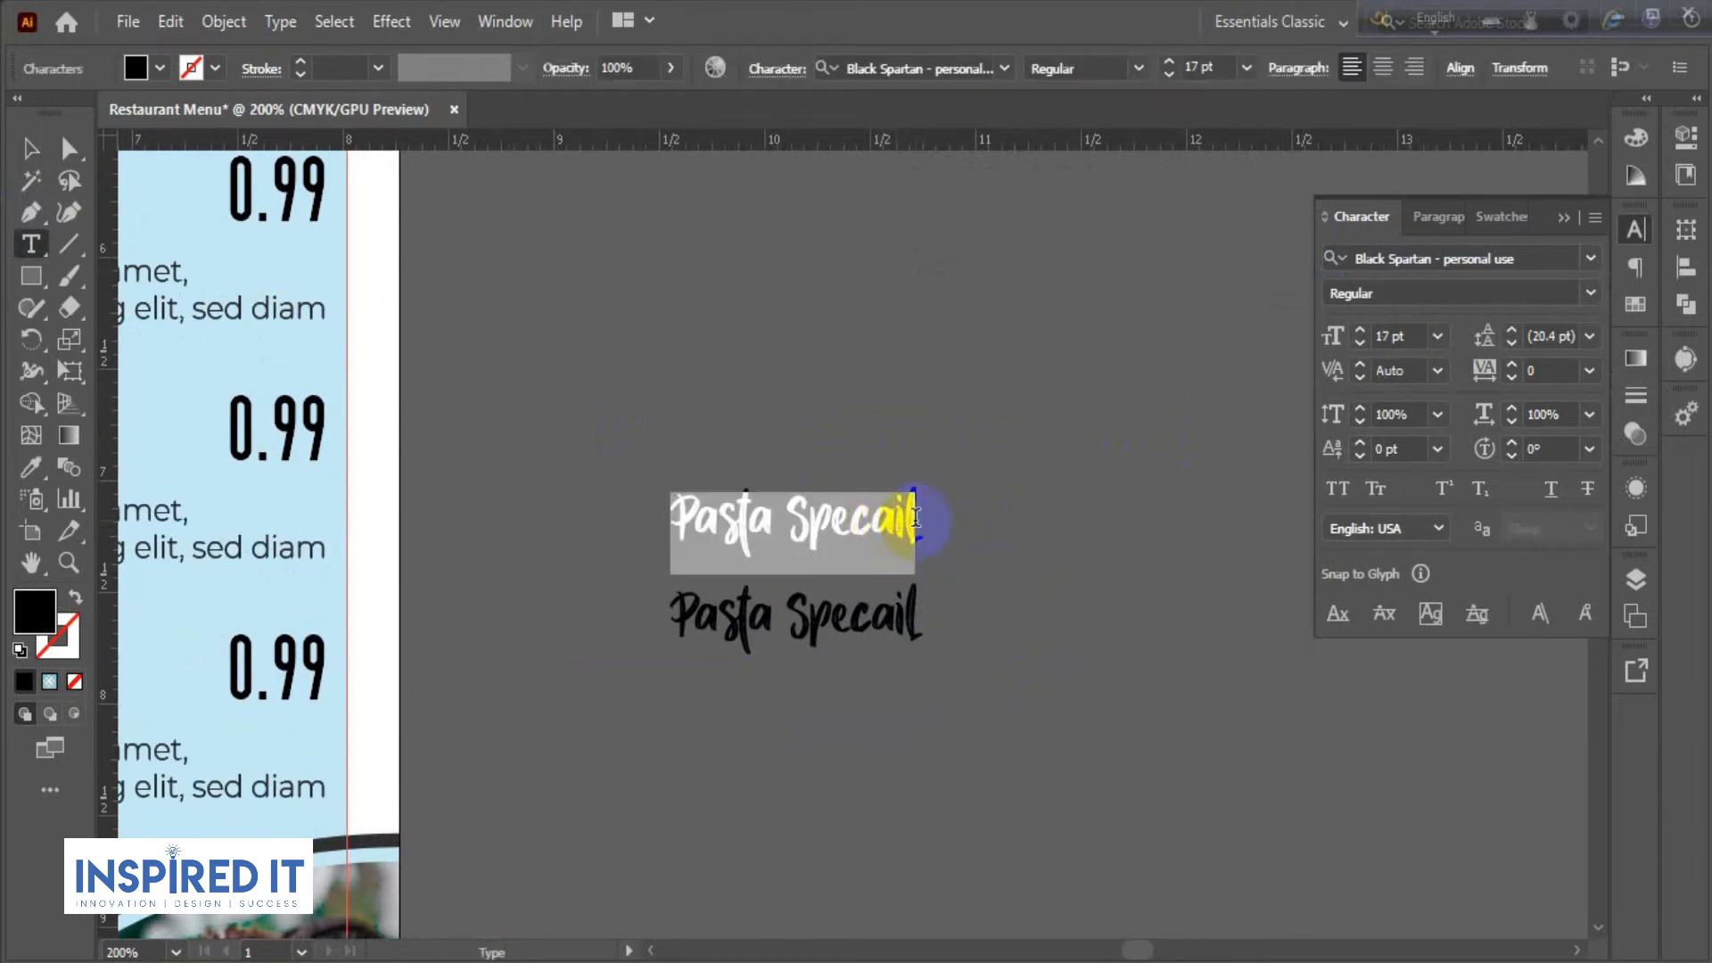
left_click_drag(916, 517, 868, 517)
type("ia")
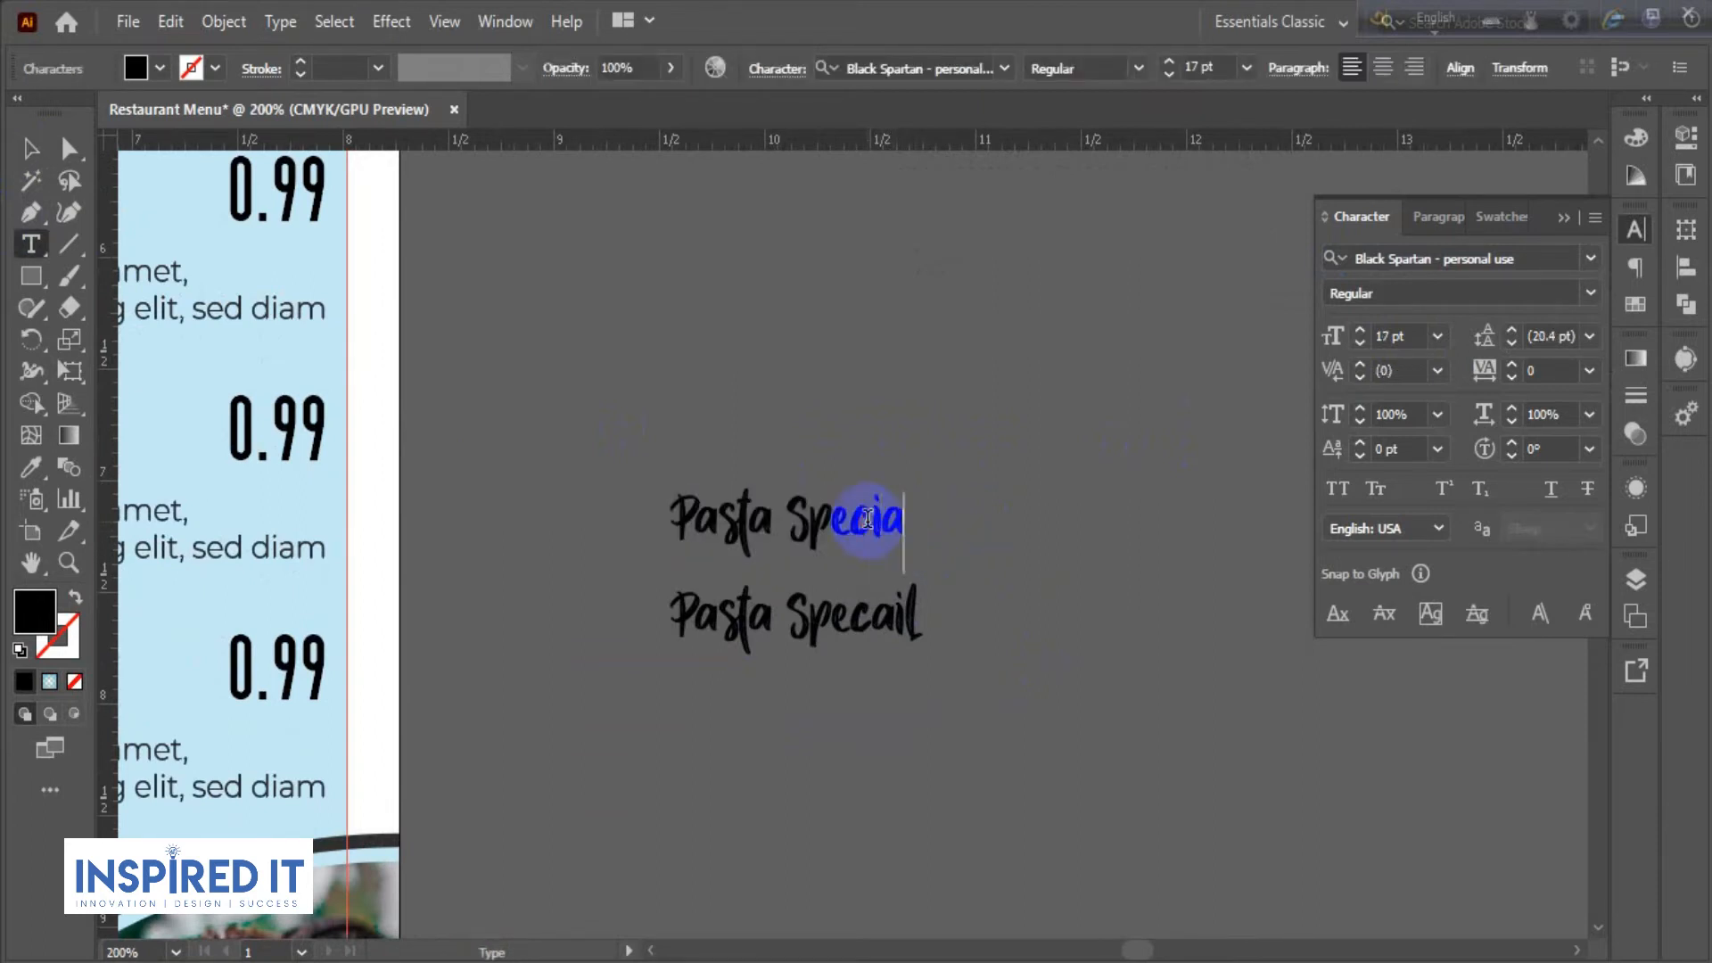
left_click(33, 148)
left_click(1107, 677)
- Correct the spelling of the duplicated lower heading to Pasta Special
left_click(916, 637)
triple_click(894, 617)
left_click_drag(911, 615, 877, 617)
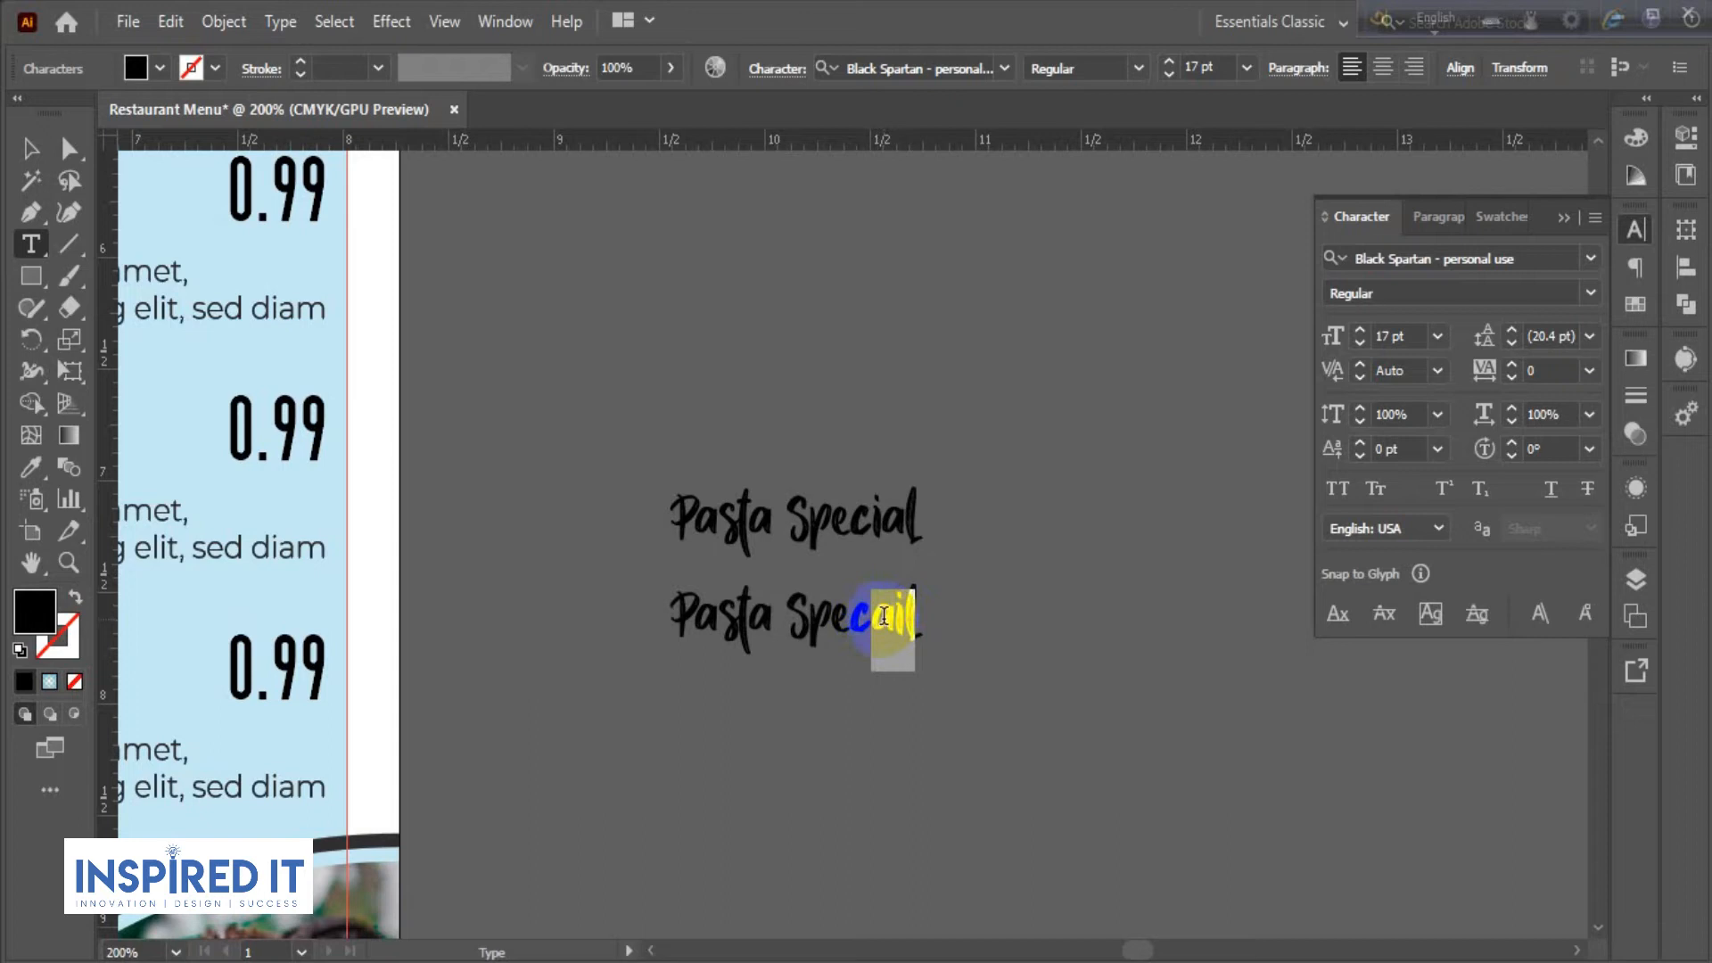
type("ia")
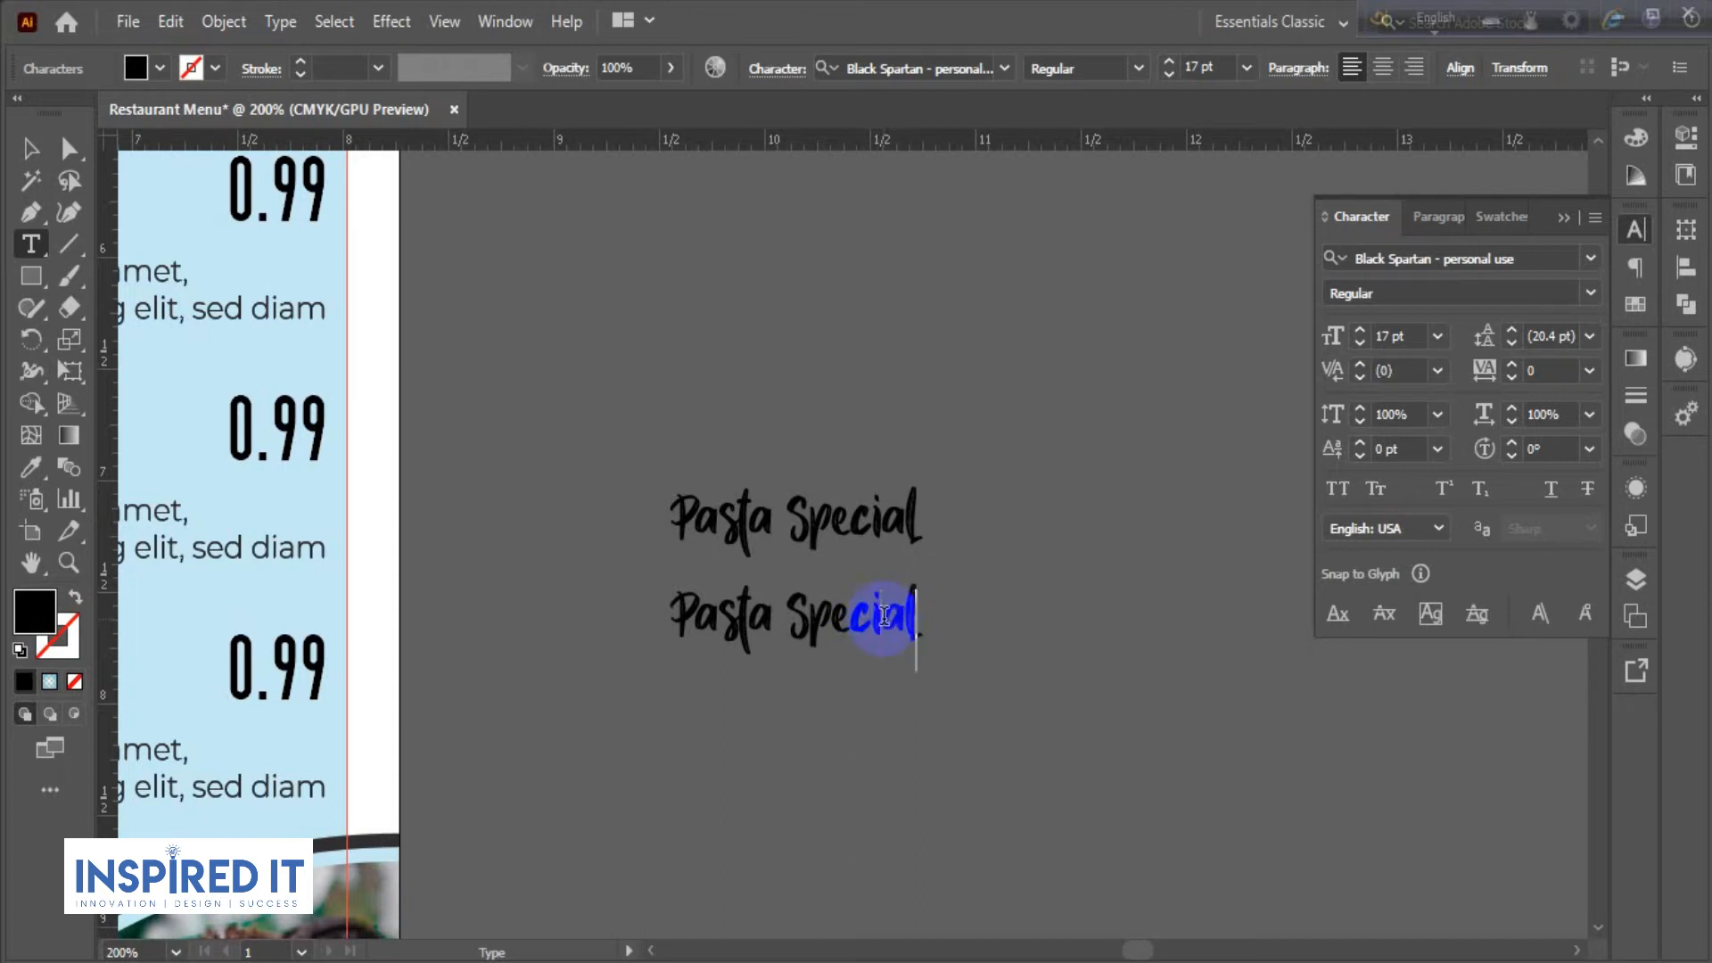
- Duplicate the lower Pasta Special heading beneath itself to make a third heading
left_click(30, 148)
left_click(866, 694)
left_click_drag(870, 619, 865, 721)
- Replace the third heading's text with Ice Cream
double_click(882, 734)
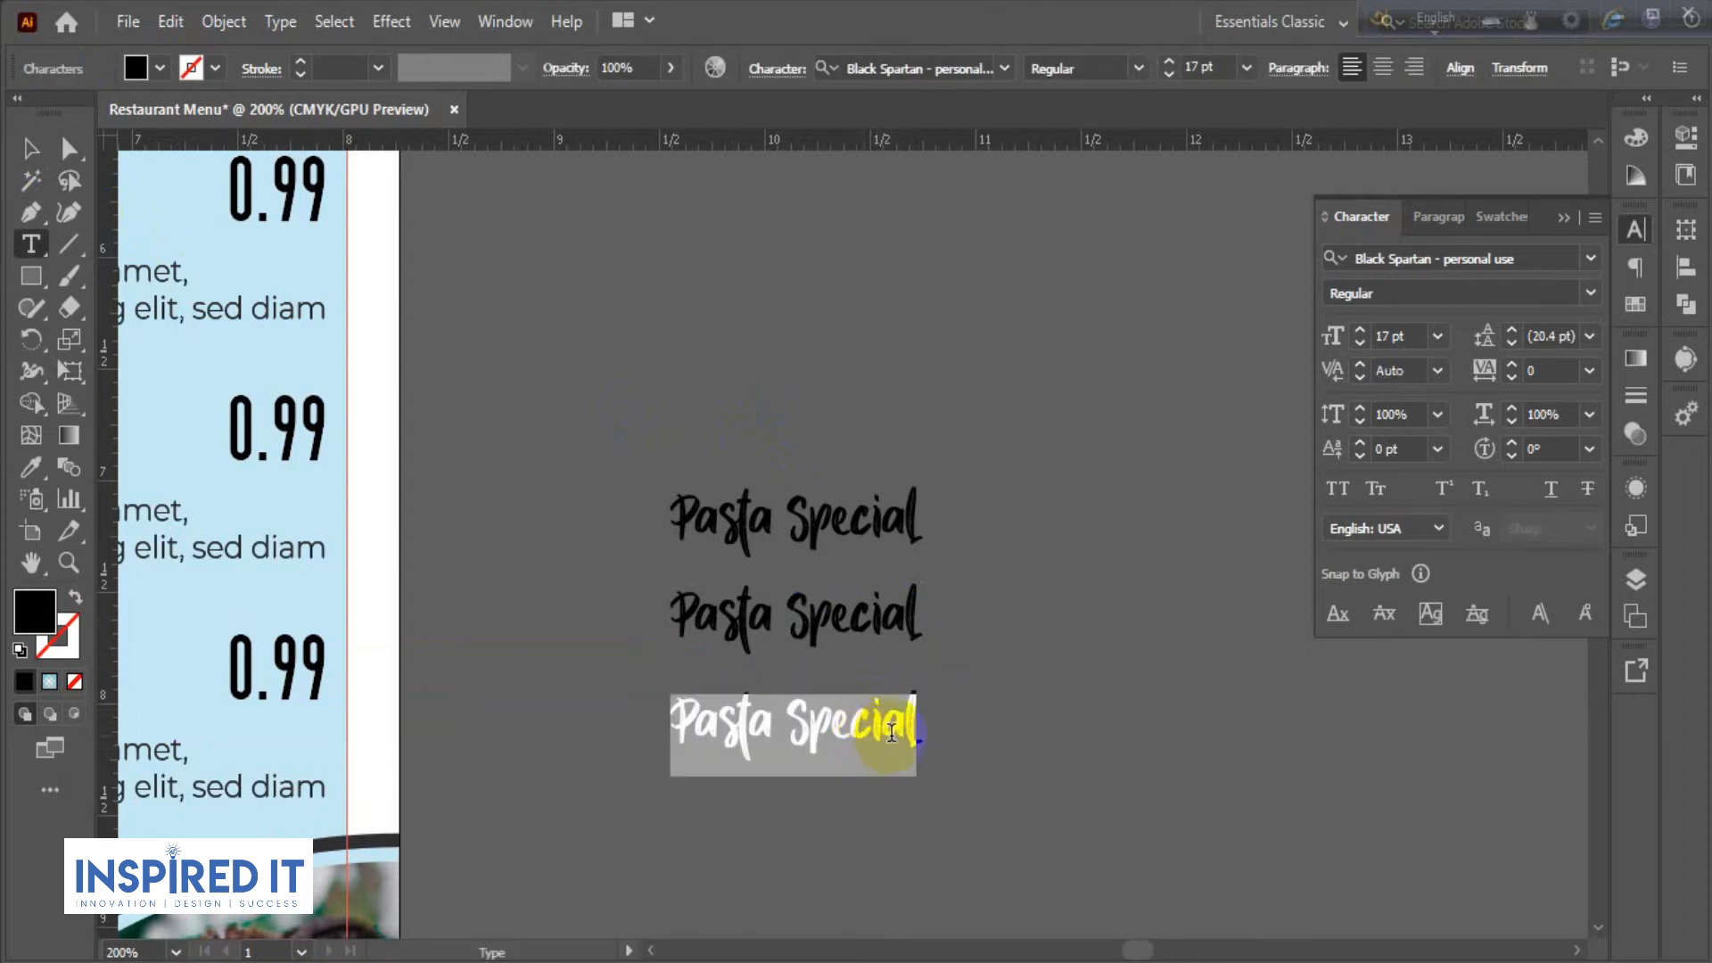
type("Ice ")
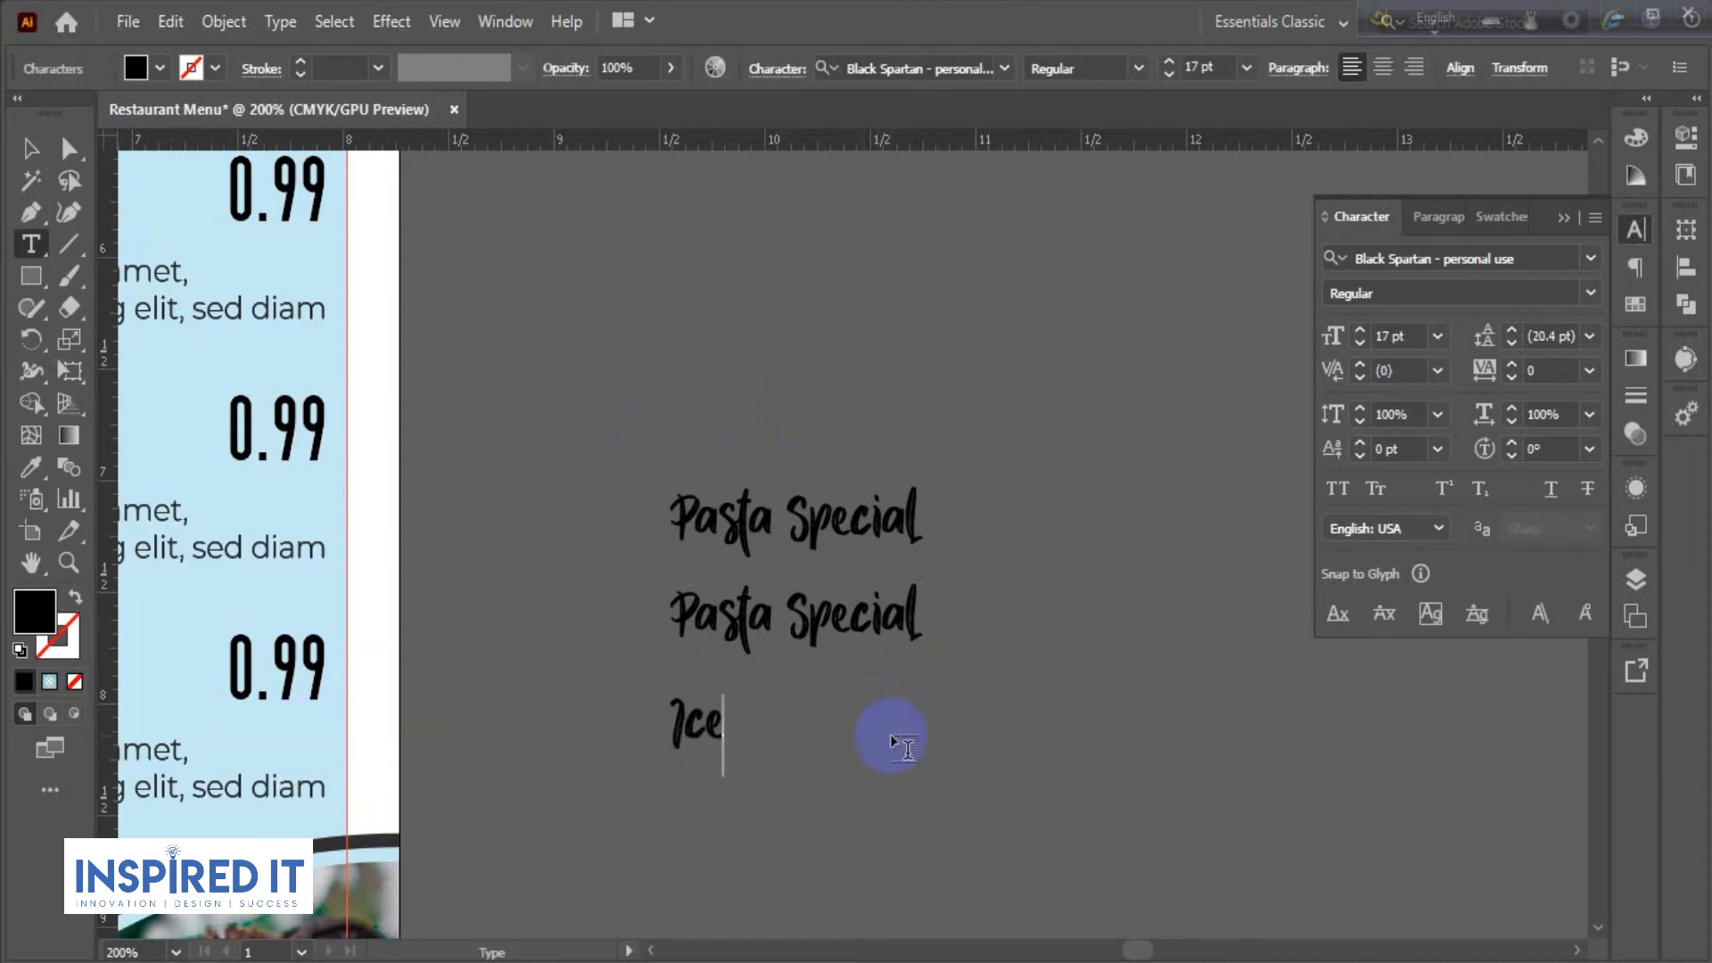
type("Cream")
left_click(27, 161)
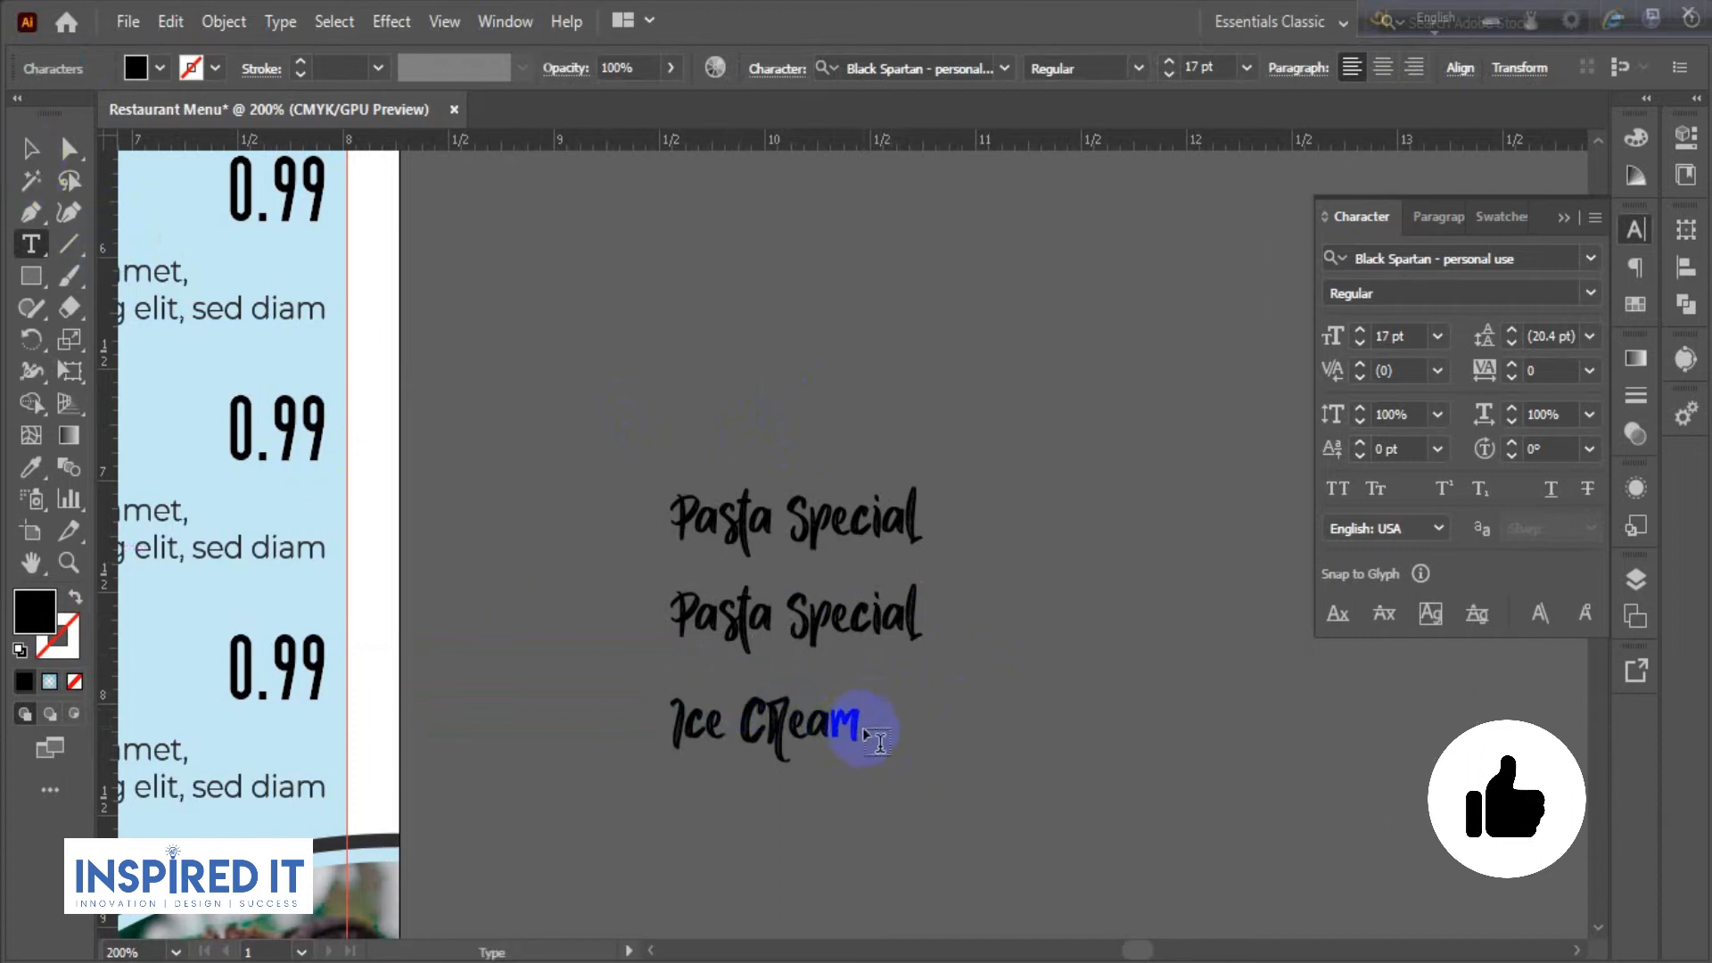
left_click(814, 722)
left_click(34, 149)
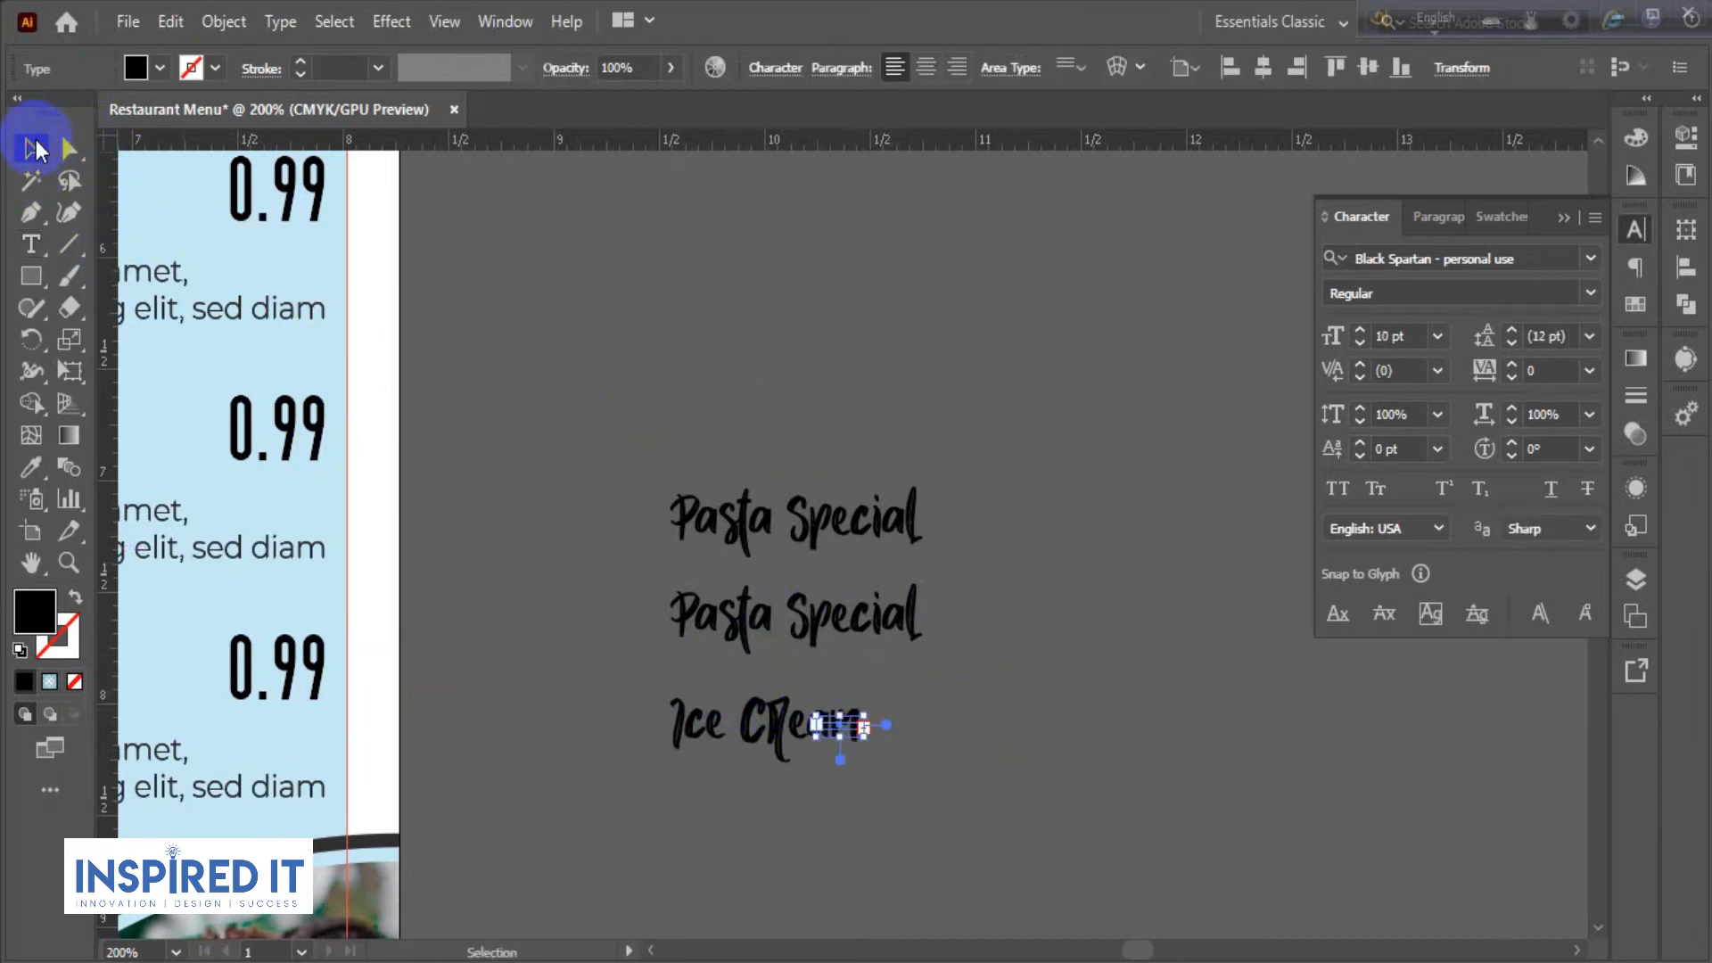
left_click(457, 612)
- Replace the third heading's text with Dessert Special
double_click(699, 716)
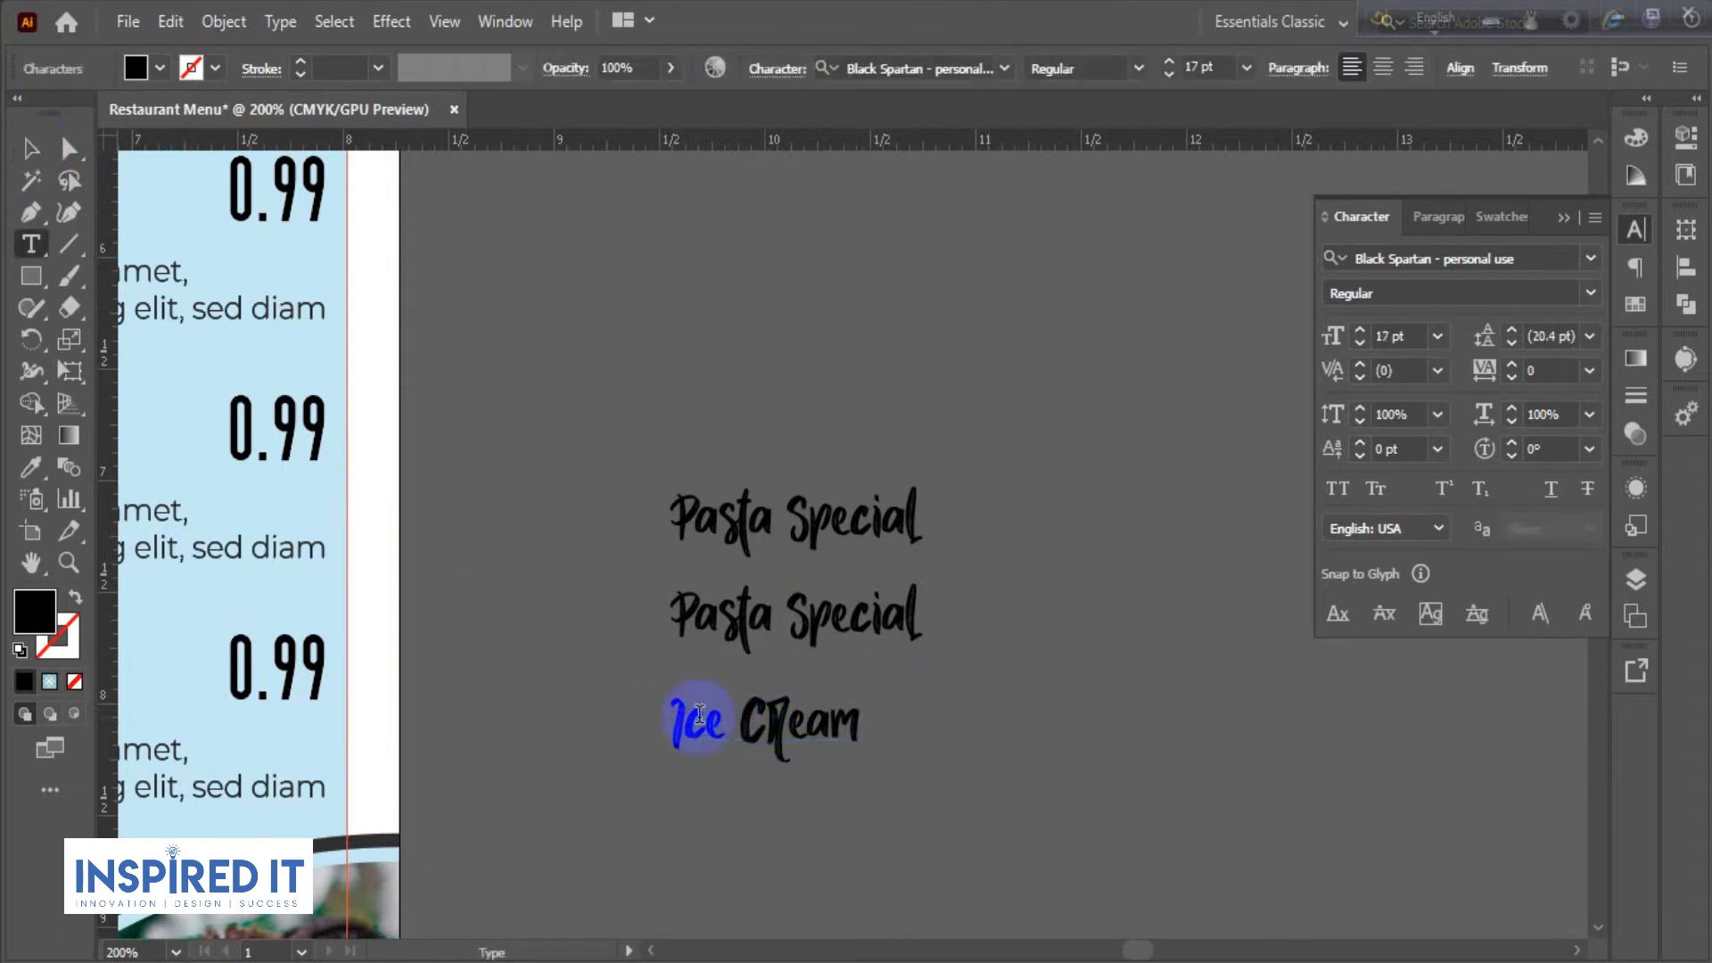
left_click_drag(673, 716, 887, 722)
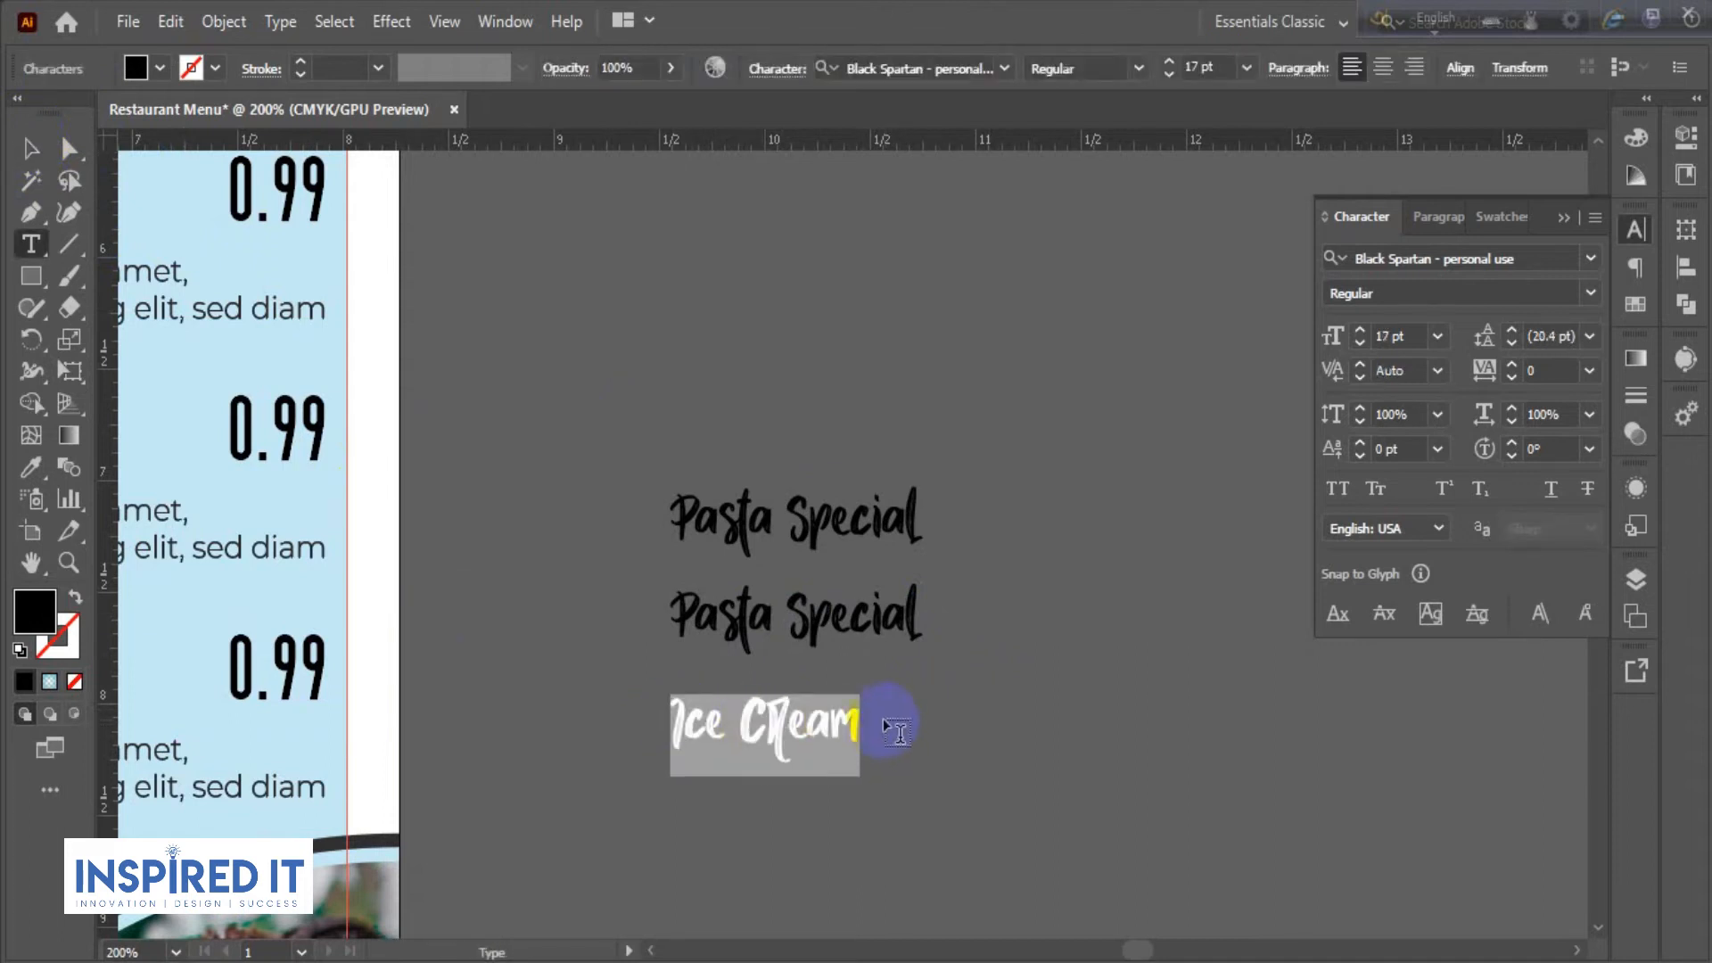
type("Dessert Special")
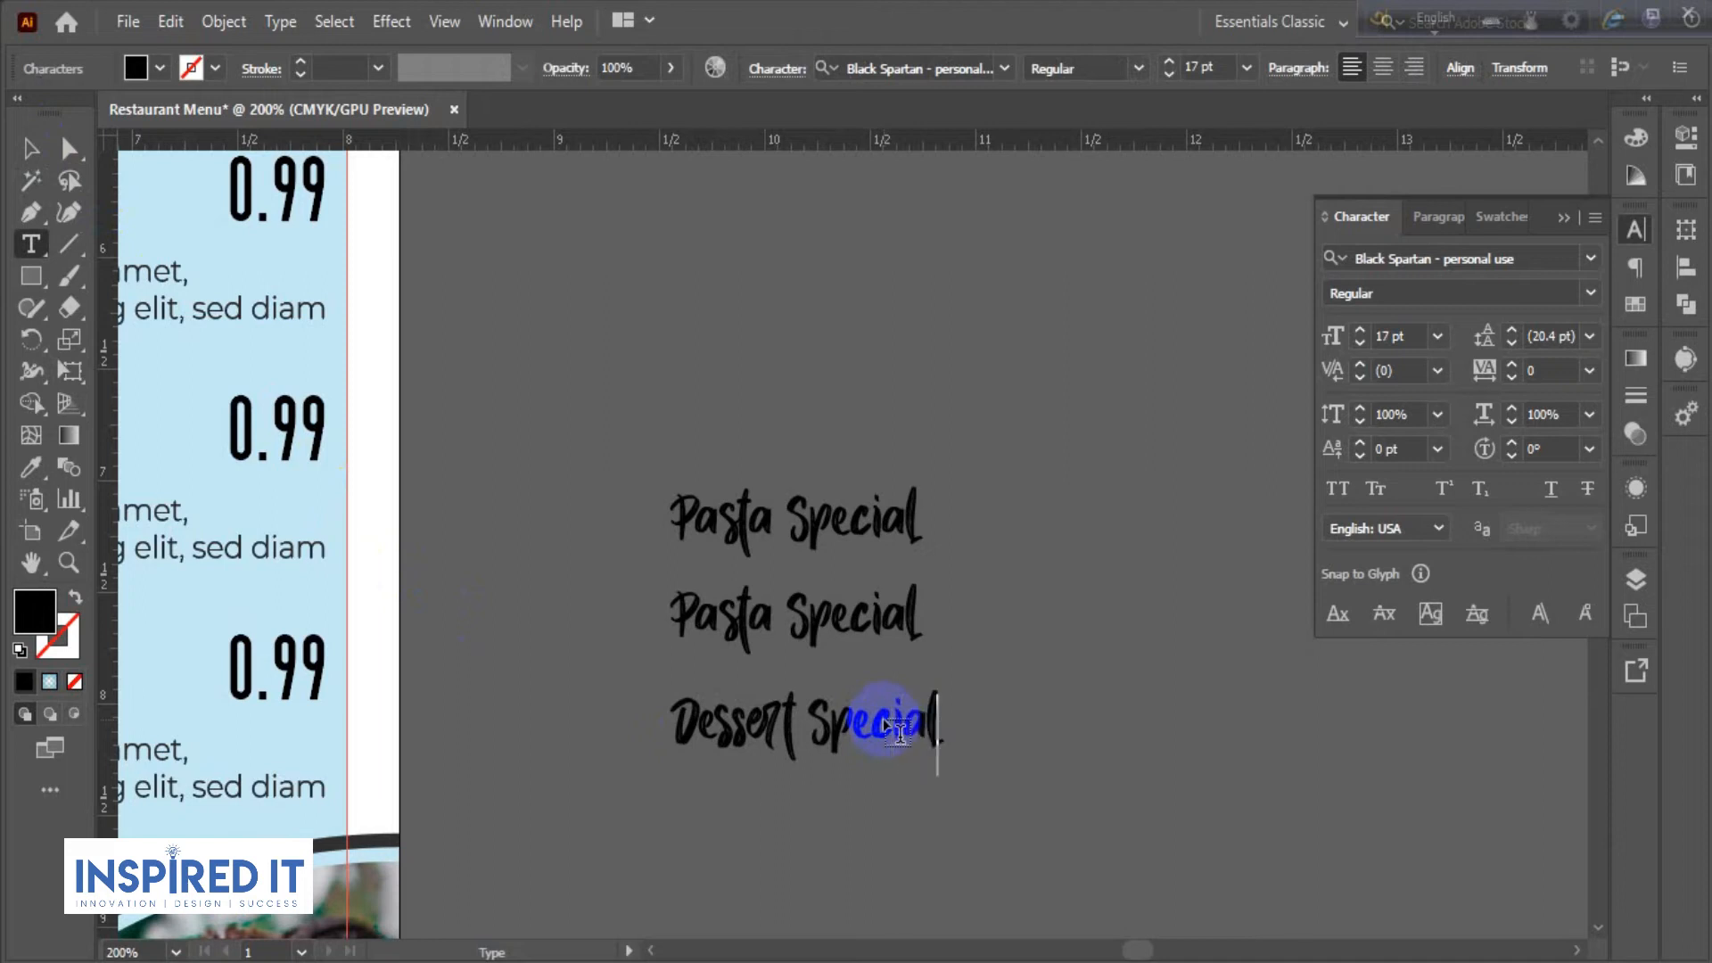
left_click(29, 147)
left_click(604, 496)
- Replace the middle heading's text with Chef's Choice
double_click(854, 621)
left_click_drag(915, 618, 632, 622)
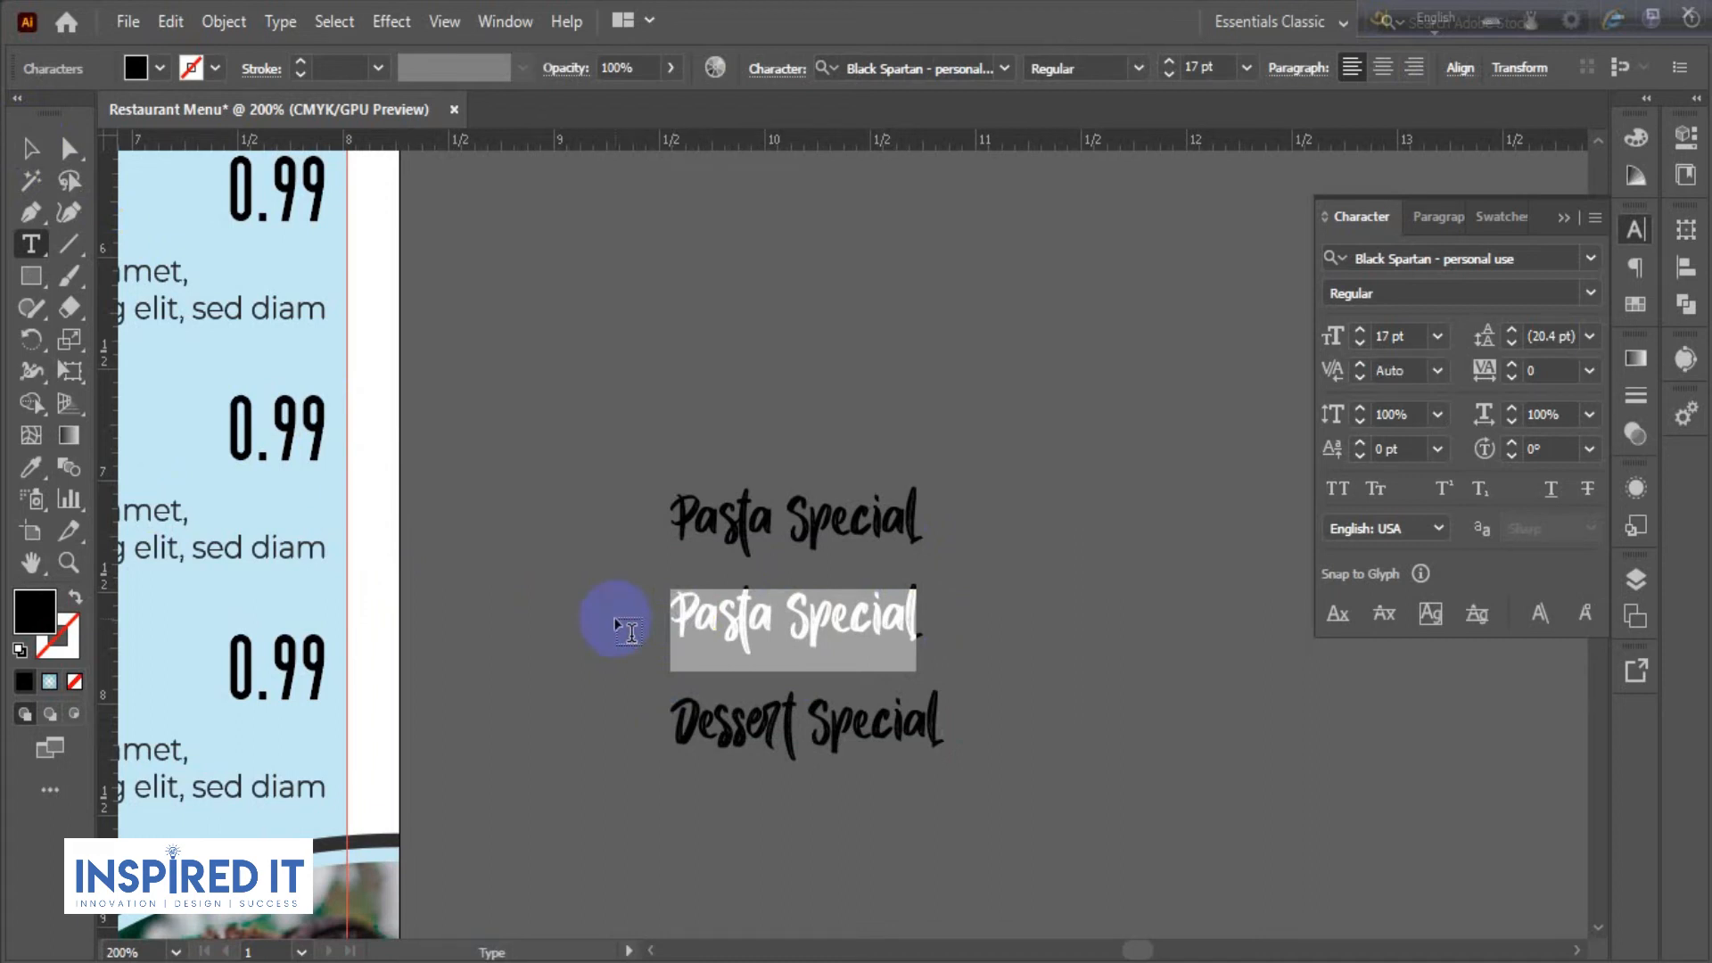
type("Chef's")
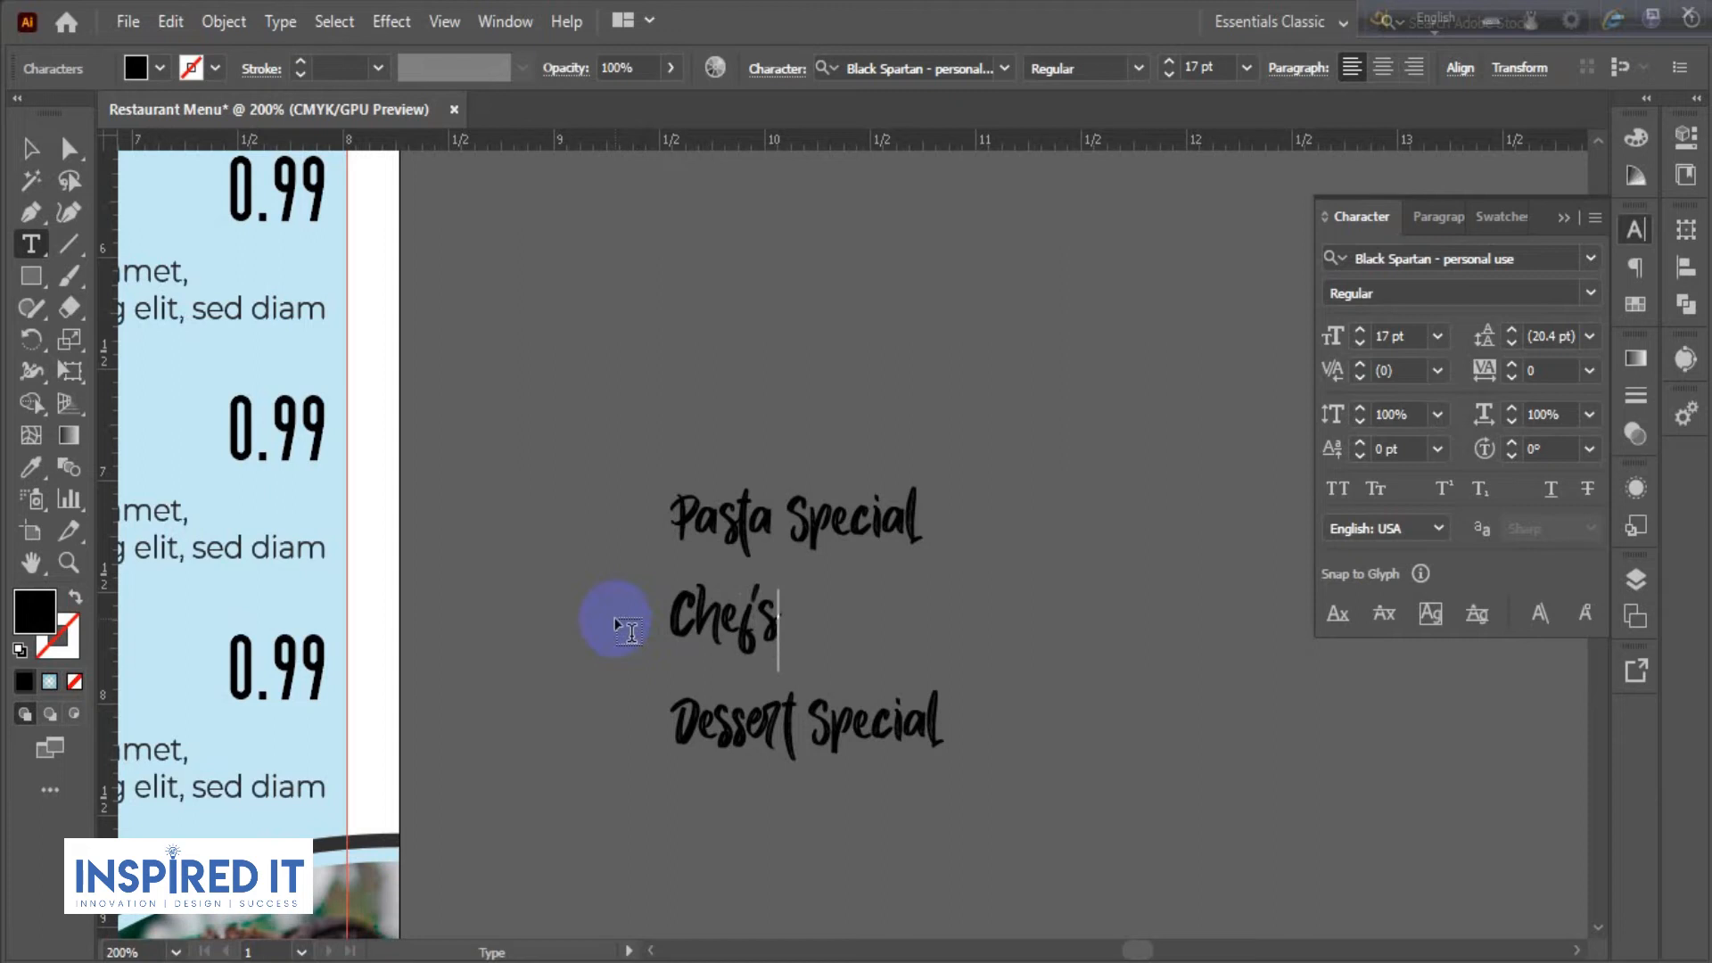
type(" Choice")
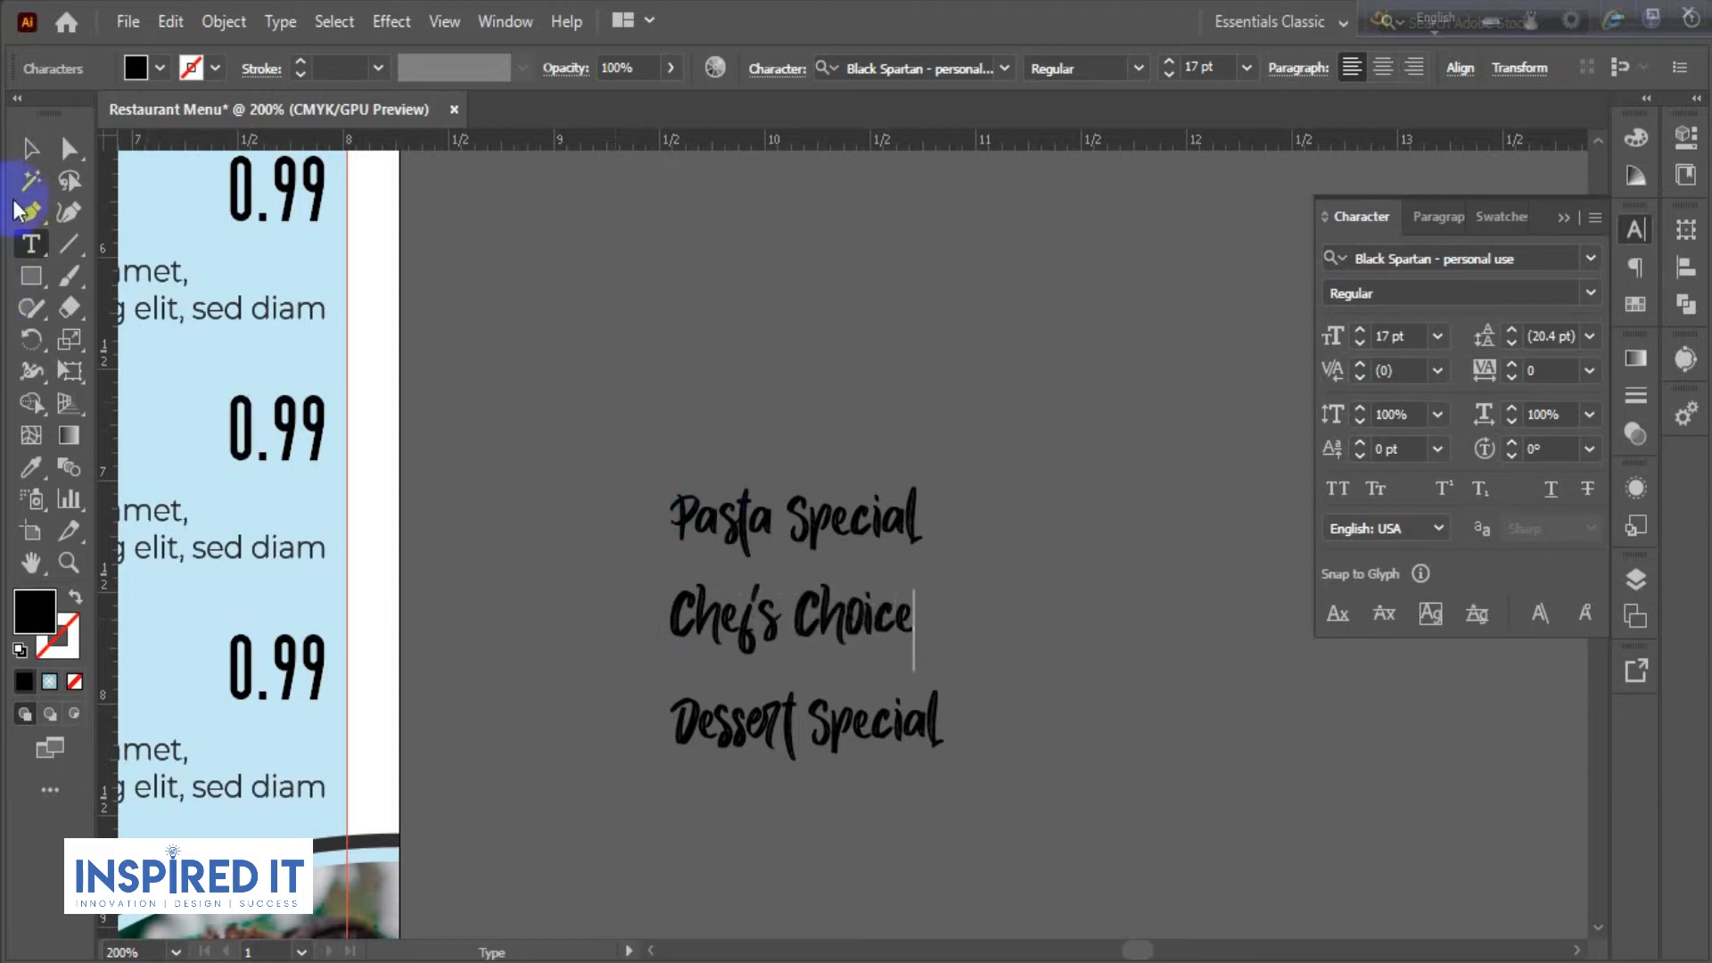
left_click(32, 147)
left_click(698, 312)
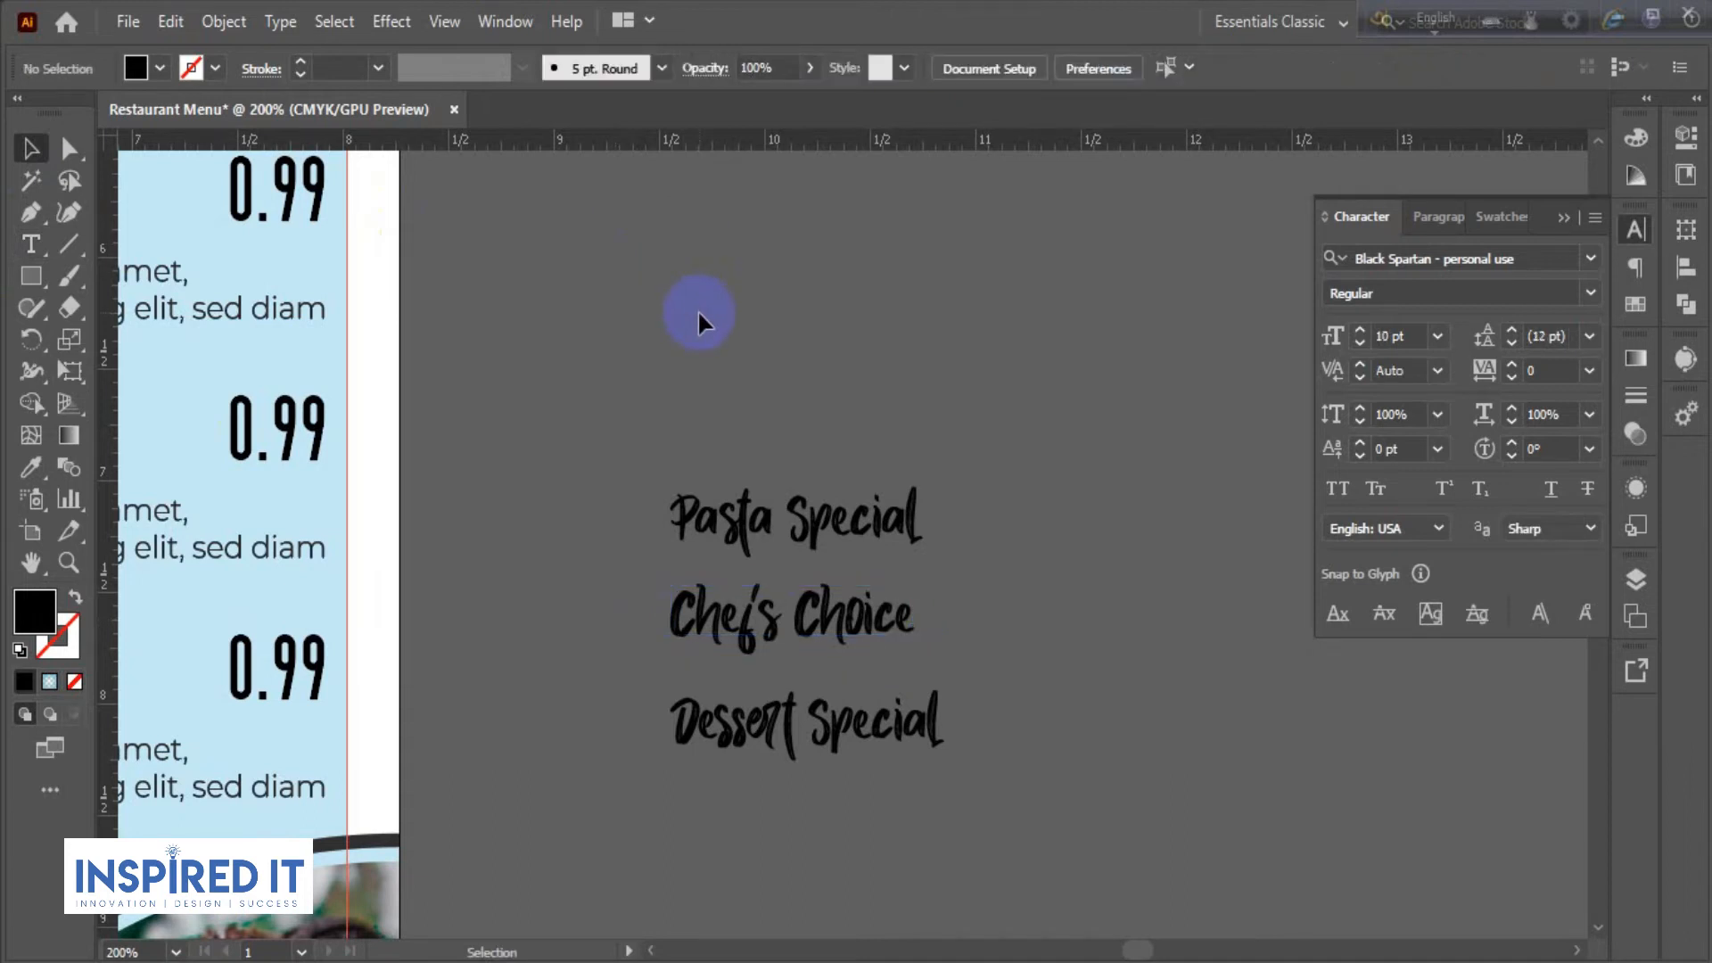
- Duplicate the teal rectangle from the left column into the gap above the lower group of items in the right column
scroll(1035, 460, "down", 3)
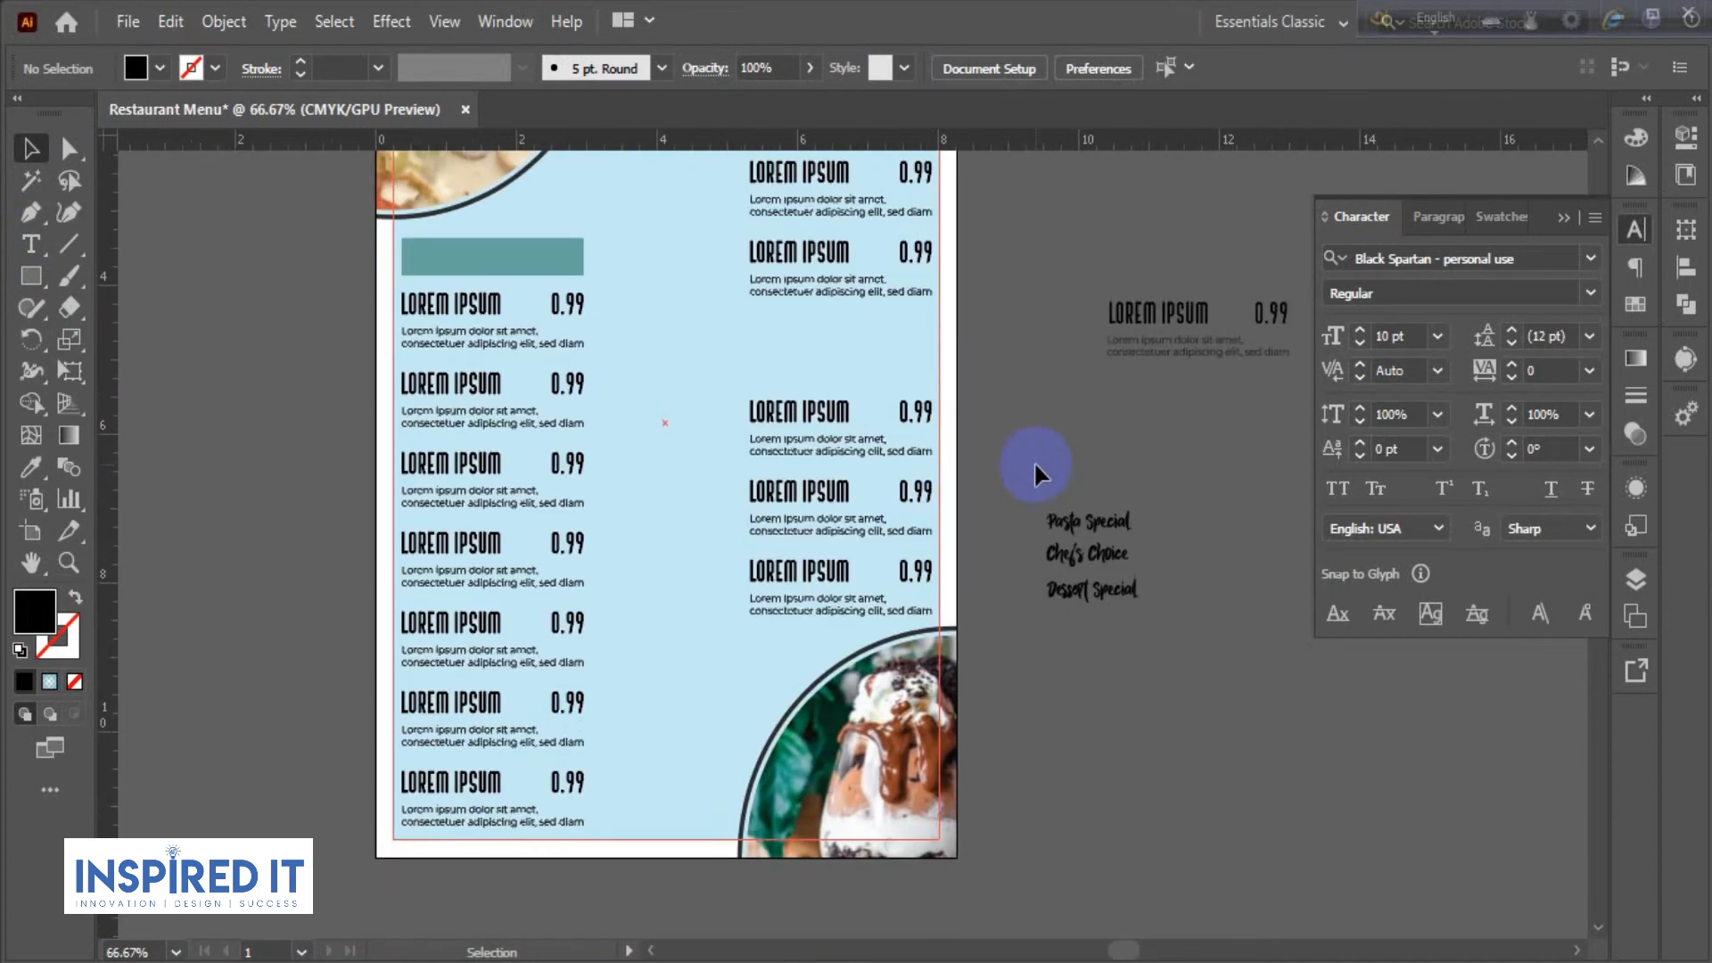
left_click_drag(1035, 464, 1061, 496)
left_click_drag(581, 303, 925, 412)
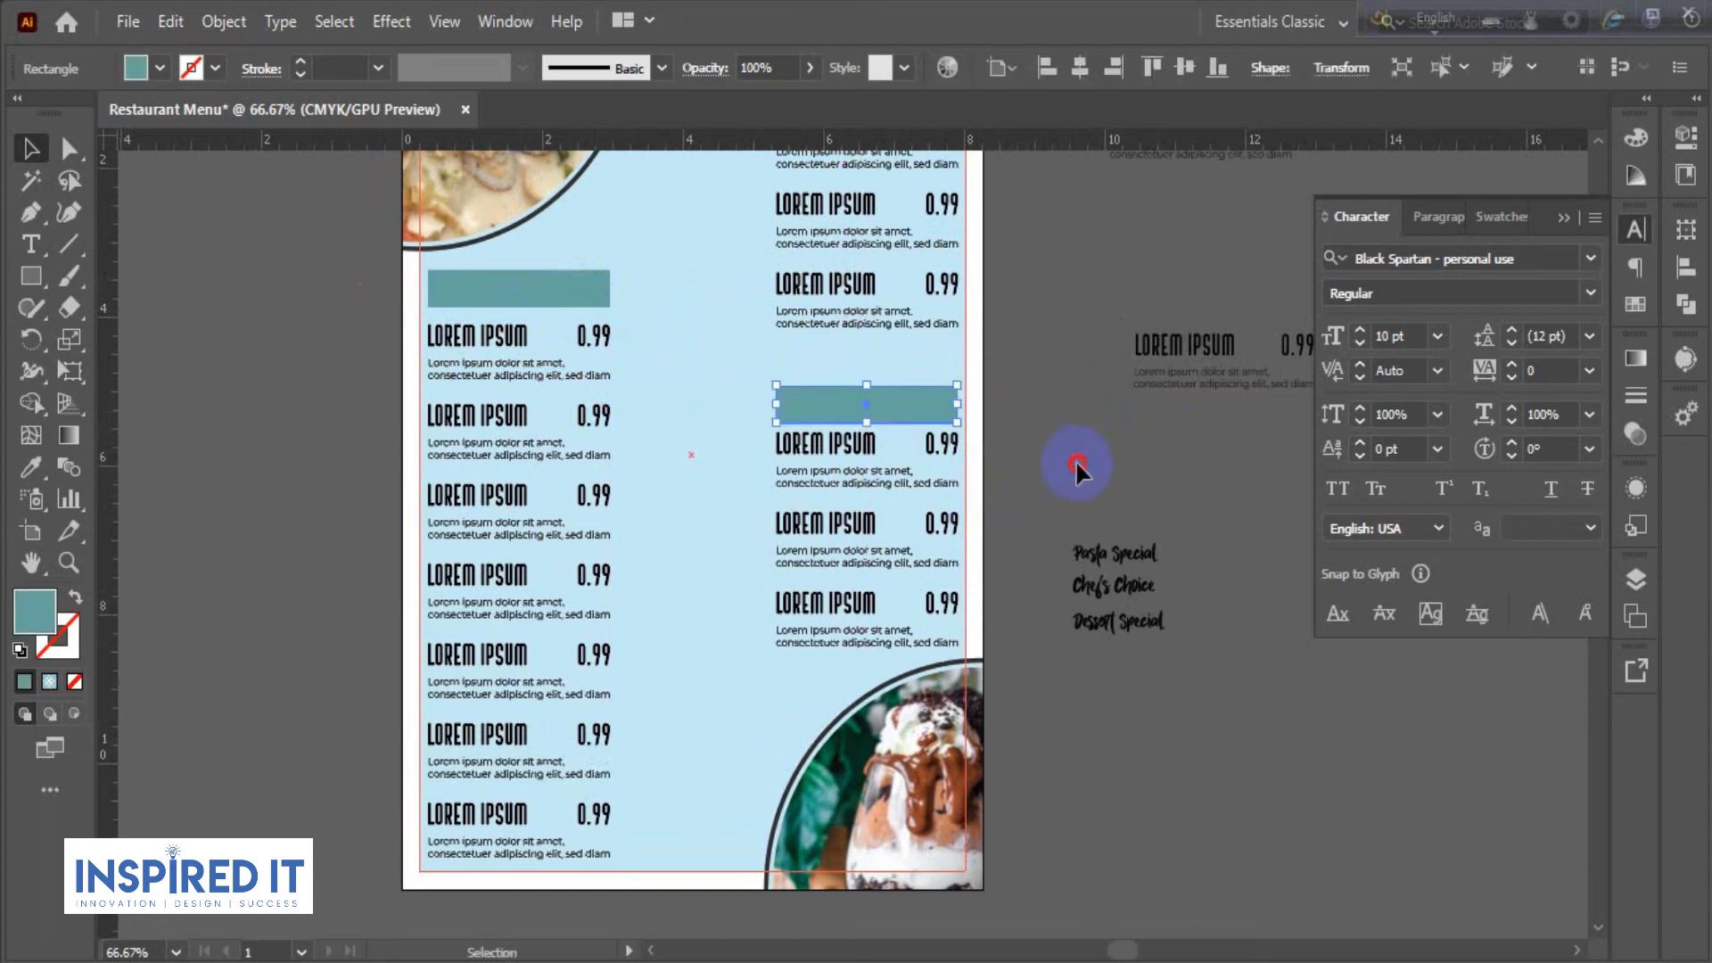
left_click(1075, 458)
- Duplicate the teal rectangle above the upper group of items in the right column
scroll(1034, 580, "up", 5)
left_click_drag(874, 660, 878, 343)
scroll(989, 318, "down", 3)
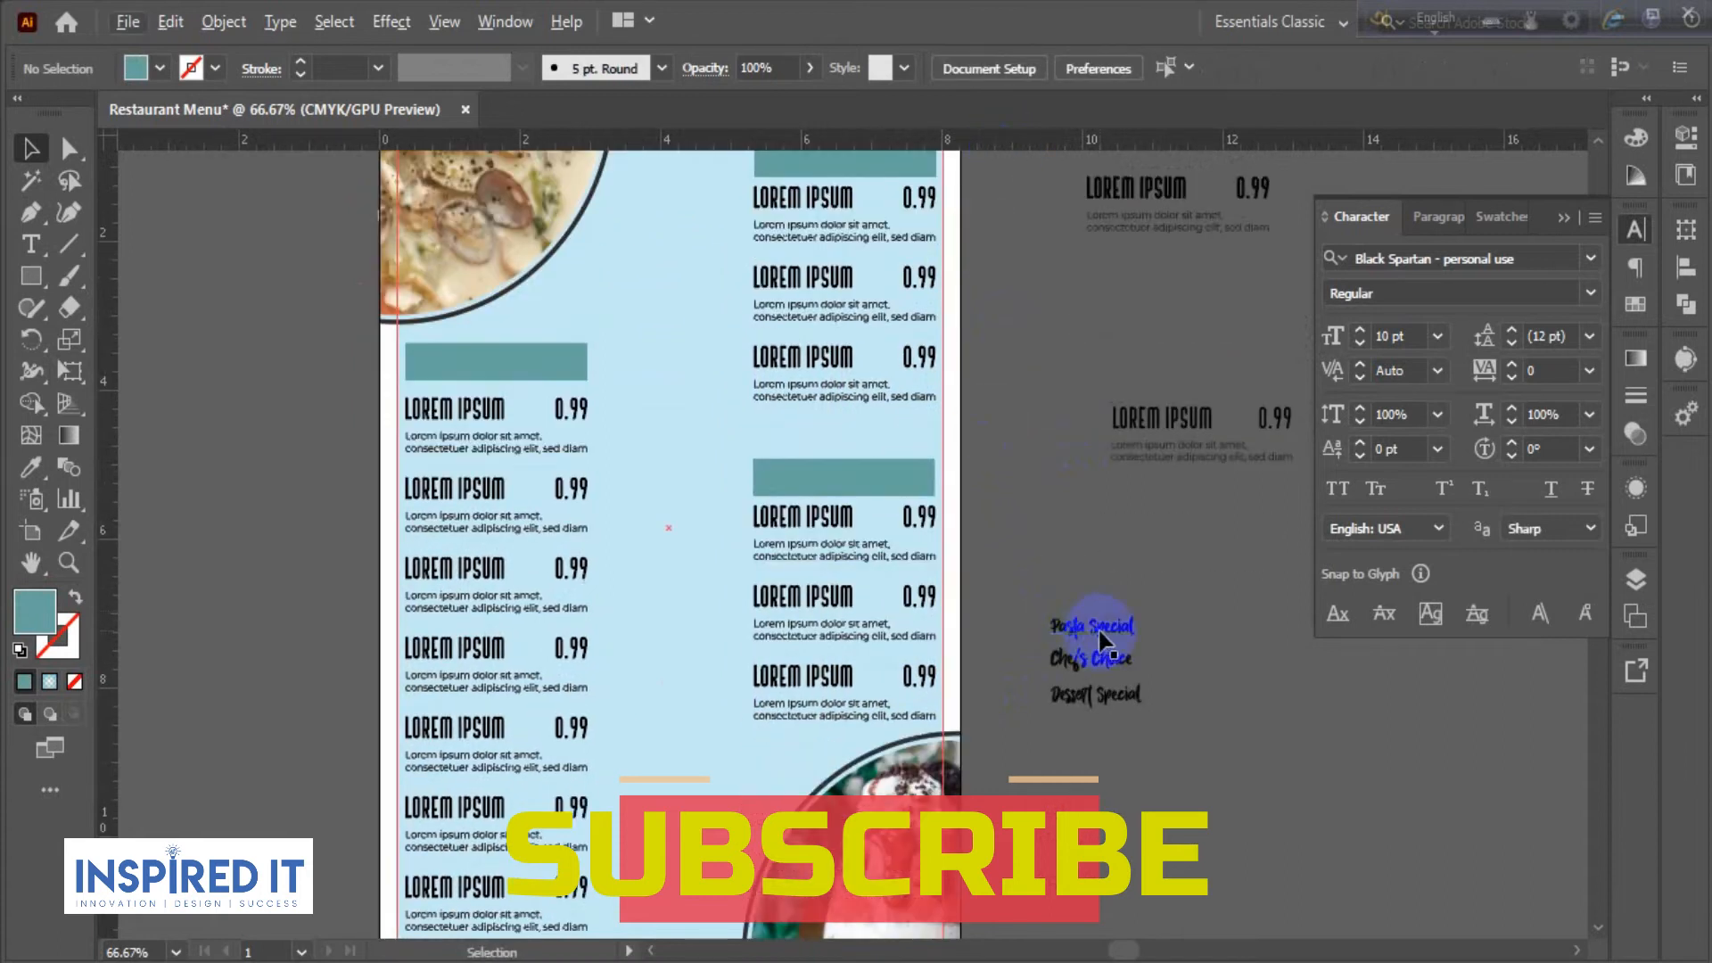
- Bring the three section titles beside the page to the front
left_click(1104, 640)
right_click(1081, 644)
mouse_move(1172, 496)
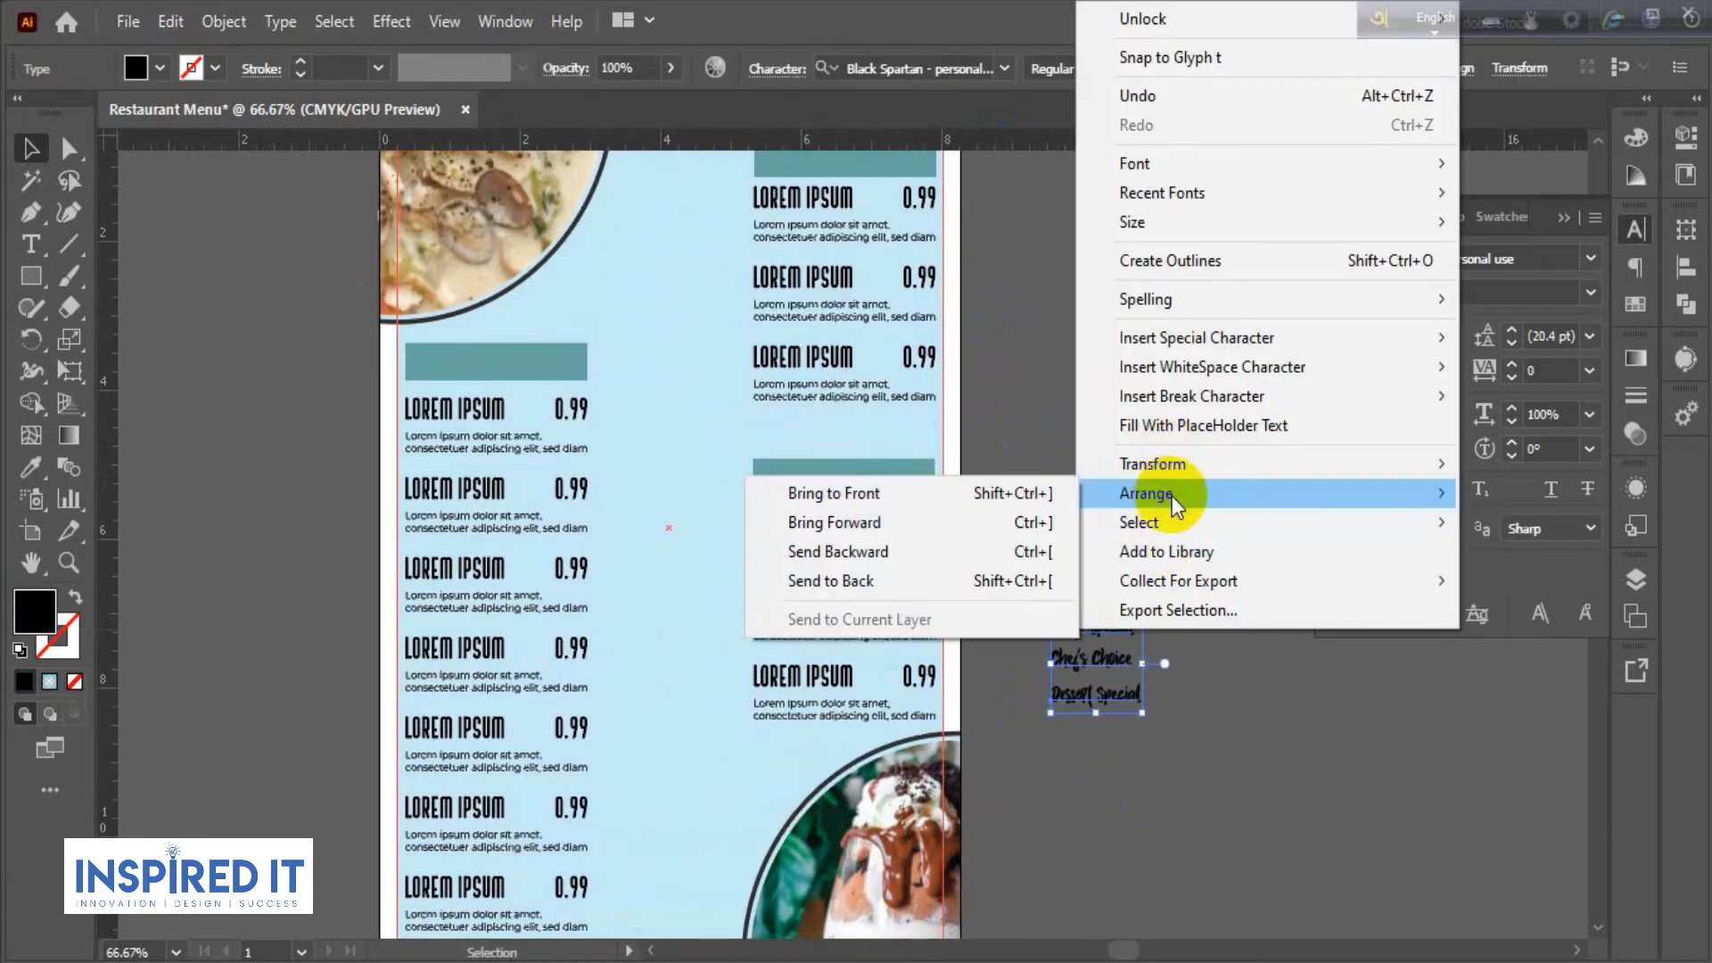
left_click(959, 496)
left_click(1032, 501)
- Try placing the Pasta Special title on the teal banner above the left column
left_click_drag(1099, 642, 586, 408)
left_click(634, 327)
scroll(541, 358, "up", 2)
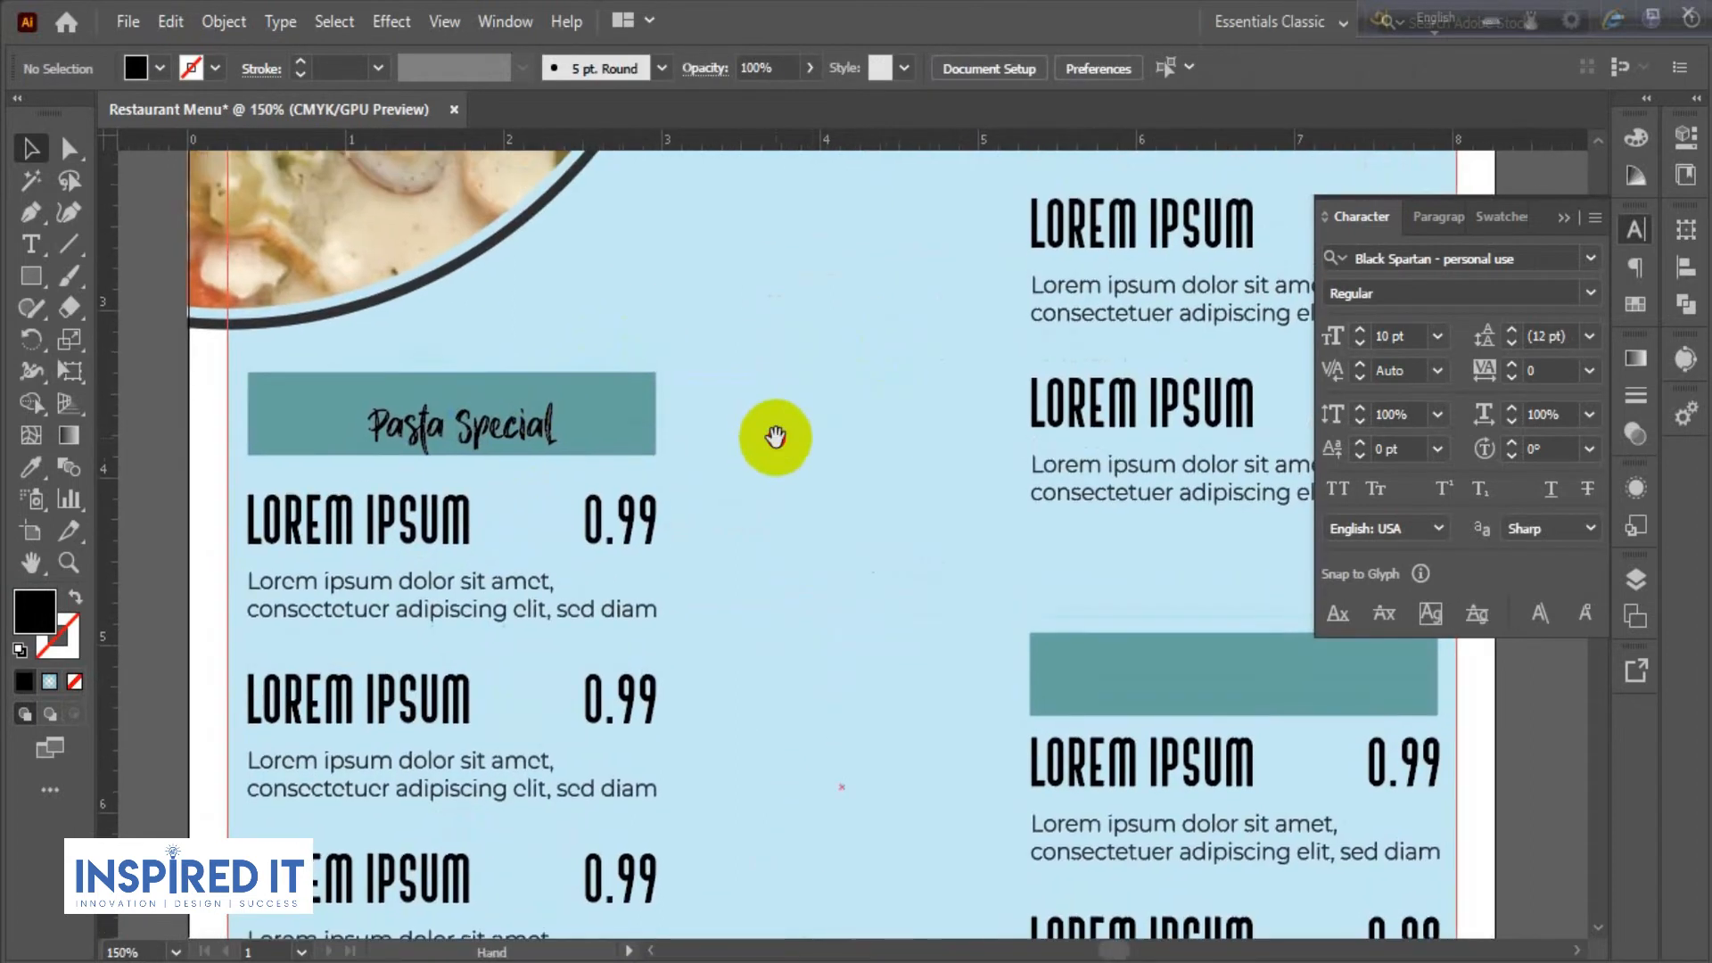
left_click_drag(775, 437, 904, 421)
- Try enlarging the Pasta Special title on its banner, and undo both the resize and the placement
left_click(626, 429)
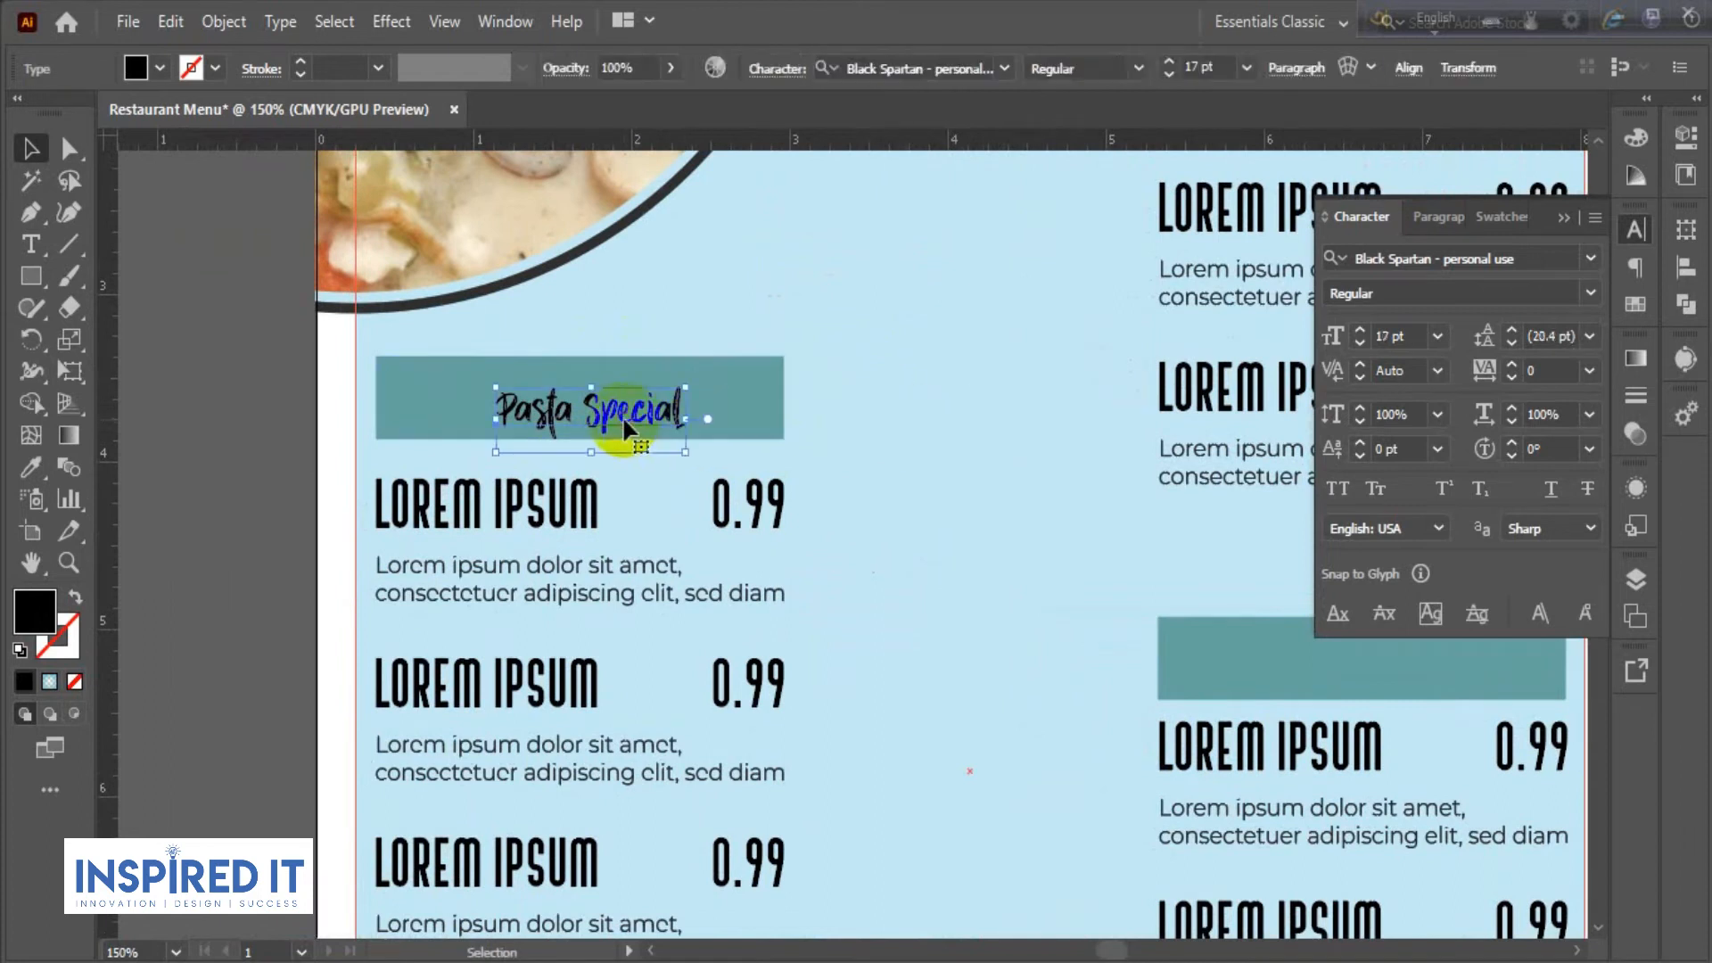
left_click_drag(684, 451, 709, 470)
key("ctrl+z")
left_click(913, 426)
scroll(904, 426, "down", 1)
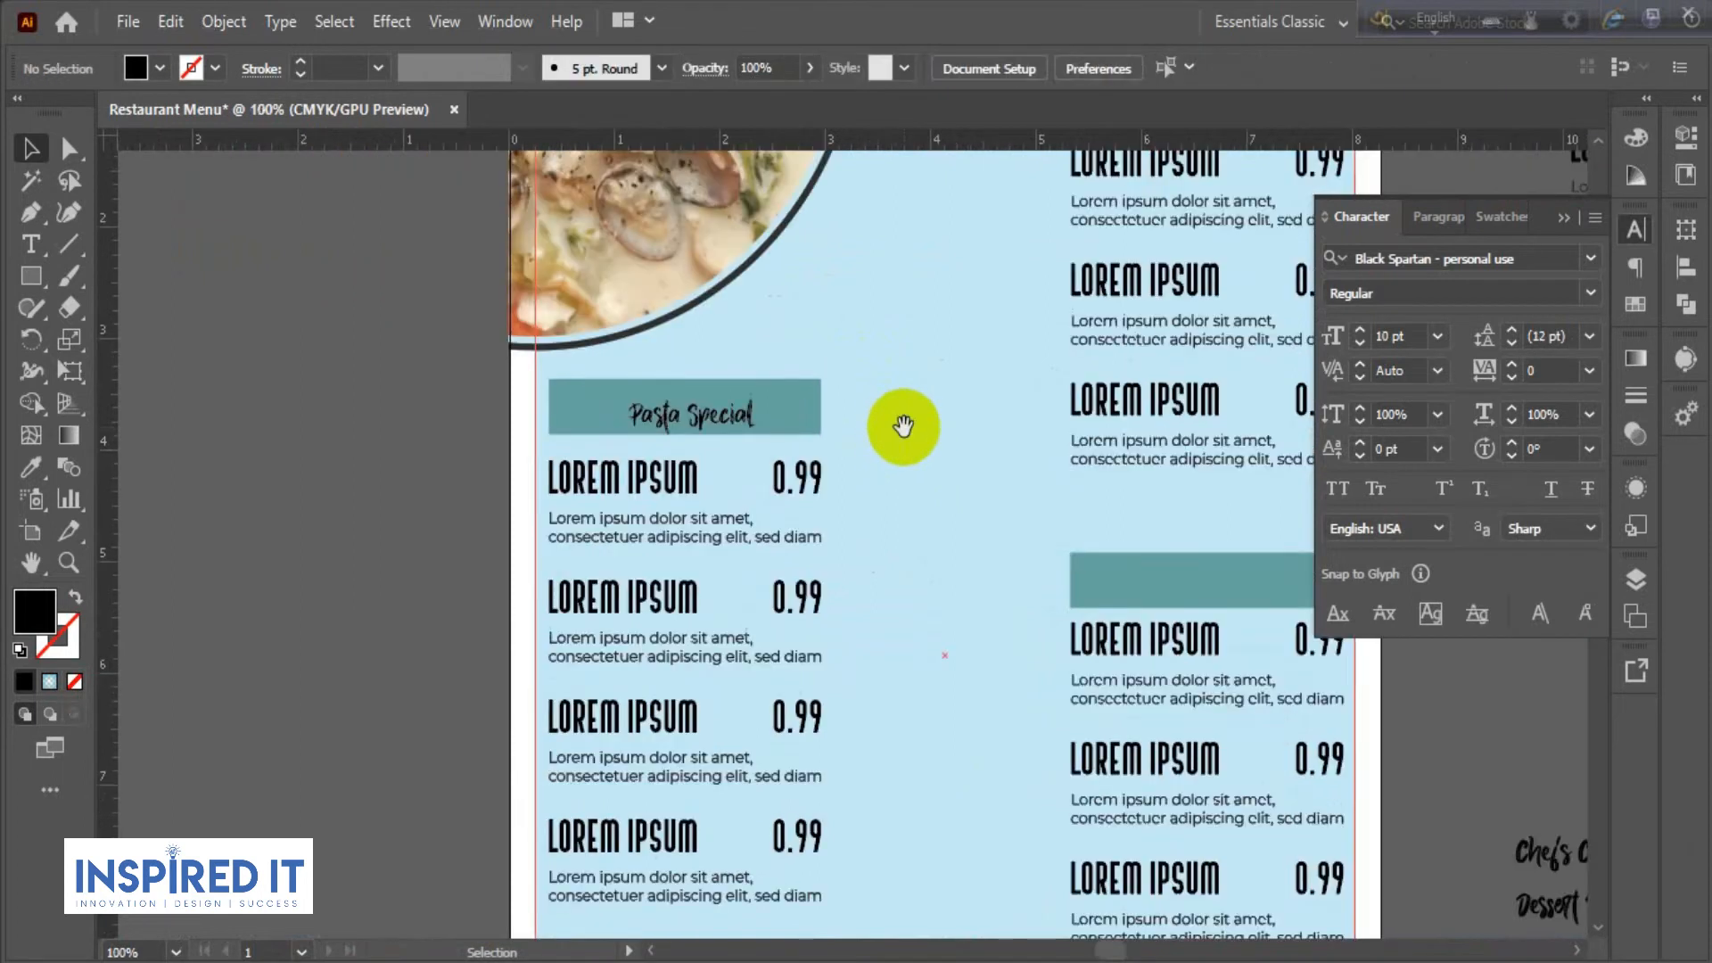
left_click_drag(903, 425, 658, 387)
key("ctrl+z")
- Scale the three section titles beside the page up together to about 19.7 pt
left_click(1244, 627)
left_click_drag(1246, 628, 1067, 580)
left_click_drag(1087, 658, 1242, 859)
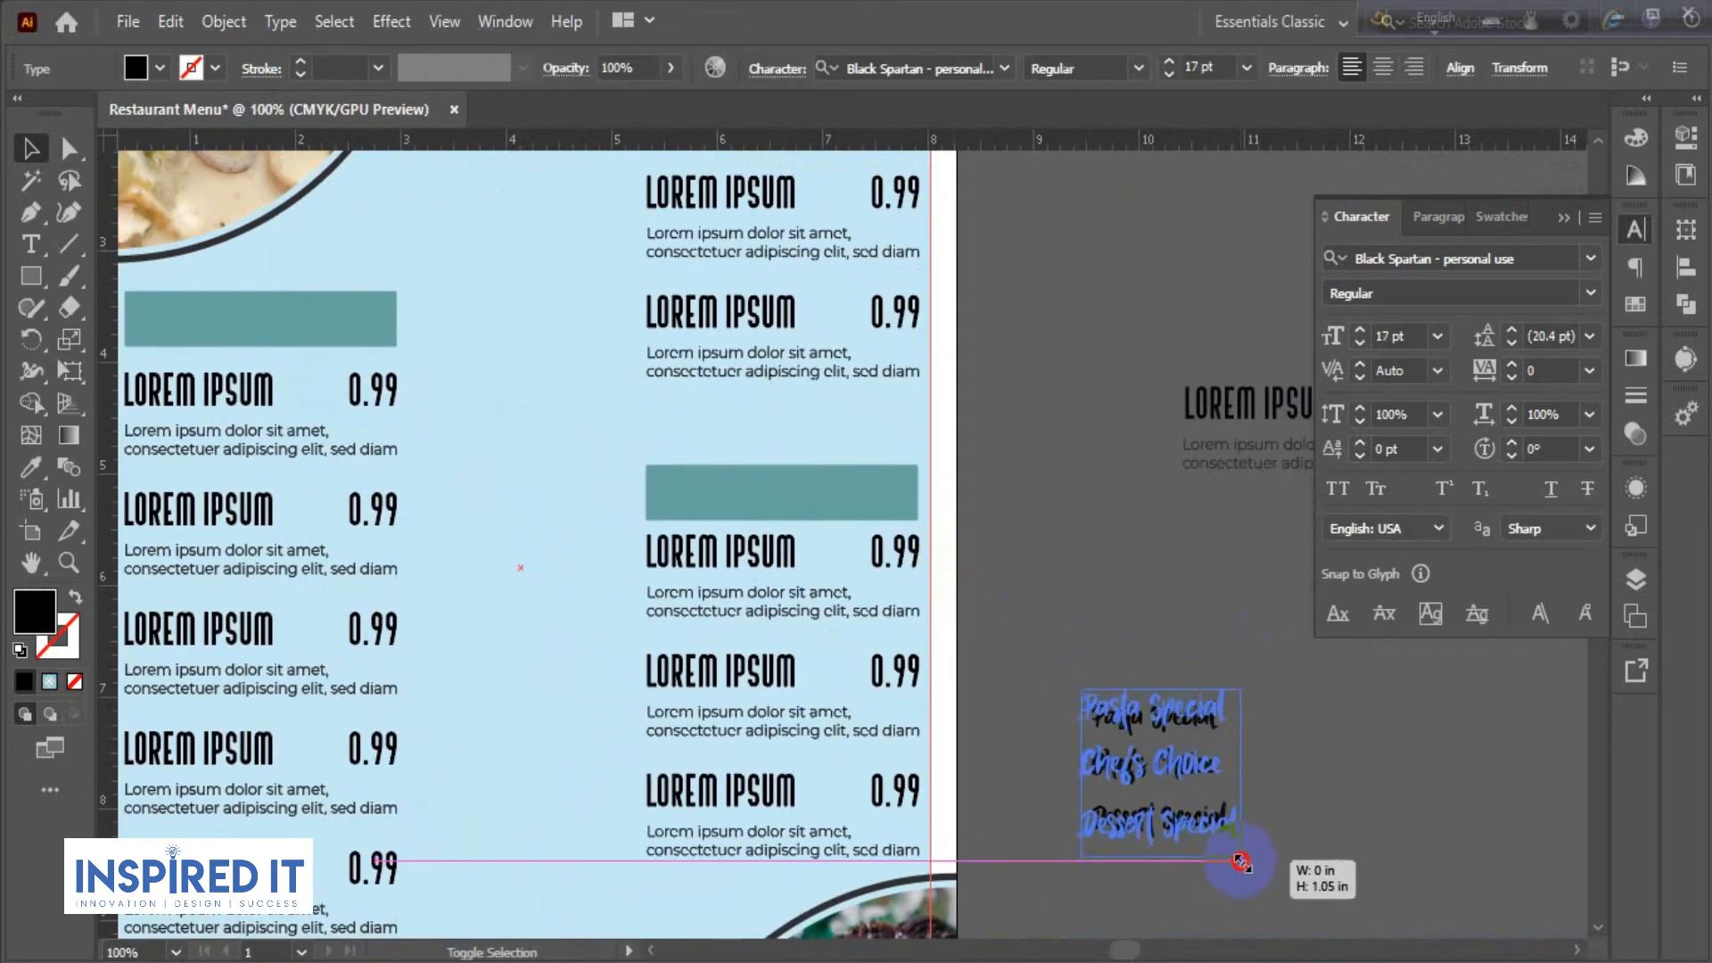
left_click(1259, 838)
- Duplicate the three enlarged titles higher up beside the page and convert the copies to outlines
left_click_drag(1168, 758, 1079, 305)
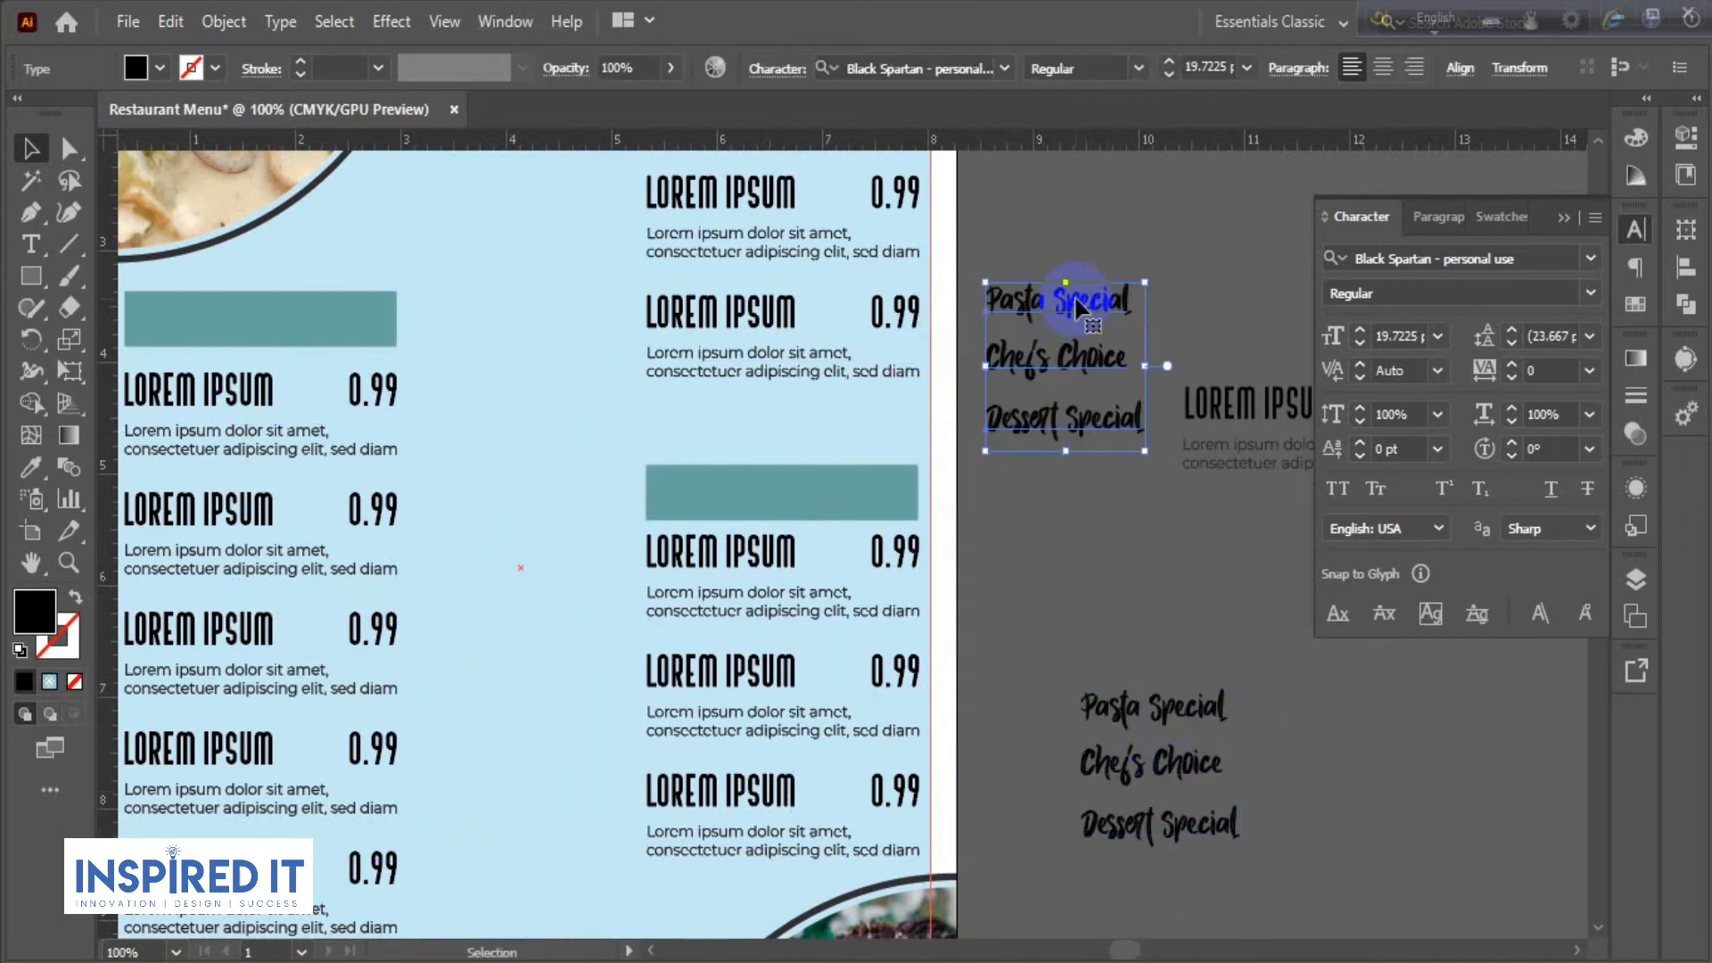
right_click(1078, 305)
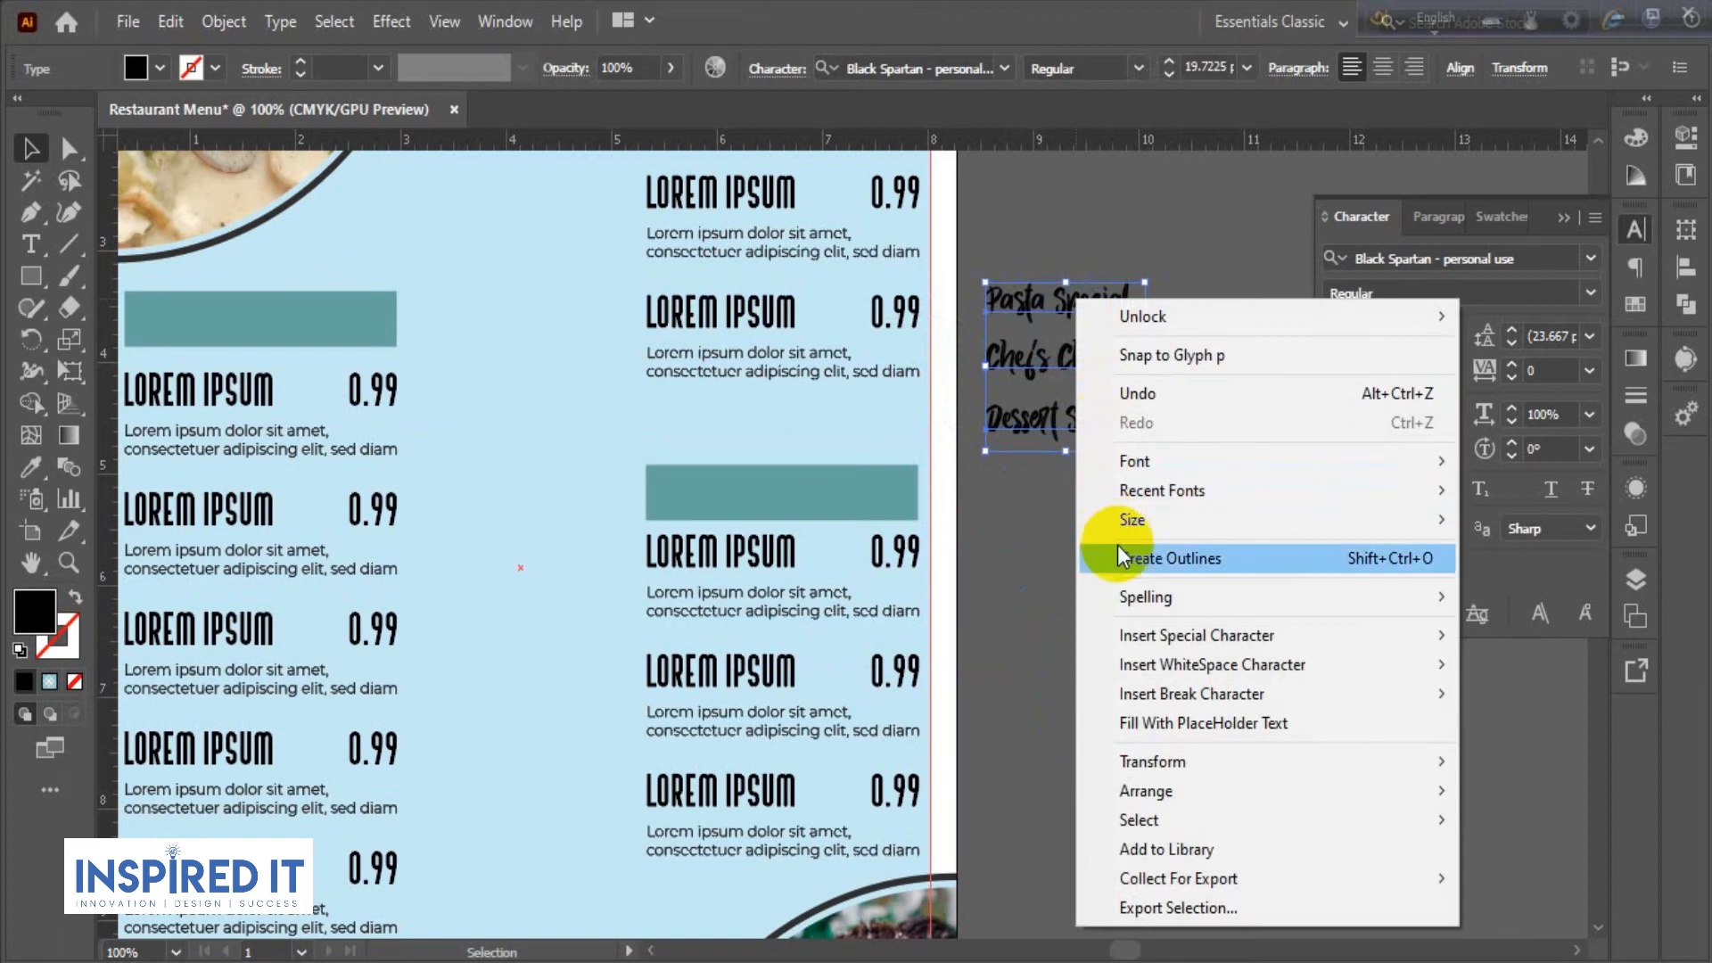
left_click(1116, 555)
left_click(1184, 248)
- Place the outlined Pasta Special title on the teal banner above the left column
left_click(1060, 311)
left_click(1145, 220)
left_click_drag(1164, 331, 1311, 480)
left_click_drag(1218, 450, 428, 466)
left_click_drag(868, 459, 795, 535)
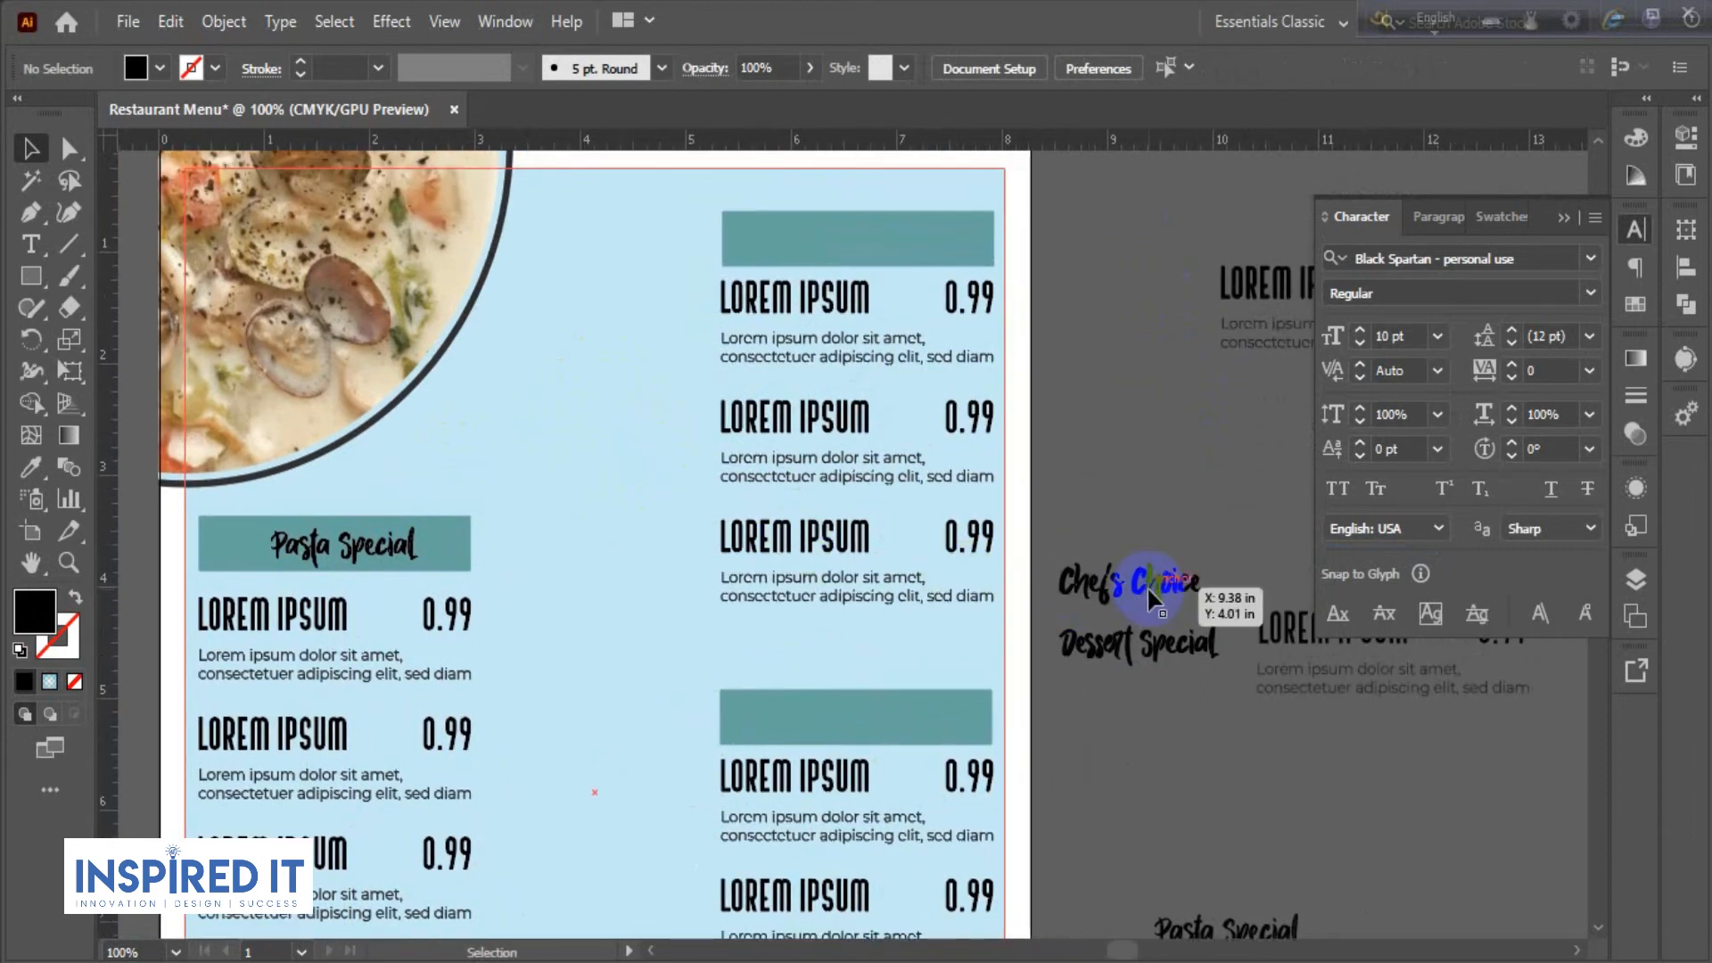
- Place the outlined Chef's Choice title on the right column's lower banner and Dessert Special on its upper banner
left_click_drag(1148, 591, 884, 727)
left_click_drag(1109, 619, 834, 234)
left_click(1079, 403)
- Center the Pasta Special title horizontally and vertically on its teal banner
left_click_drag(526, 458, 738, 345)
scroll(609, 383, "up", 1)
left_click_drag(814, 386, 828, 344)
left_click(650, 414)
left_click(714, 451, "shift")
left_click(694, 400)
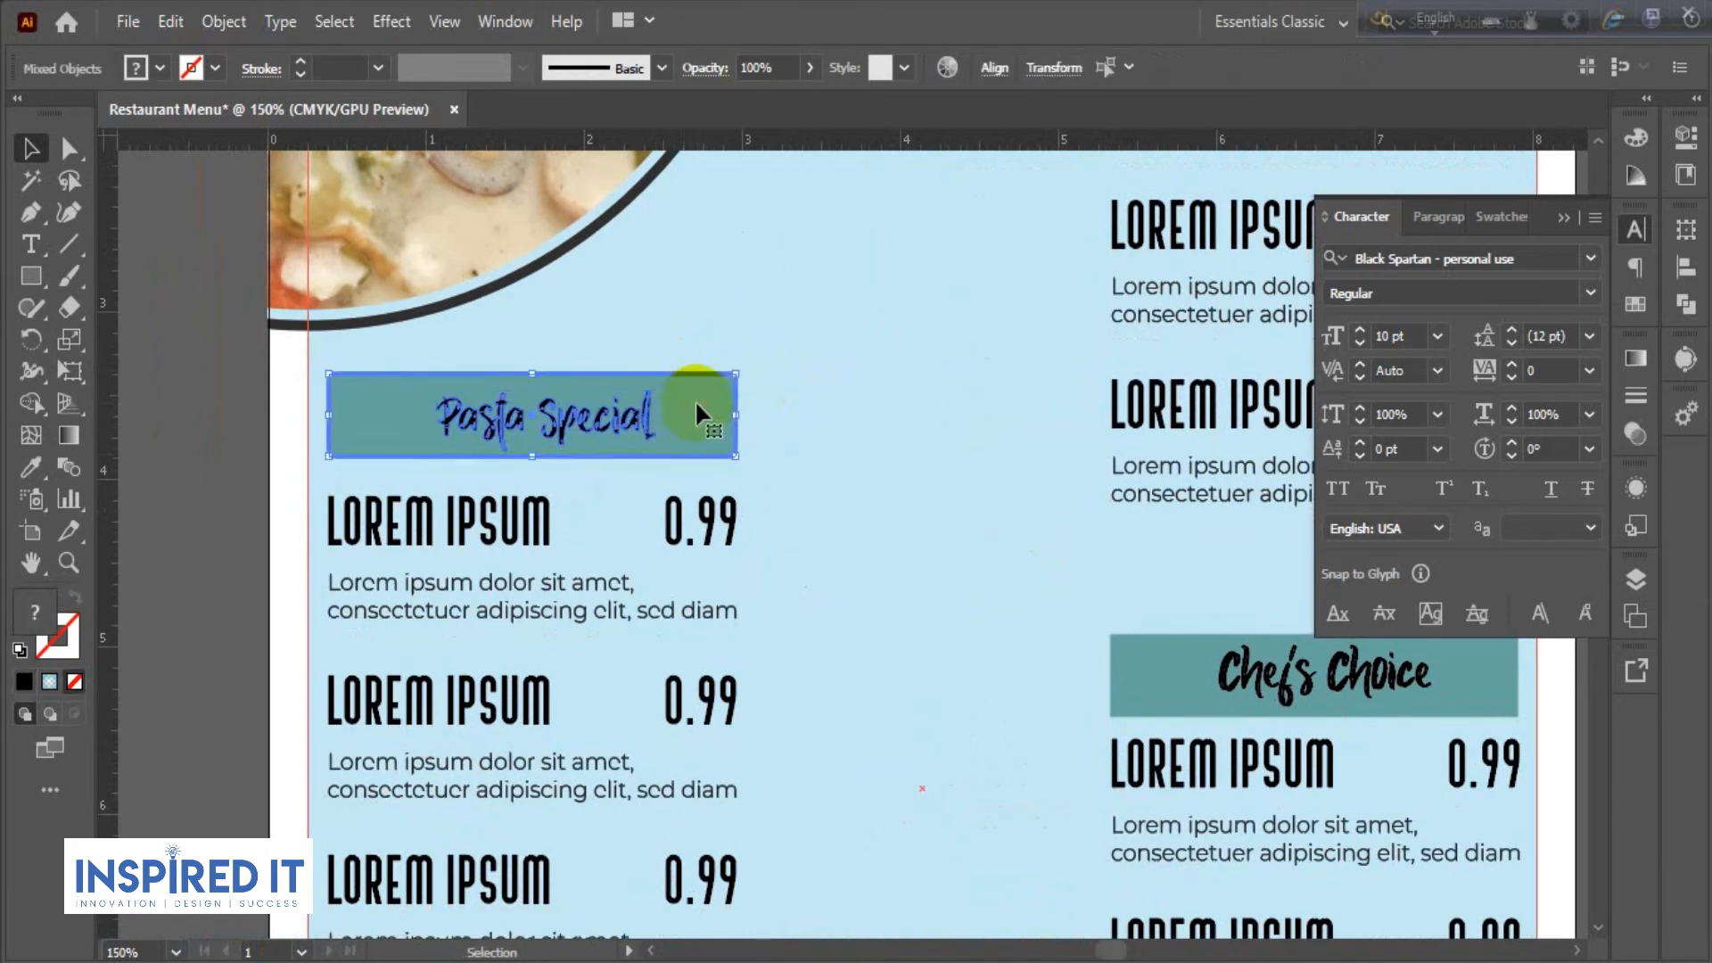
left_click(1388, 343)
left_click(1637, 490)
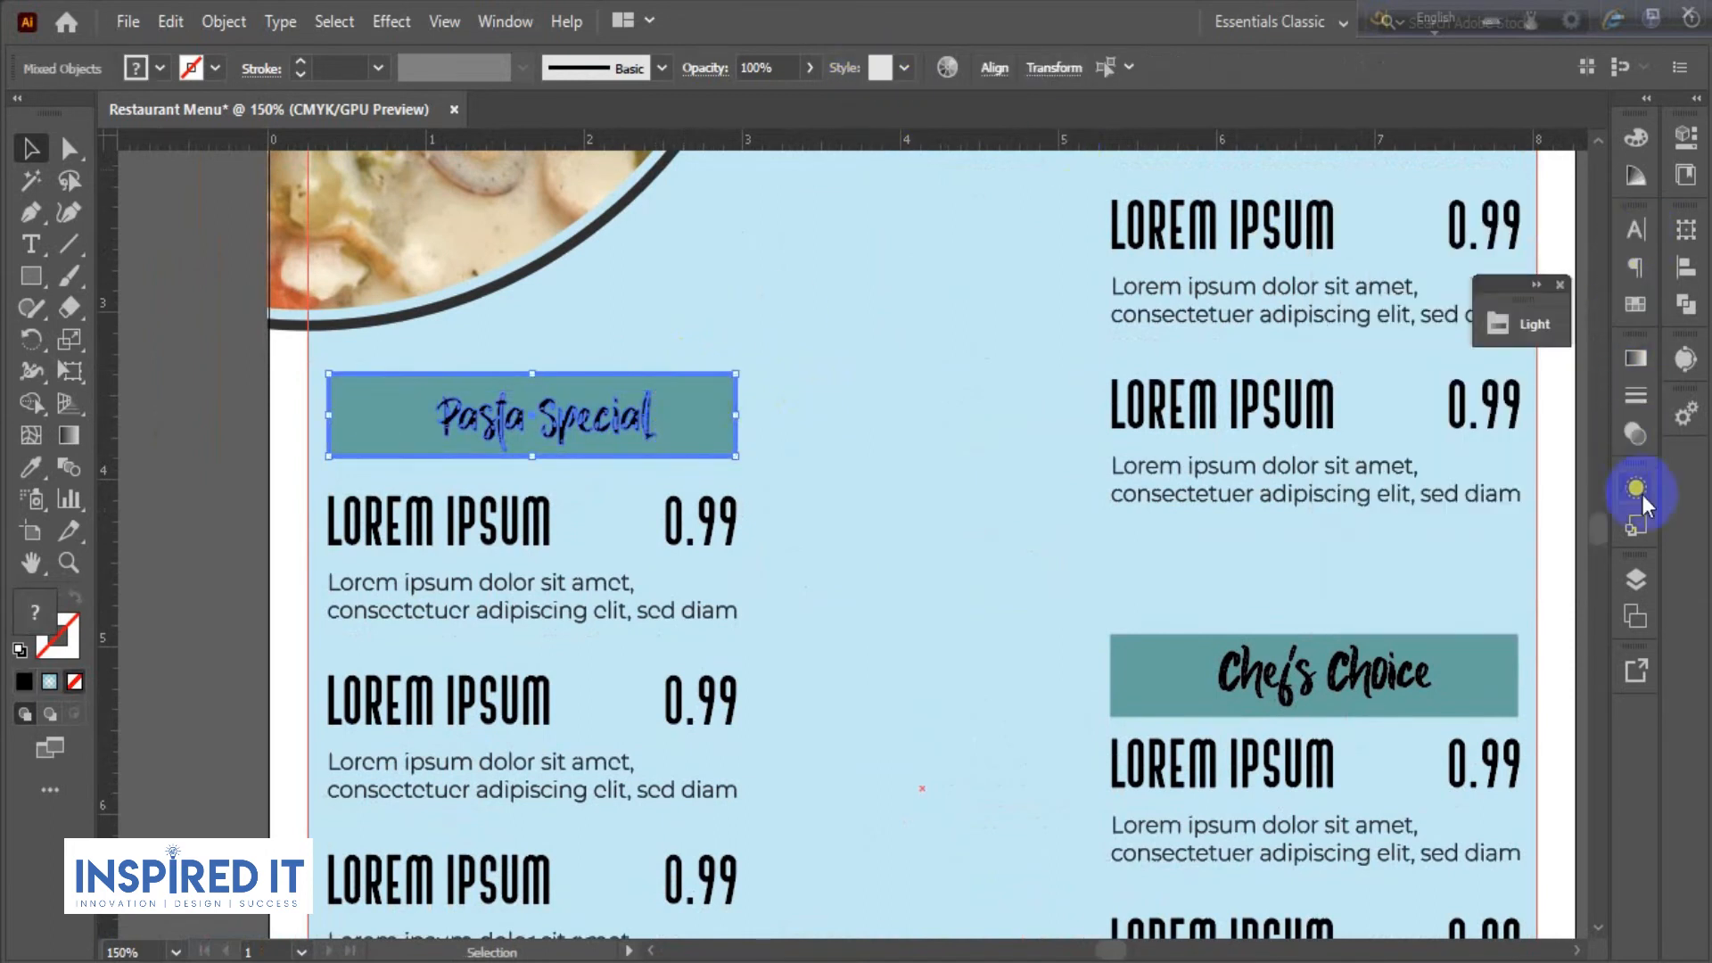
left_click(1684, 267)
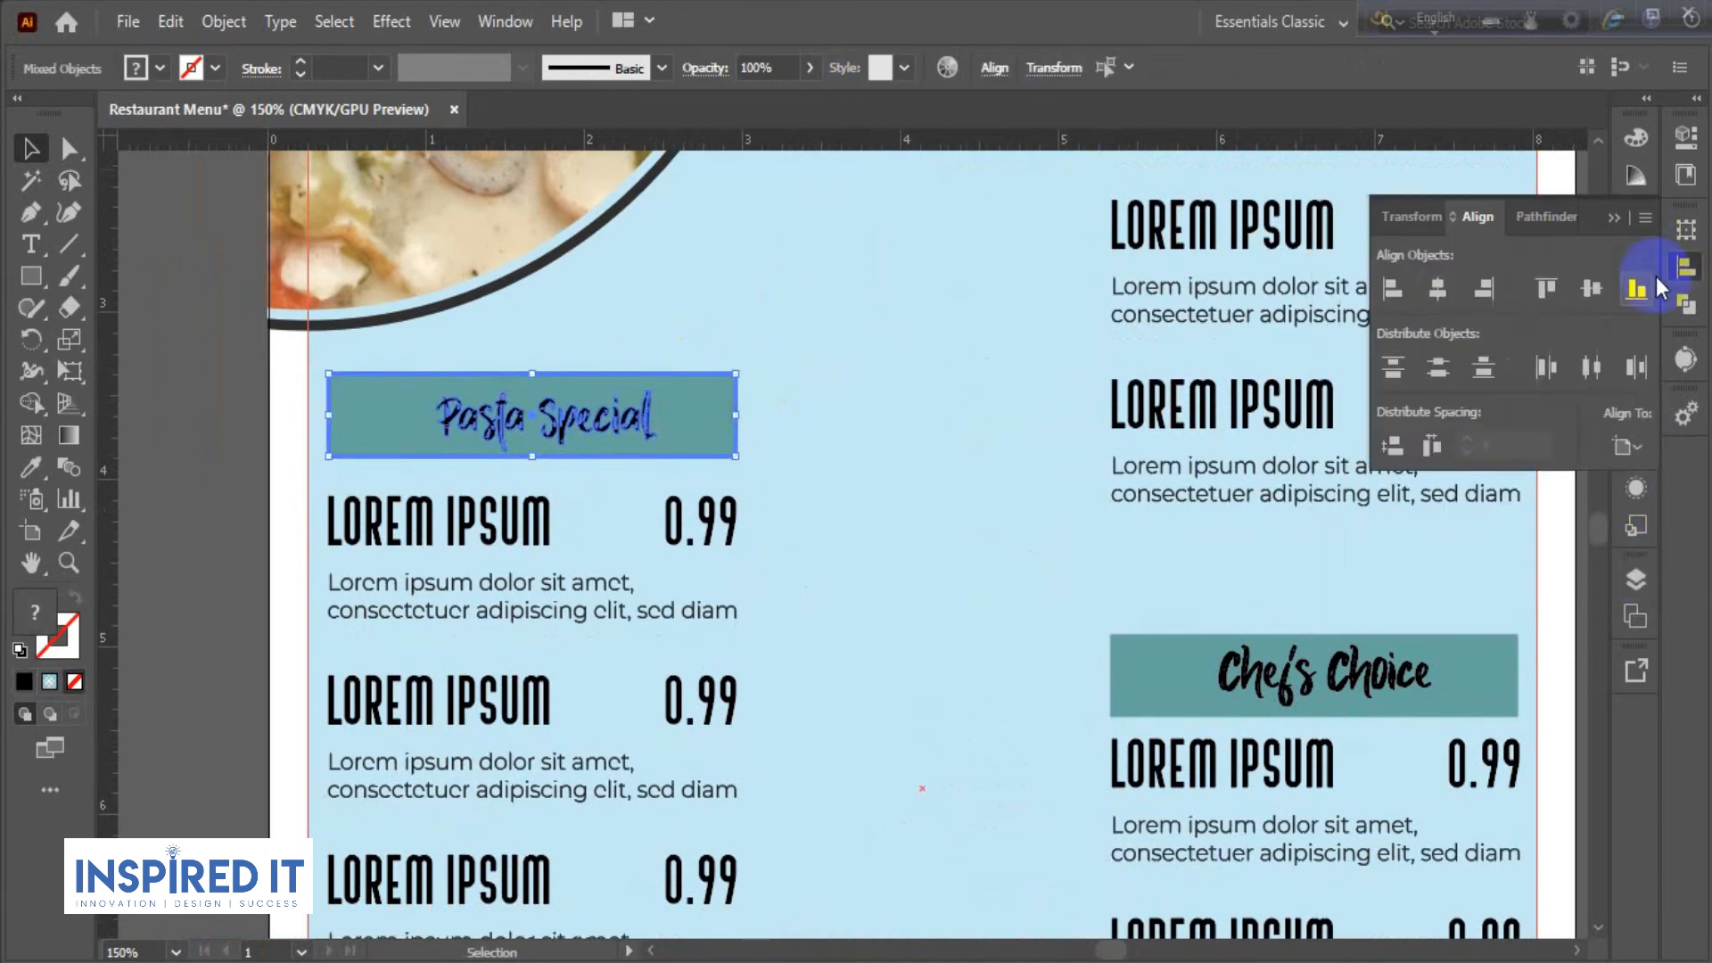
left_click(1435, 291)
left_click(1592, 287)
left_click(938, 398)
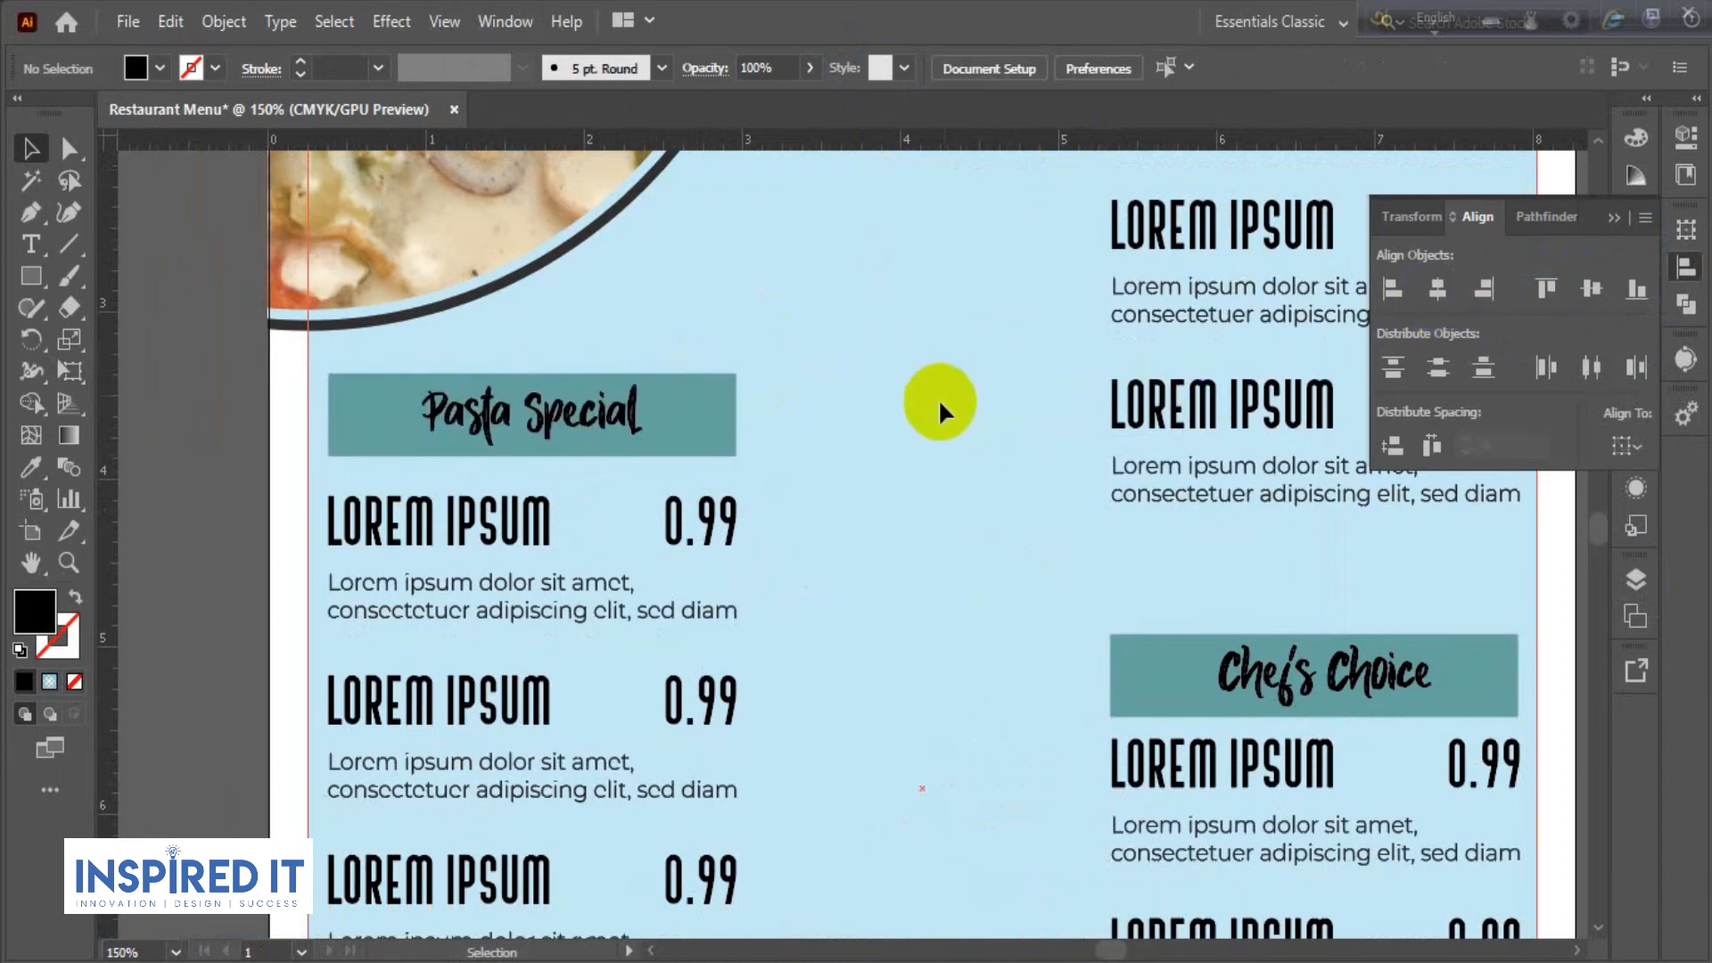
- Center the Chef's Choice title horizontally on its teal banner
left_click_drag(938, 397, 646, 367)
left_click(1024, 682)
left_click(1182, 646, "shift")
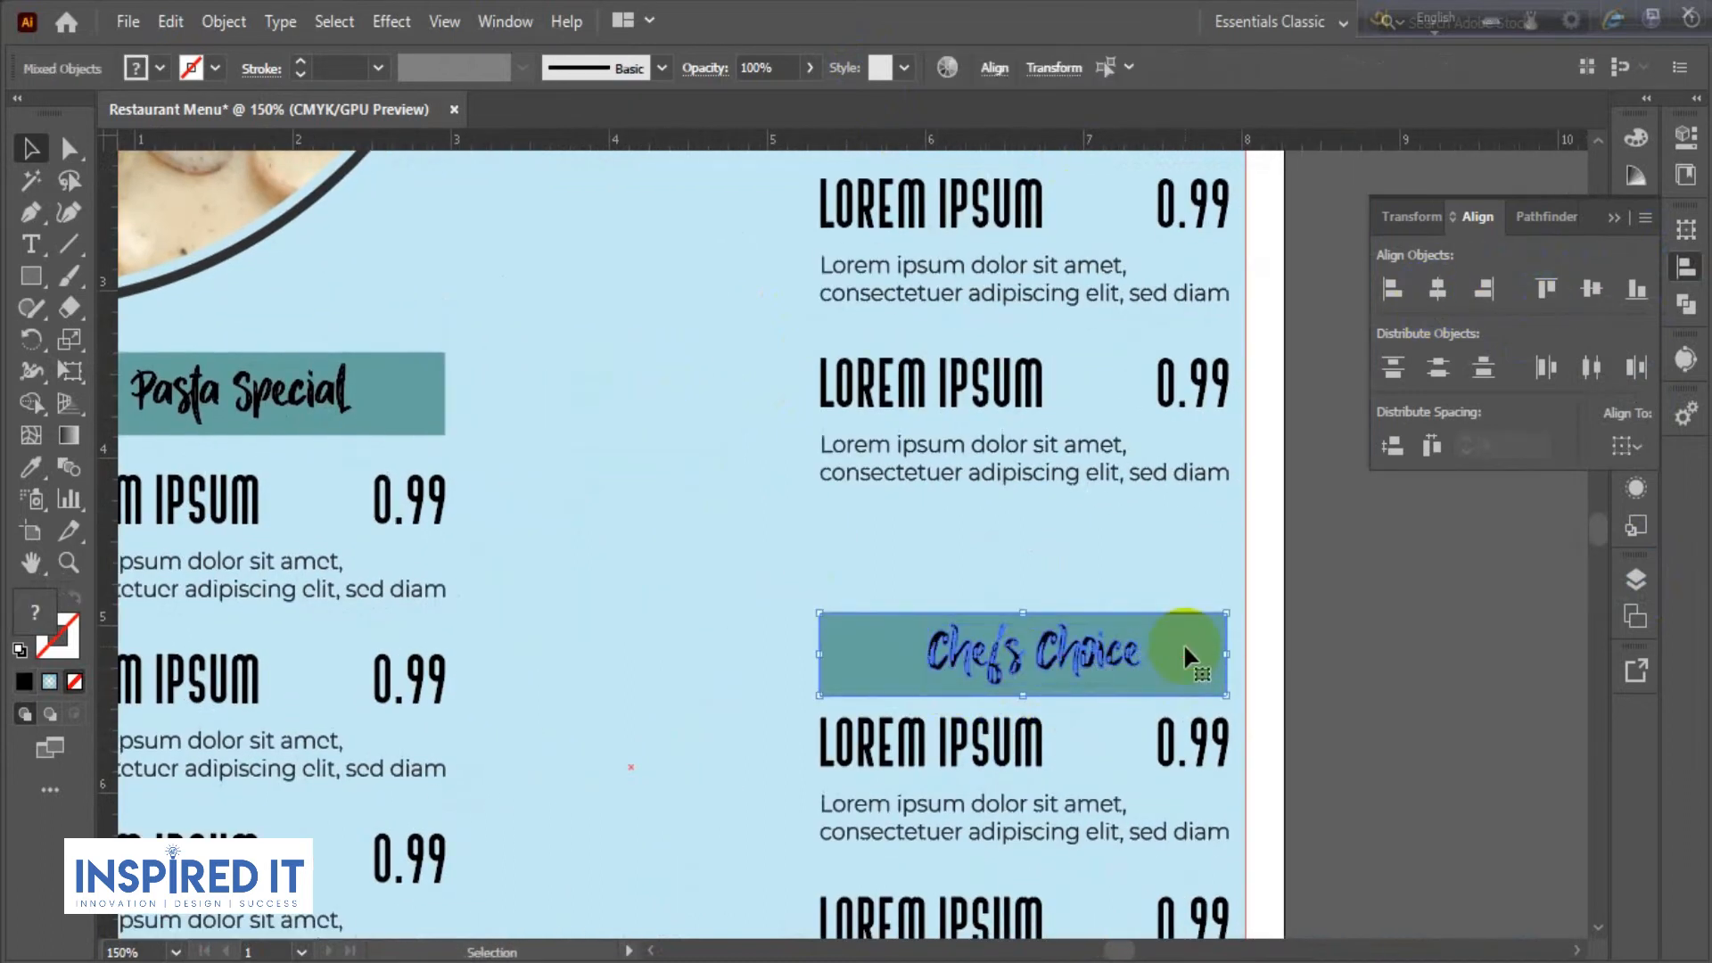
left_click(1439, 290)
left_click(735, 526)
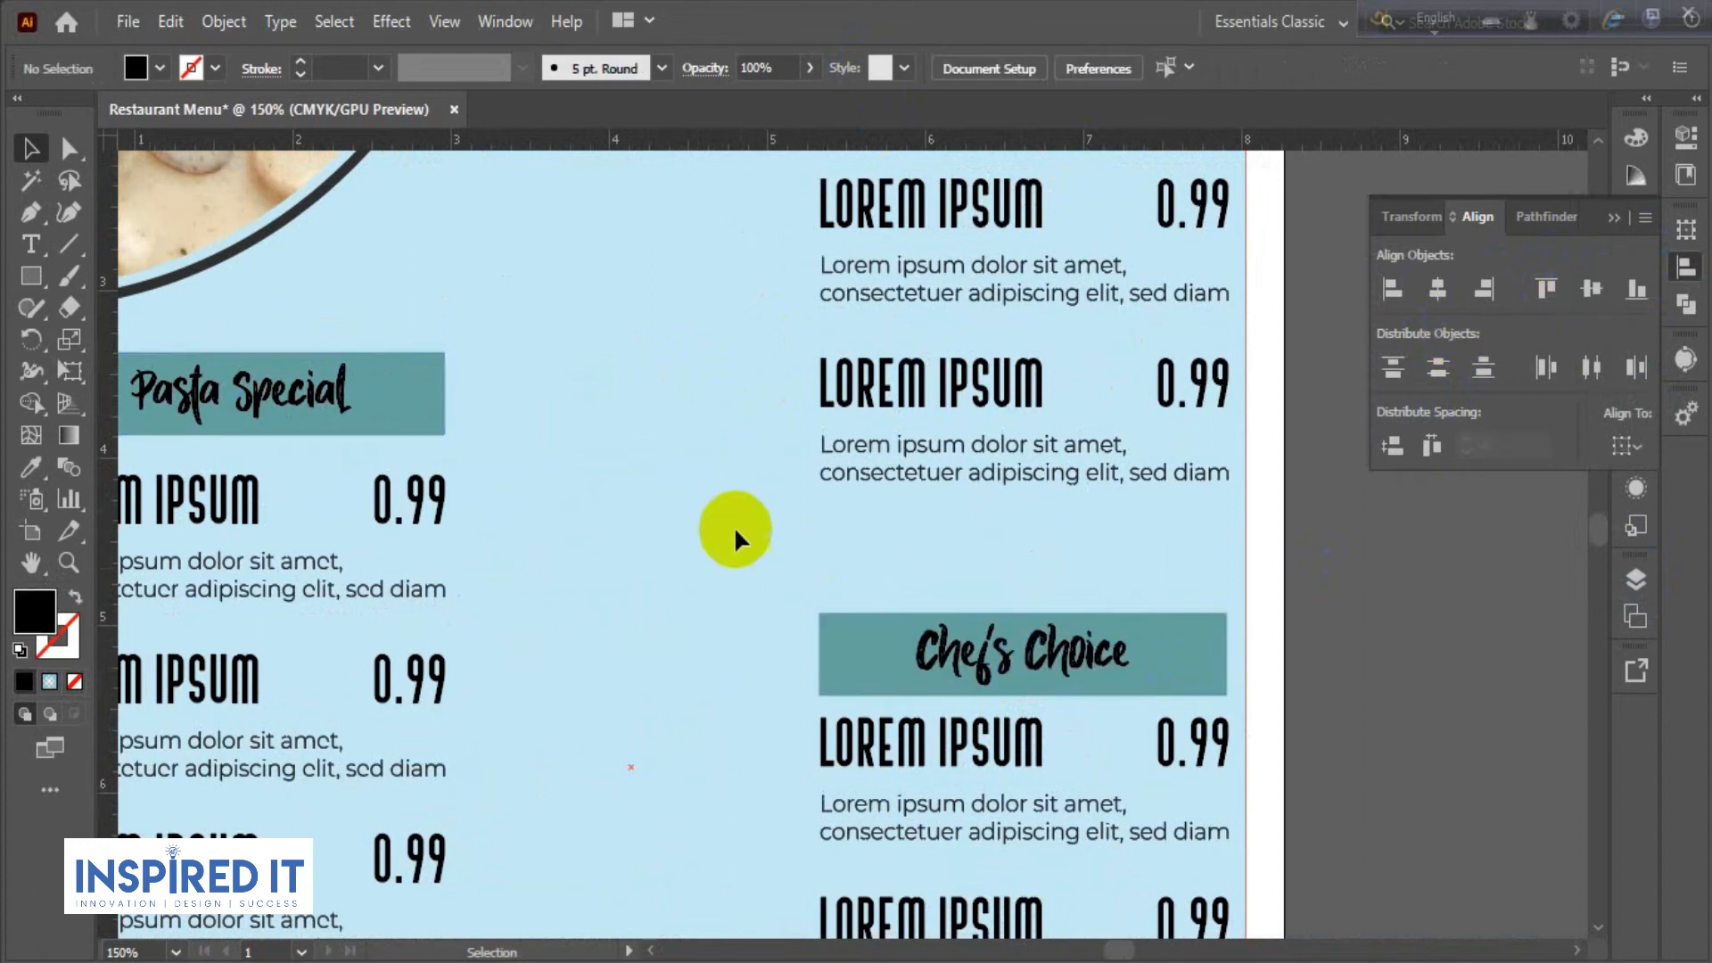
- Center the Dessert Special title horizontally on its teal banner at the top of the right column
left_click_drag(735, 526, 639, 859)
left_click(1007, 299, "shift")
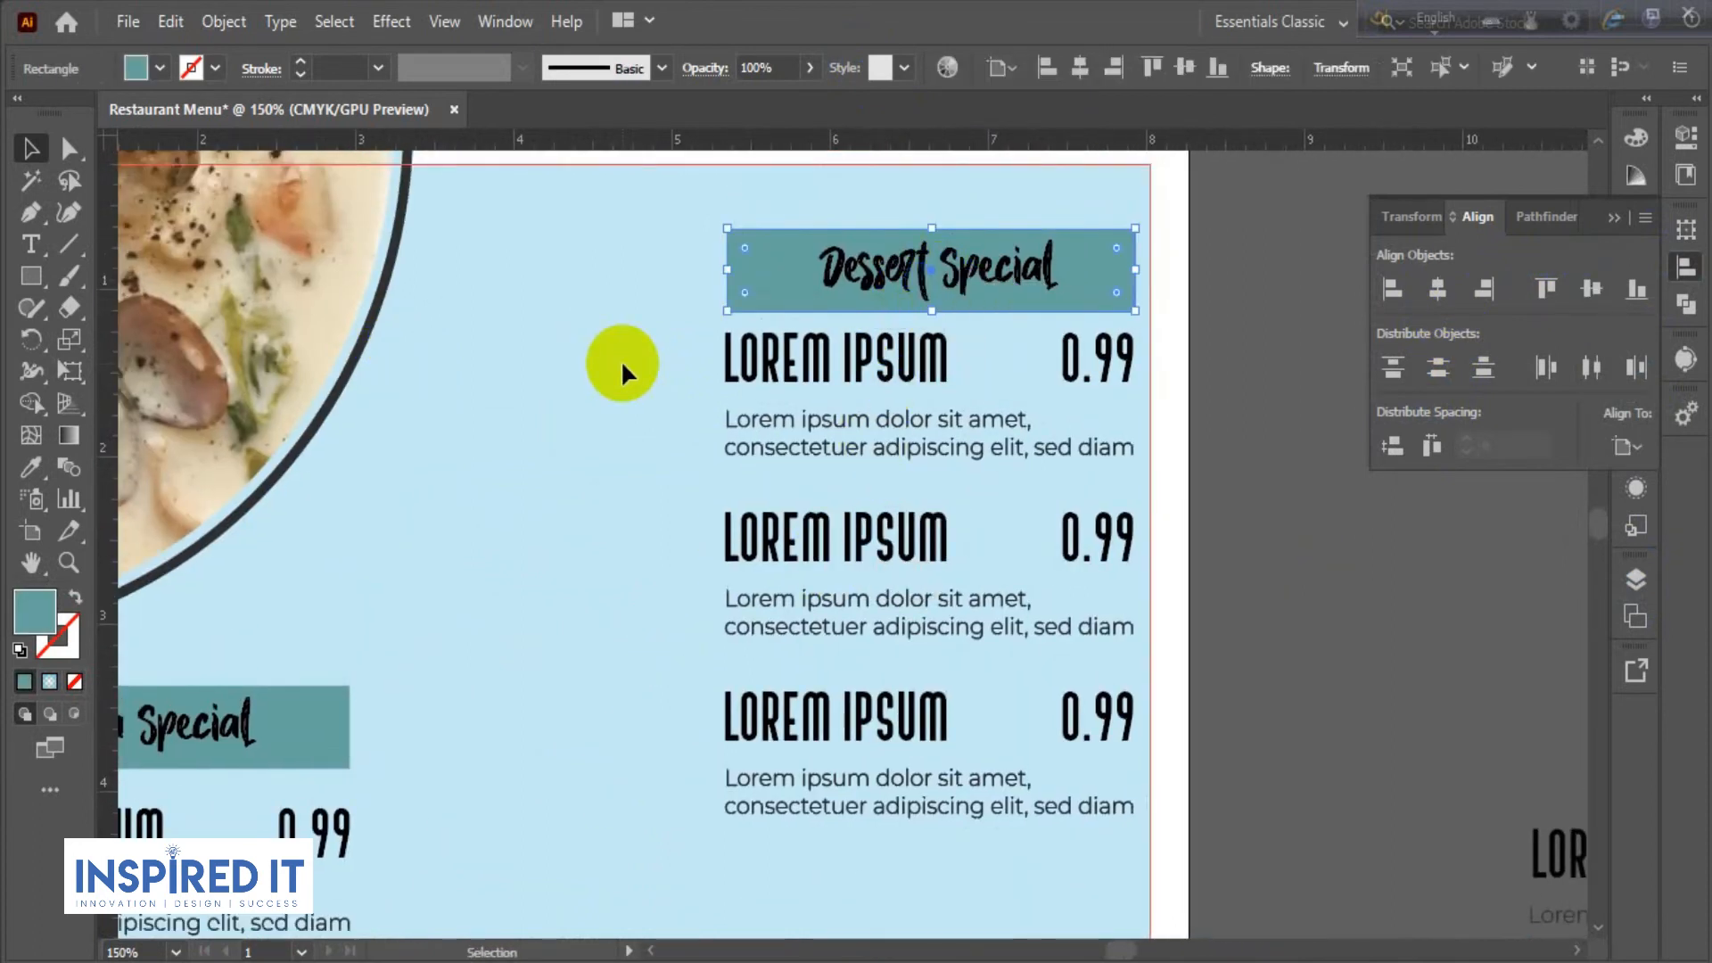
left_click(623, 362)
left_click(921, 278, "shift")
left_click(1079, 254, "shift")
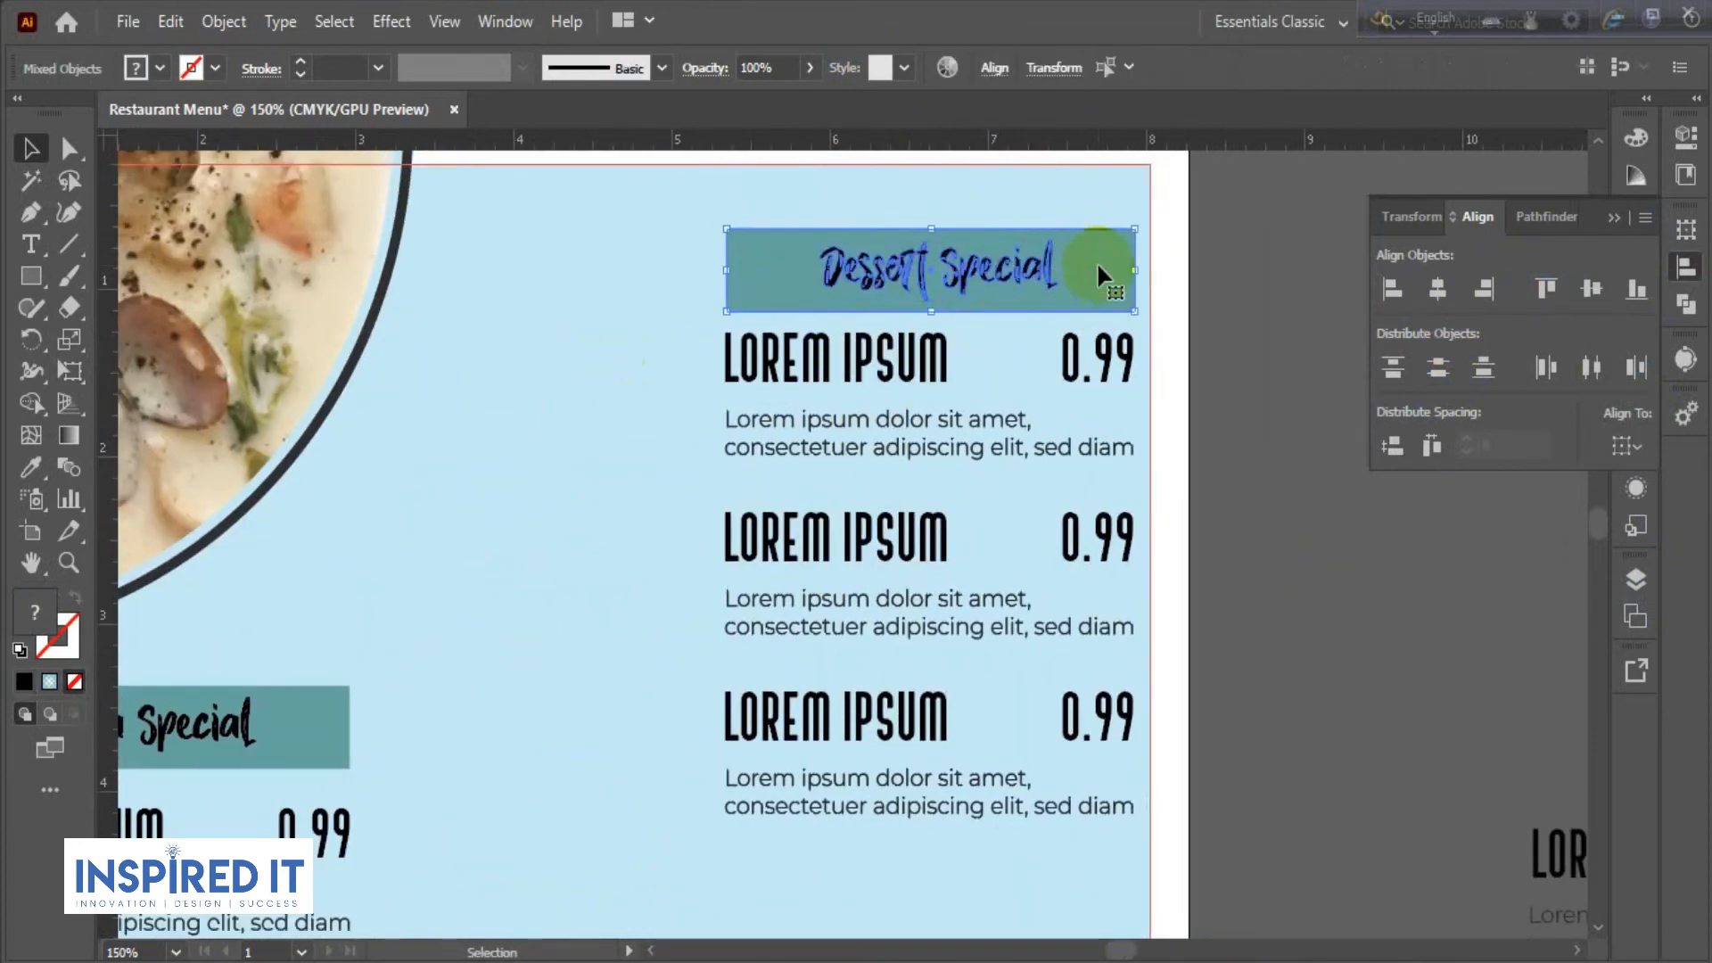
left_click(1454, 298)
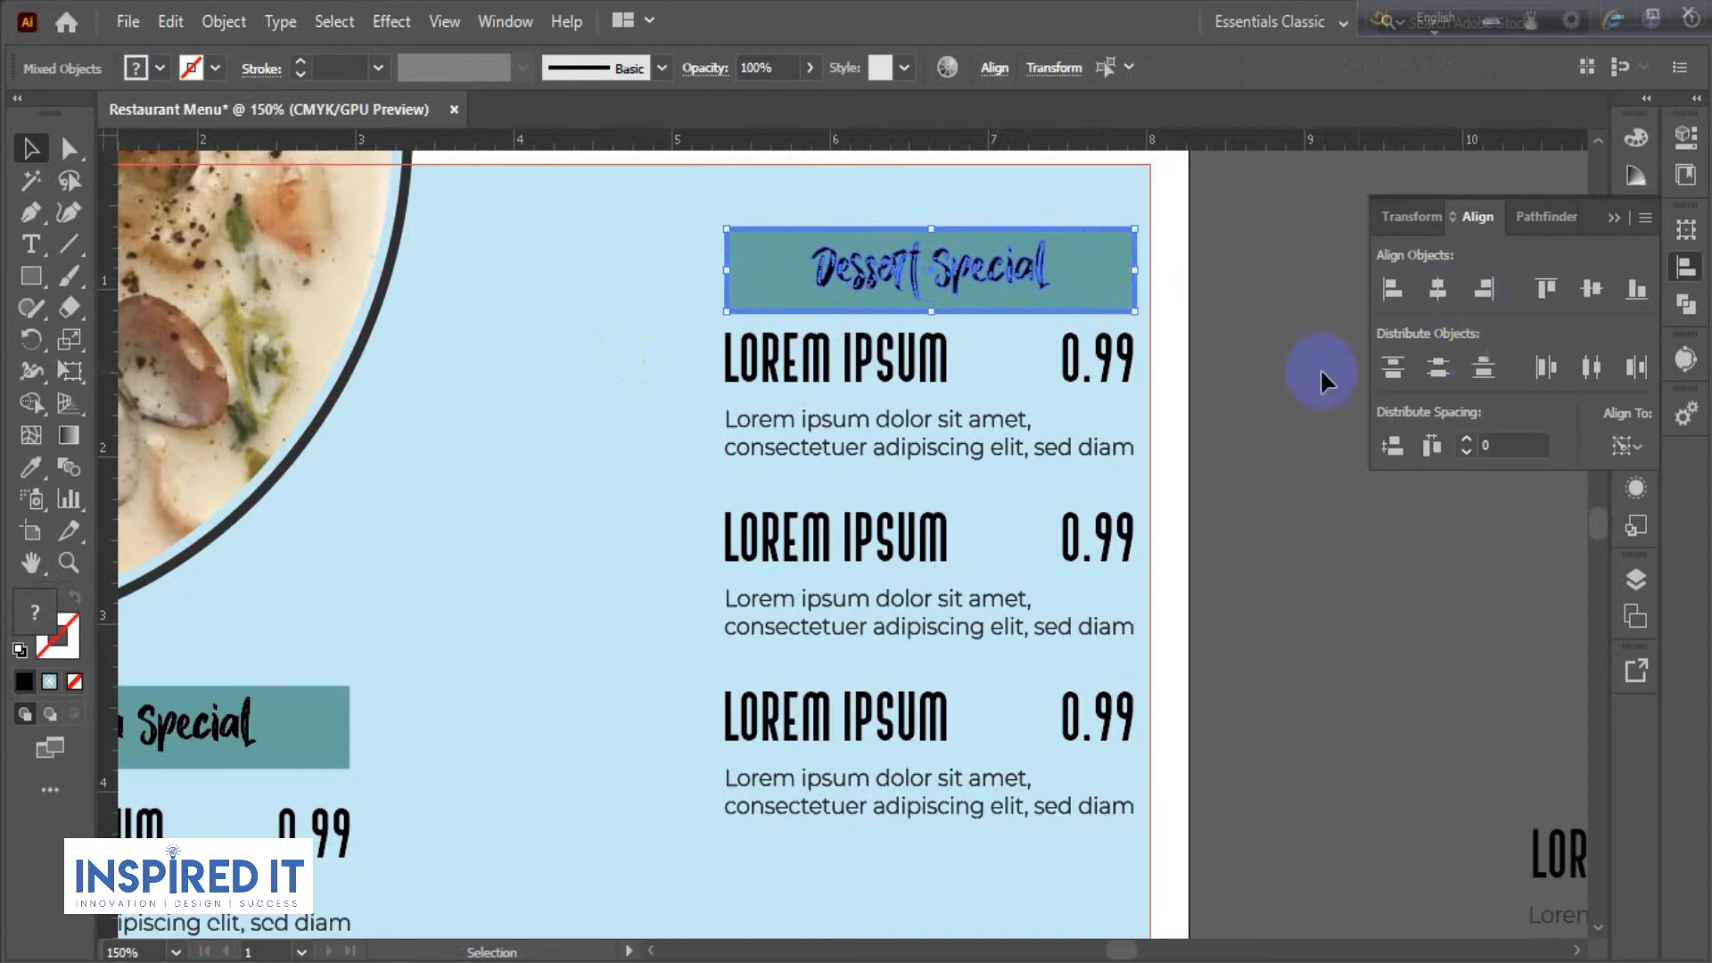
left_click(1283, 510)
- Recolor the Pasta Special, Chef's Choice and Dessert Special banner titles white by sampling a white area with the Eyedropper
key("ctrl+minus")
key("ctrl+minus")
left_click_drag(1221, 482, 1203, 450)
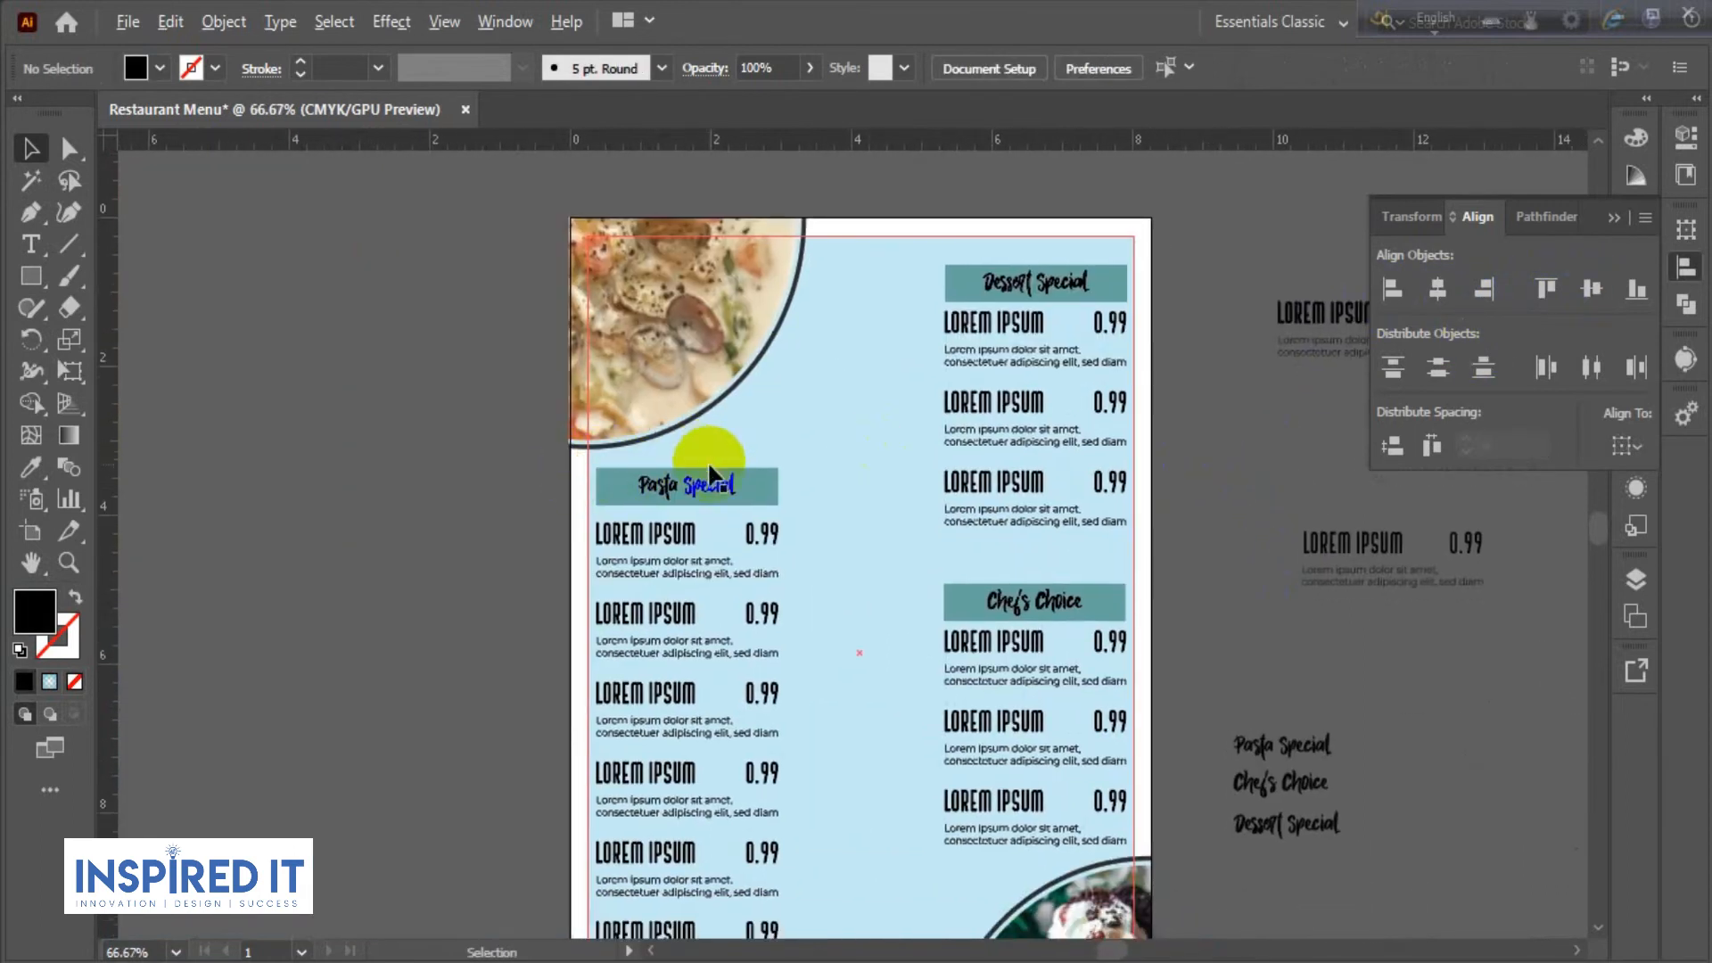
scroll(711, 473, "up", 1)
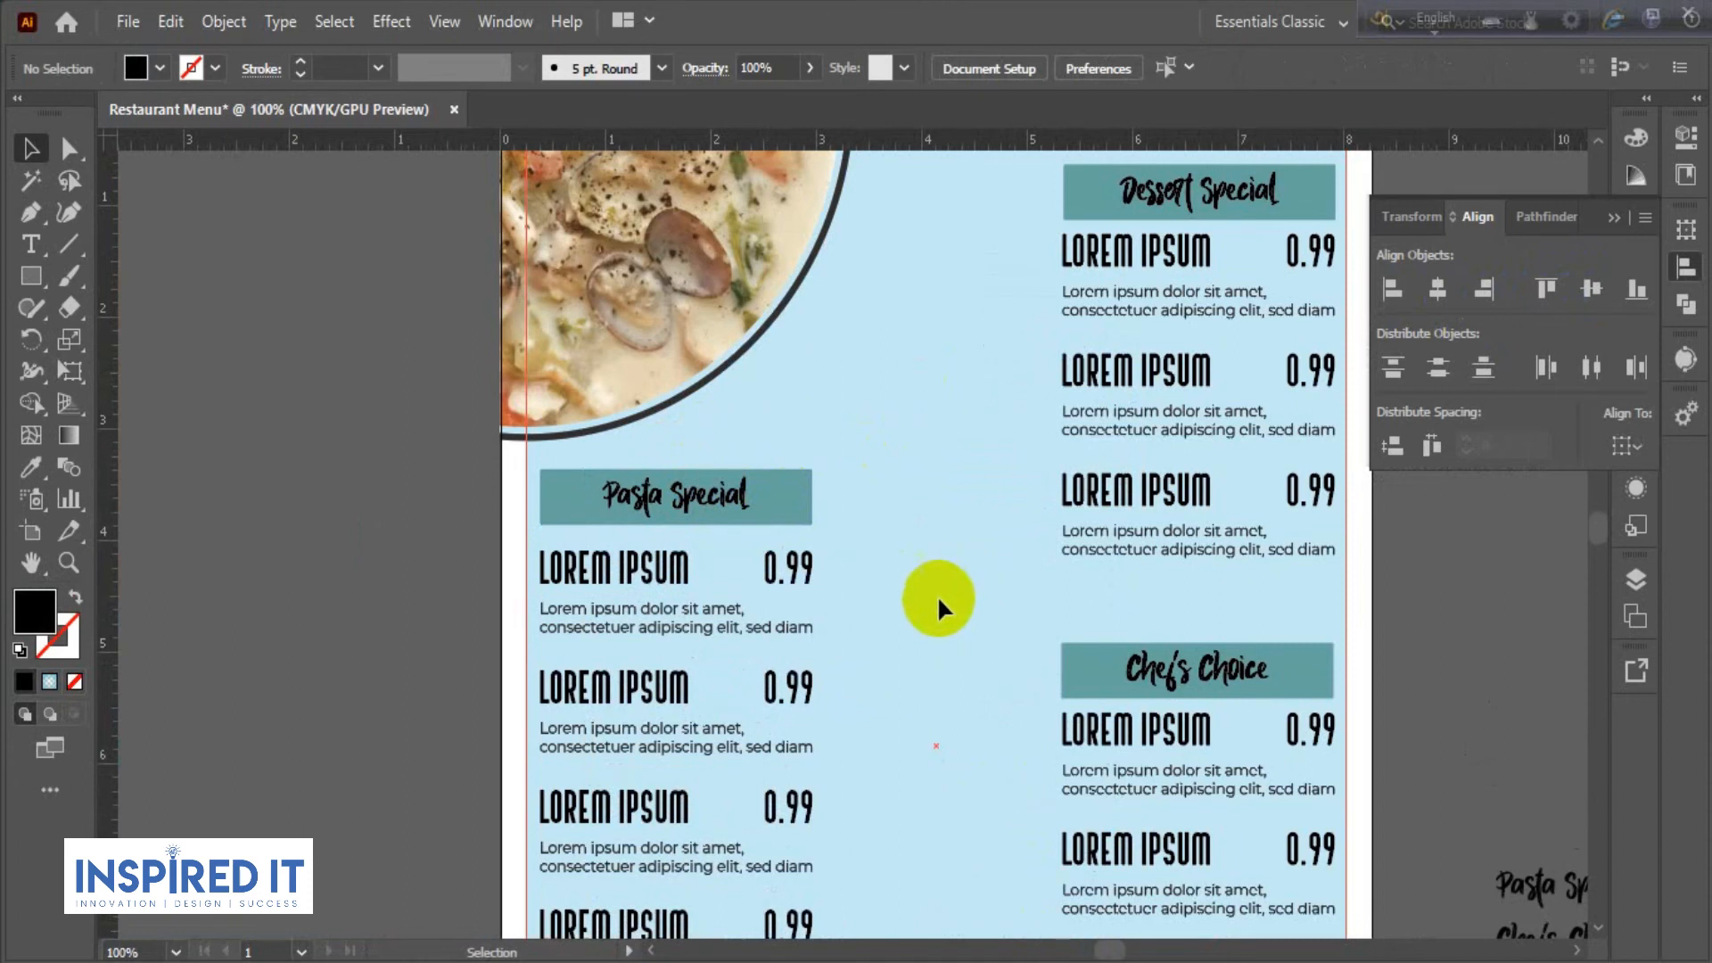
key("ctrl+minus")
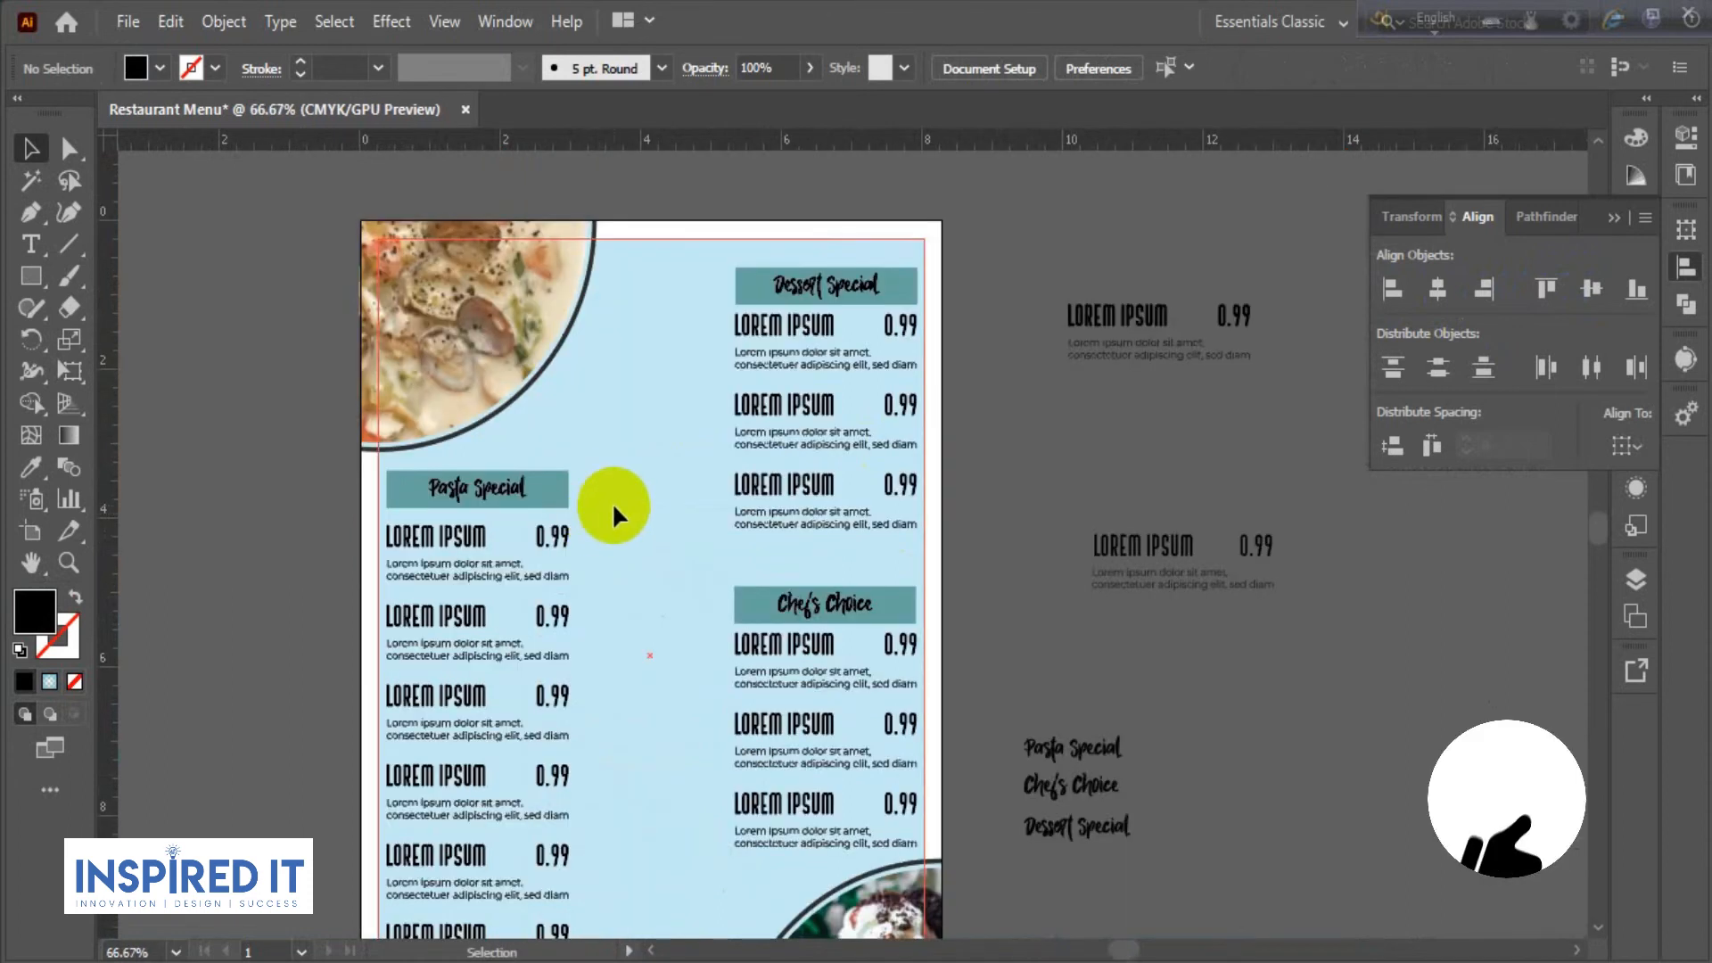
left_click(497, 493)
left_click(848, 613, "shift")
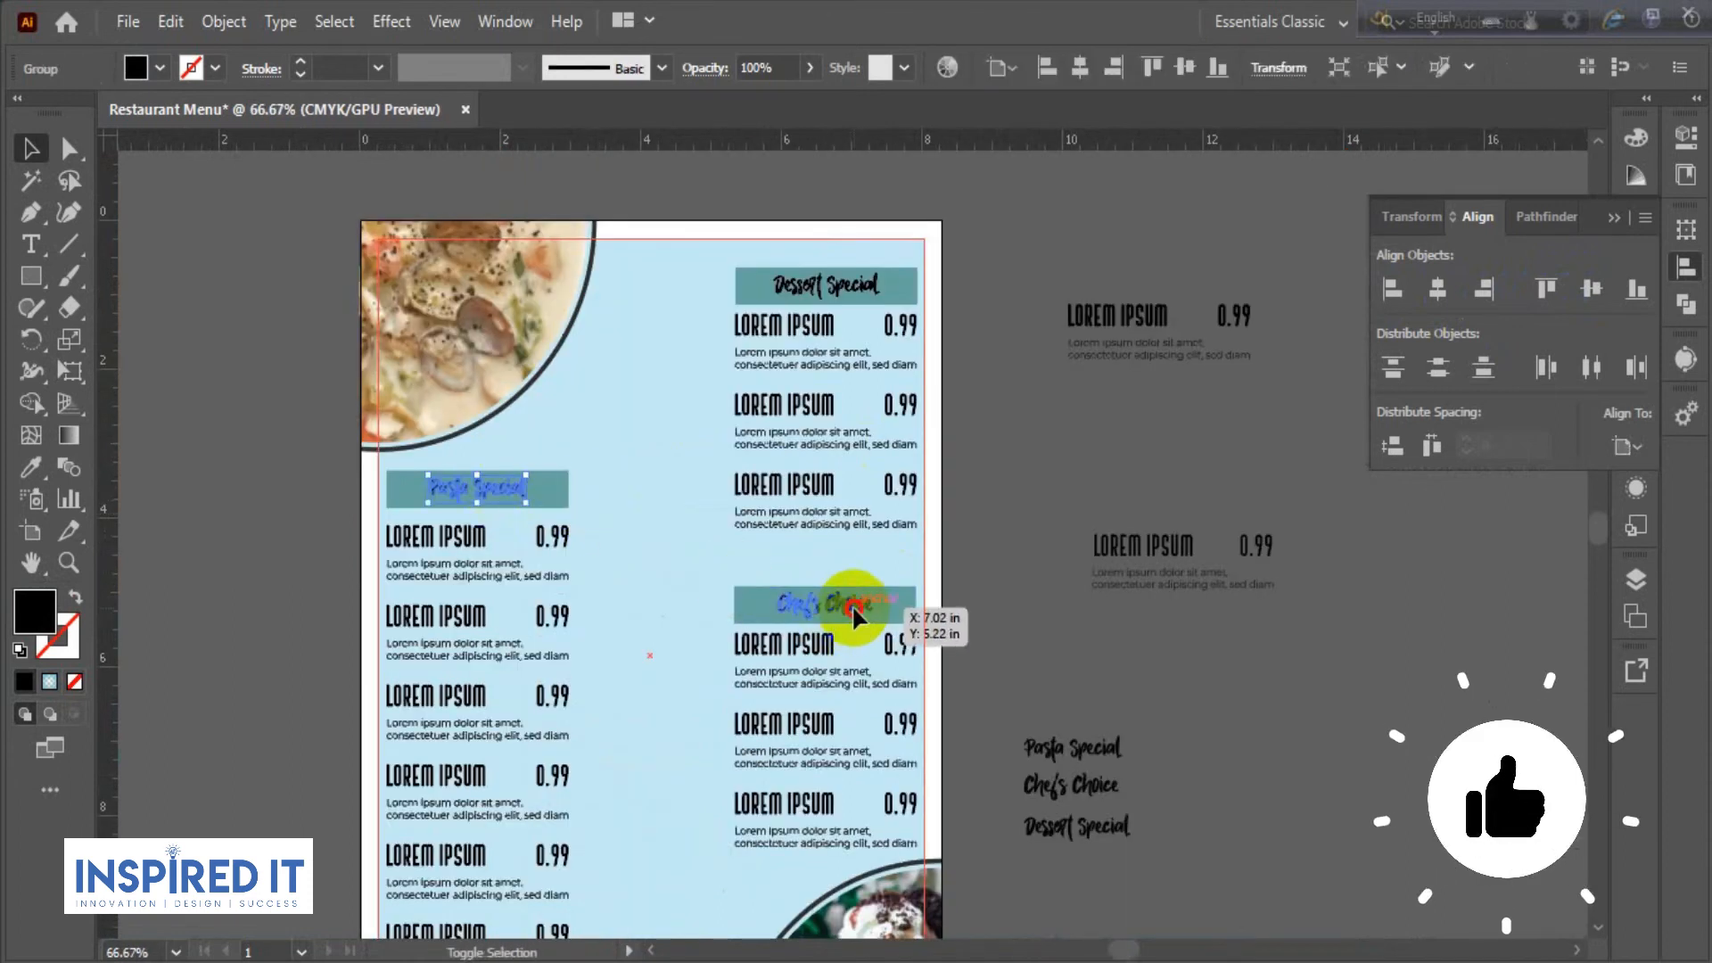
left_click(821, 294, "shift")
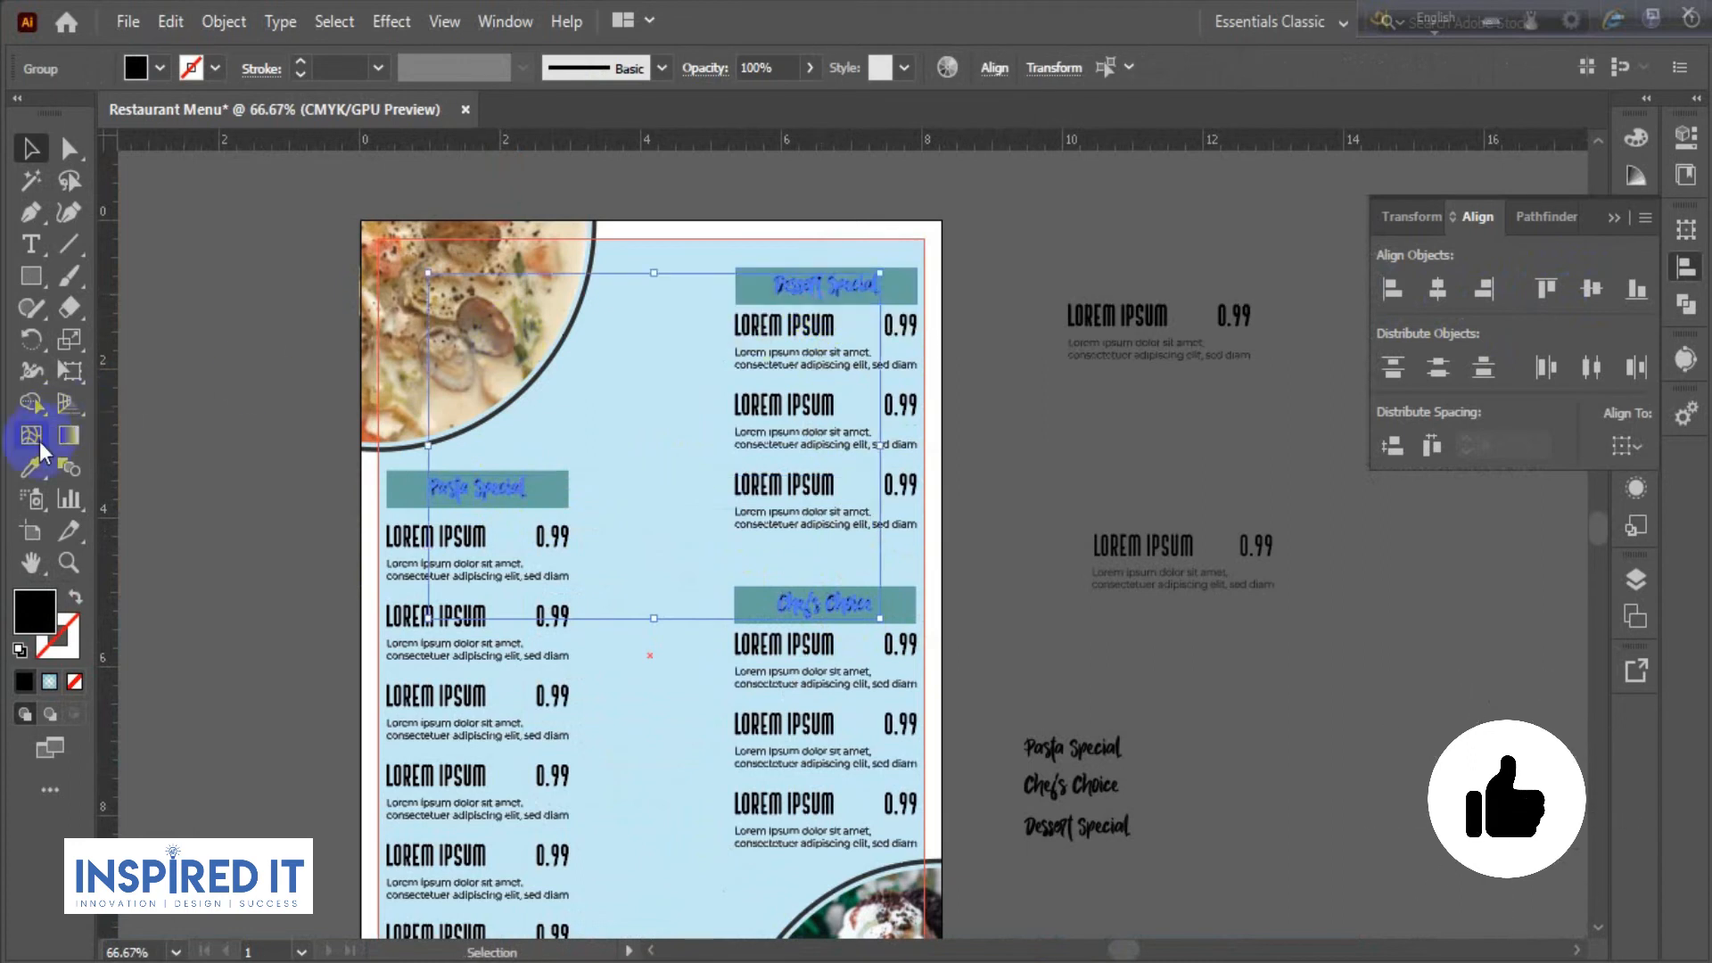
left_click(34, 464)
left_click(388, 490)
left_click(30, 149)
left_click(573, 456)
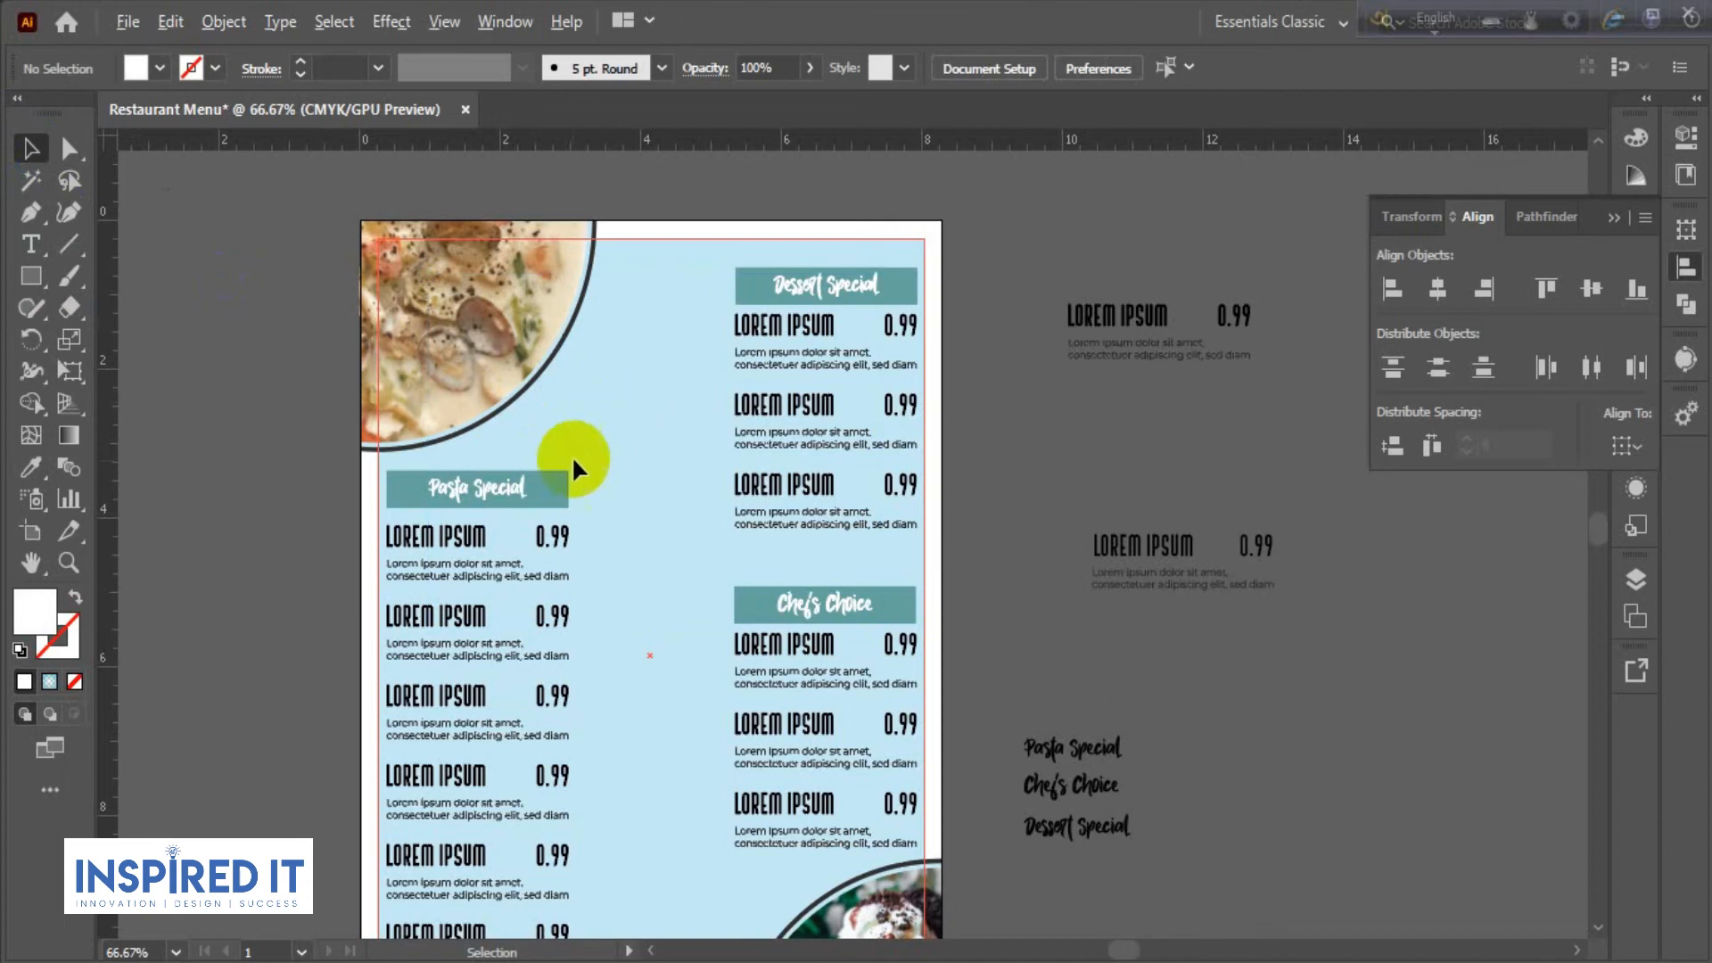
- Group the white Pasta Special title with its teal banner
scroll(573, 458, "up", 1)
left_click_drag(451, 457, 552, 543)
key("ctrl+g")
left_click(630, 453)
- Group the Dessert Special title with its banner and the Chef's Choice title with its banner
left_click_drag(631, 435, 392, 648)
left_click_drag(643, 361, 728, 453)
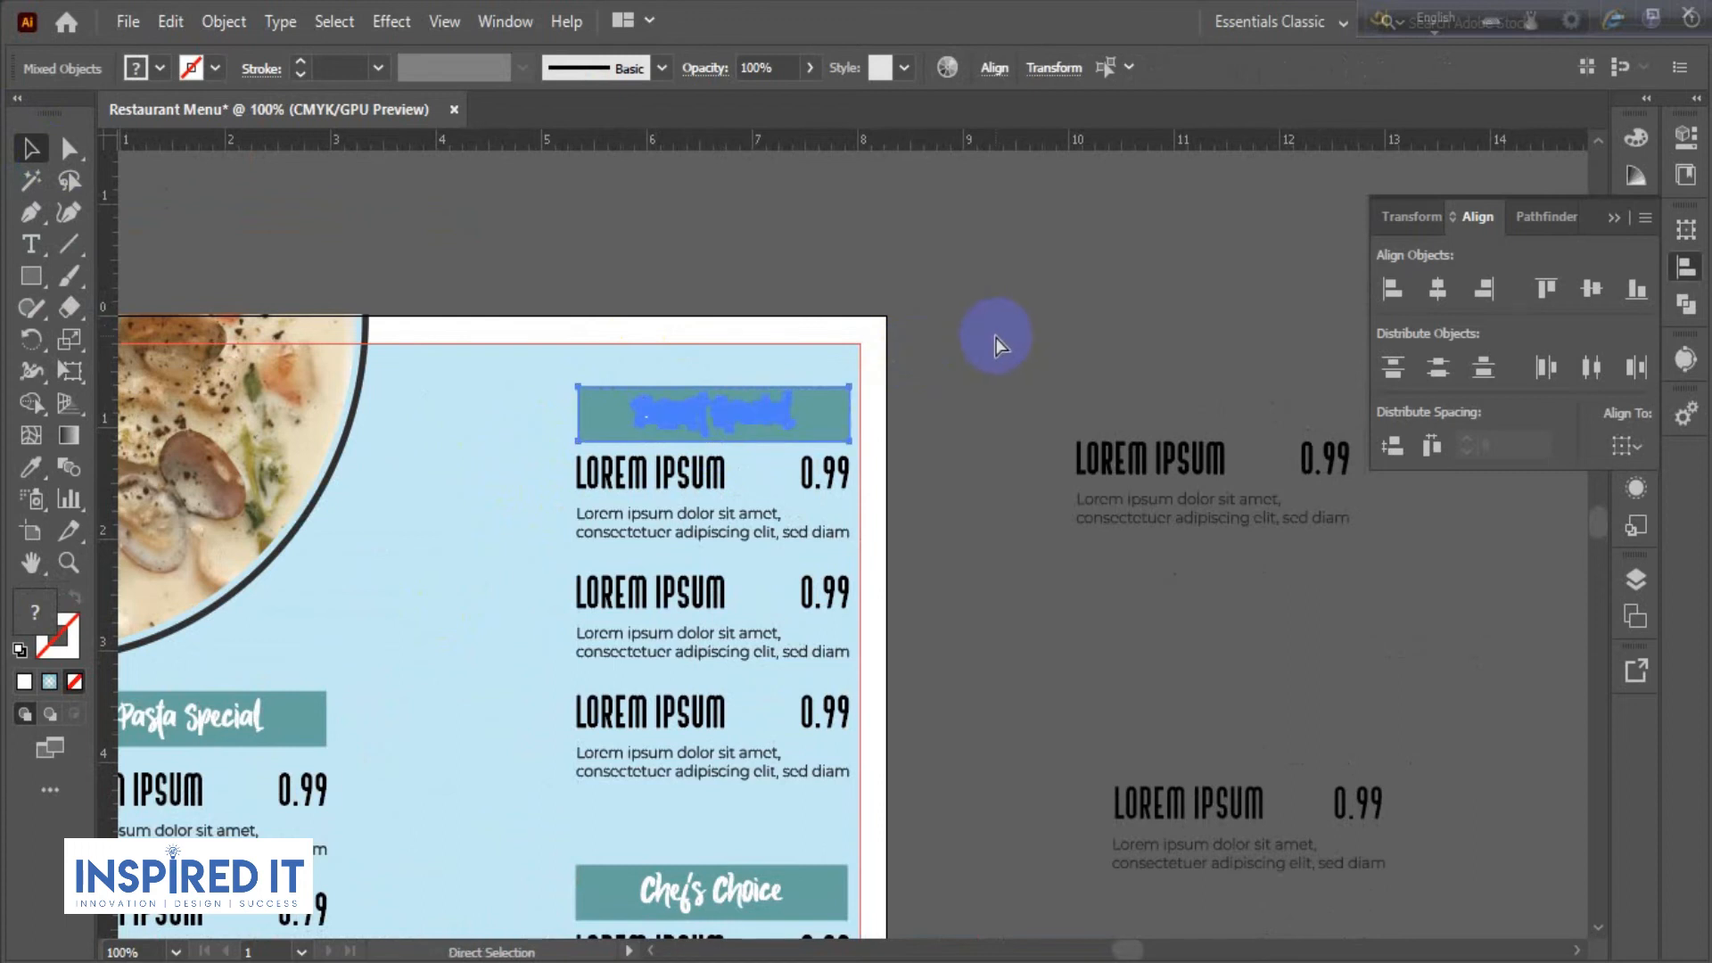
key("ctrl+g")
left_click(993, 332)
scroll(951, 260, "down", 4)
left_click_drag(644, 718, 691, 767)
key("ctrl+g")
left_click(930, 628)
- Move the grouped Pasta Special banner slightly up, away from the first menu item of the left column
scroll(929, 628, "down", 1)
left_click_drag(928, 629, 879, 476)
scroll(796, 535, "up", 1)
scroll(901, 552, "down", 1)
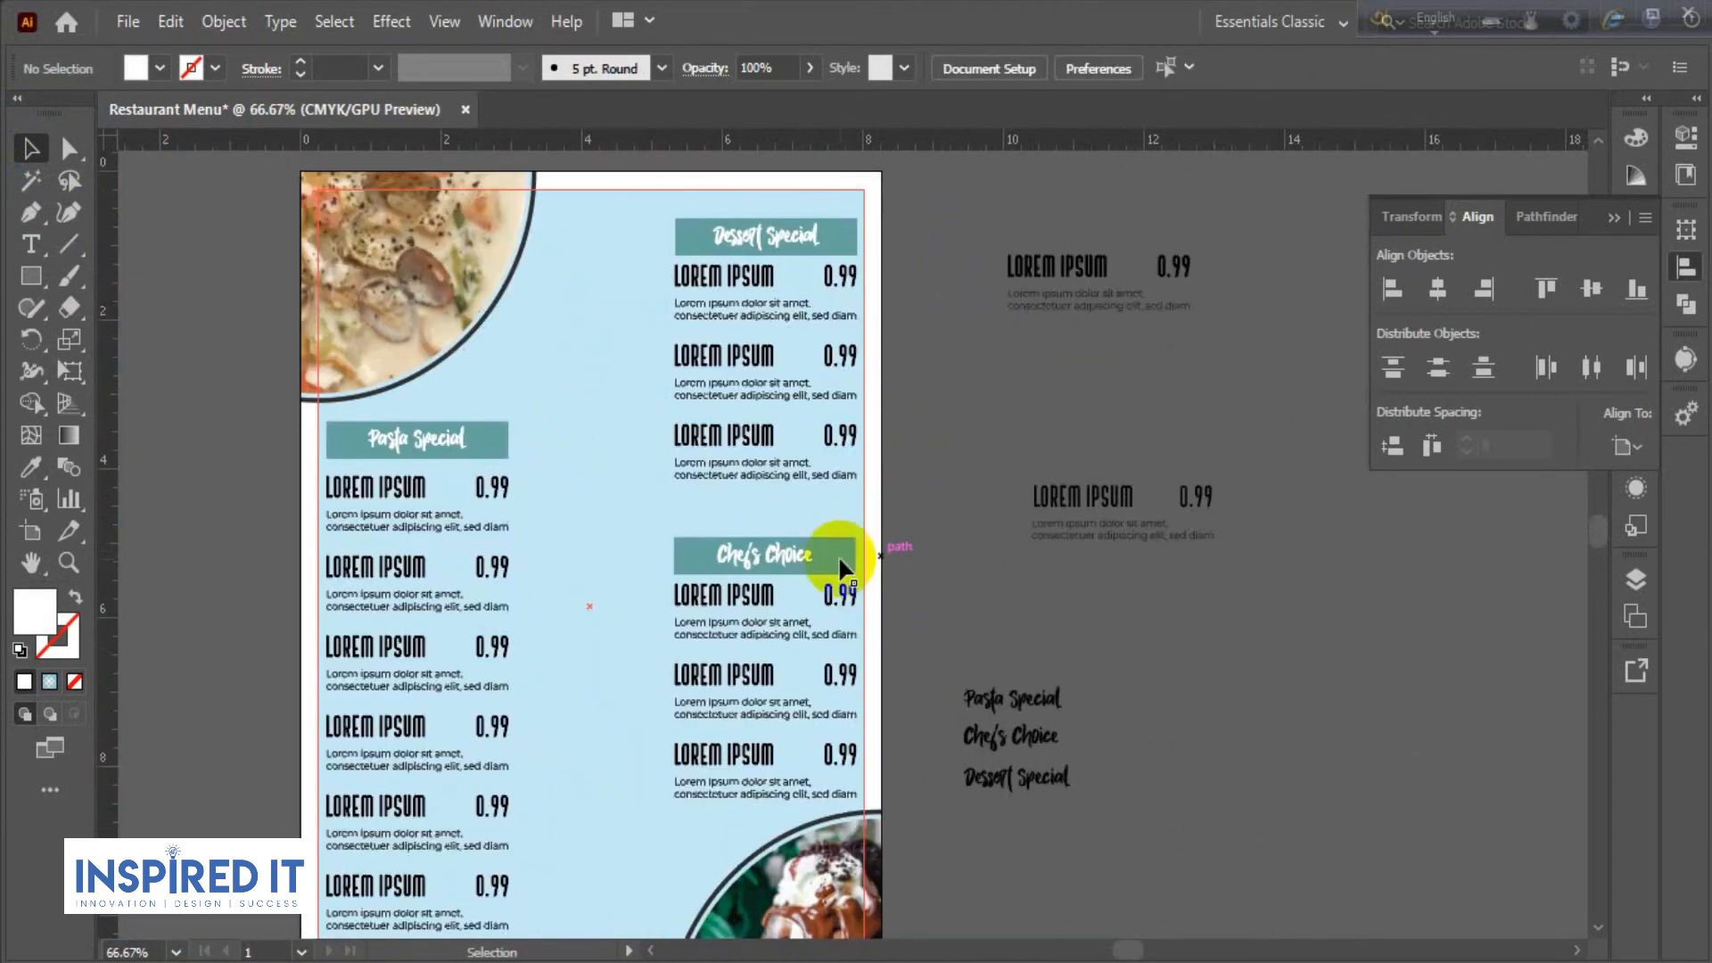
scroll(546, 414, "up", 2)
scroll(479, 356, "left", 1)
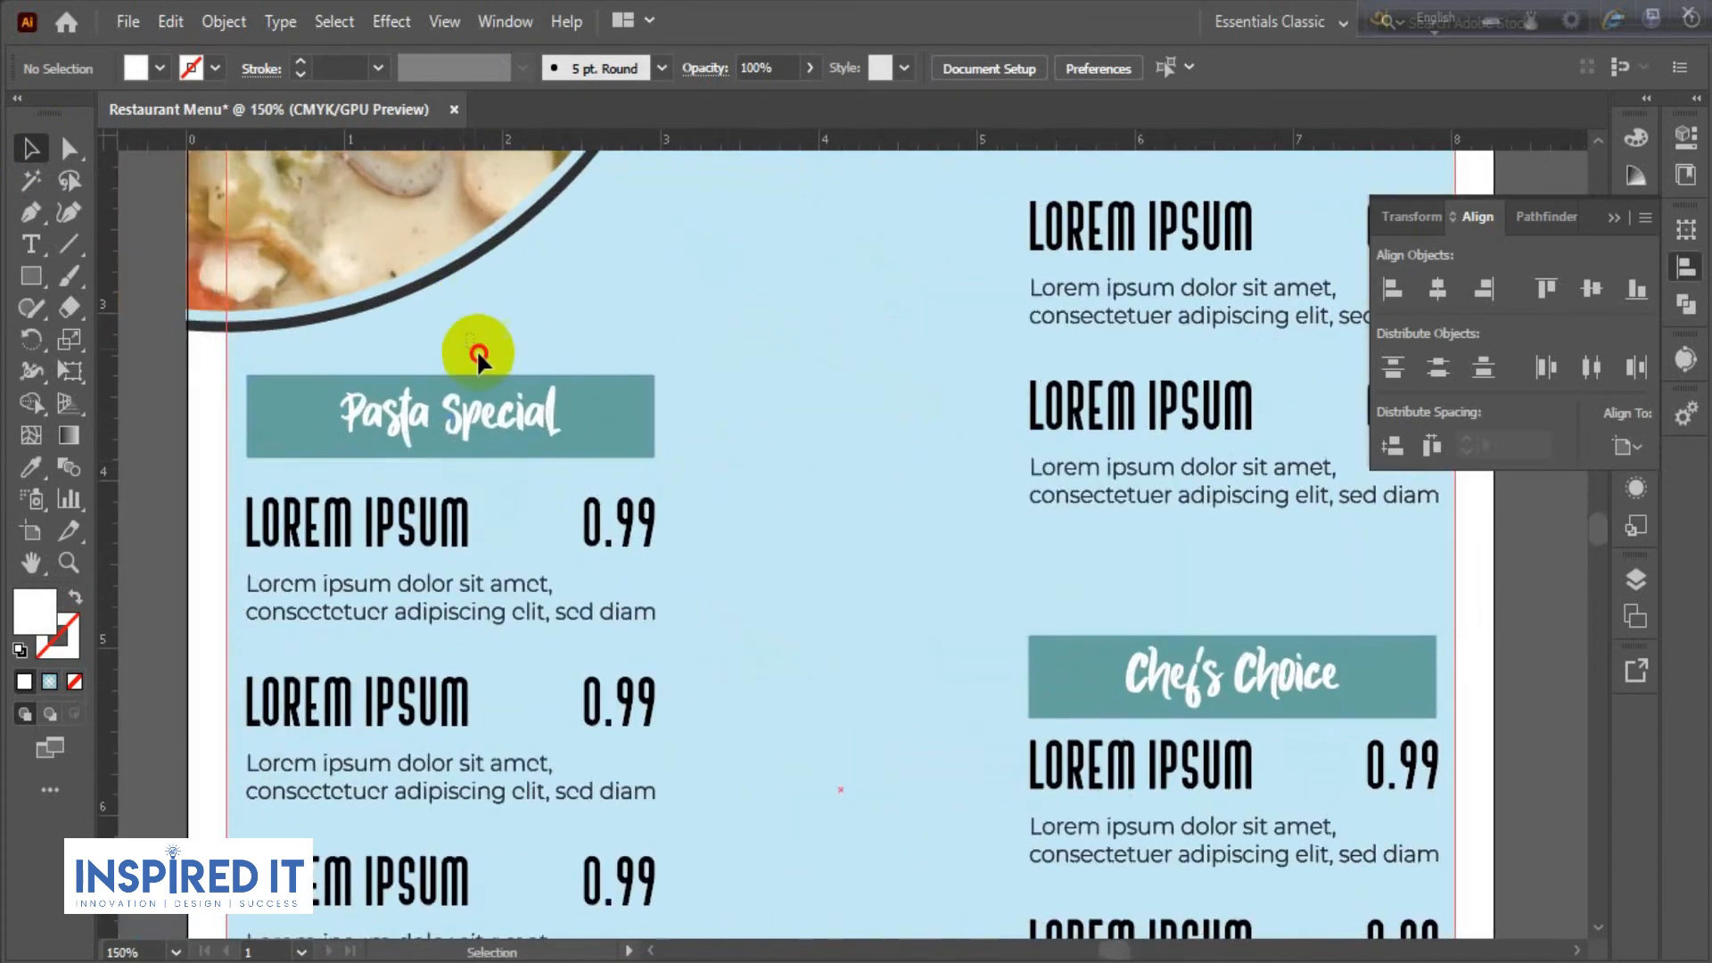
left_click(554, 442)
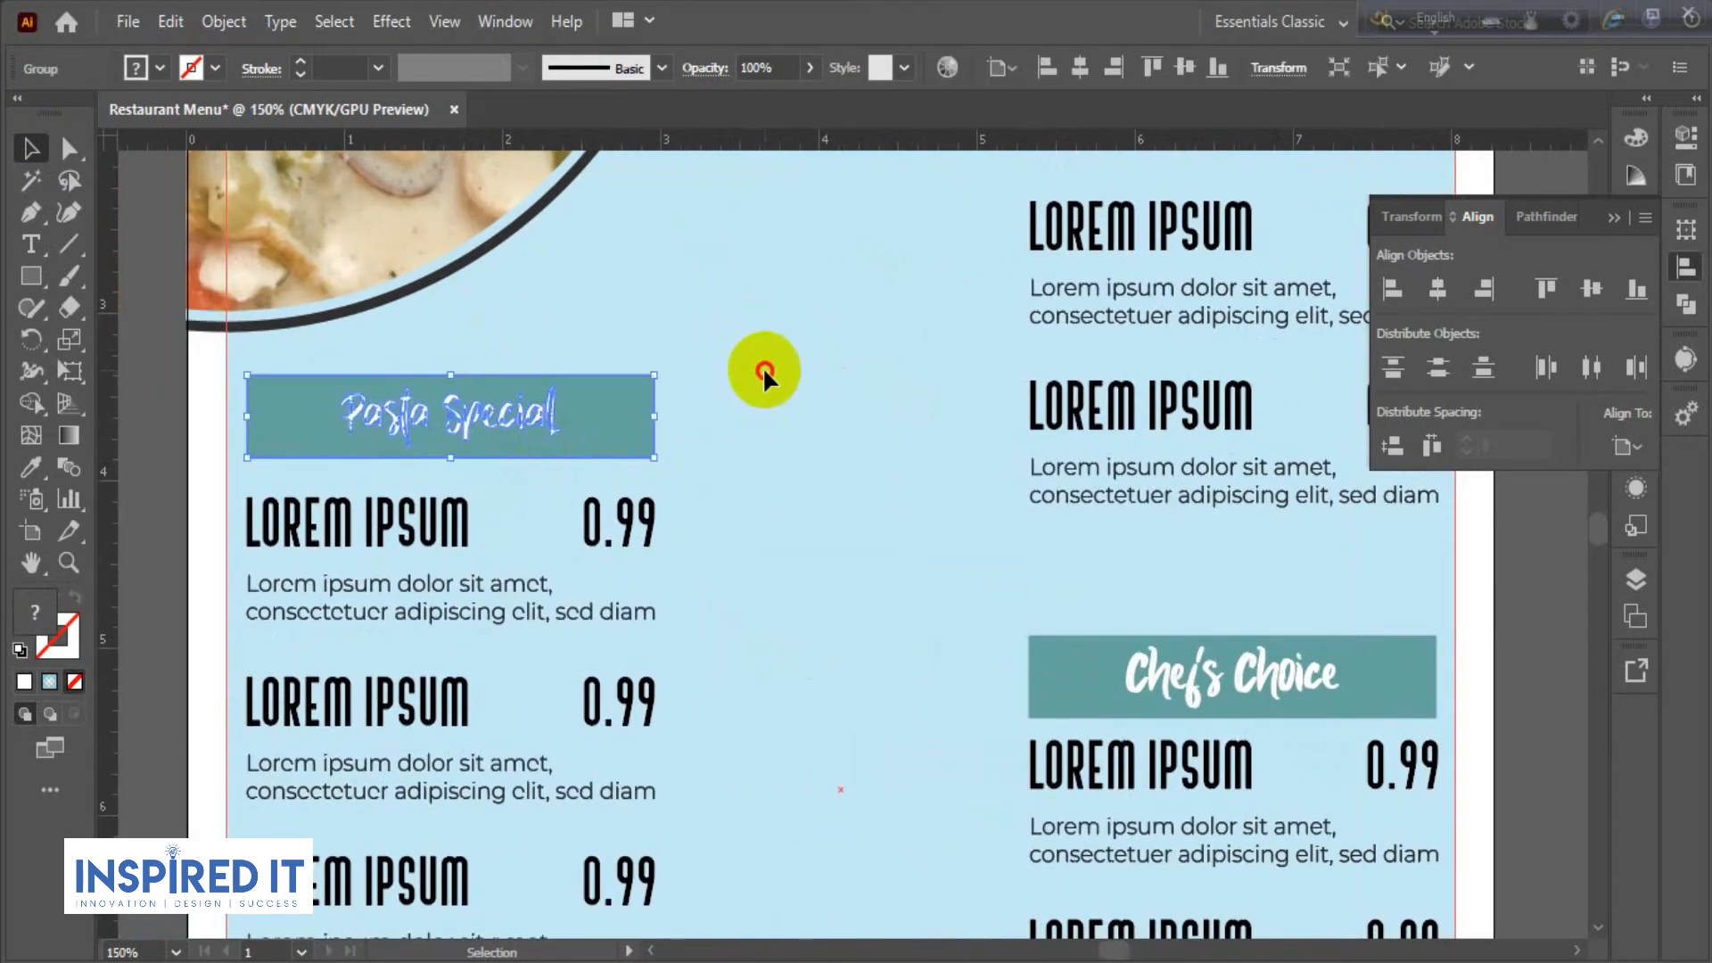
left_click(763, 366)
left_click(577, 420)
left_click(694, 343)
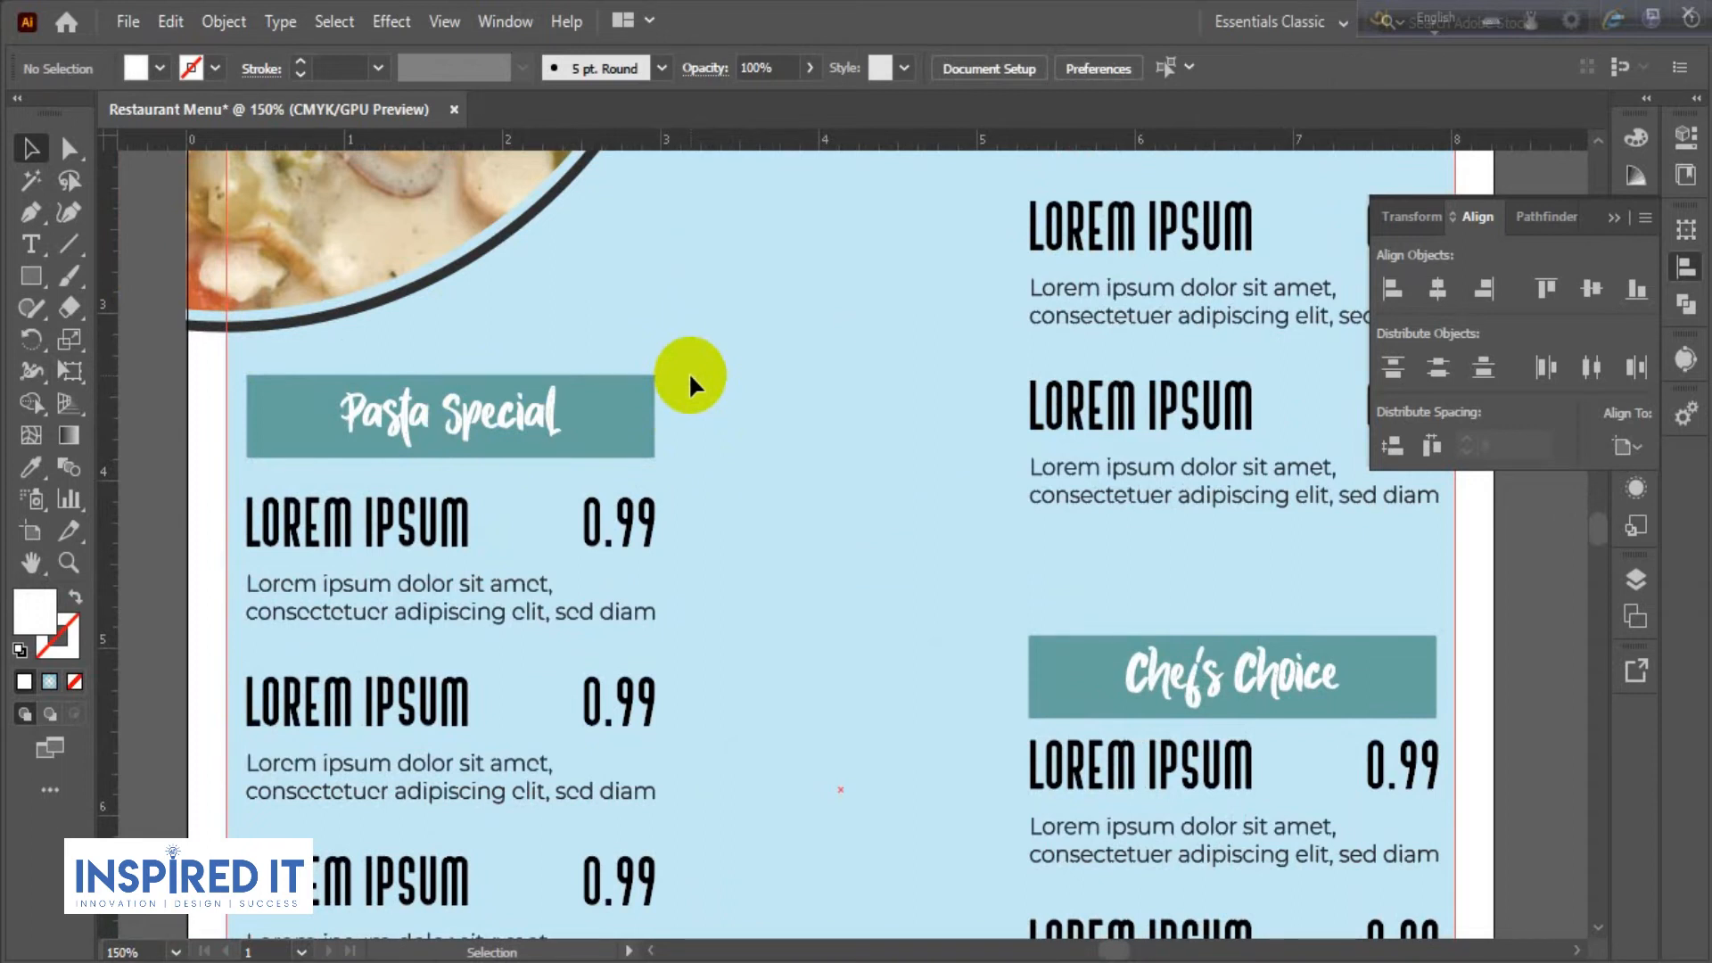
left_click_drag(496, 428, 504, 416)
left_click(848, 386)
- Align the Pasta Special banner horizontally centered with the first menu item below it, using that item as key object
left_click(615, 519)
left_click(638, 413, "shift")
left_click(639, 527)
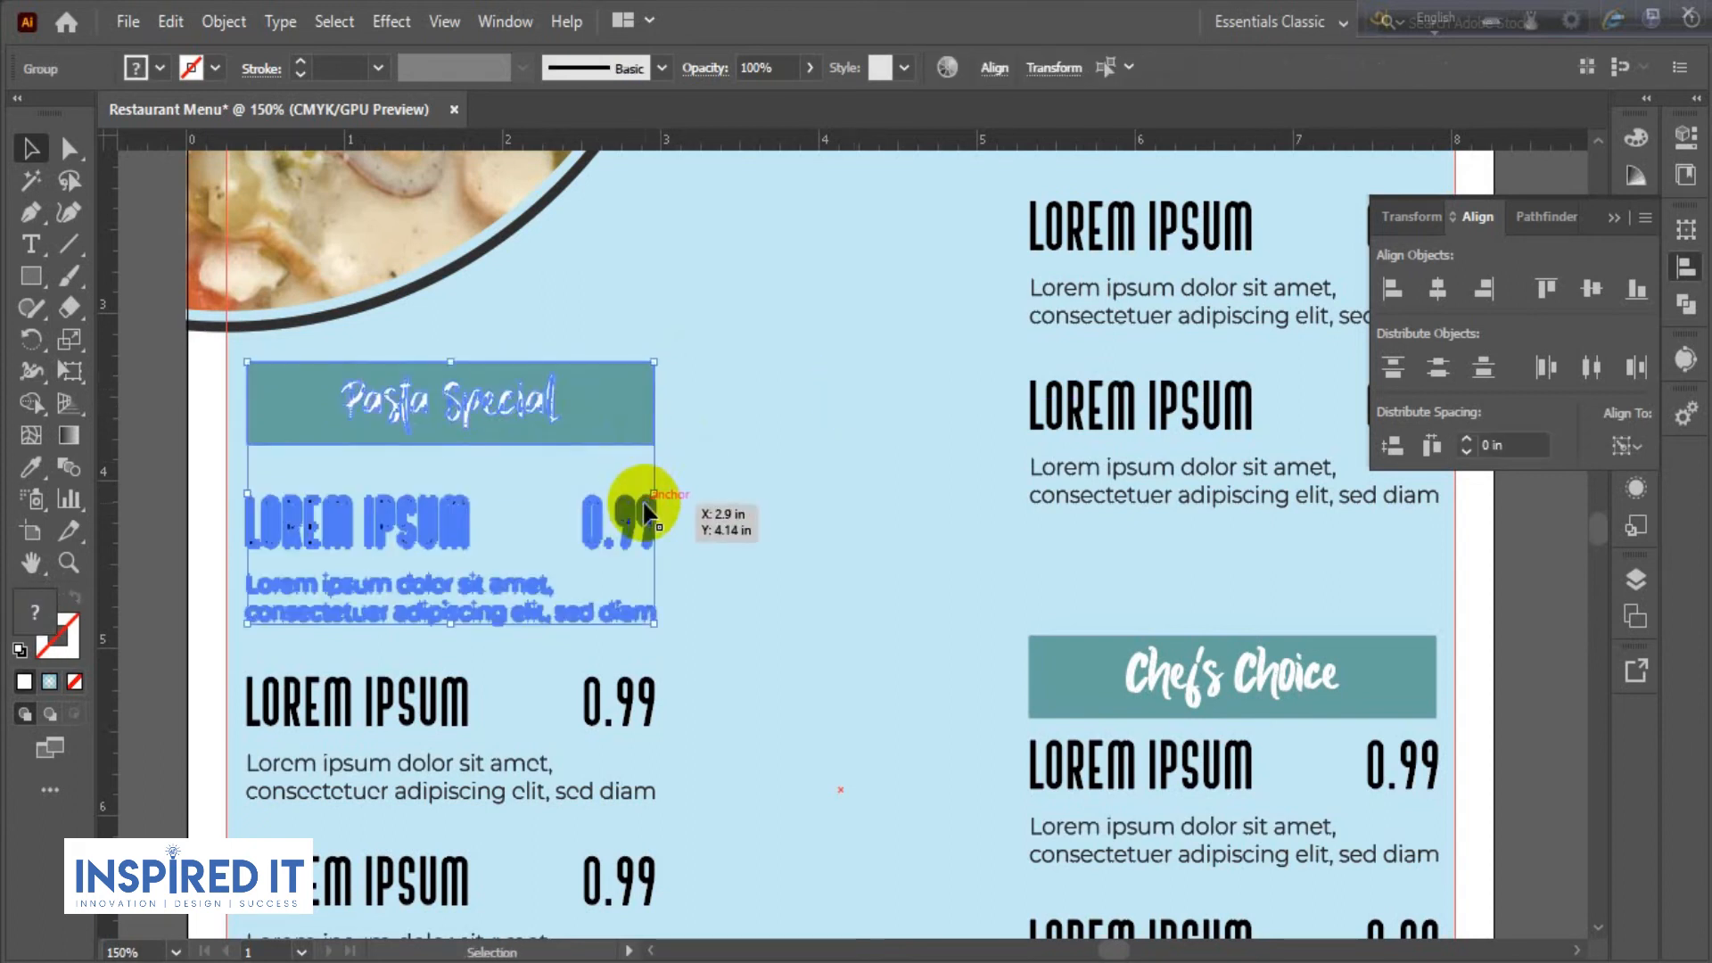
left_click(987, 80)
left_click(786, 142)
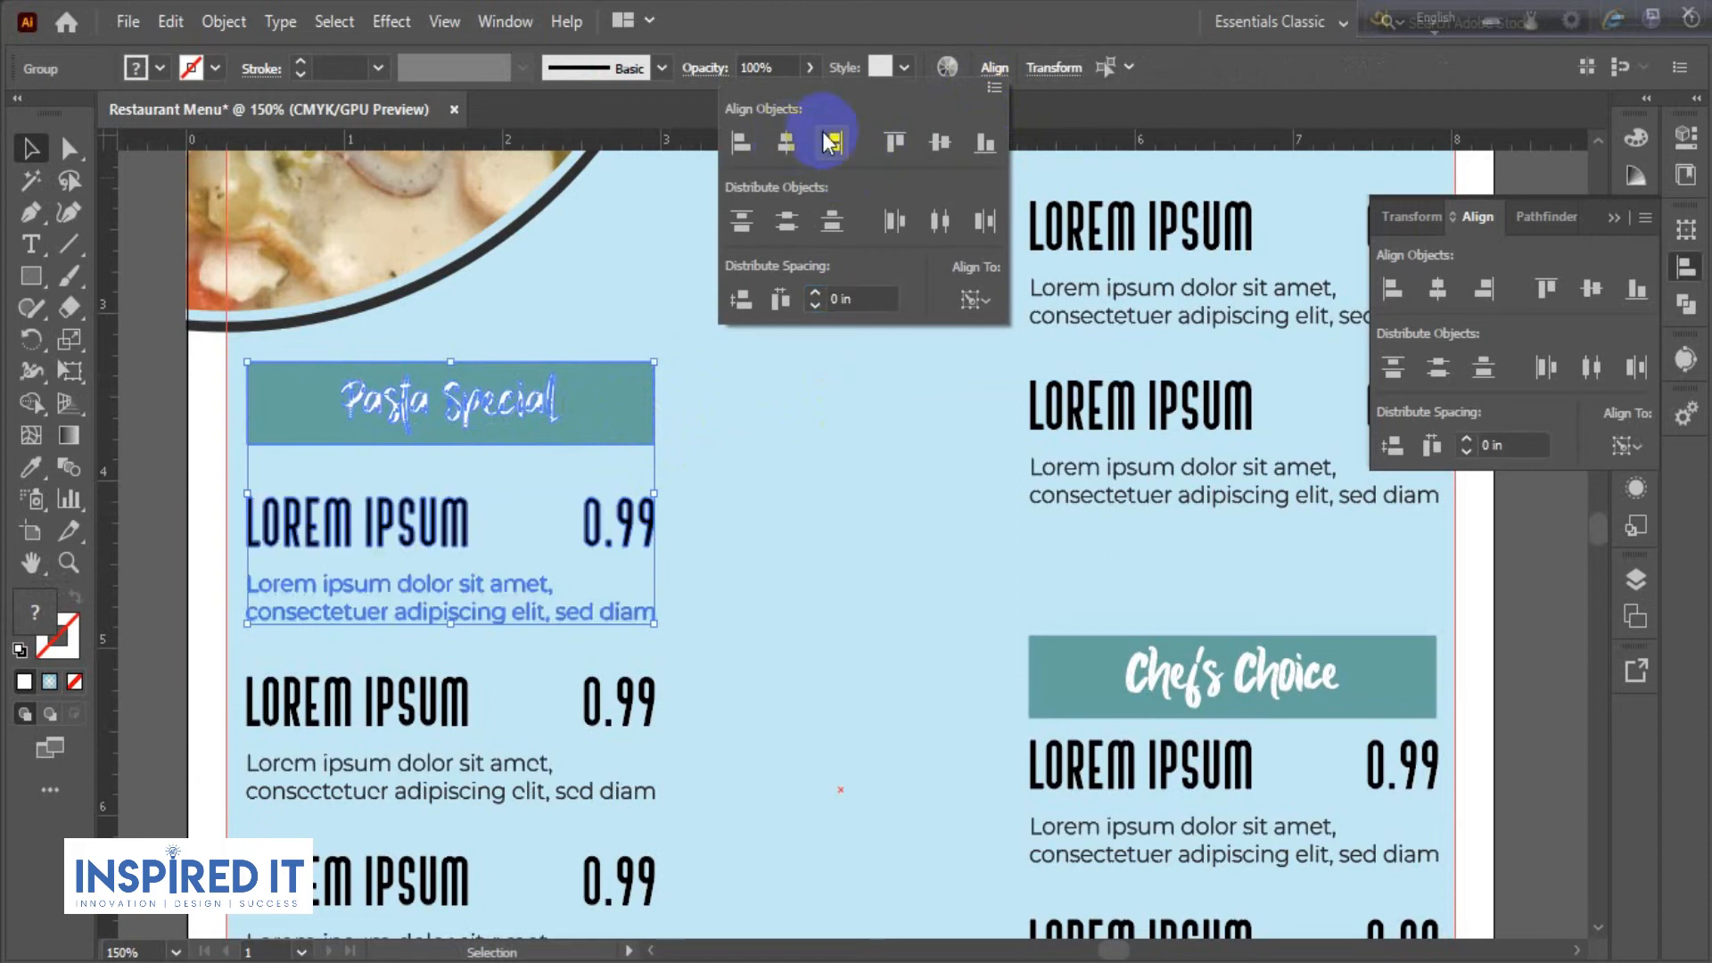
left_click(981, 66)
left_click(777, 426)
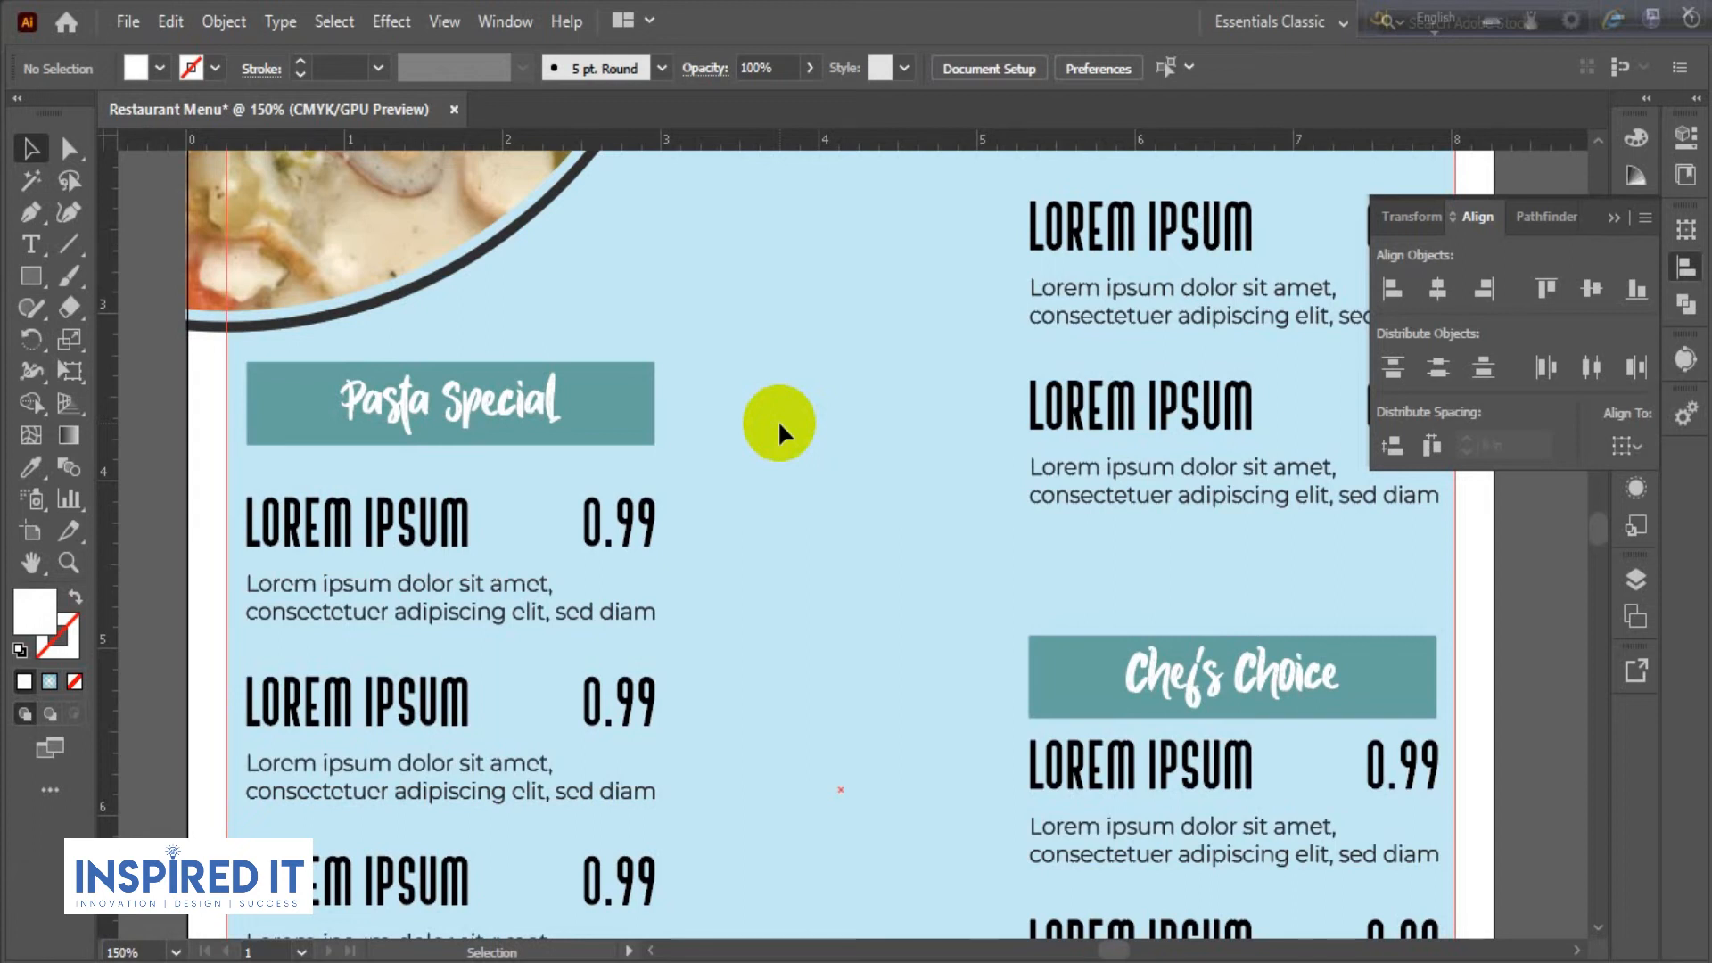
- Draw a narrow white spacer rectangle filling the gap between the Pasta Special banner and the first menu item
left_click(31, 276)
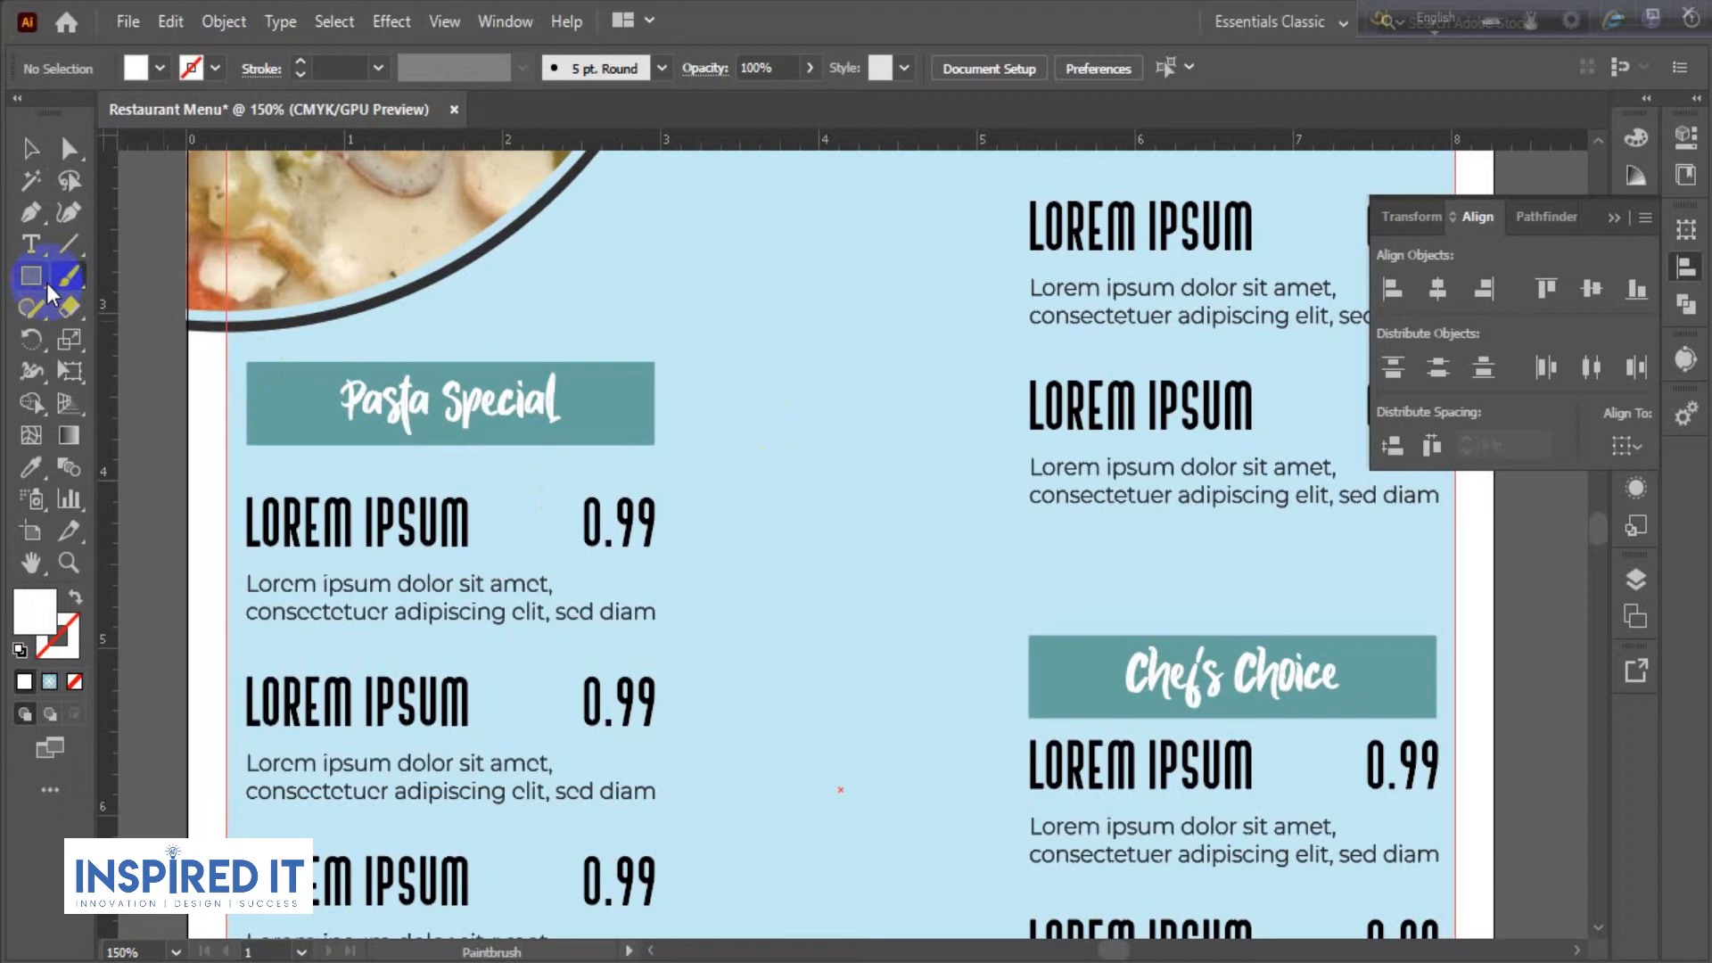
scroll(402, 486, "up", 3)
left_click_drag(564, 485, 711, 463)
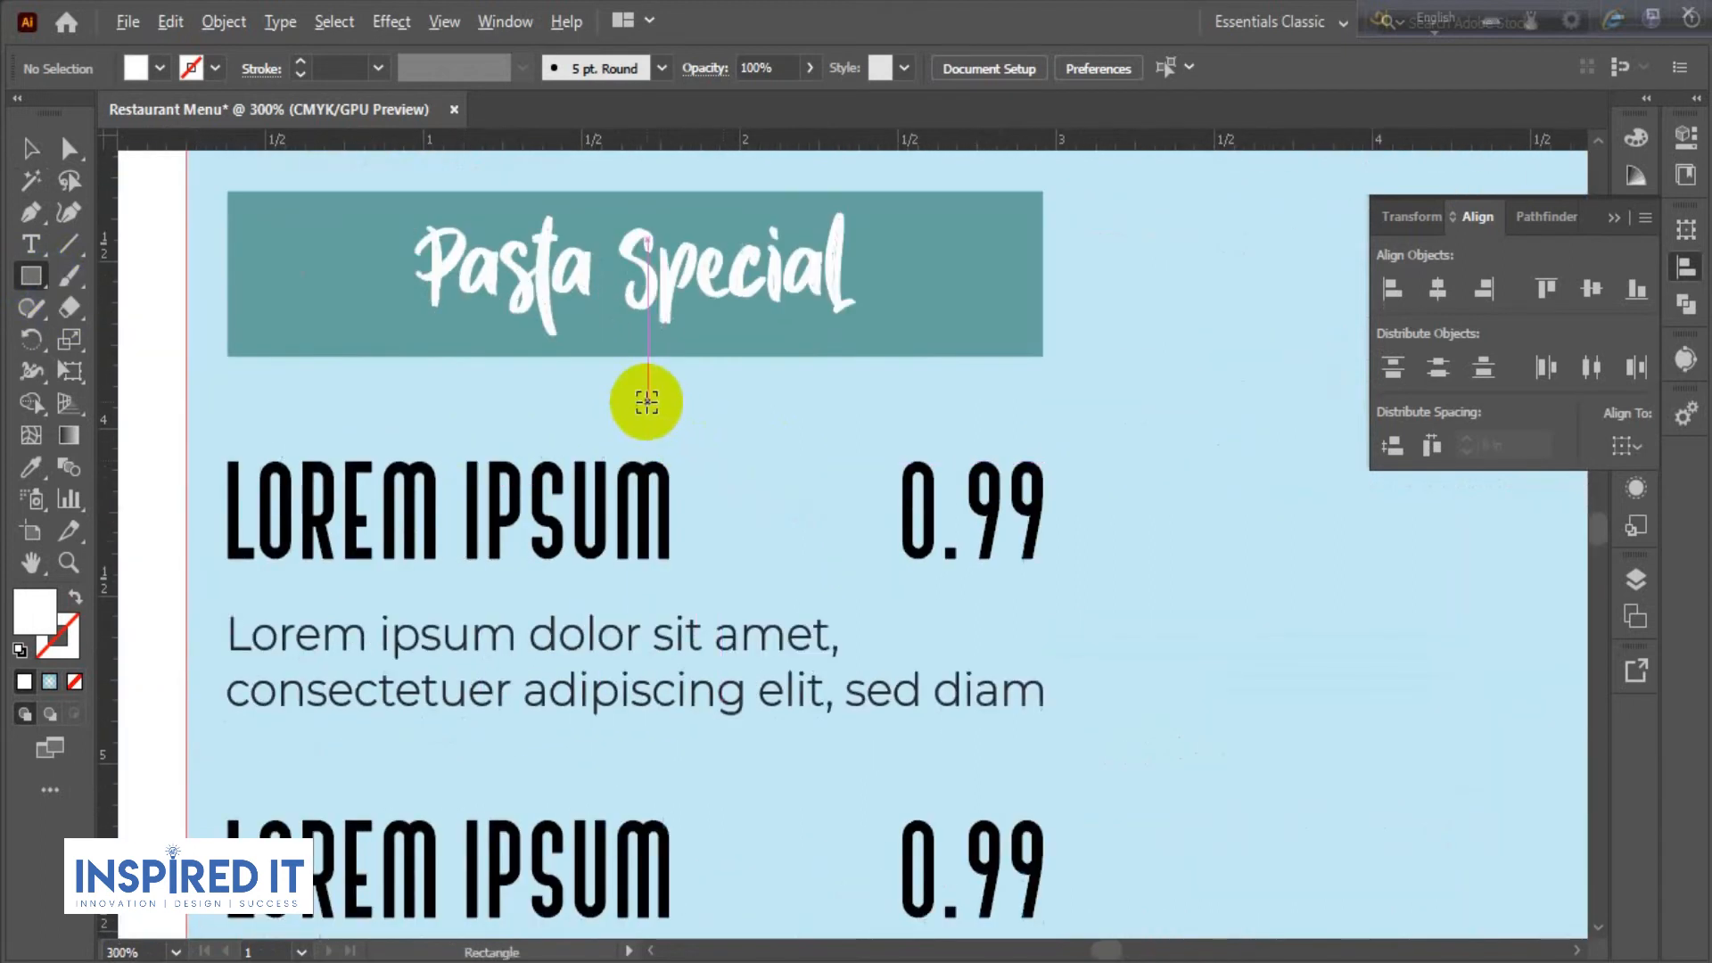
scroll(646, 398, "up", 1)
mouse_move(557, 342)
left_mouse_down()
mouse_move(602, 481)
mouse_move(513, 558)
left_mouse_up()
left_click(31, 149)
left_click(458, 407)
- Move the white spacer onto the first Chef's Choice item and raise the Chef's Choice banner to the spacer's upper edge
scroll(374, 406, "down", 2)
scroll(490, 526, "down", 1)
left_click_drag(901, 533, 696, 621)
left_click_drag(179, 592, 958, 476)
left_click(978, 681)
scroll(910, 502, "up", 2)
left_click_drag(932, 536, 1038, 502)
left_click(1111, 687)
scroll(938, 655, "up", 5)
scroll(1100, 692, "down", 4)
left_click(1052, 633)
- Align the Chef's Choice banner horizontally centered with the first menu item below it, using that item as key object
scroll(1029, 639, "down", 1)
scroll(1027, 642, "down", 3)
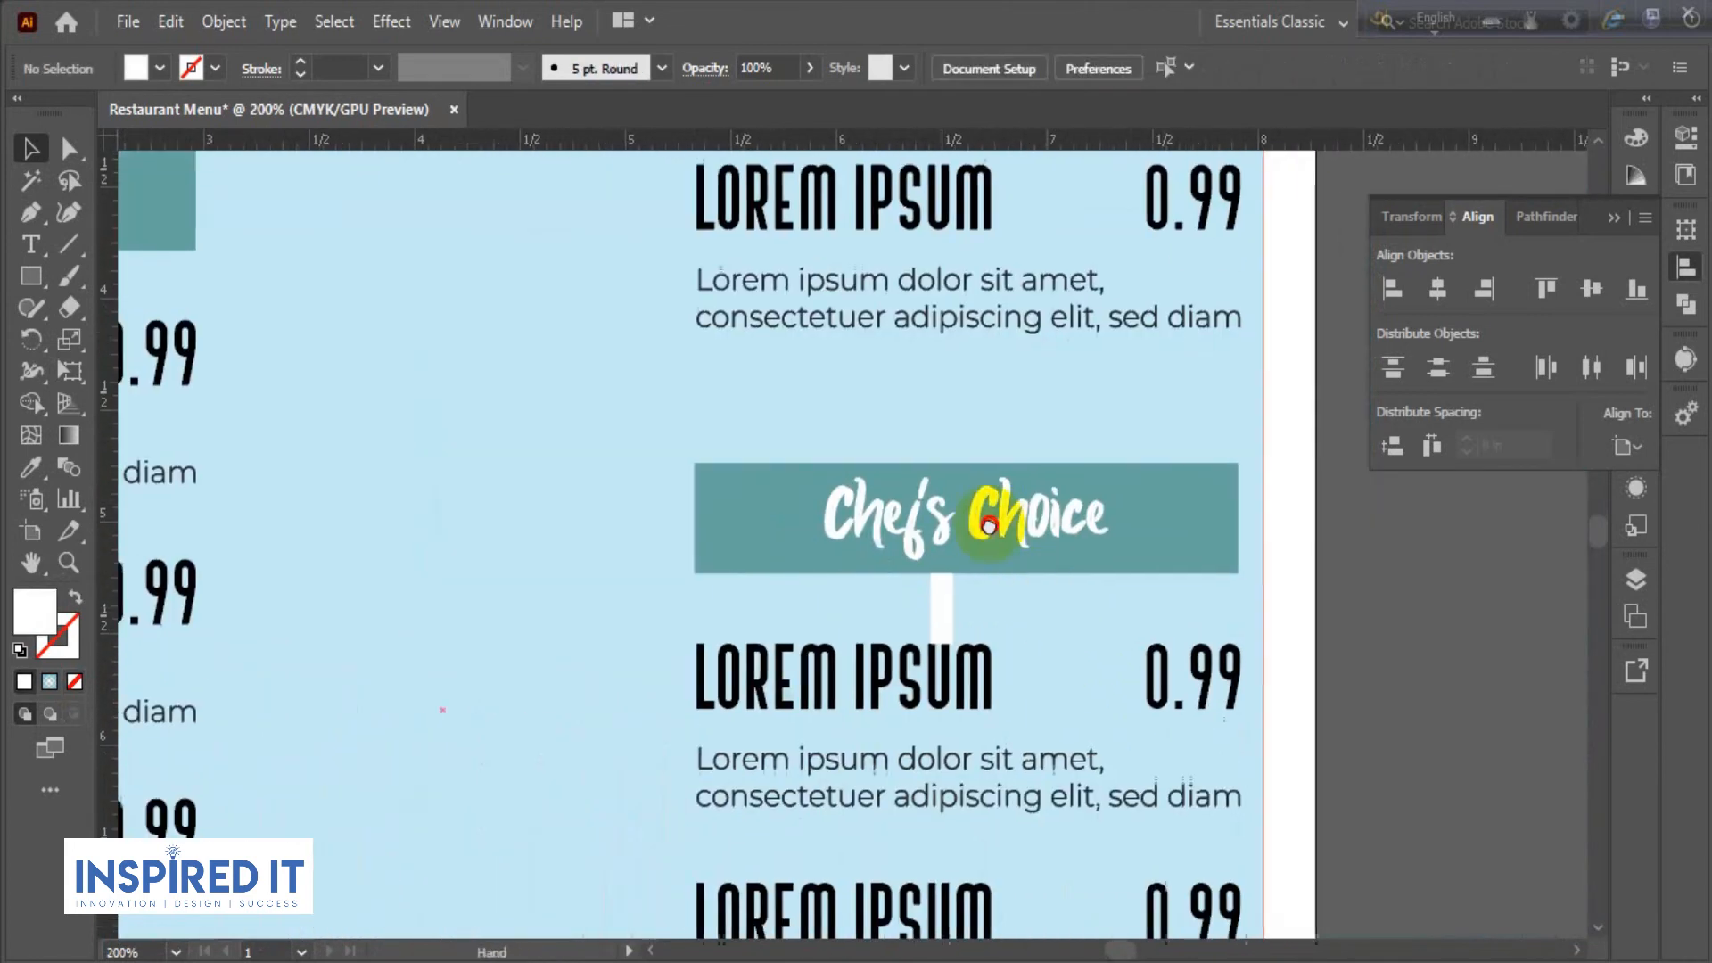
left_click(981, 354)
left_click(933, 506, "shift")
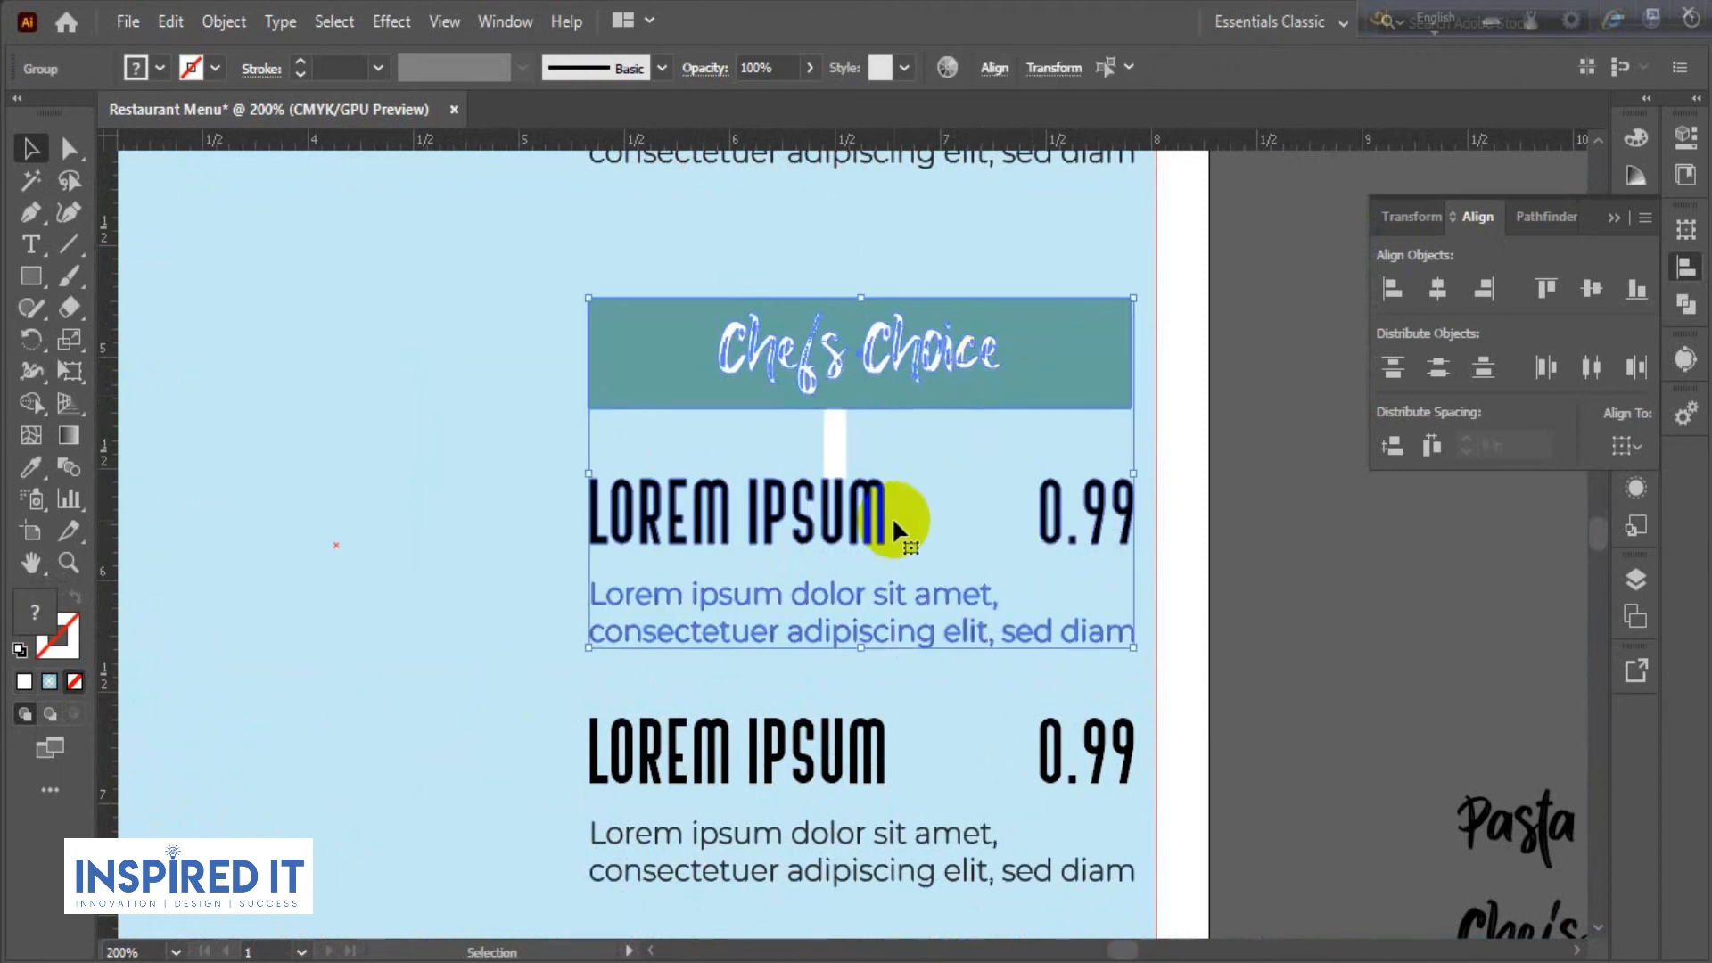
left_click(901, 514)
left_click(1437, 288)
left_click(1239, 437)
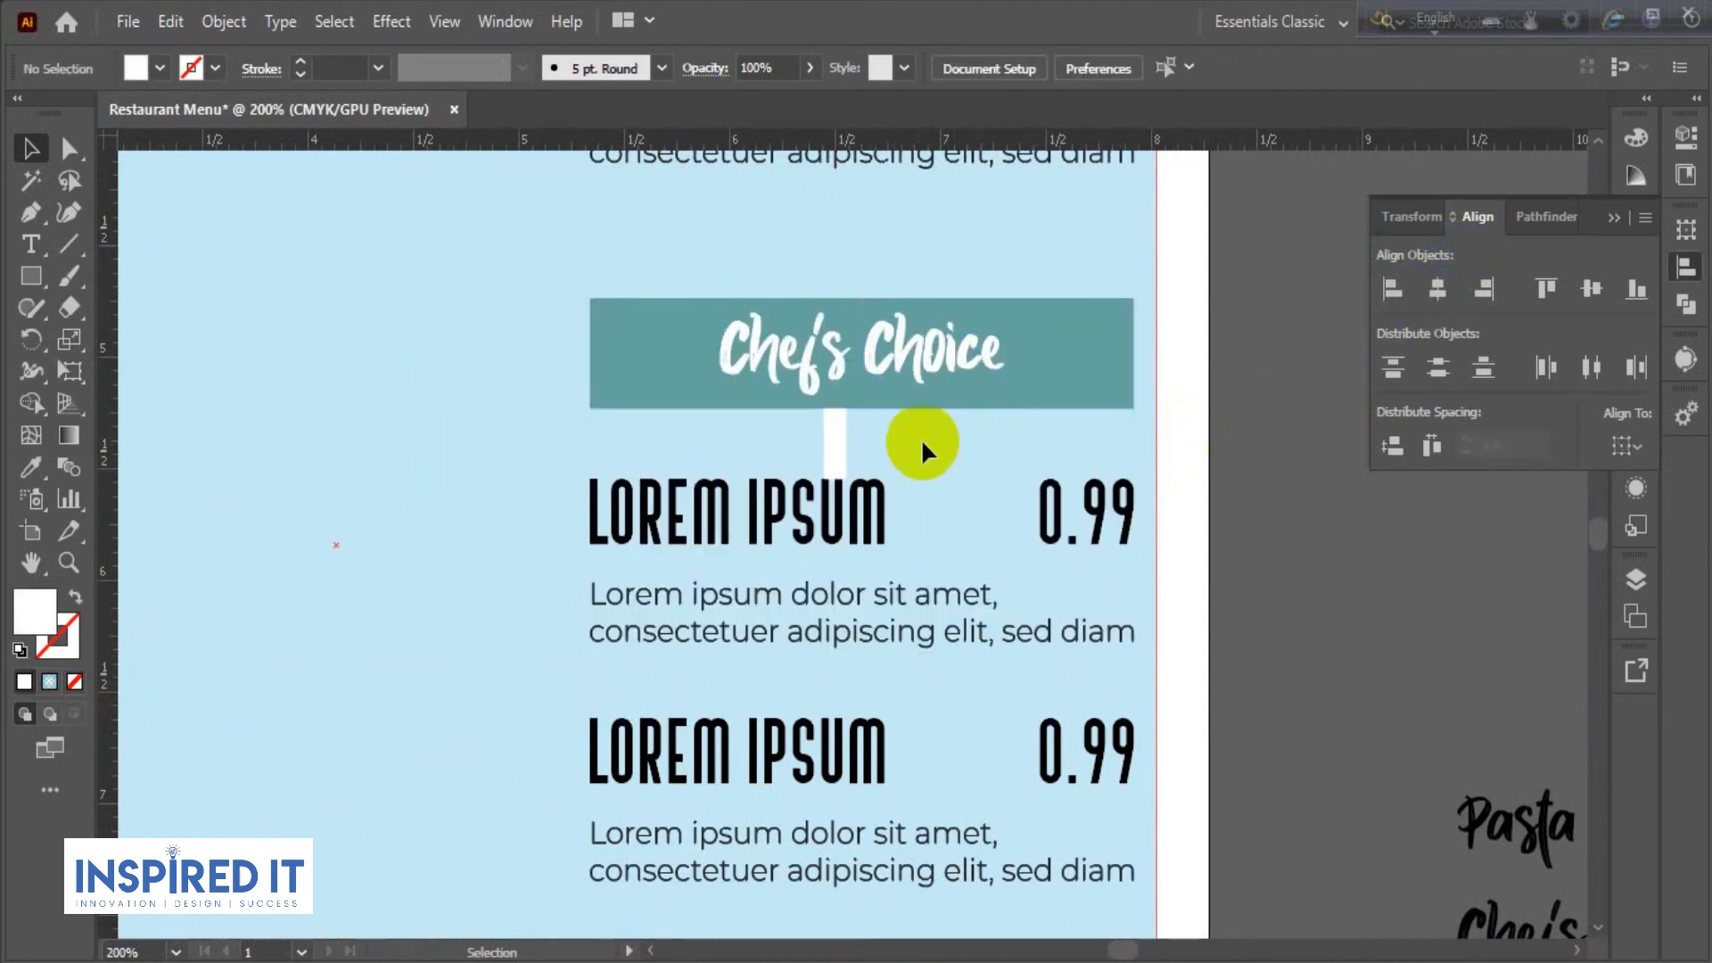
- Move the white spacer up to the Dessert Special section so its lower edge touches the first menu item
scroll(1136, 487, "down", 1)
left_click_drag(1144, 495, 927, 835)
left_click_drag(687, 802, 410, 273)
left_click(465, 351)
left_click_drag(474, 391, 504, 849)
scroll(464, 700, "up", 2)
left_click_drag(425, 757, 977, 374)
left_click(449, 535)
left_click_drag(447, 543, 348, 584)
scroll(930, 437, "up", 3)
left_click_drag(930, 435, 1179, 429)
scroll(990, 465, "up", 1)
left_click_drag(1053, 474, 1007, 484)
left_click(1153, 464)
scroll(1120, 480, "down", 1)
- Raise the Dessert Special banner until its lower edge meets the spacer's upper edge
scroll(1113, 489, "down", 2)
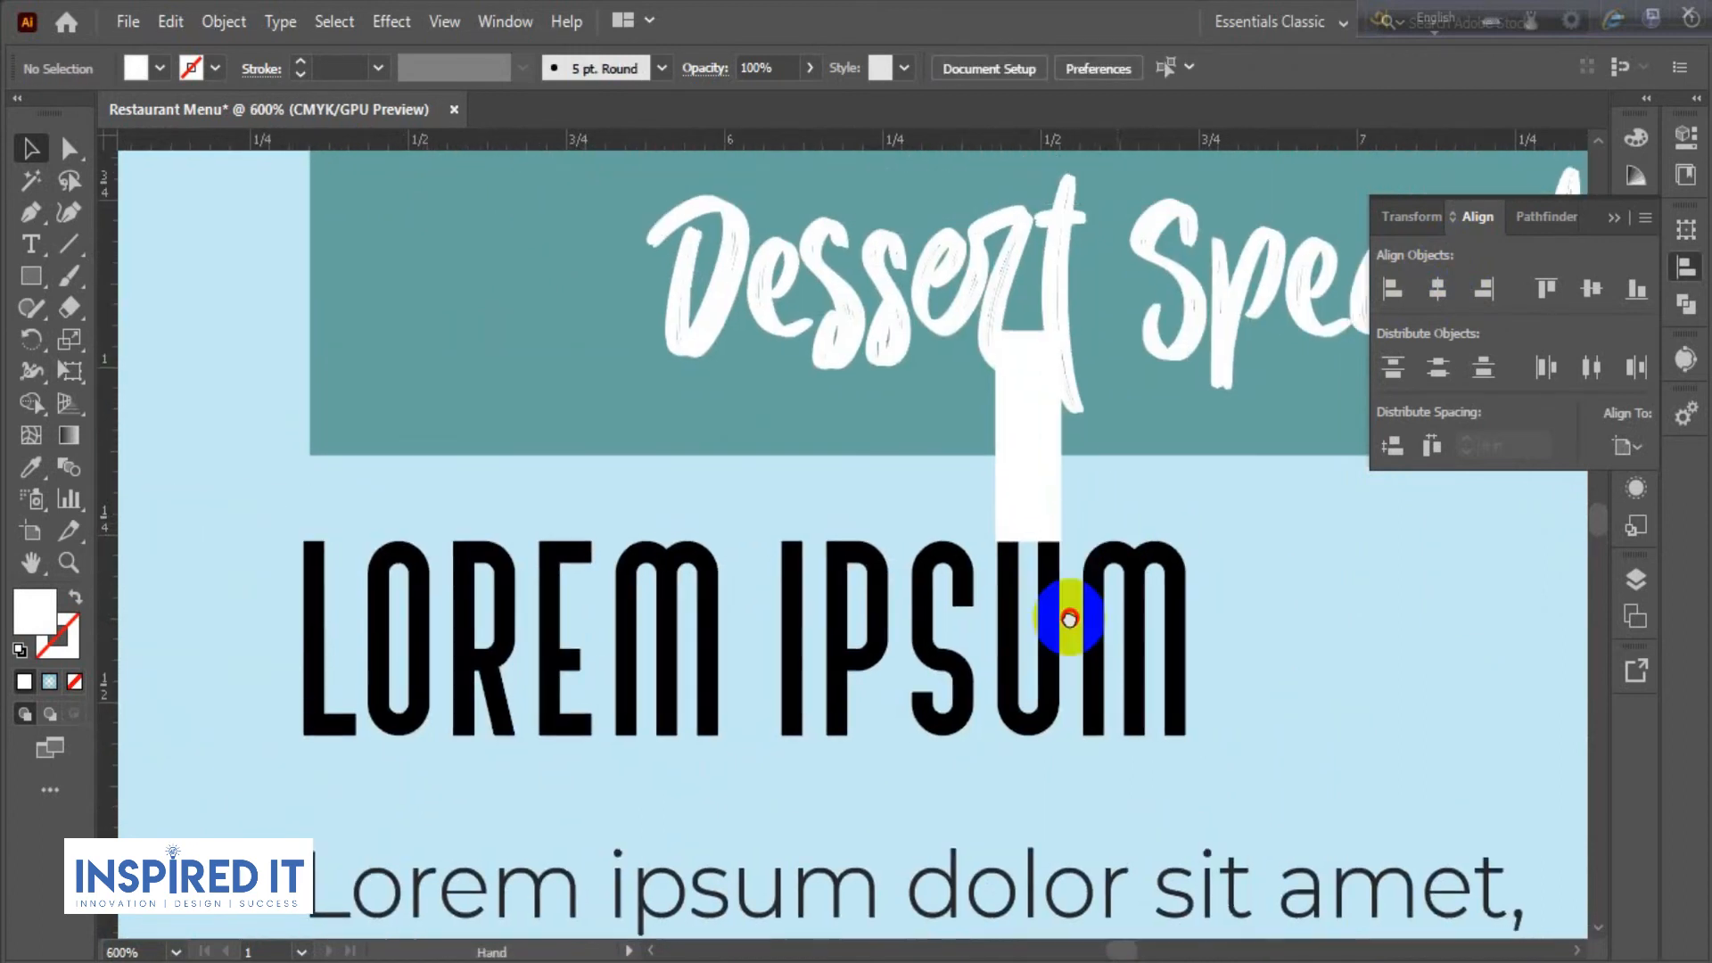
scroll(1070, 612, "up", 1)
left_click_drag(1080, 677, 1082, 561)
left_click(1158, 692)
scroll(996, 677, "down", 1)
- Move the white spacer rectangle off the page, just above its upper edge
left_click_drag(996, 678, 713, 228)
left_click(928, 253)
scroll(932, 357, "up", 3)
left_click_drag(769, 437, 833, 258)
left_click(1022, 351)
- Align the Dessert Special banner horizontally centered with the first menu item below it
scroll(954, 339, "down", 2)
left_click_drag(1024, 457, 983, 394)
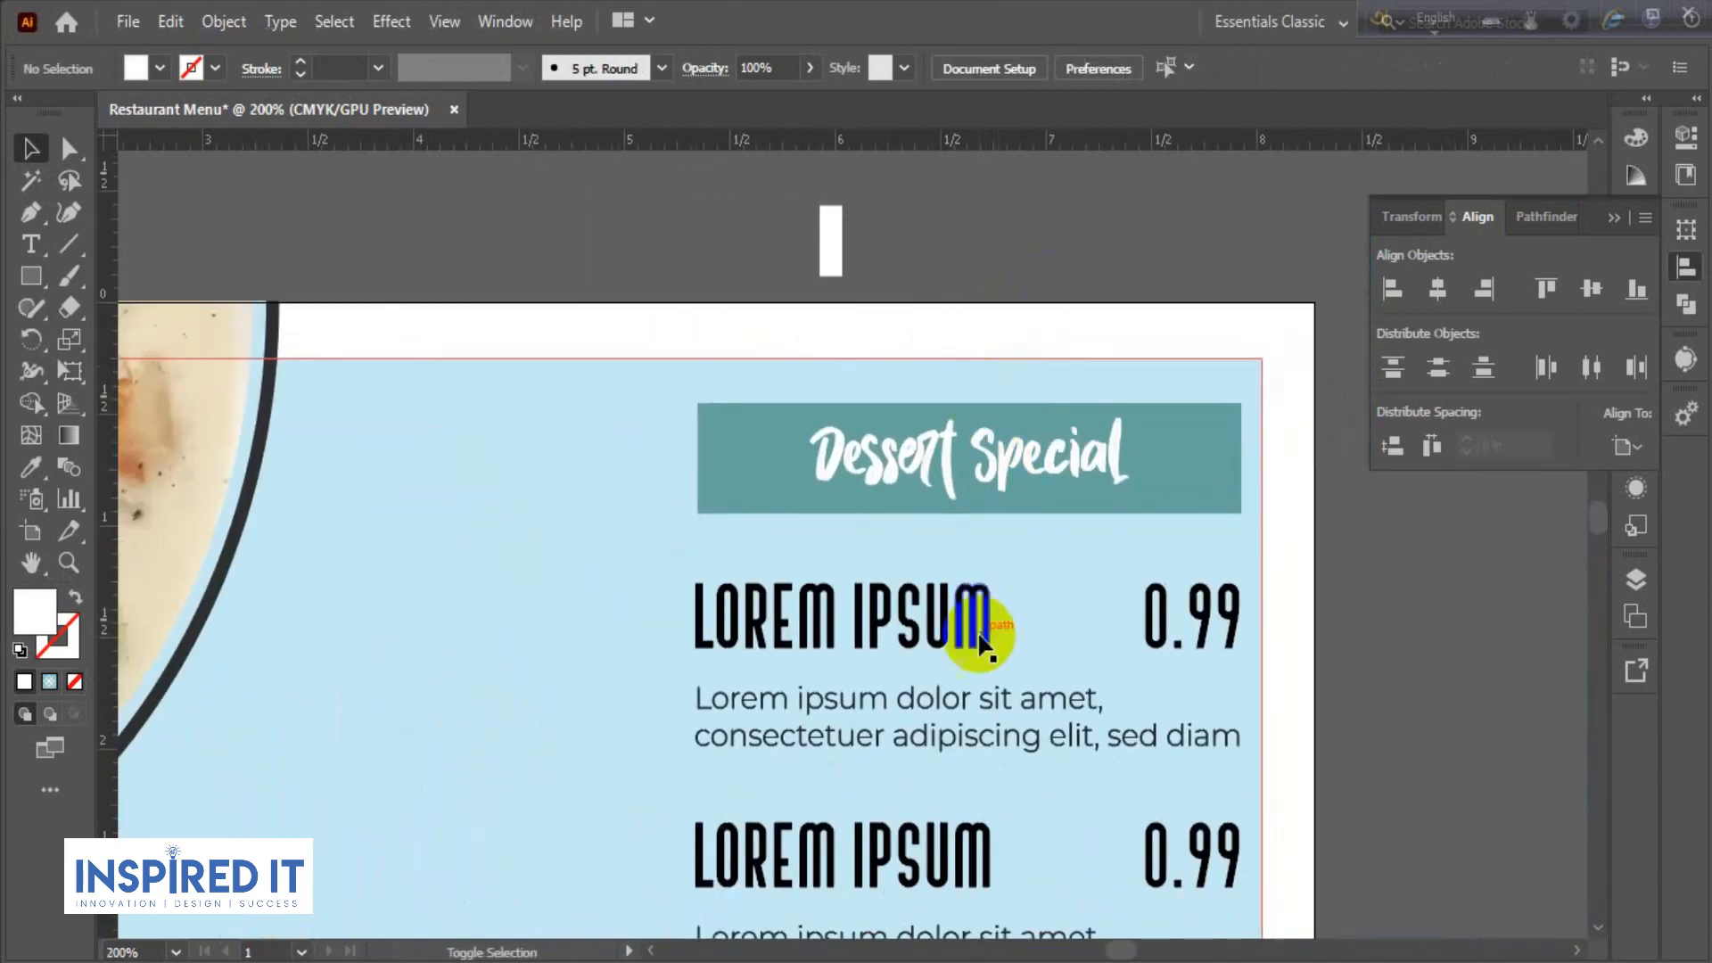
left_click(980, 627, "shift")
left_click(1015, 457, "shift")
left_click(1439, 287)
left_click(1327, 557)
- Group the Pasta Special banner with all the menu items in the left column
scroll(1329, 553, "down", 3)
left_click_drag(1178, 496, 820, 285)
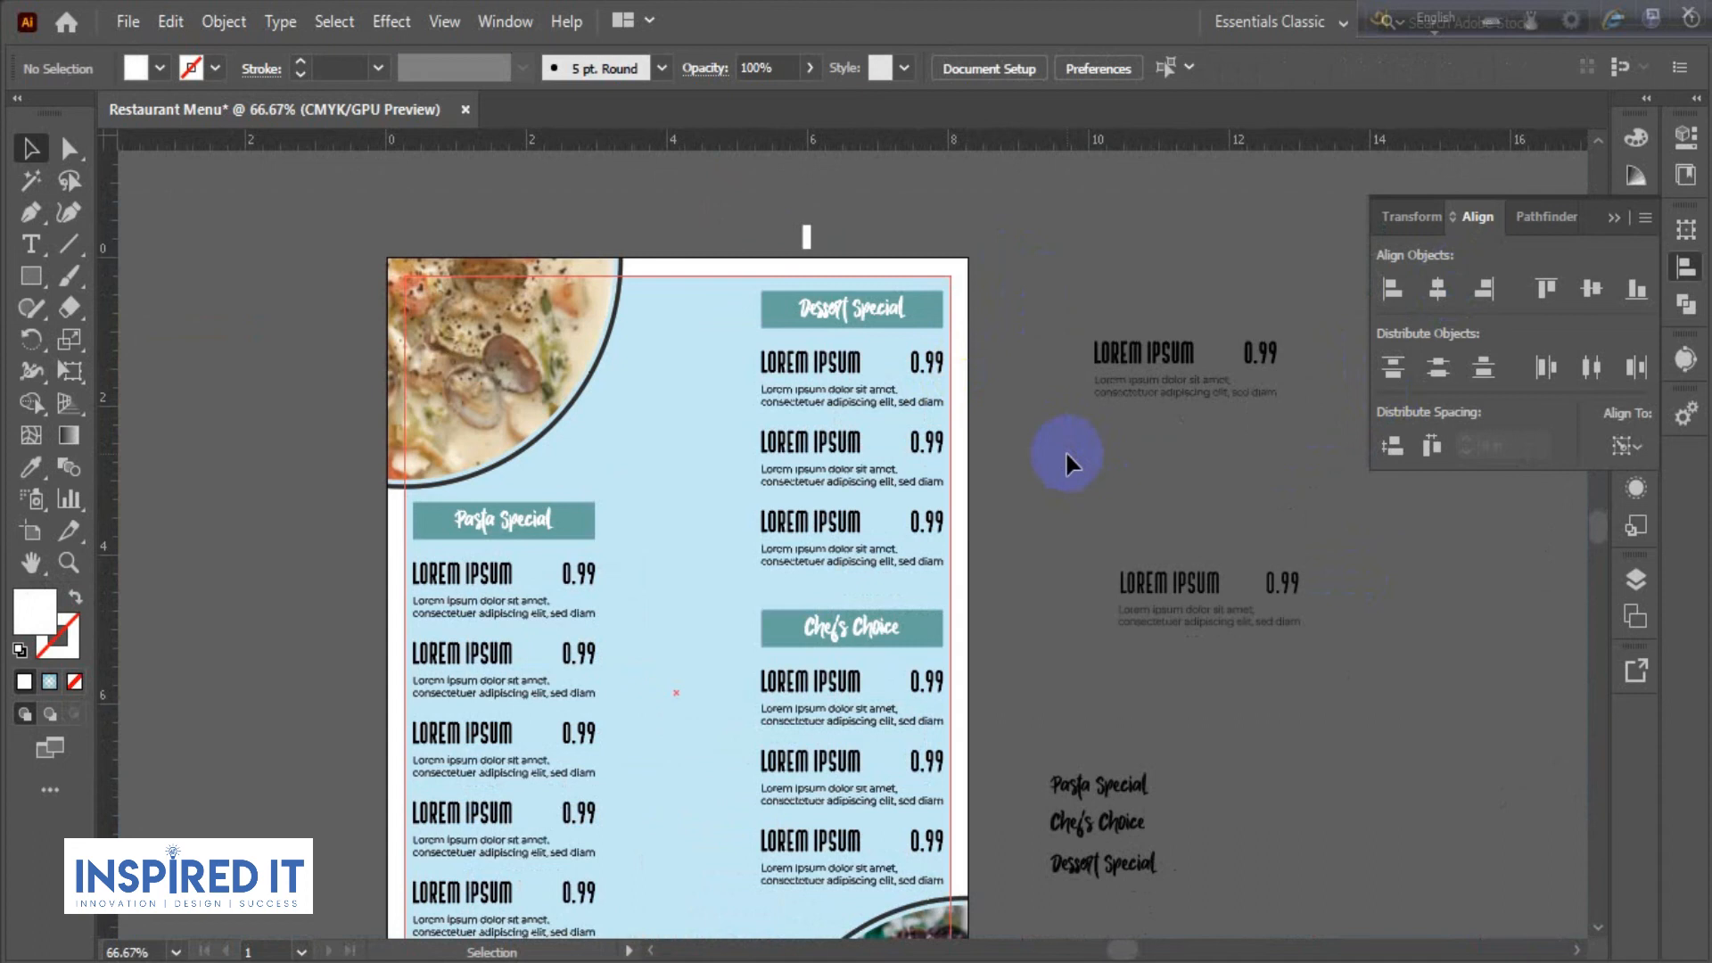
scroll(1020, 467, "down", 1)
left_click_drag(1020, 467, 953, 406)
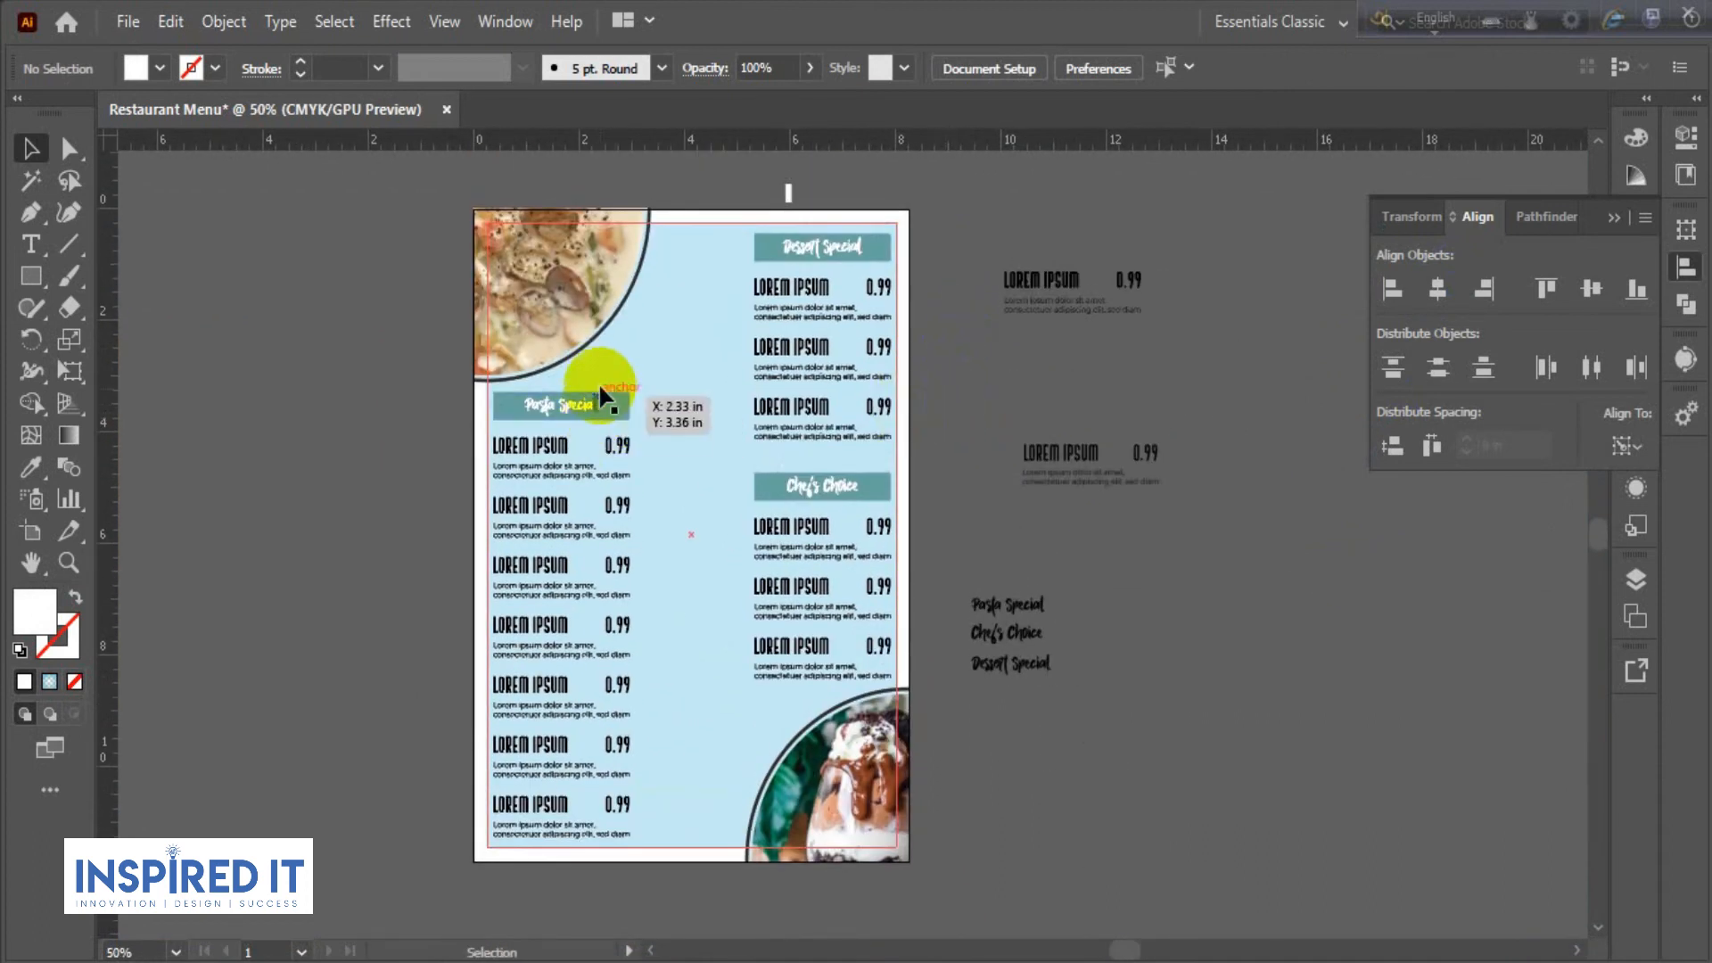
left_click_drag(639, 886, 528, 412)
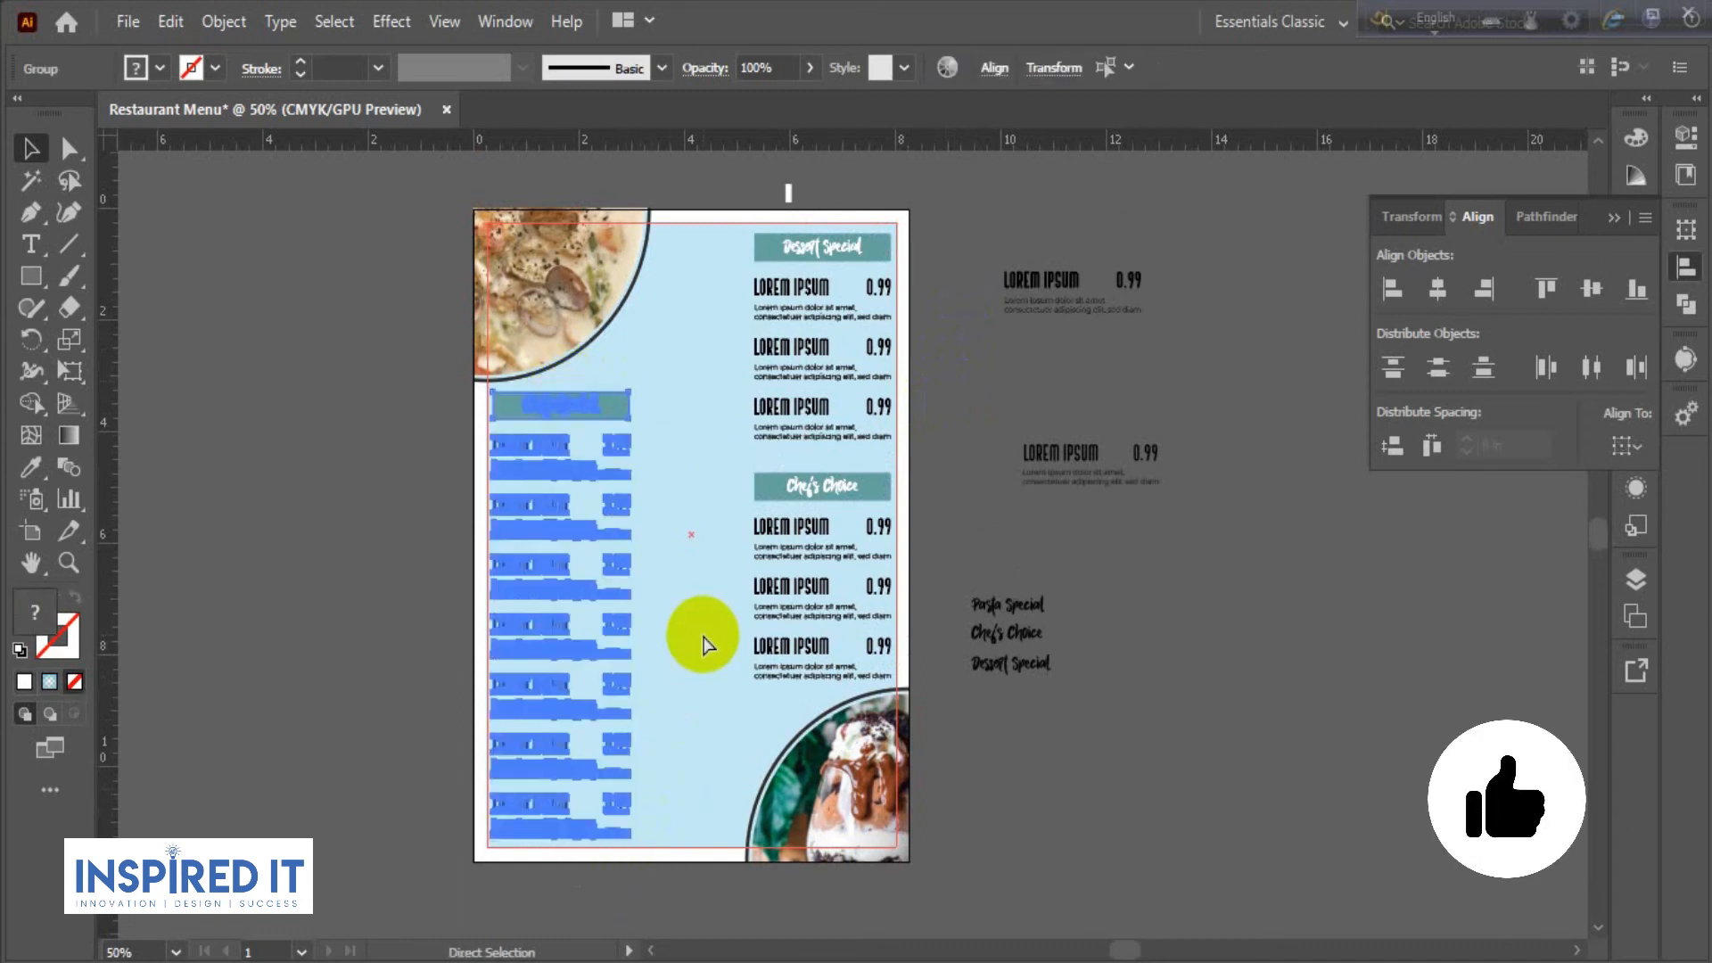
key("ctrl+g")
left_click(723, 597)
- Group the Dessert Special banner with its three items and the Chef's Choice banner with its three items
left_click_drag(742, 243, 839, 455)
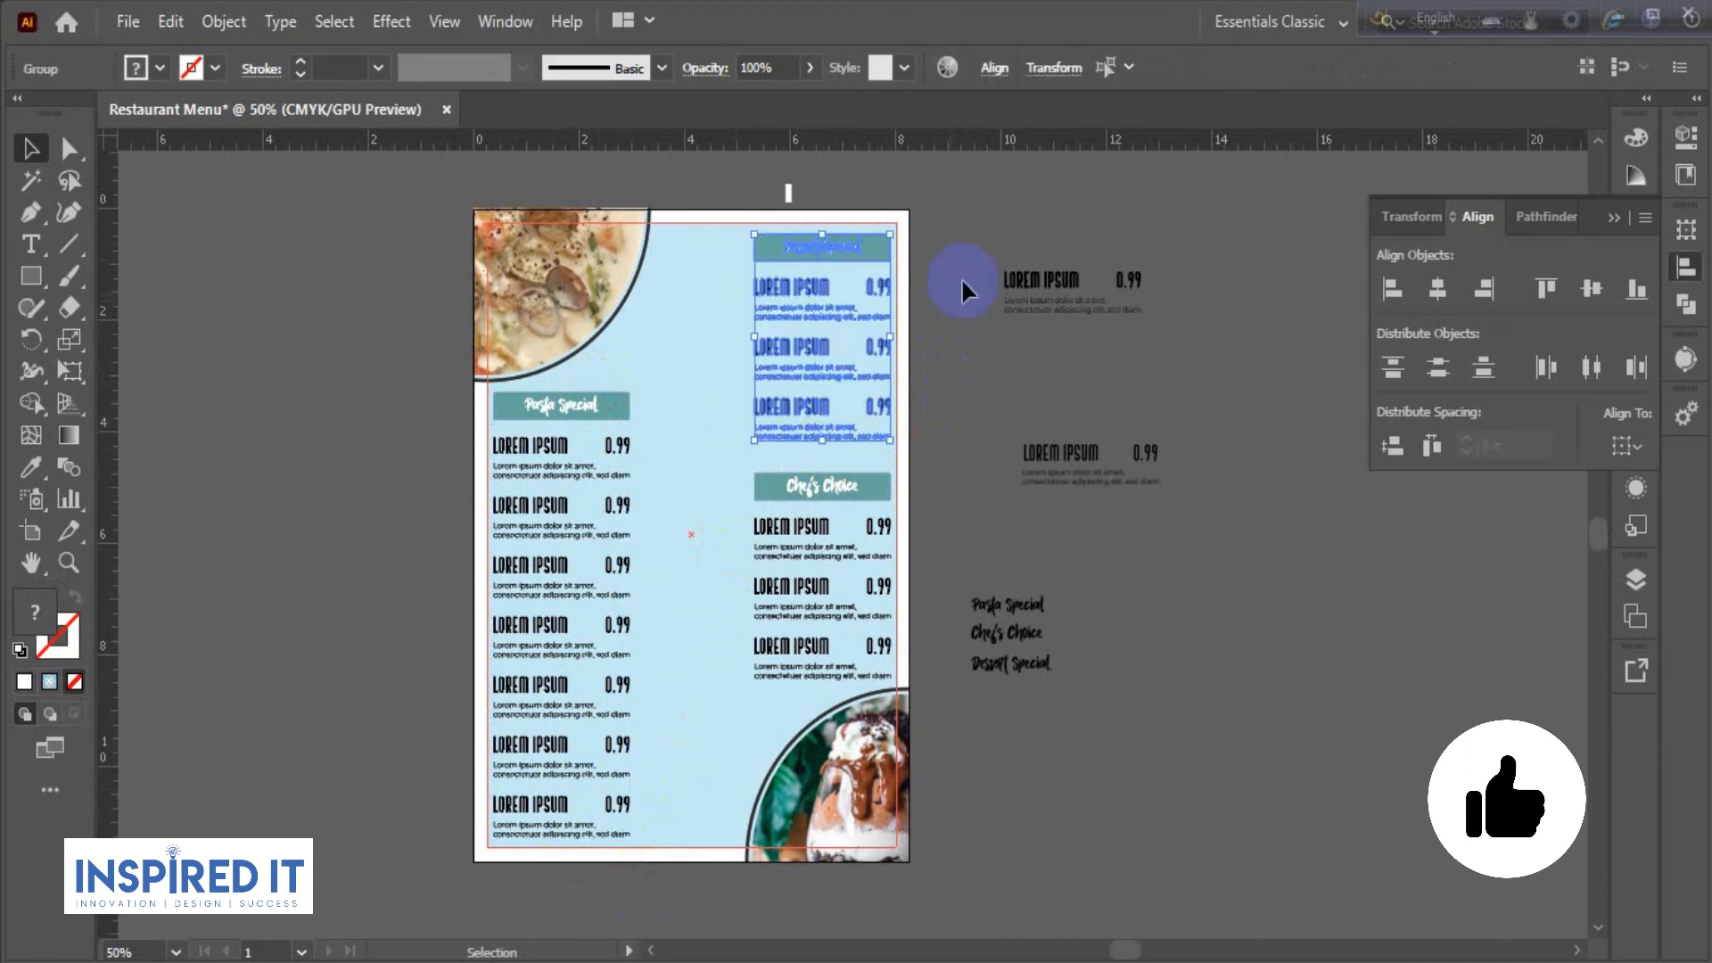
key("ctrl+g")
left_click(1003, 212)
left_click_drag(713, 486, 786, 710)
key("ctrl+g")
left_click(1206, 584)
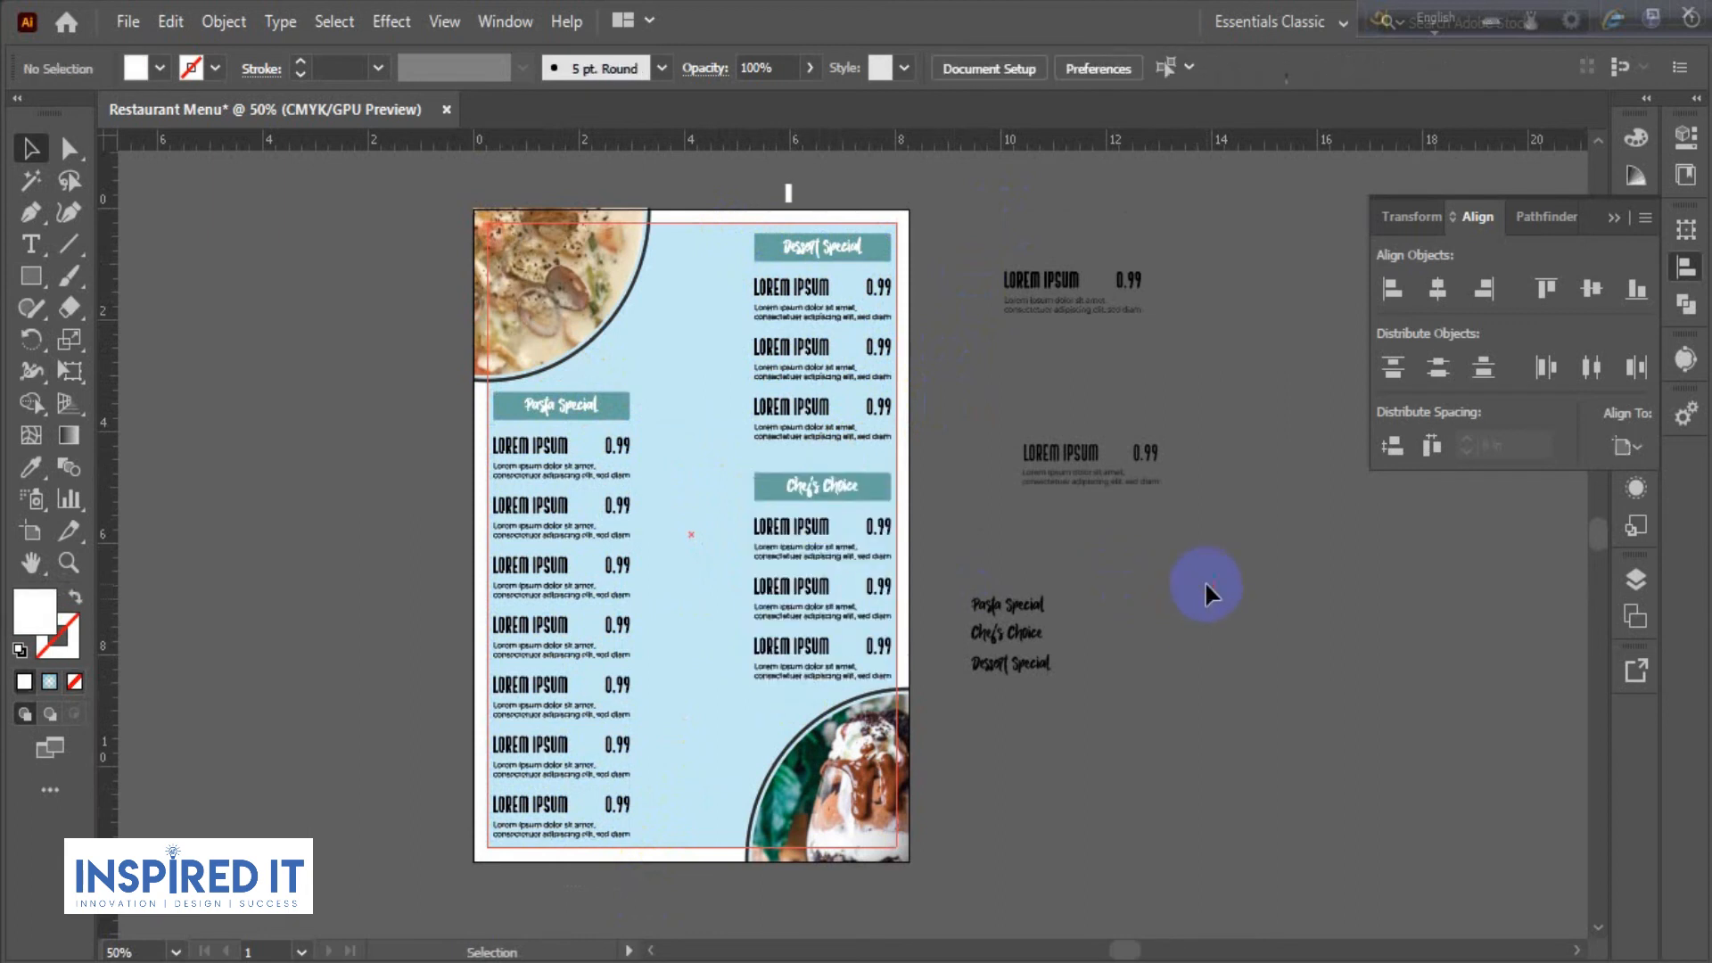
- Group the three menu sections together and center them vertically on the artboard
left_click(813, 343, "shift")
left_click(793, 528, "shift")
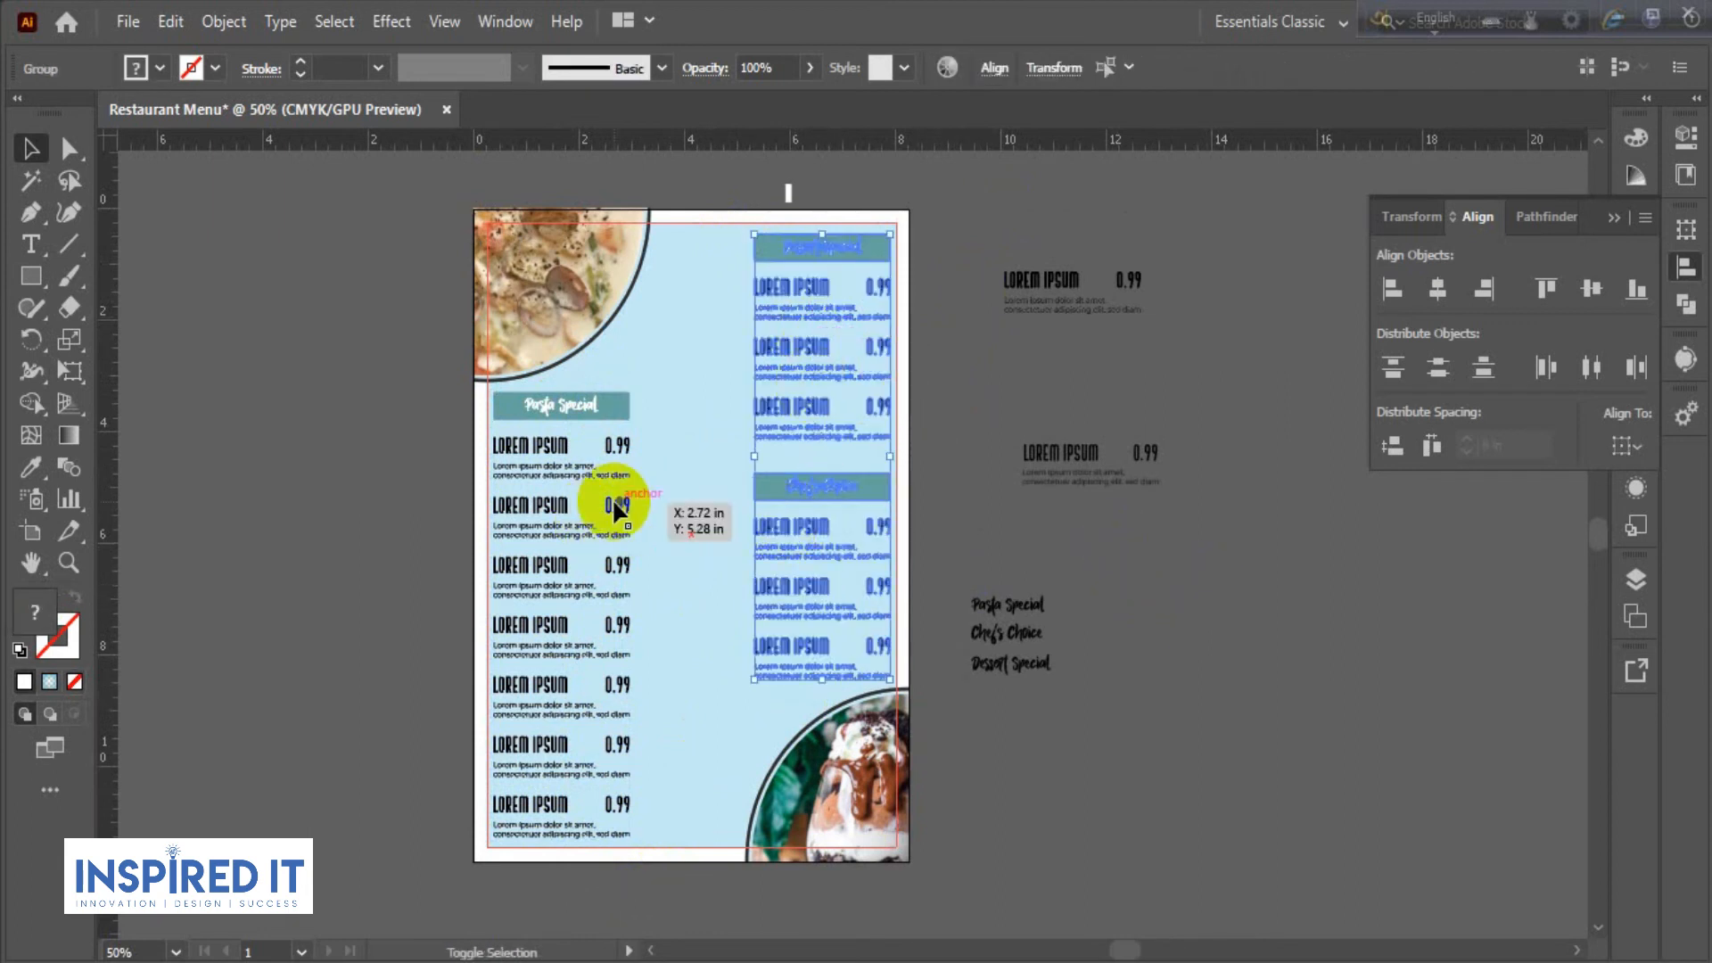
left_click(616, 505, "shift")
left_click(791, 533)
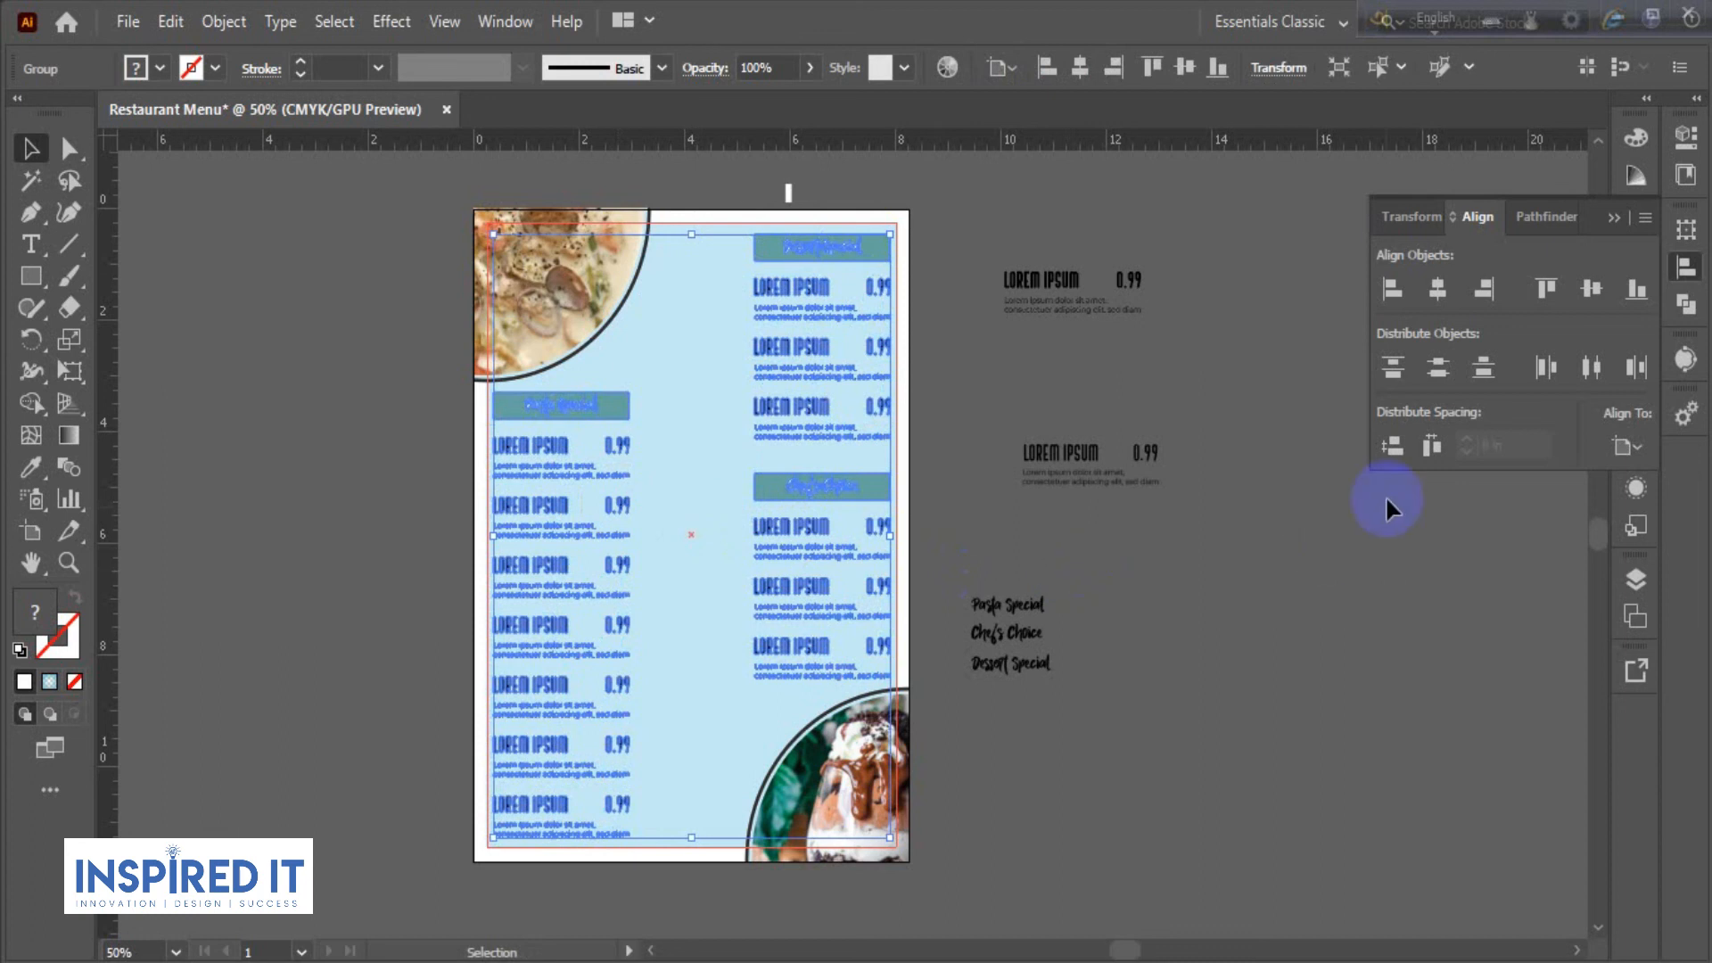
left_click(1591, 288)
left_click(1201, 601)
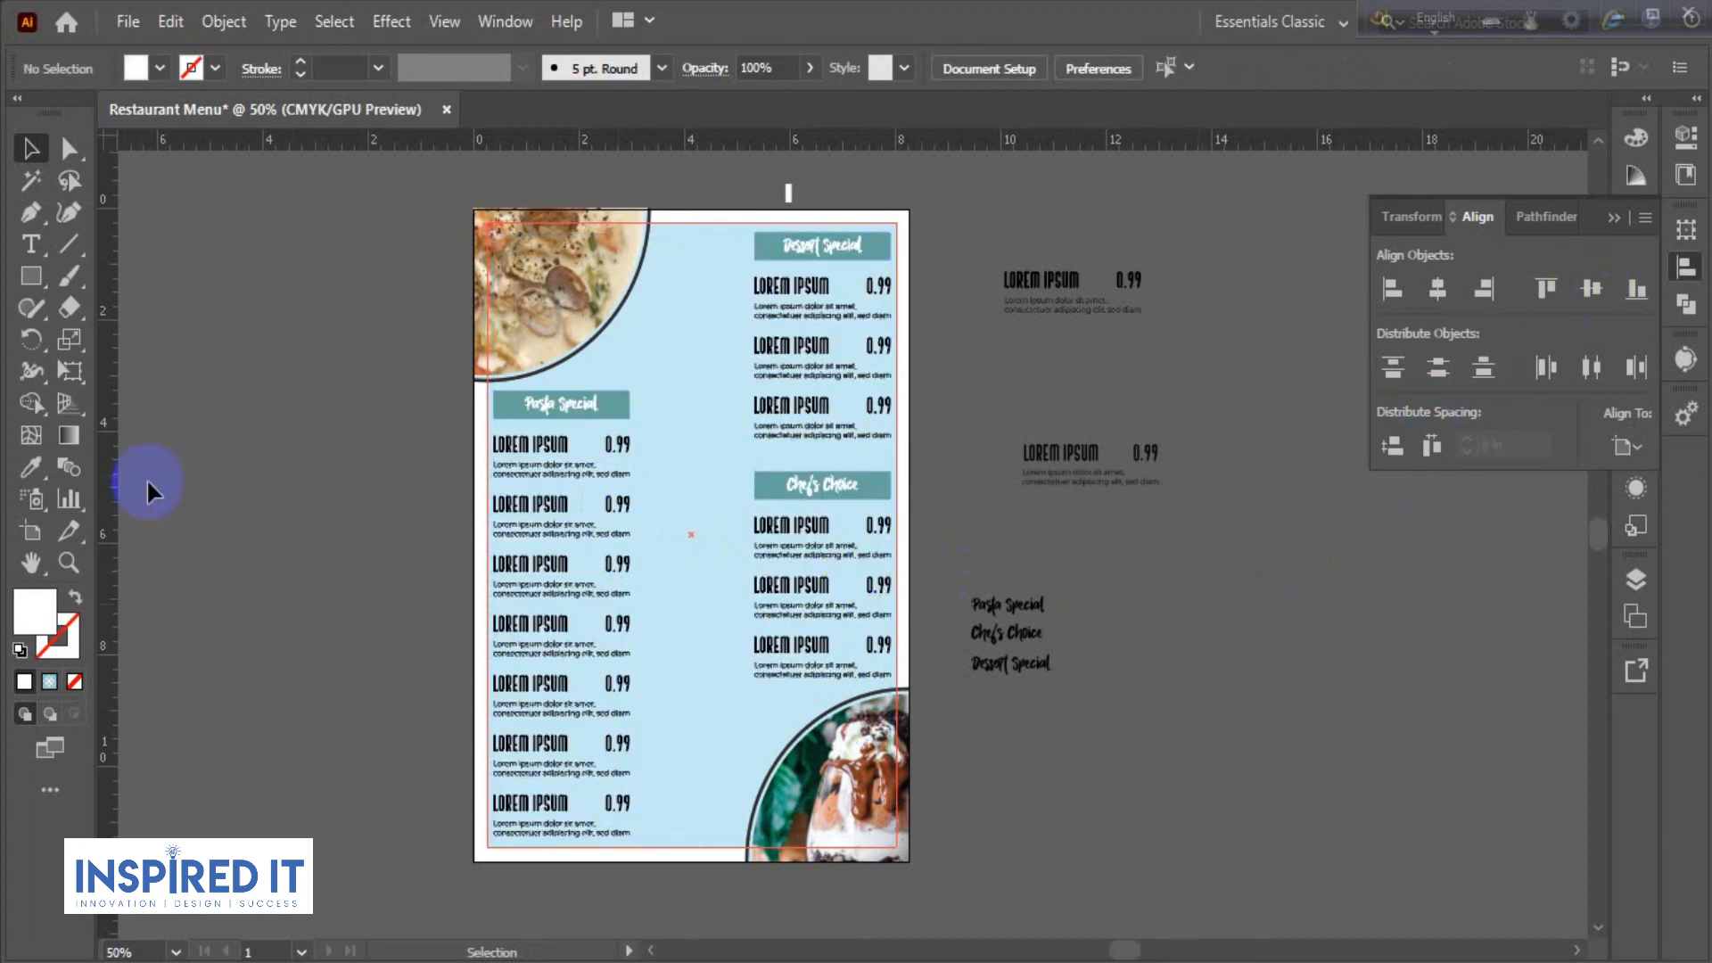
- Draw a narrow white vertical rectangle between the two menu columns, spanning from the upper margin to the lower margin
left_click(31, 276)
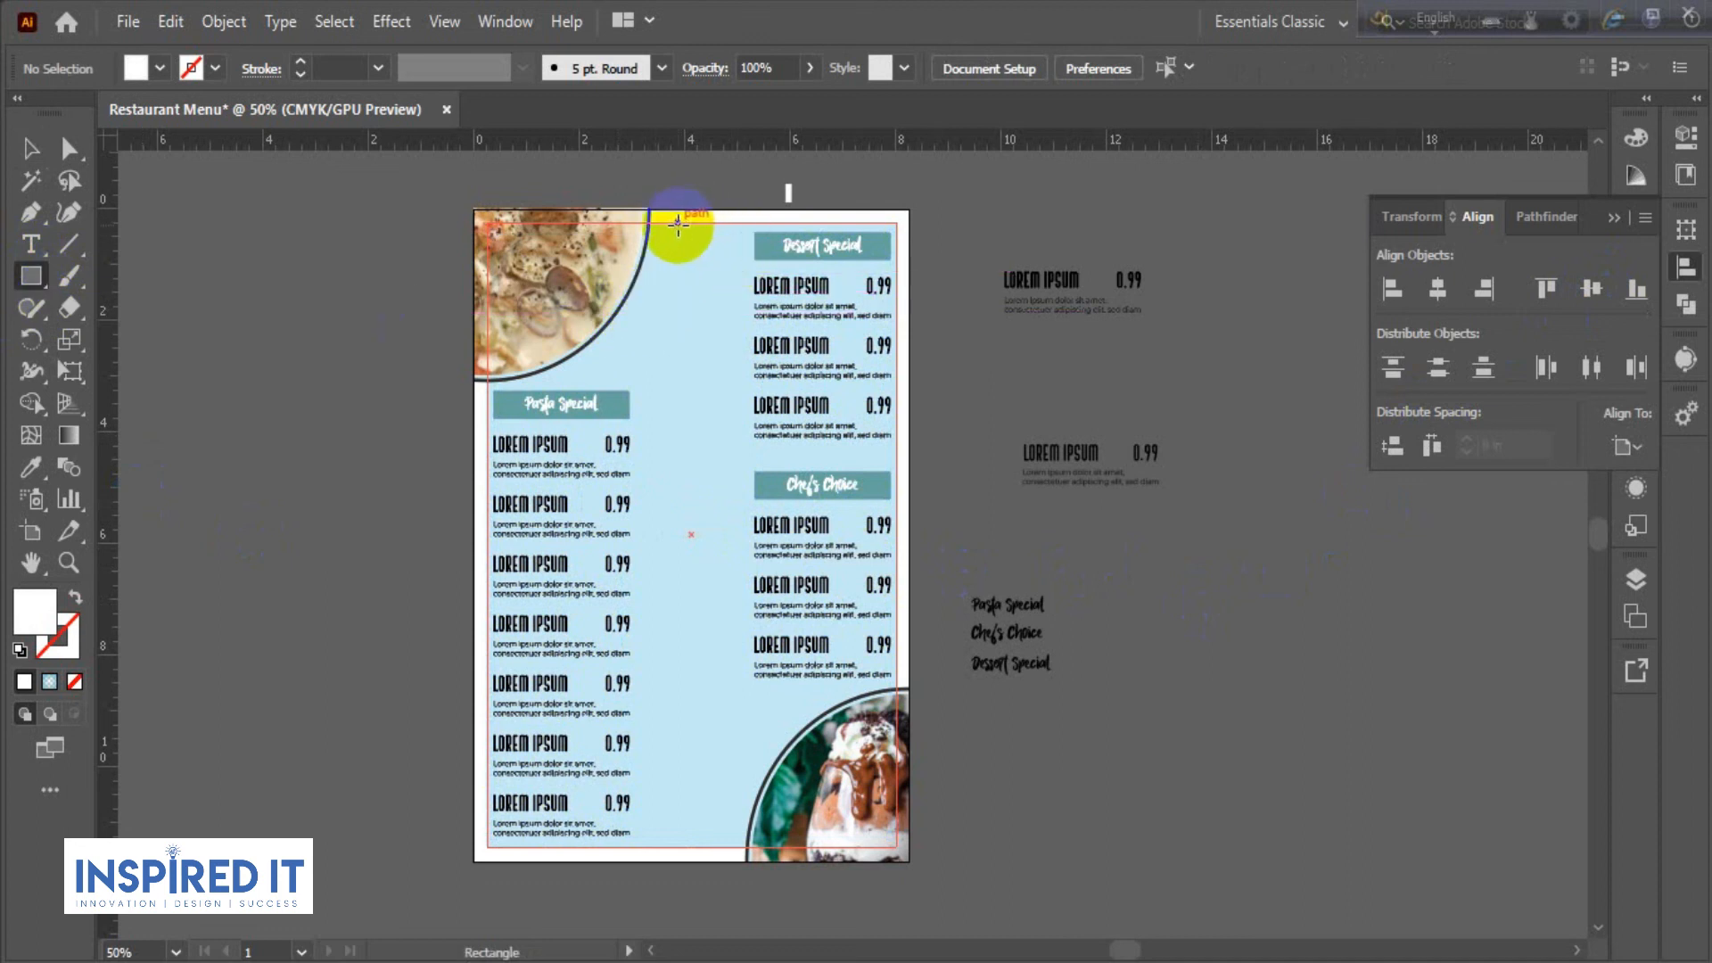
left_click_drag(681, 223, 717, 848)
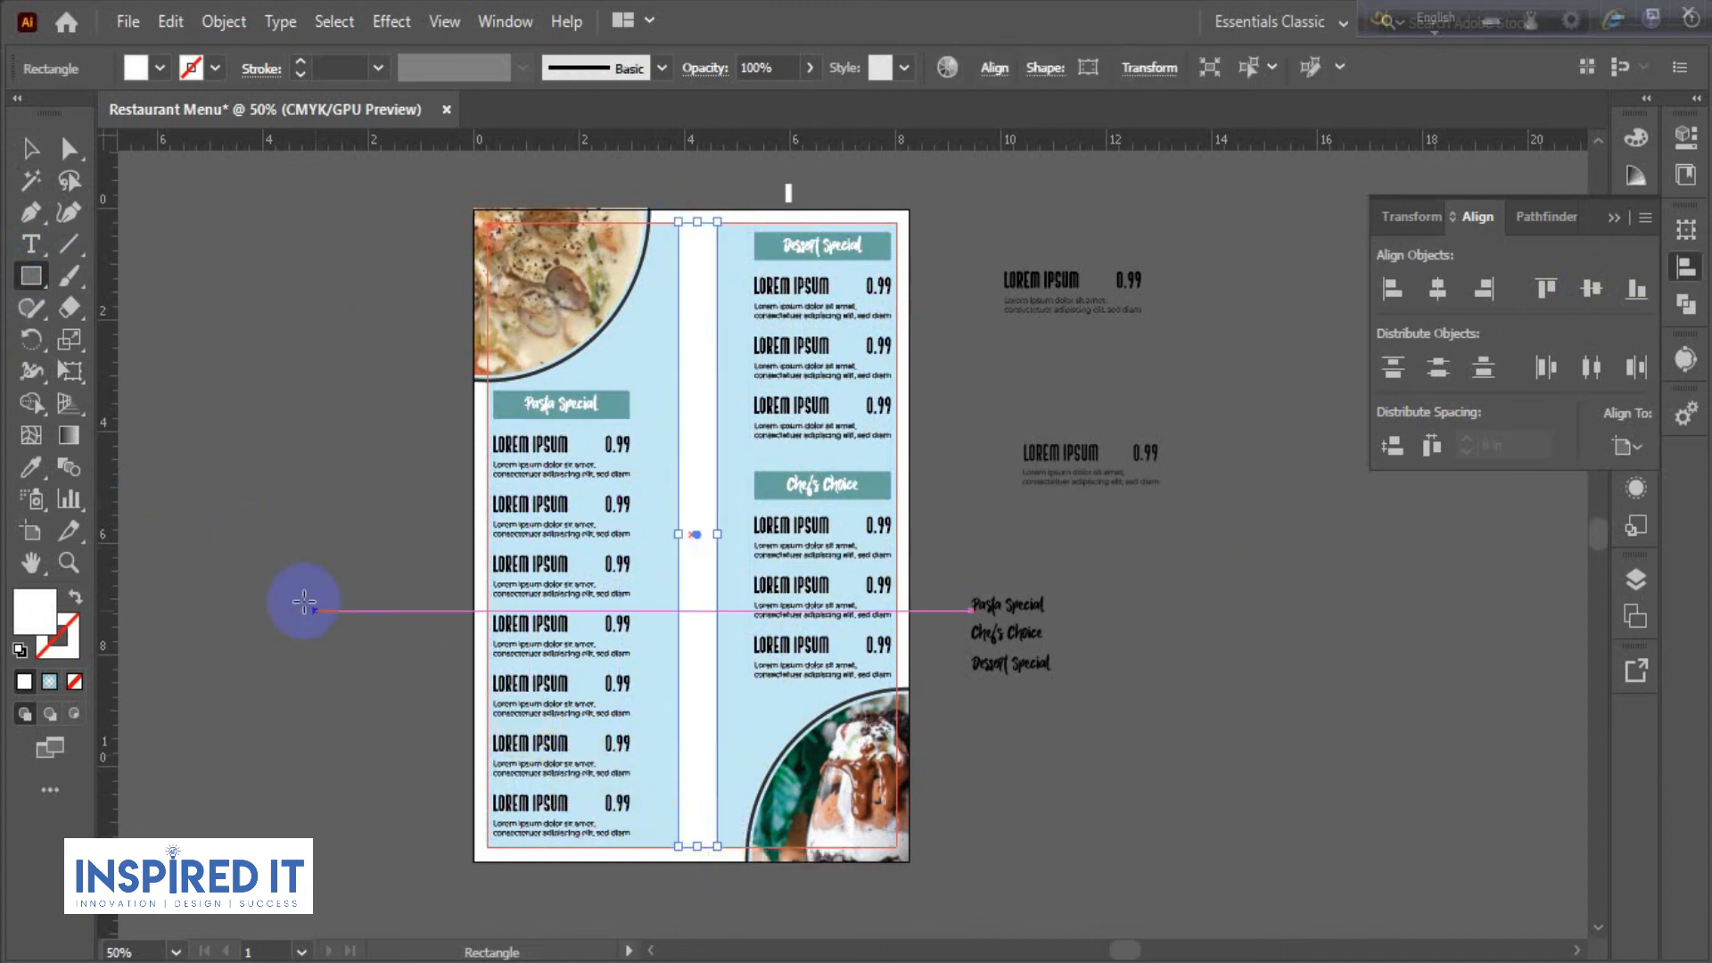
left_click(31, 148)
left_click(252, 264)
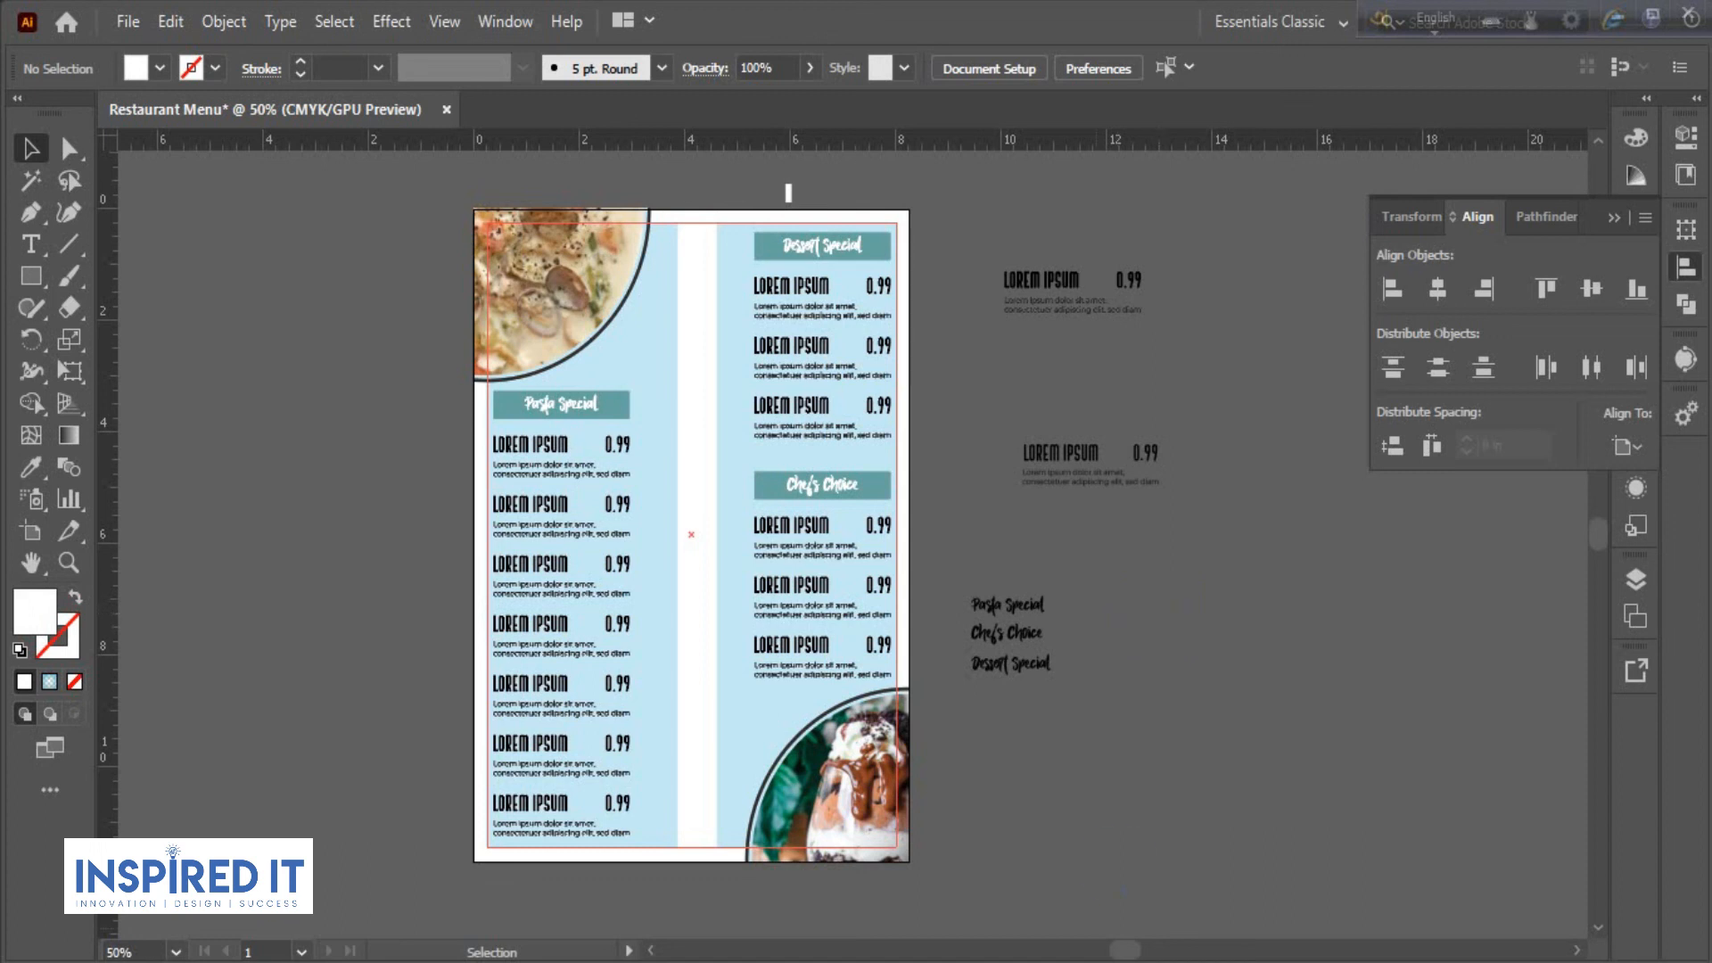
- Center the white vertical divider rectangle horizontally on the artboard
scroll(1100, 737, "down", 2)
scroll(903, 689, "up", 3)
left_click_drag(1276, 741, 1061, 530)
scroll(1138, 655, "down", 1)
left_click_drag(1138, 655, 1035, 700)
left_click(682, 509)
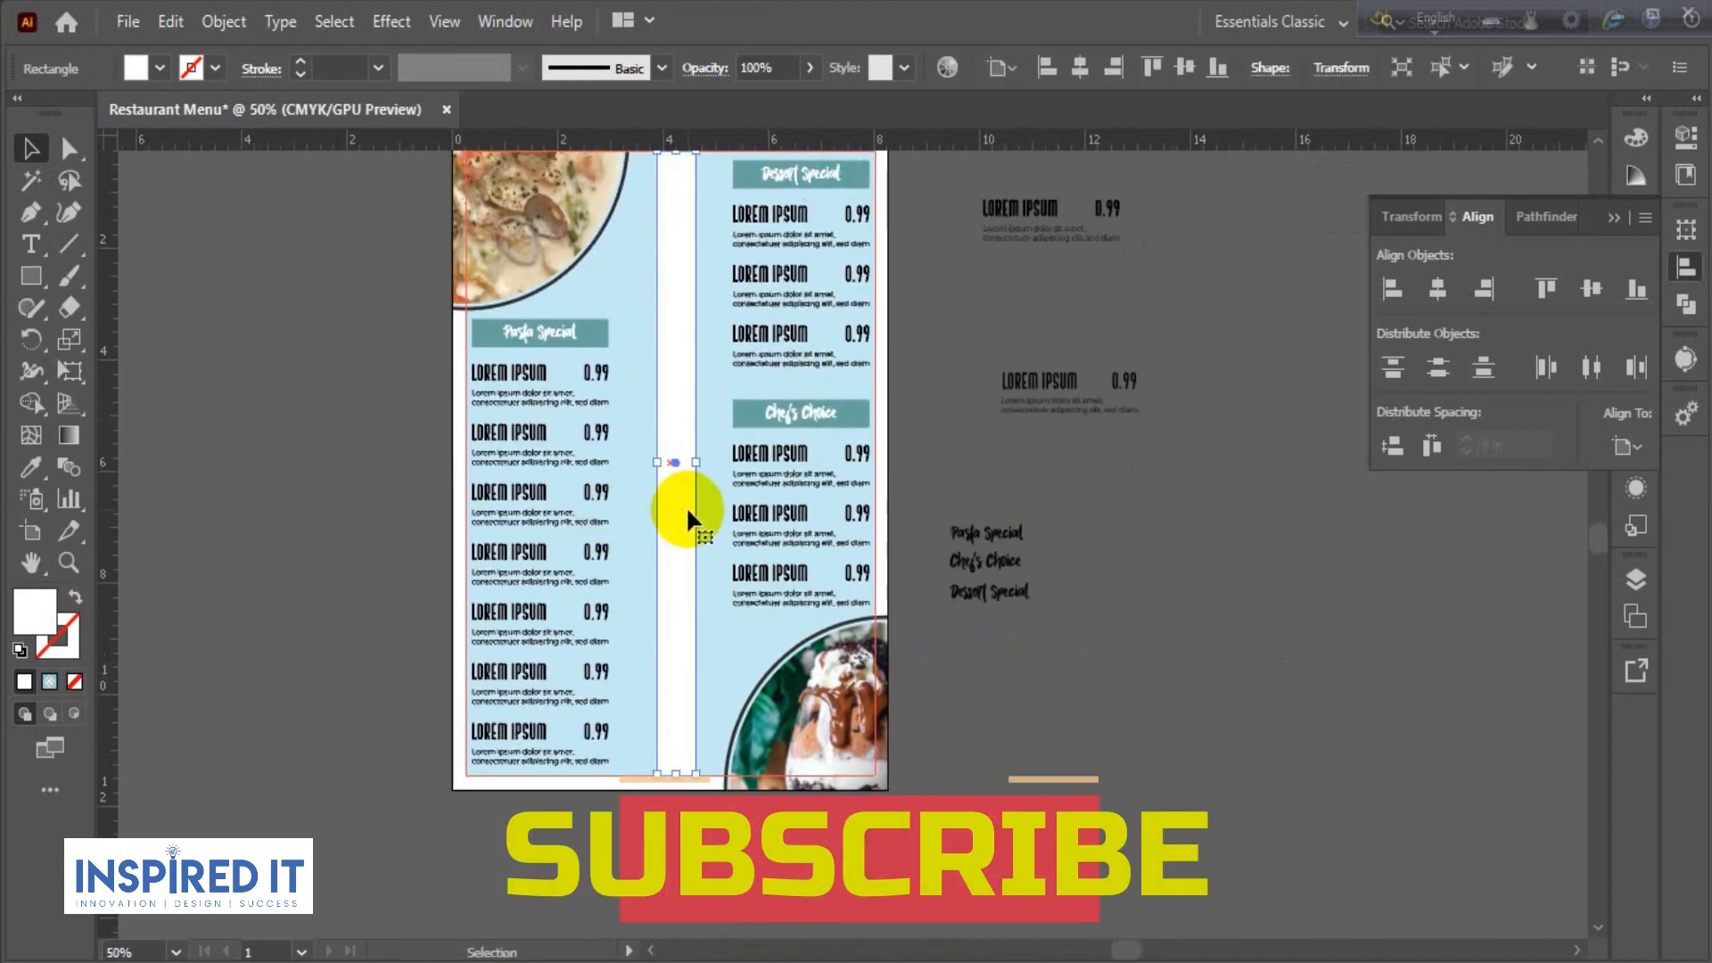
left_click(1438, 288)
left_click(1201, 526)
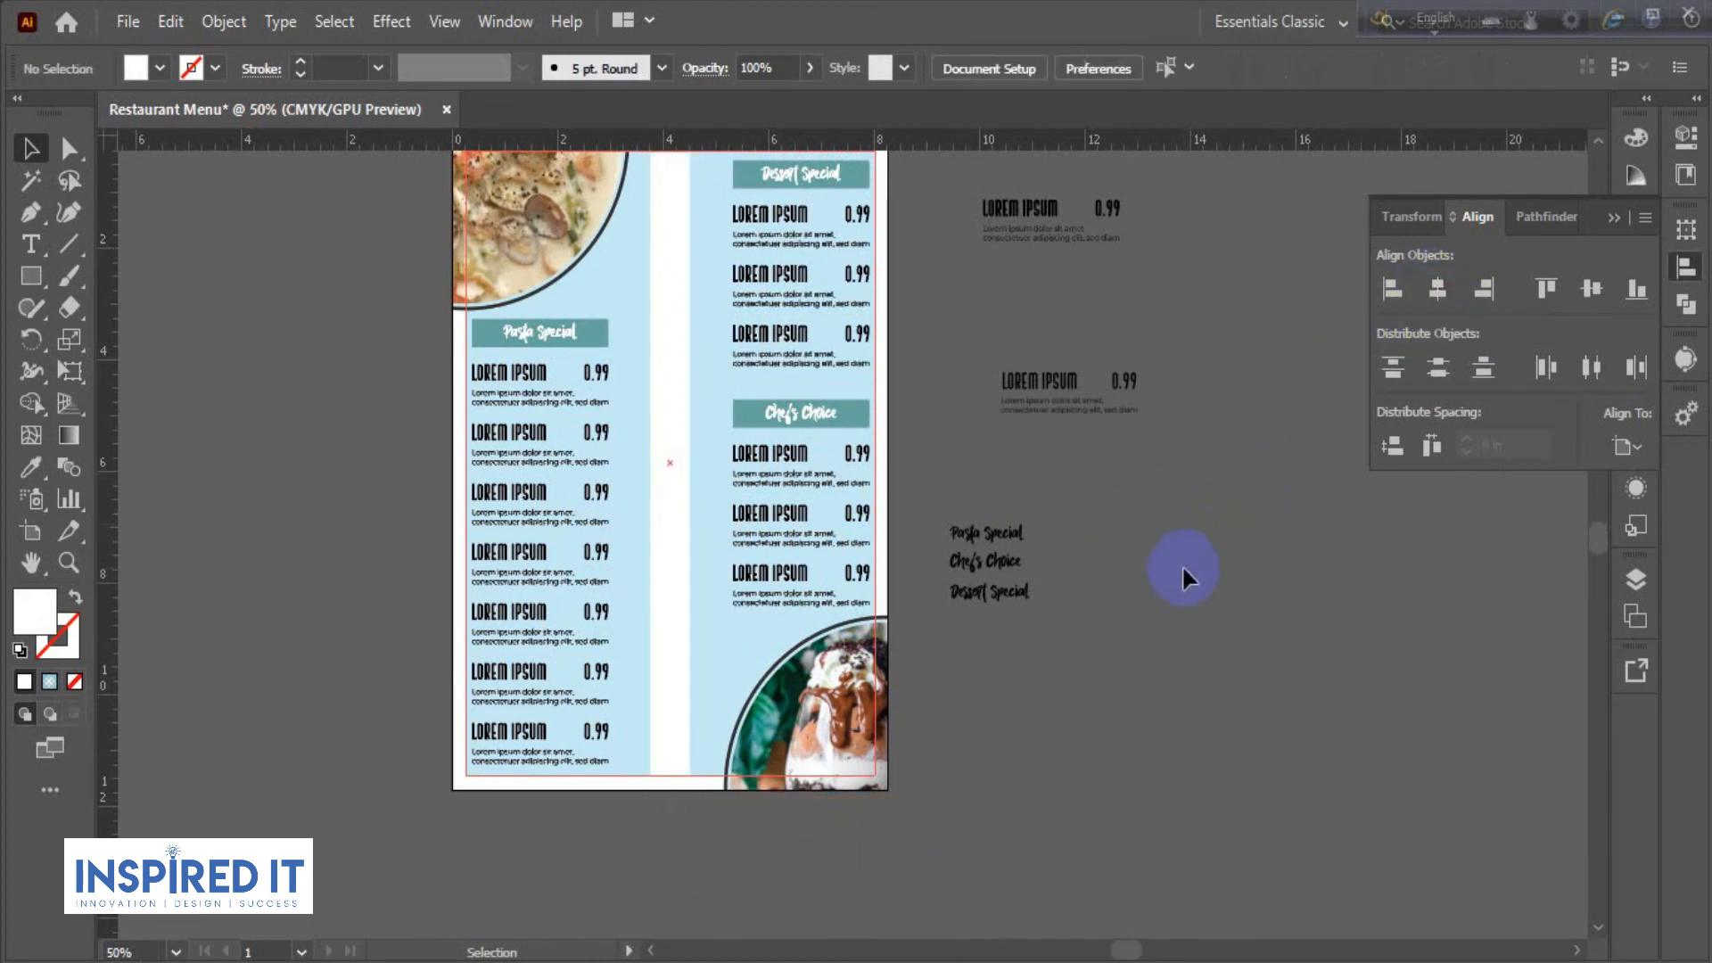
- Center the grouped menu sections horizontally on the artboard
scroll(1180, 565, "up", 2)
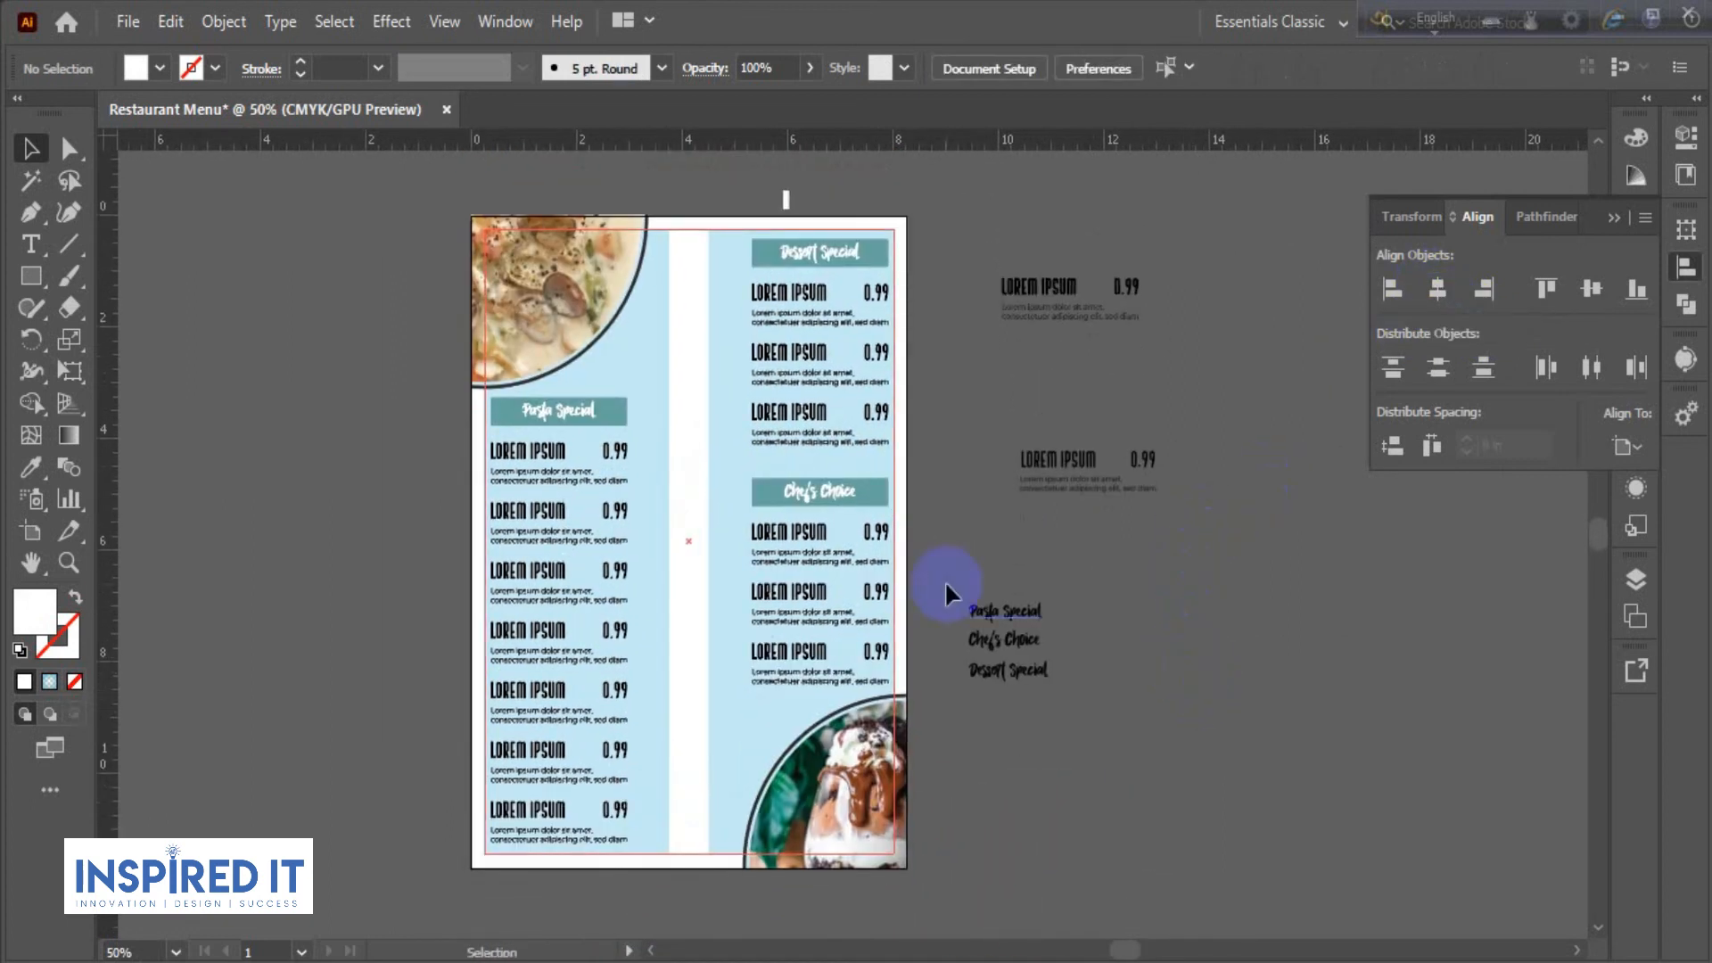
left_click(802, 490)
left_click(1437, 288)
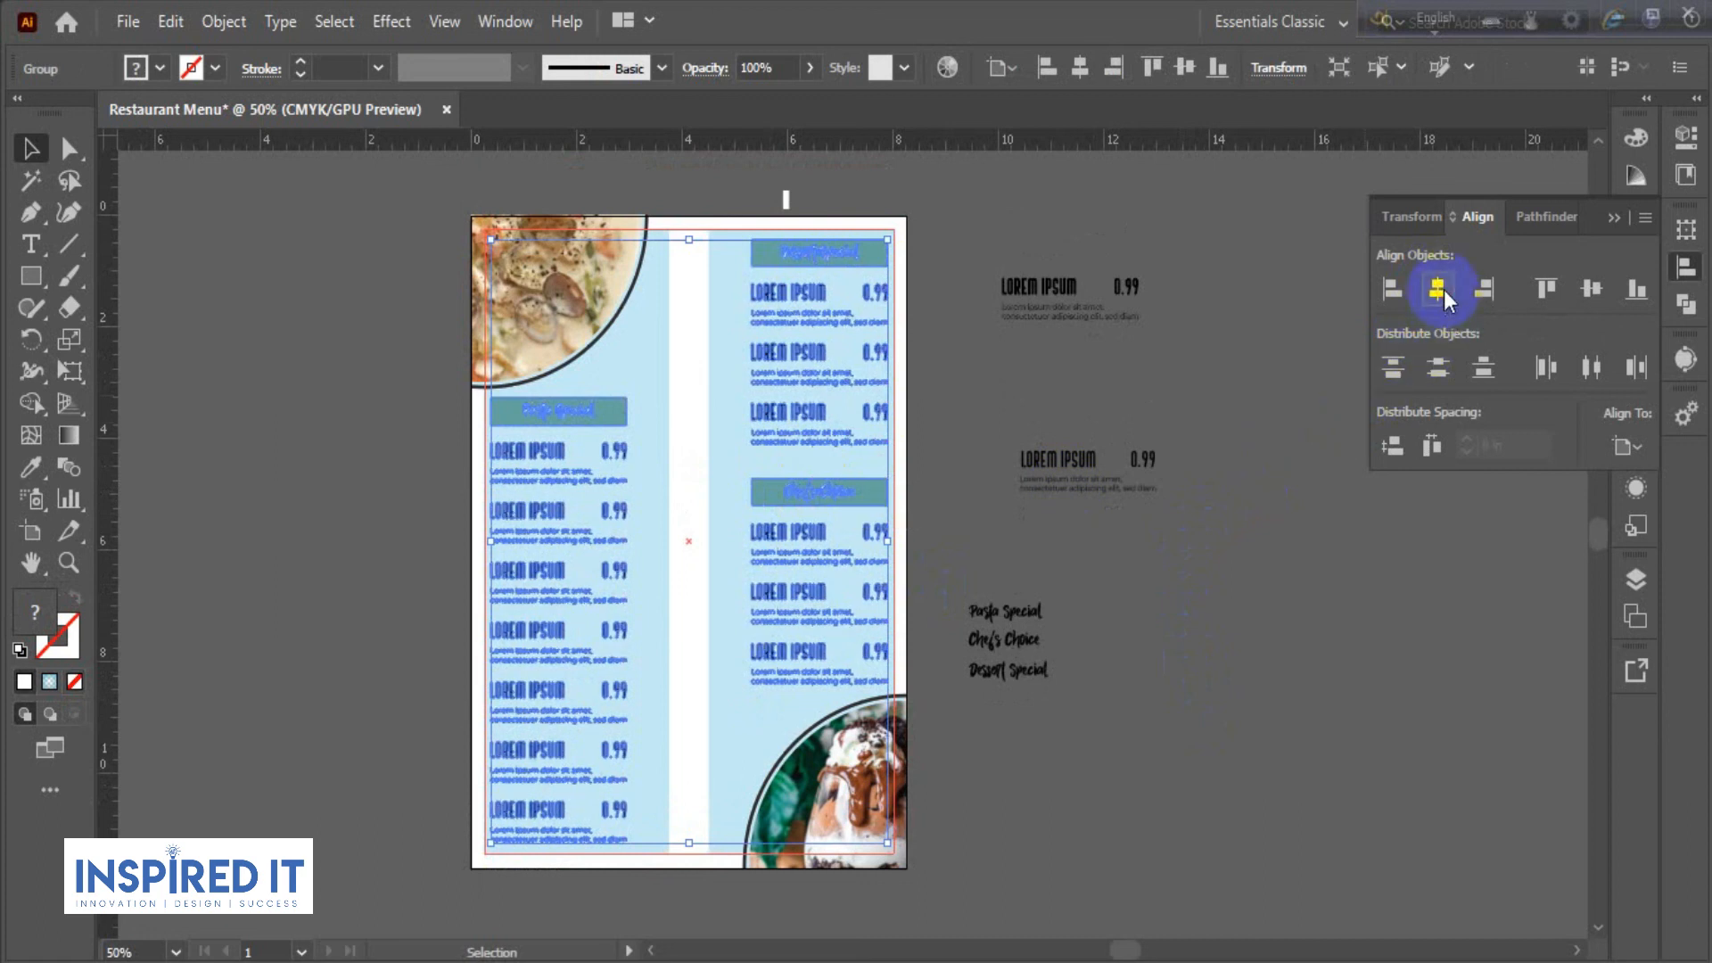
left_click(1370, 600)
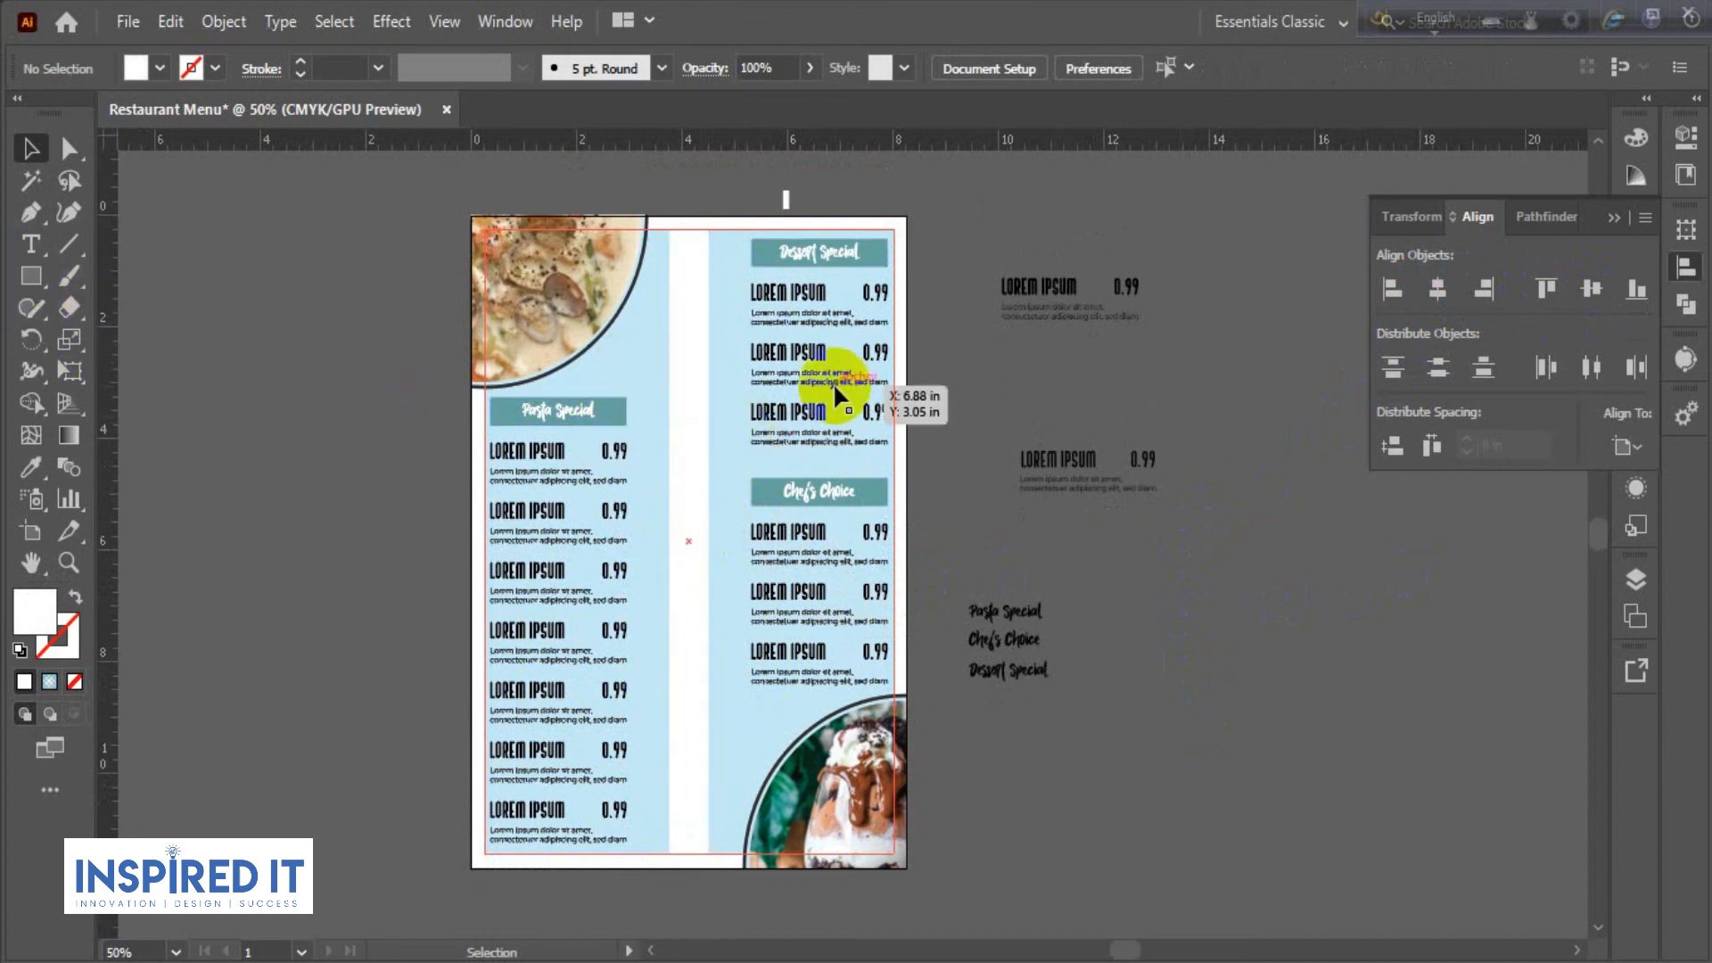
- Duplicate the white divider in place, narrow the copy evenly from both sides, and fill it with the dark colour sampled from the item description text
left_click(694, 393)
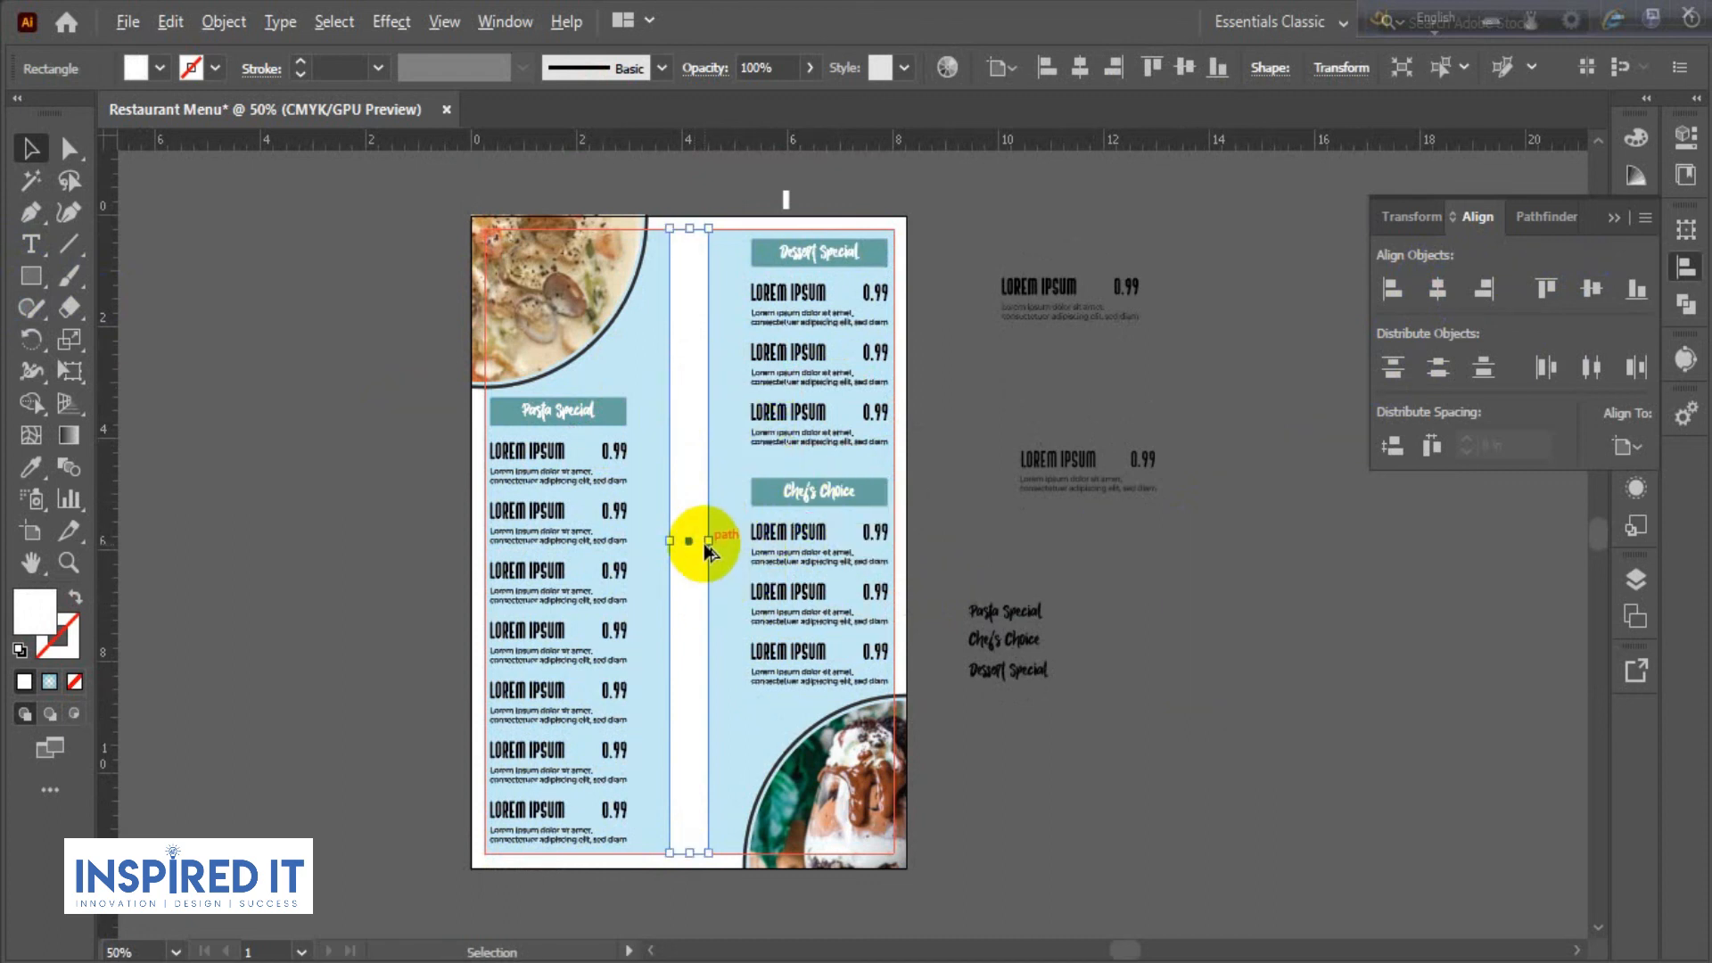
scroll(704, 545, "up", 3)
left_click_drag(718, 534, 697, 534)
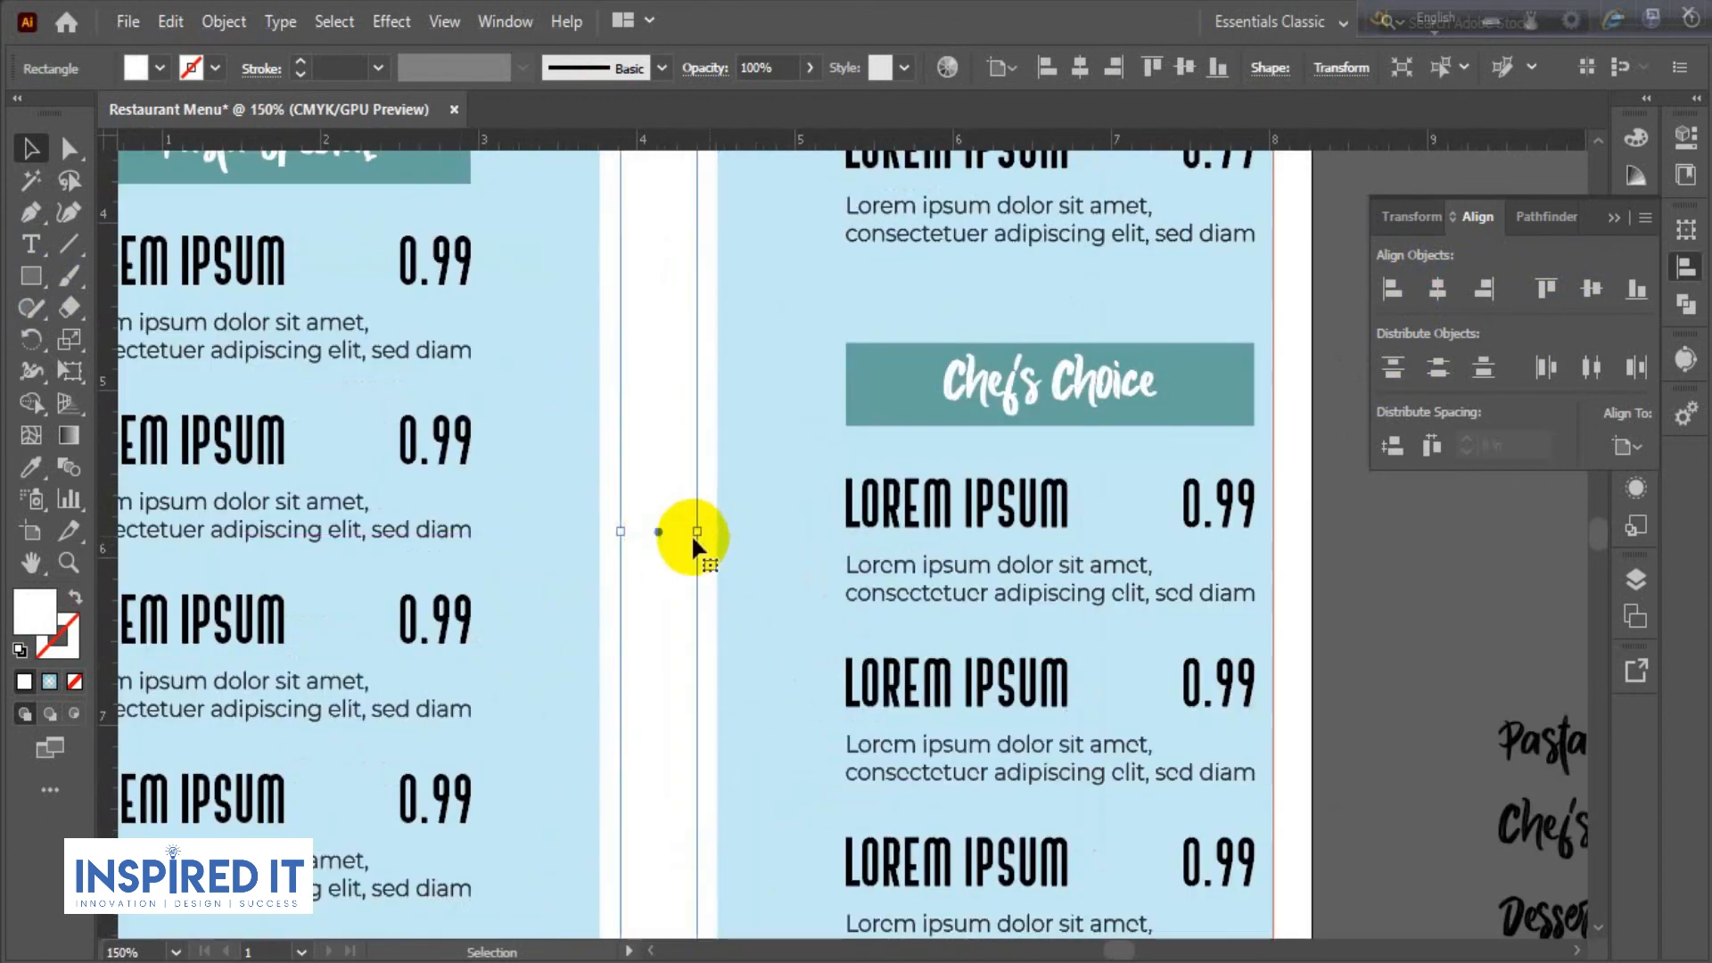
left_click(36, 468)
left_click(290, 499)
left_click(31, 149)
key("ctrl+minus")
key("ctrl+minus")
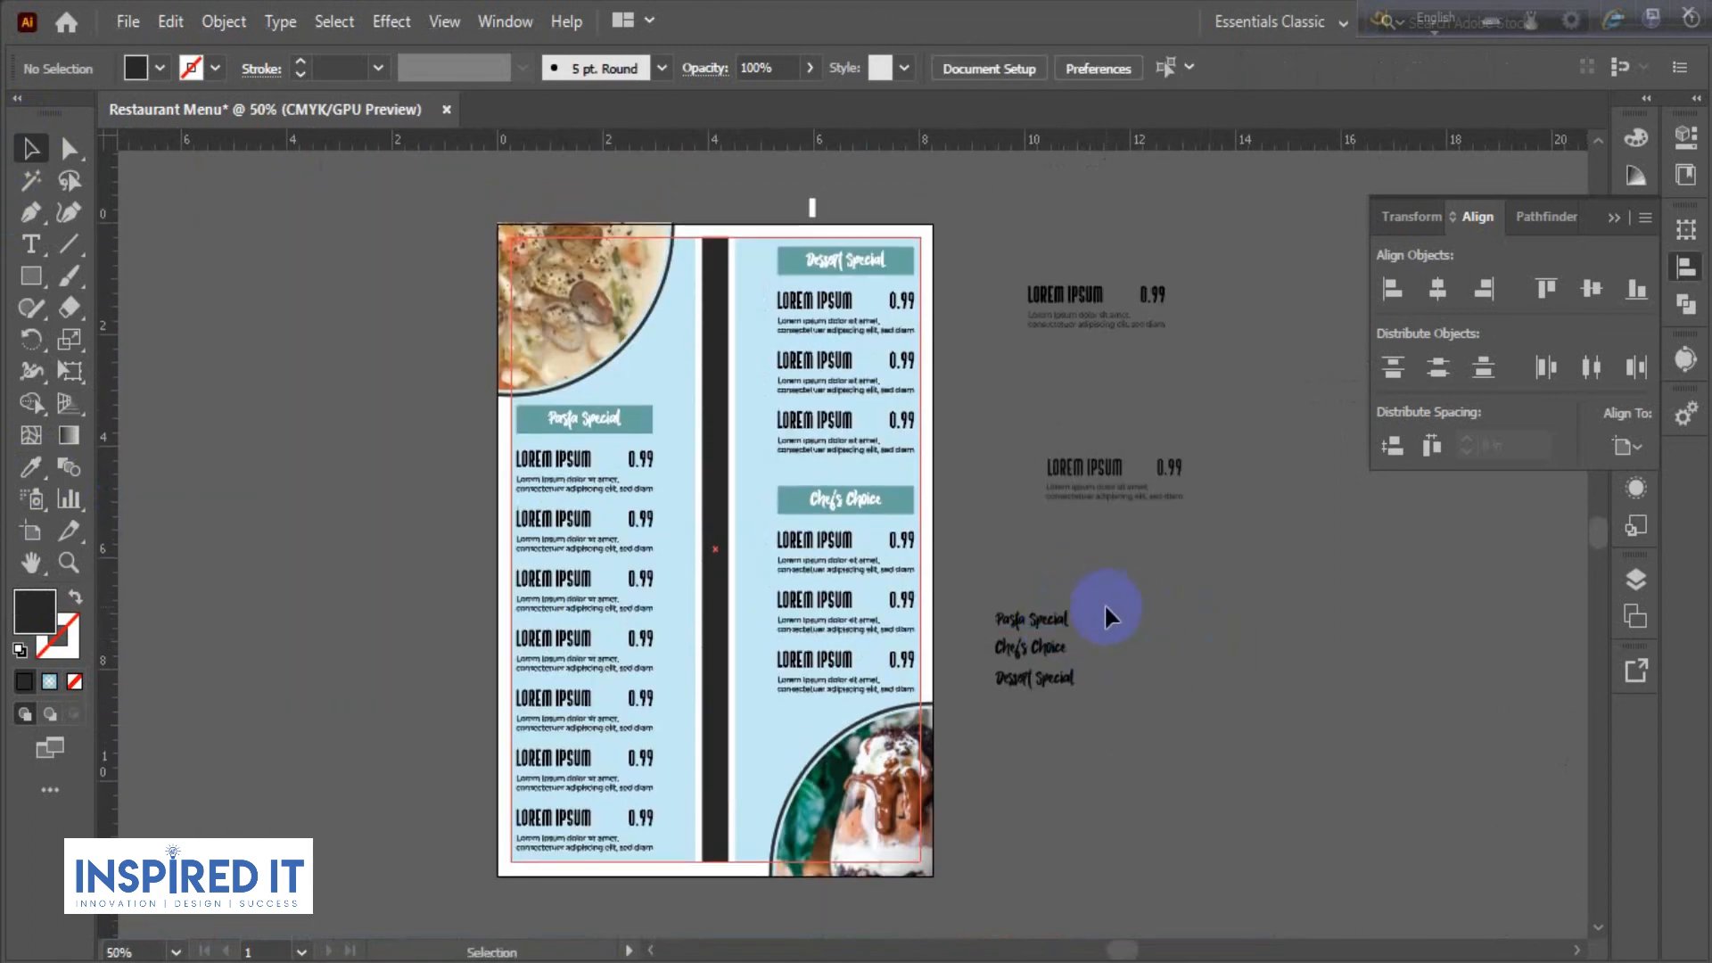
- Widen the dark divider strip slightly and evenly on both sides, leaving thin white borders along its edges
scroll(751, 538, "up", 3)
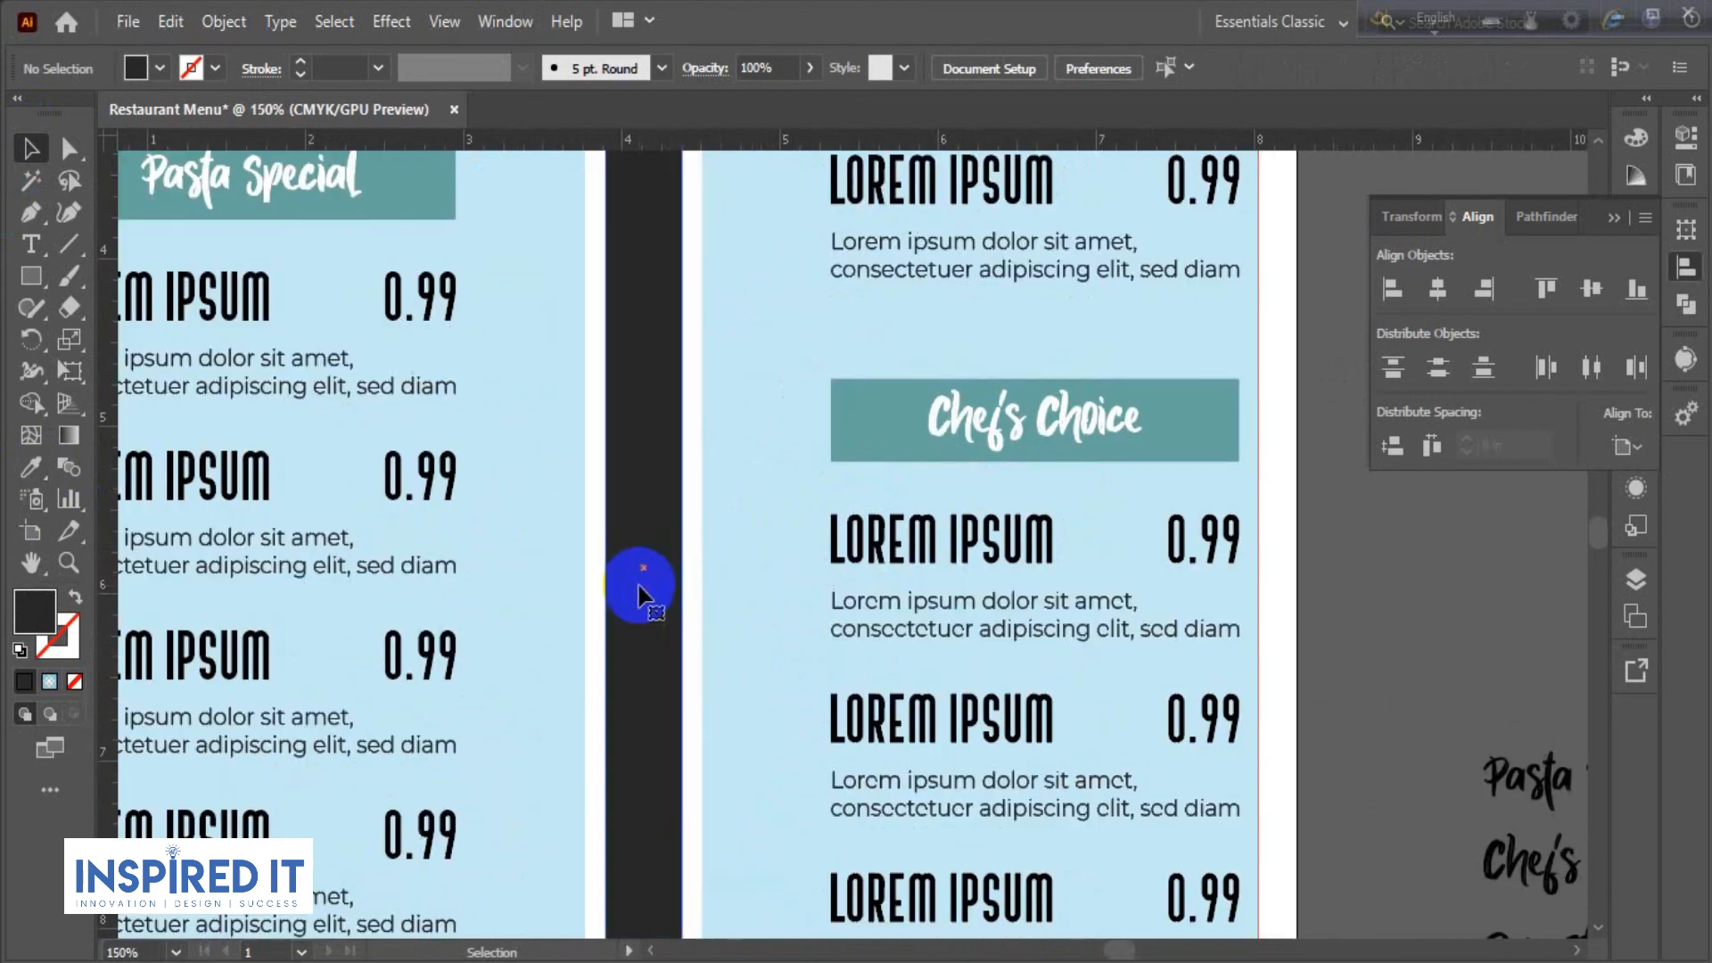
left_click(640, 592)
left_click_drag(684, 568, 692, 568)
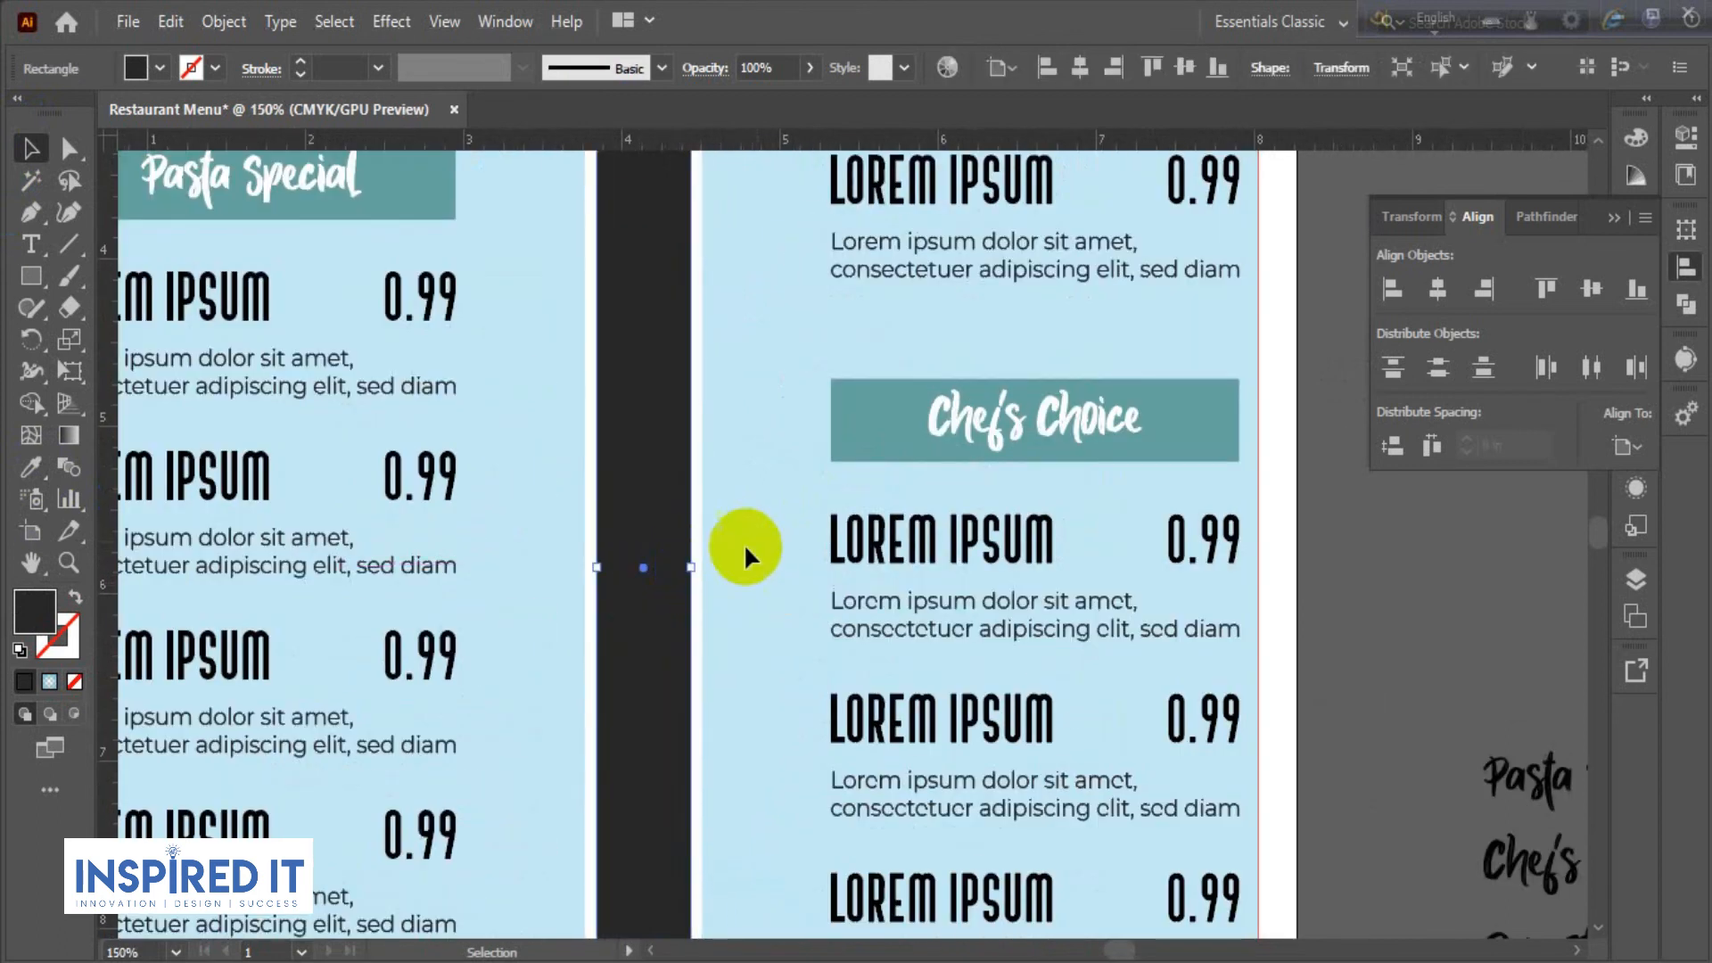
left_click(746, 547)
scroll(770, 531, "down", 3)
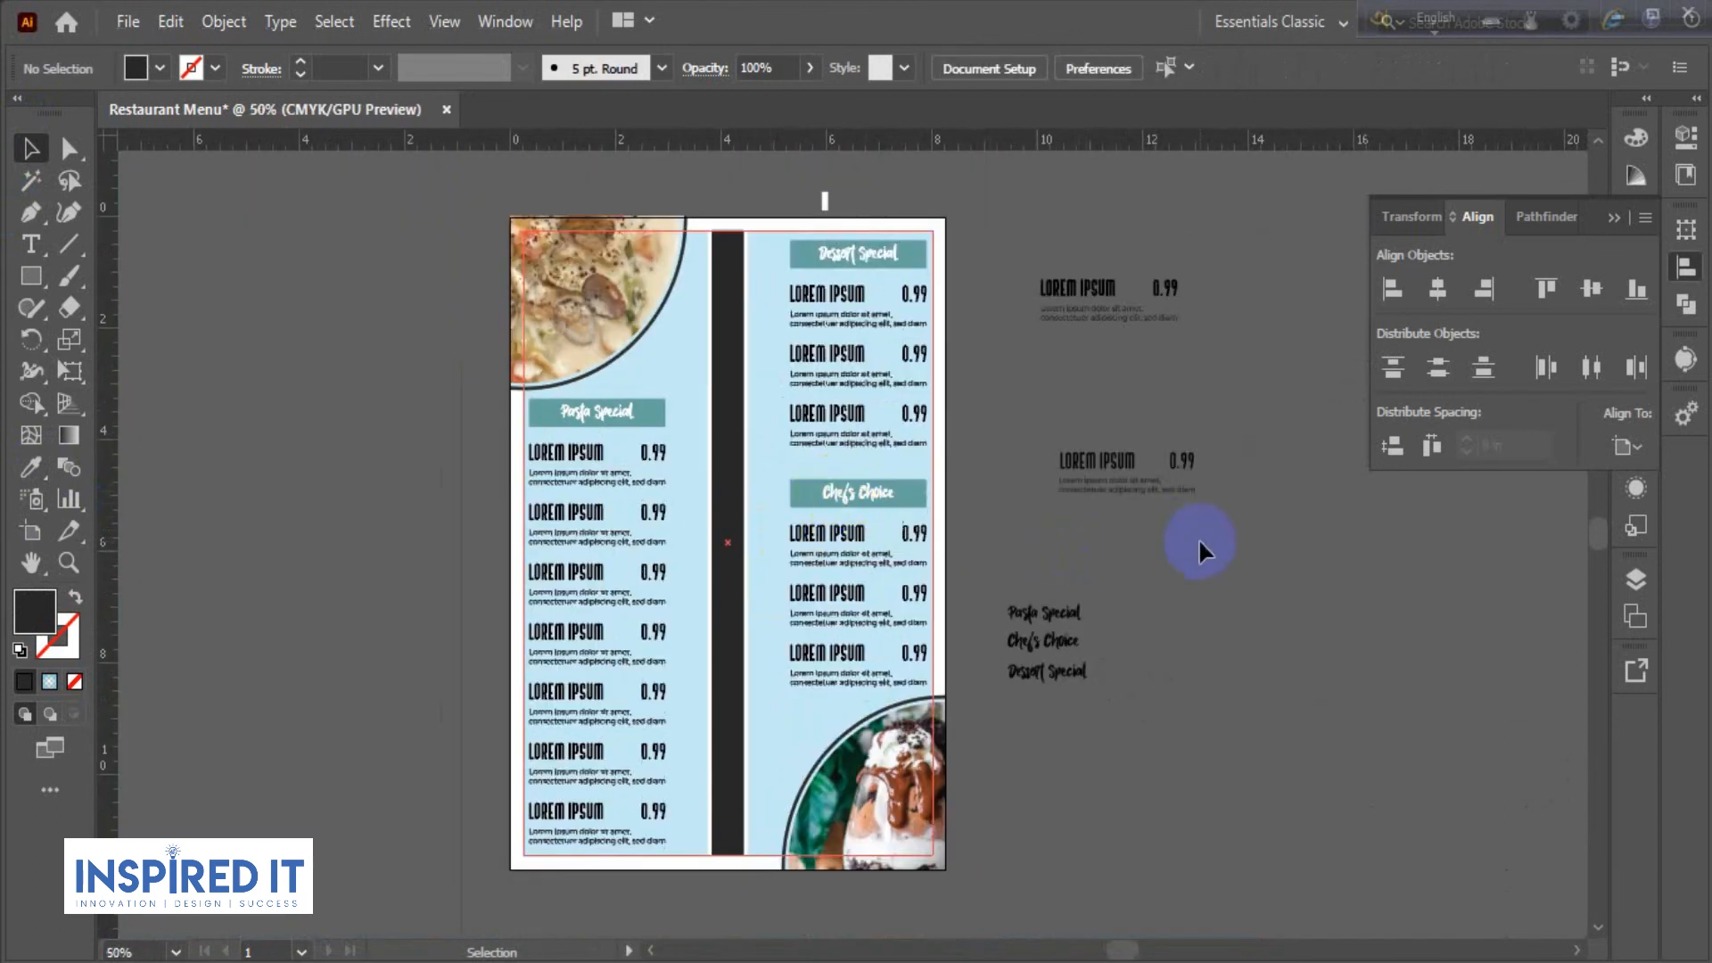
- Save a copy of the document to the Desktop as the Adobe Illustrator file Restaurant Menu copy.ai
left_click_drag(1198, 540, 1114, 541)
key("alt")
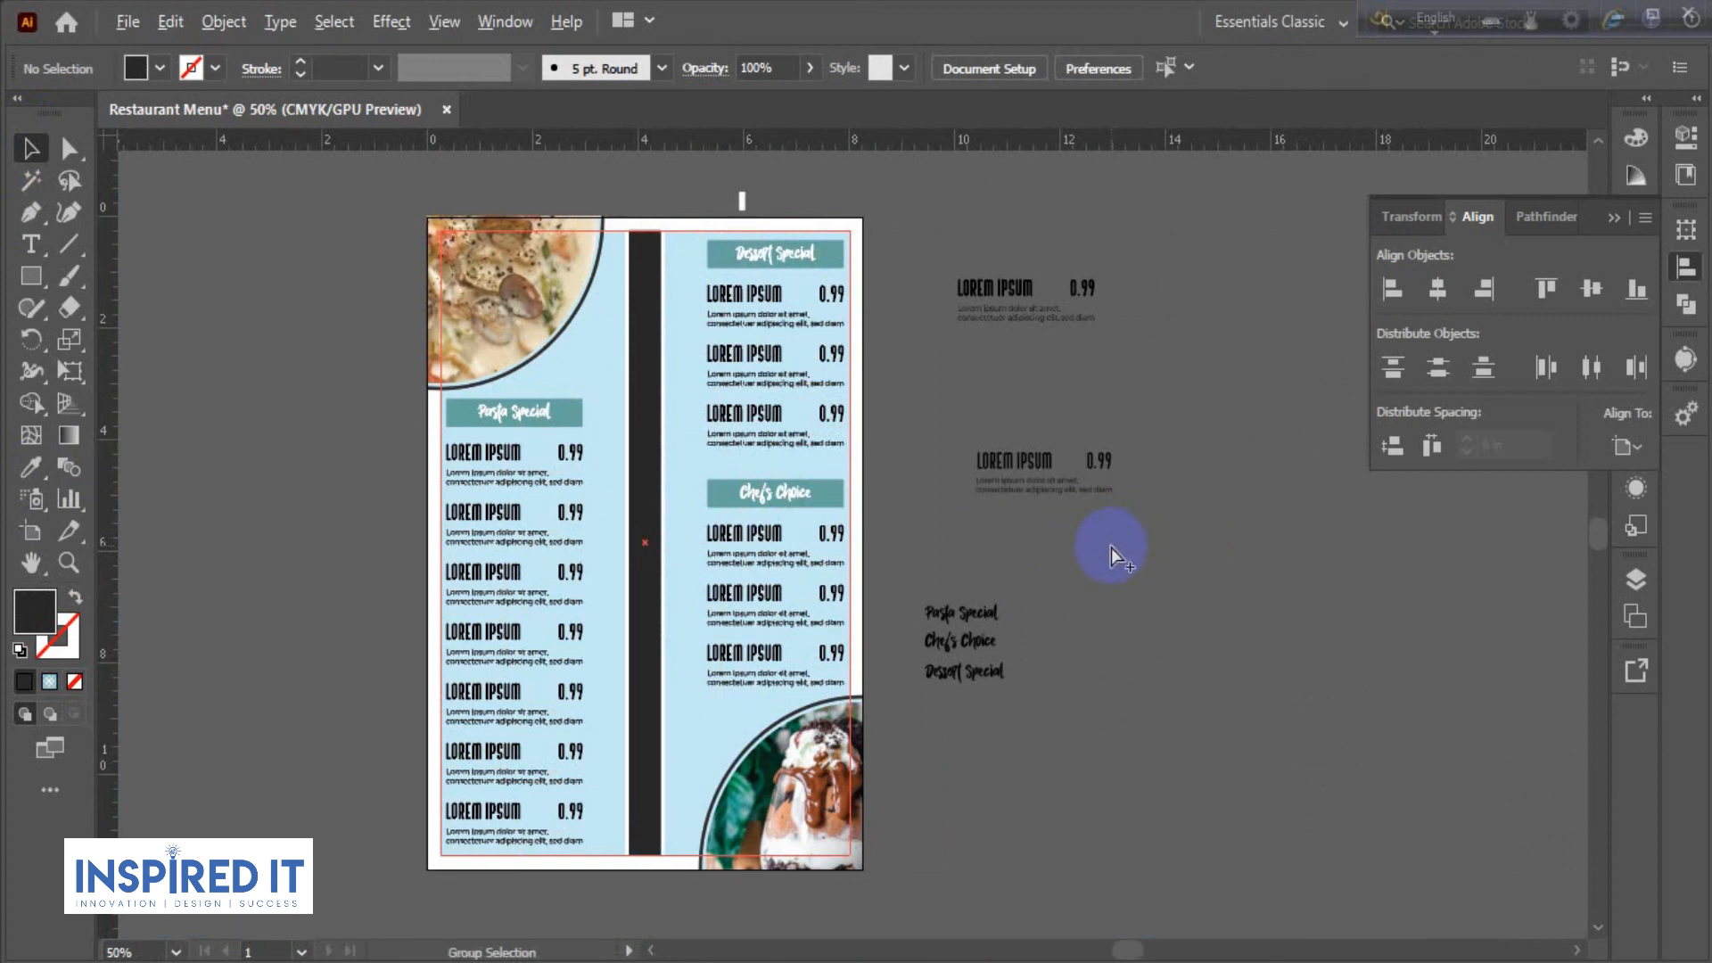
key("ctrl+alt+s")
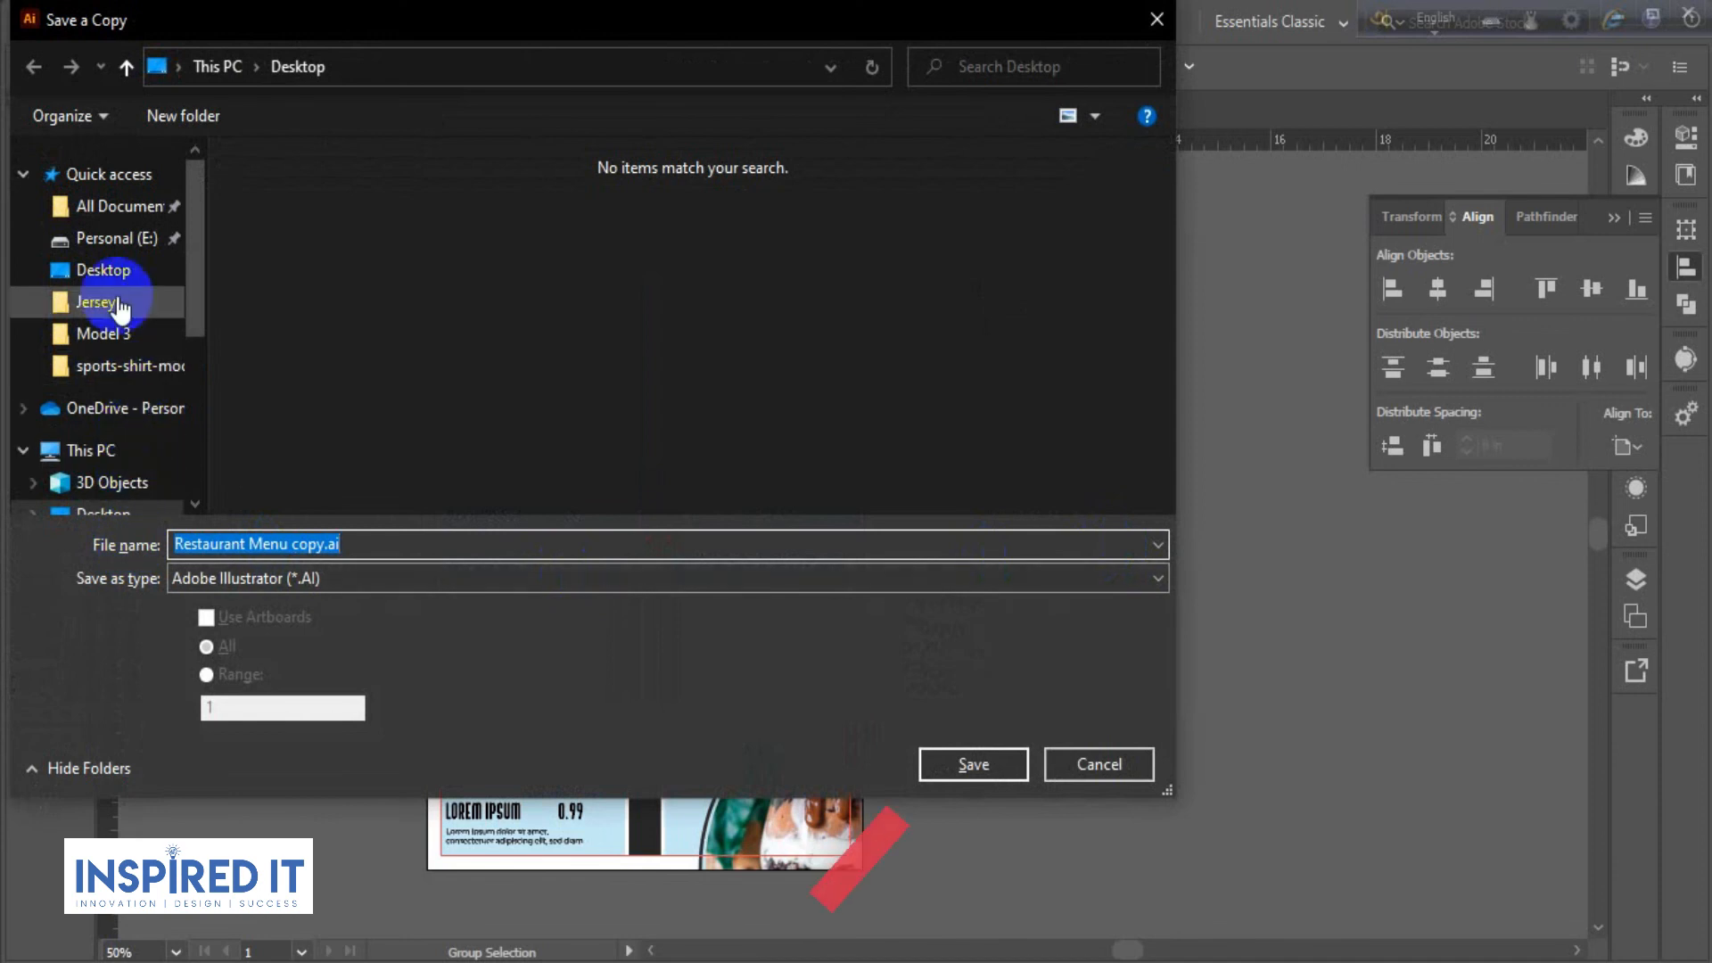
left_click(116, 238)
left_click(111, 270)
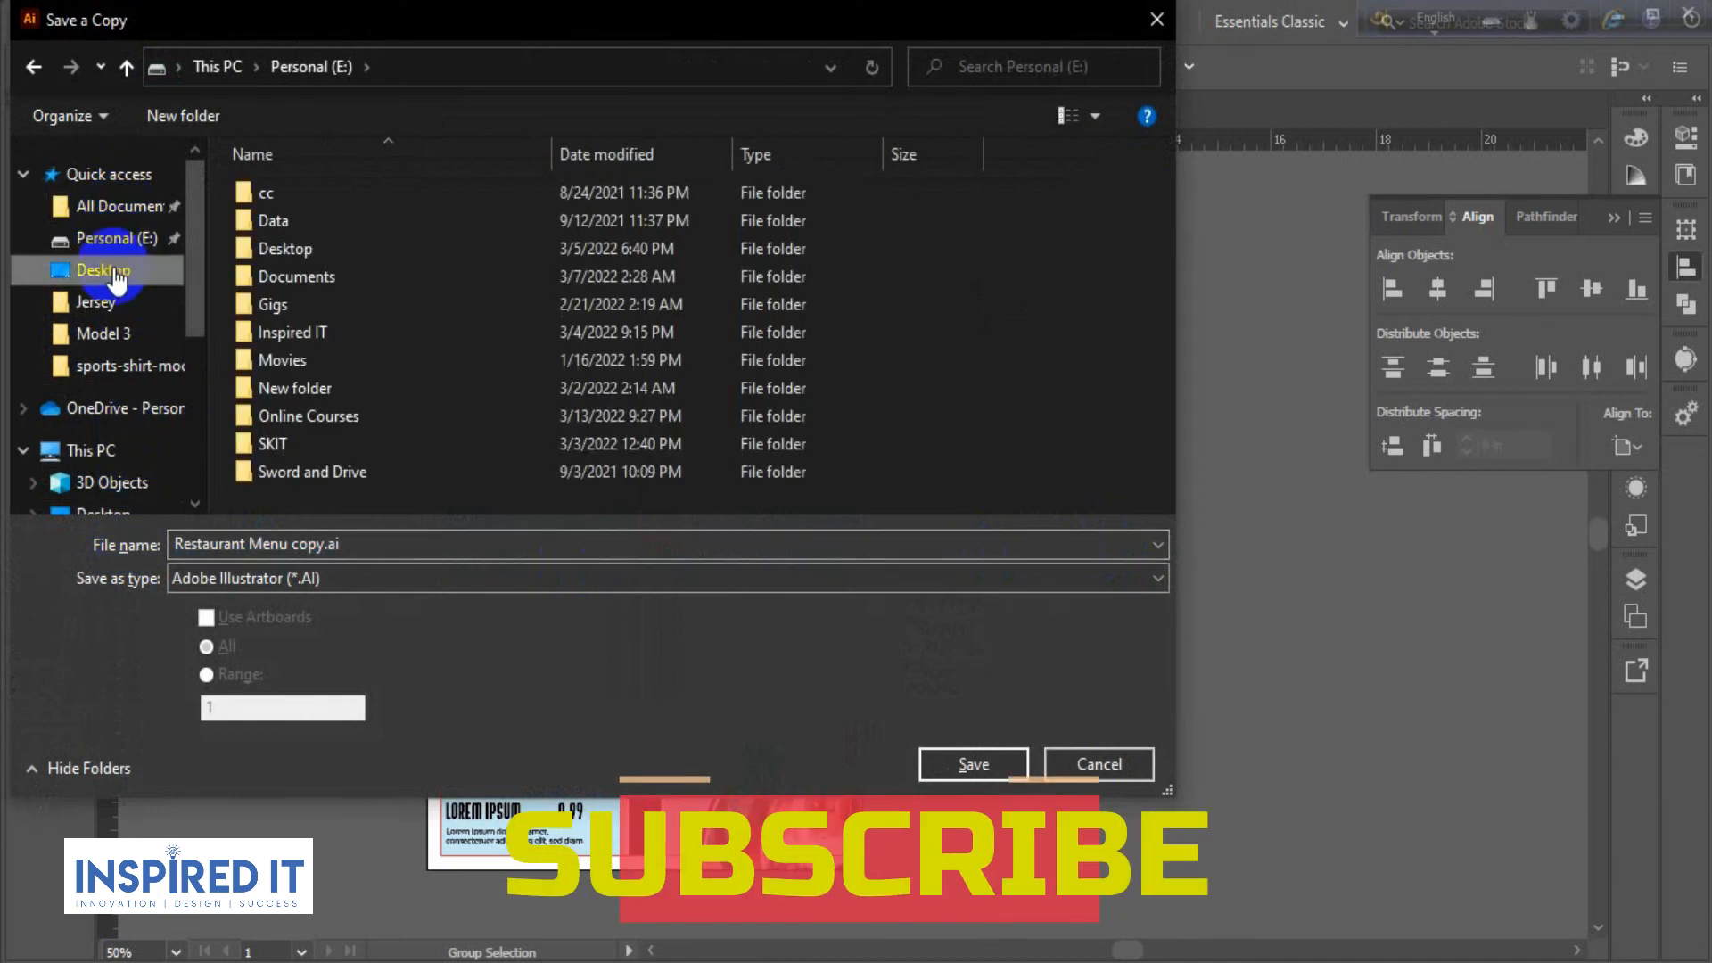
left_click(951, 760)
left_click(999, 898)
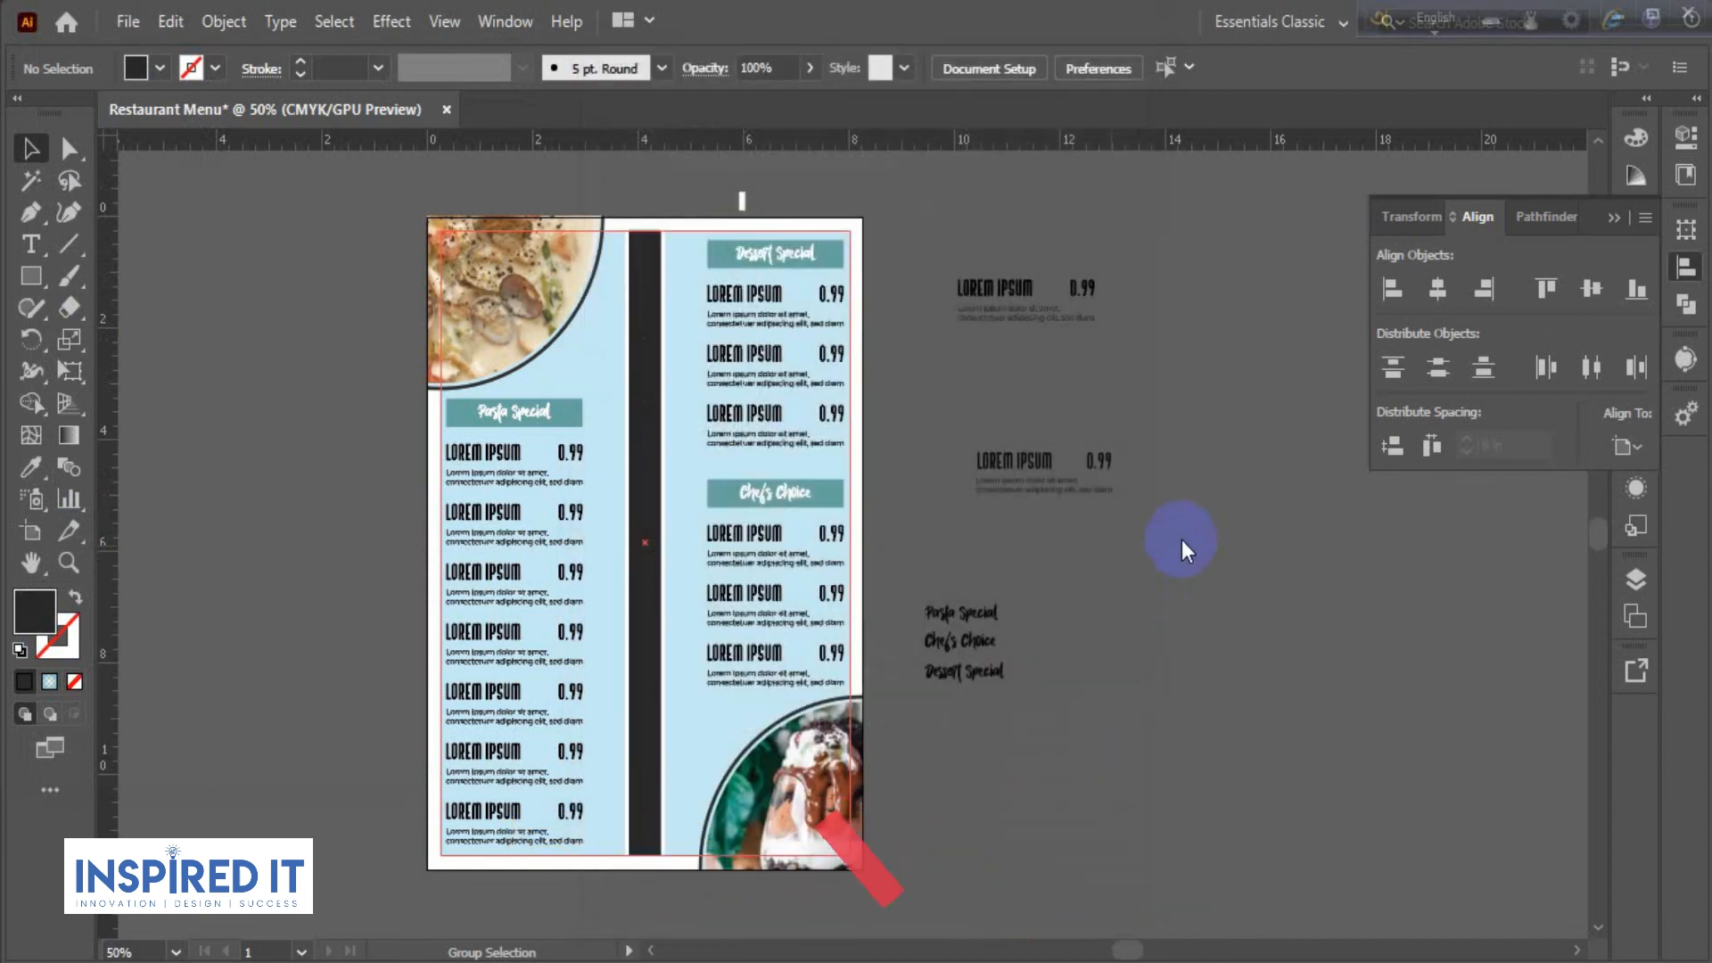